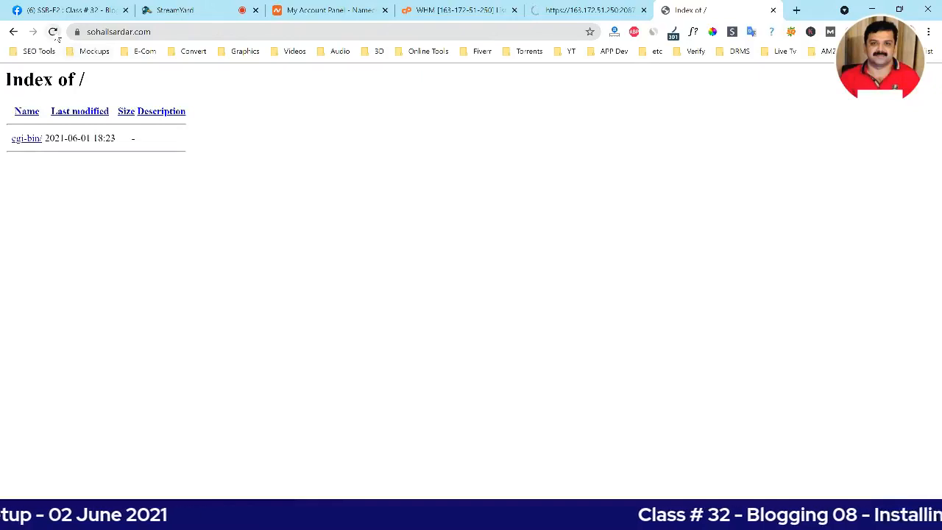
Reload the website's index page, switch to the cPanel main page, and dismiss its new-style notice and welcome panel
{"action": "left_click", "coordinate": [52, 31]}
{"action": "left_click", "coordinate": [608, 8]}
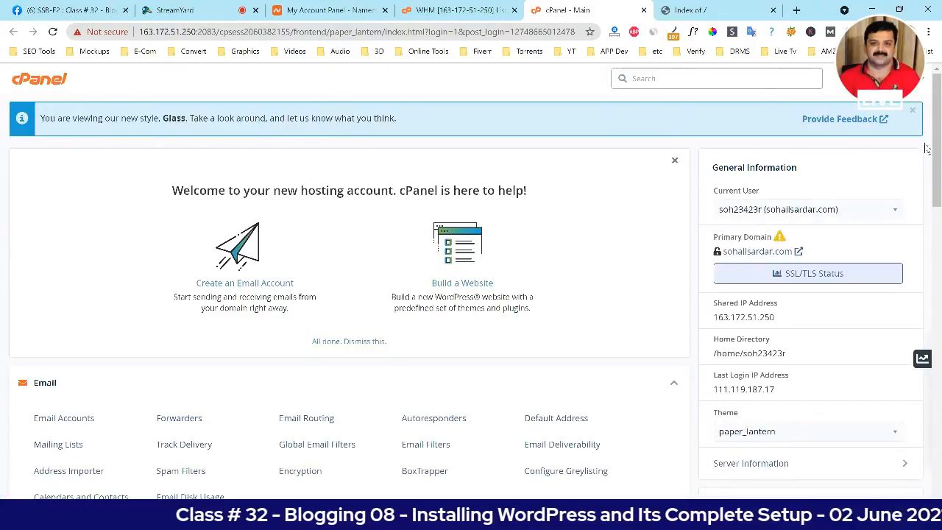
{"action": "left_click", "coordinate": [912, 110]}
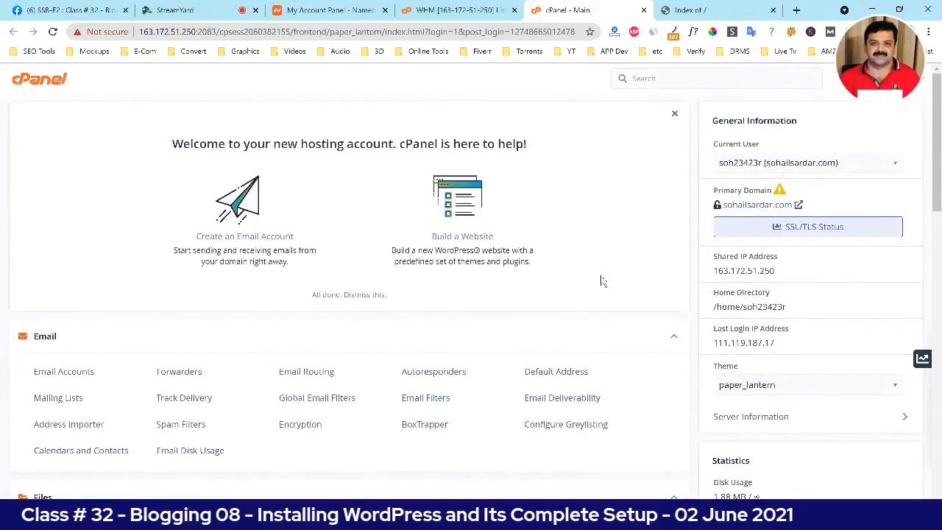
{"action": "scroll", "coordinate": [551, 288], "scroll_direction": "down", "scroll_amount": 1}
{"action": "scroll", "coordinate": [593, 246], "scroll_direction": "up", "scroll_amount": 1}
{"action": "left_click", "coordinate": [673, 114]}
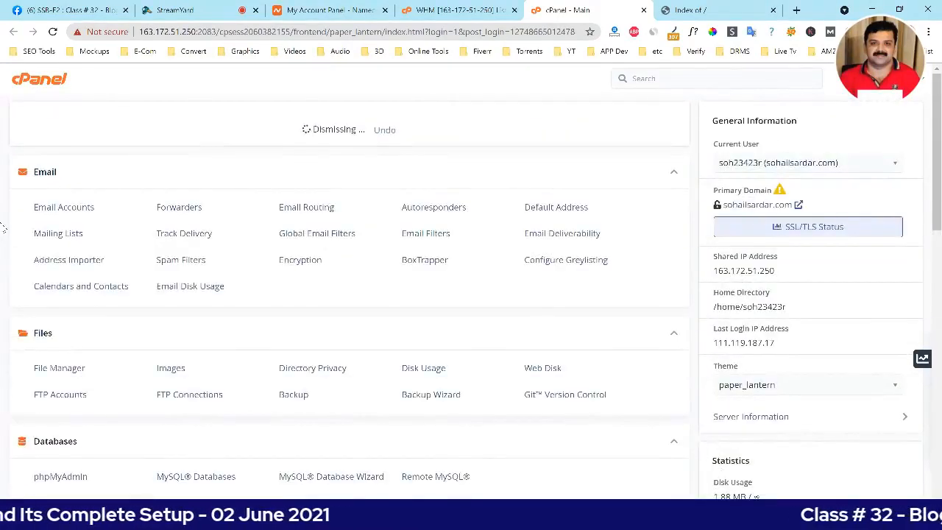
{"action": "scroll", "coordinate": [2, 227], "scroll_direction": "down", "scroll_amount": 5}
{"action": "scroll", "coordinate": [2, 227], "scroll_direction": "up", "scroll_amount": 5}
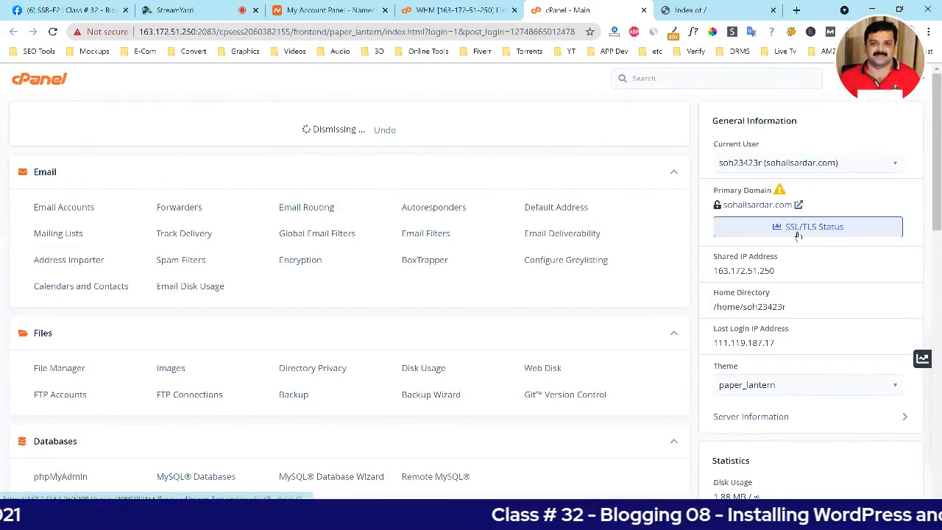
Check which themes and user accounts are offered under General Information, keeping the current selections
{"action": "left_click", "coordinate": [794, 390]}
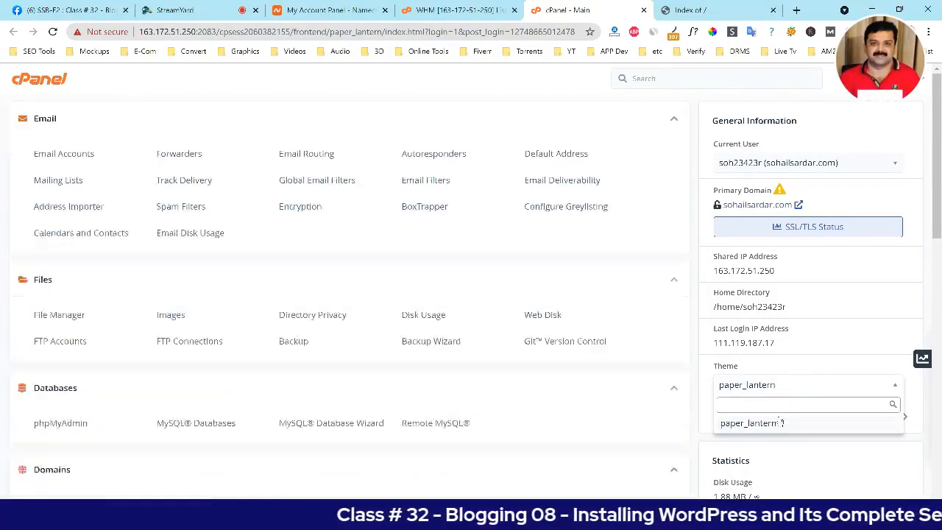
{"action": "left_click", "coordinate": [698, 326]}
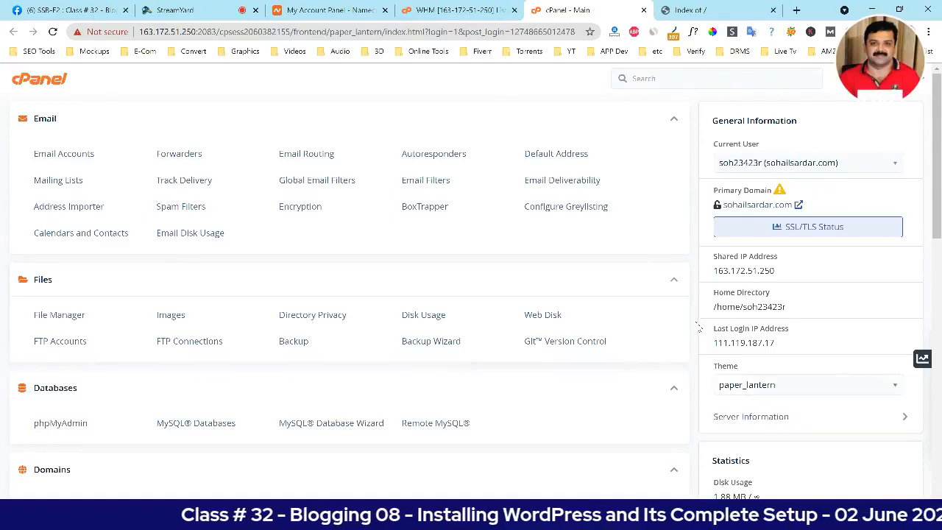
{"action": "scroll", "coordinate": [766, 339], "scroll_direction": "down", "scroll_amount": 1}
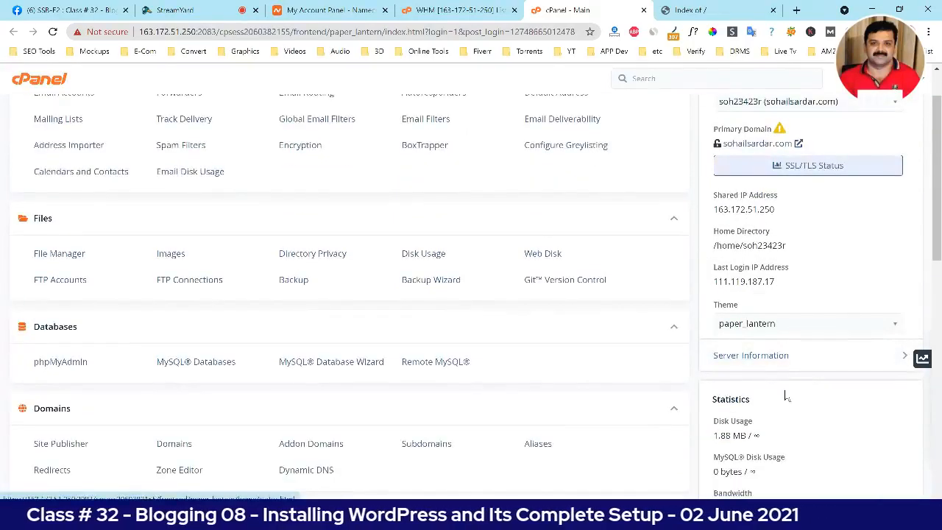
{"action": "scroll", "coordinate": [784, 393], "scroll_direction": "down", "scroll_amount": 1}
{"action": "scroll", "coordinate": [628, 373], "scroll_direction": "up", "scroll_amount": 2}
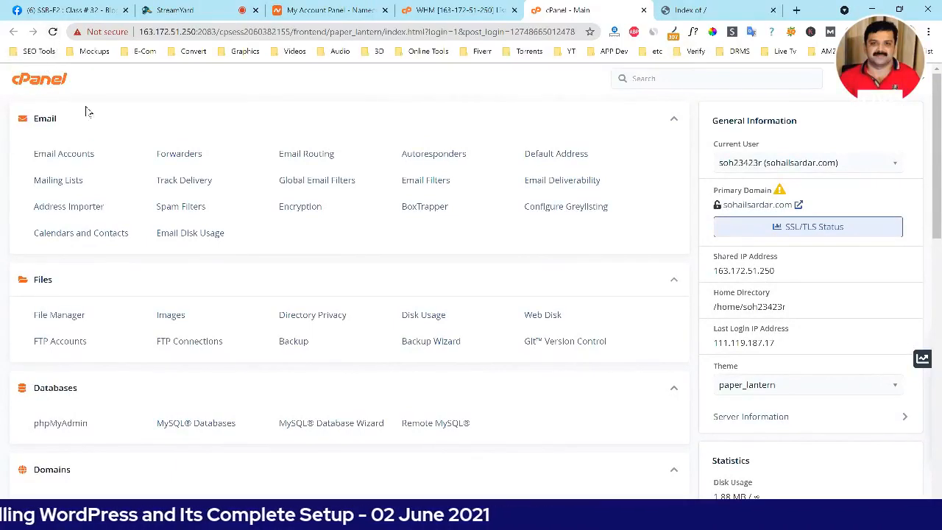
{"action": "left_click", "coordinate": [799, 163]}
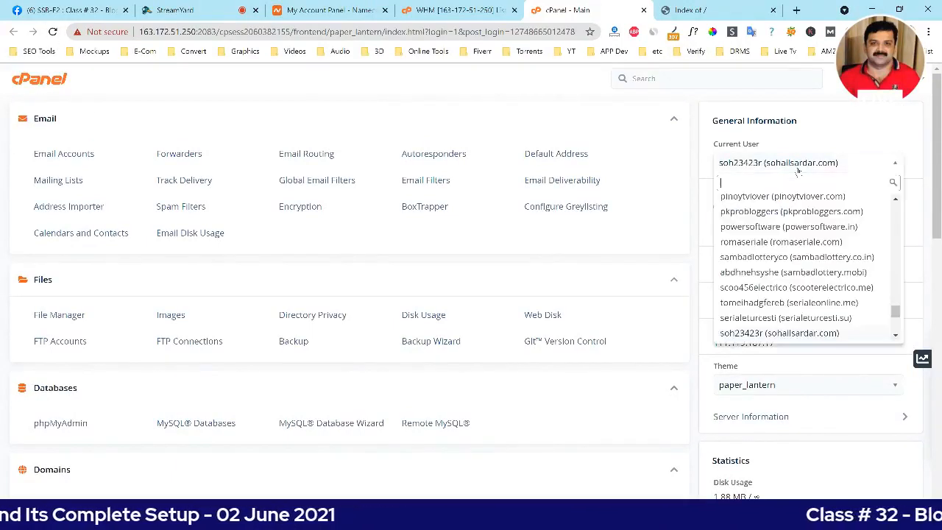
{"action": "left_click", "coordinate": [801, 166]}
{"action": "left_click", "coordinate": [773, 394]}
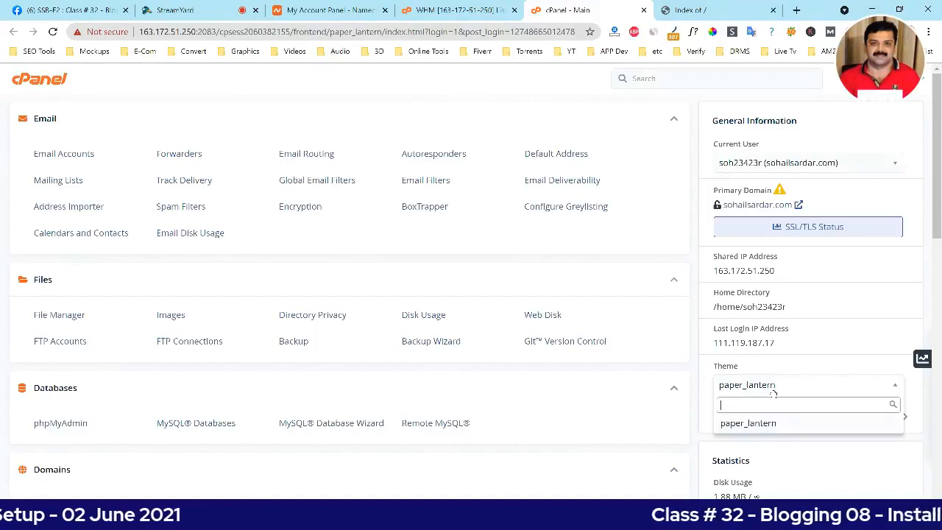
{"action": "left_click", "coordinate": [773, 393]}
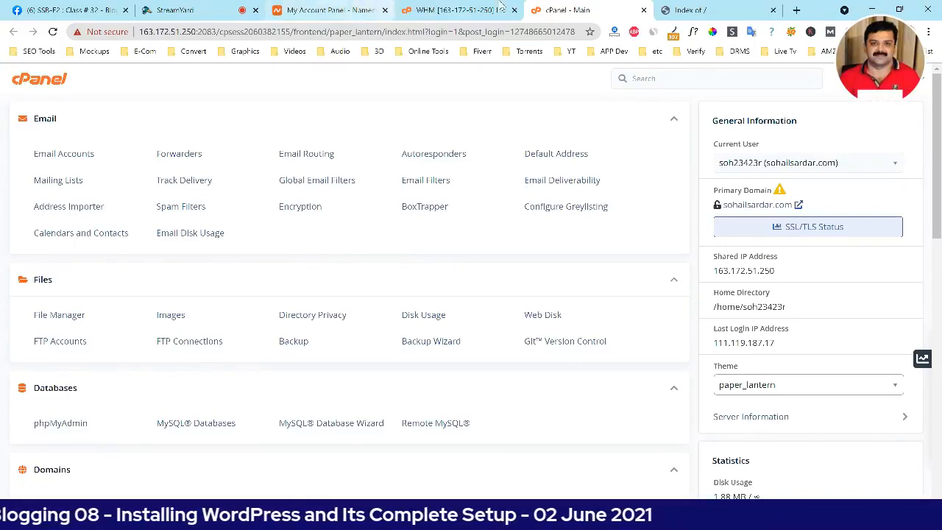
Capture the whole cPanel main page area as a screenshot and copy it to the clipboard
{"action": "key", "text": "Down"}
{"action": "key", "text": "Print"}
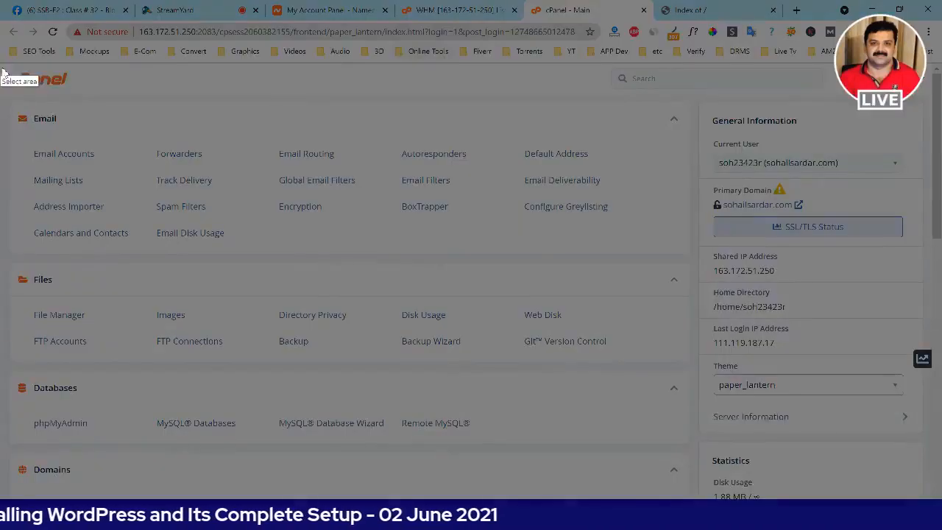
{"action": "left_click_drag", "start_coordinate": [5, 67], "coordinate": [924, 502]}
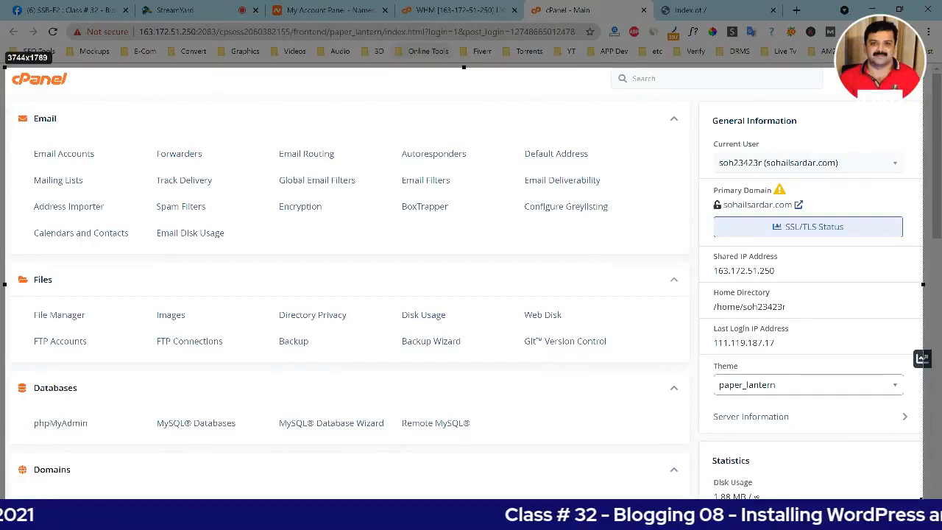
{"action": "left_click_drag", "start_coordinate": [924, 502], "coordinate": [924, 502]}
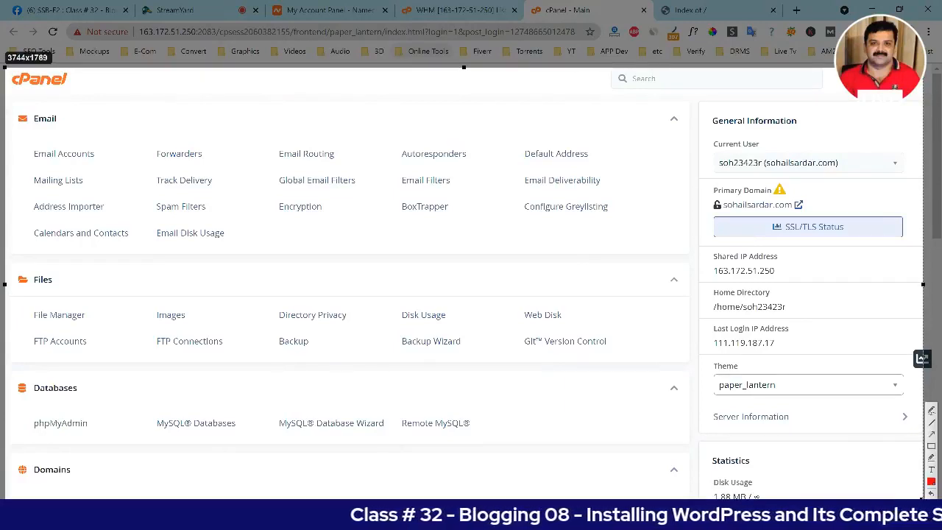
{"action": "key", "text": "ctrl+c"}
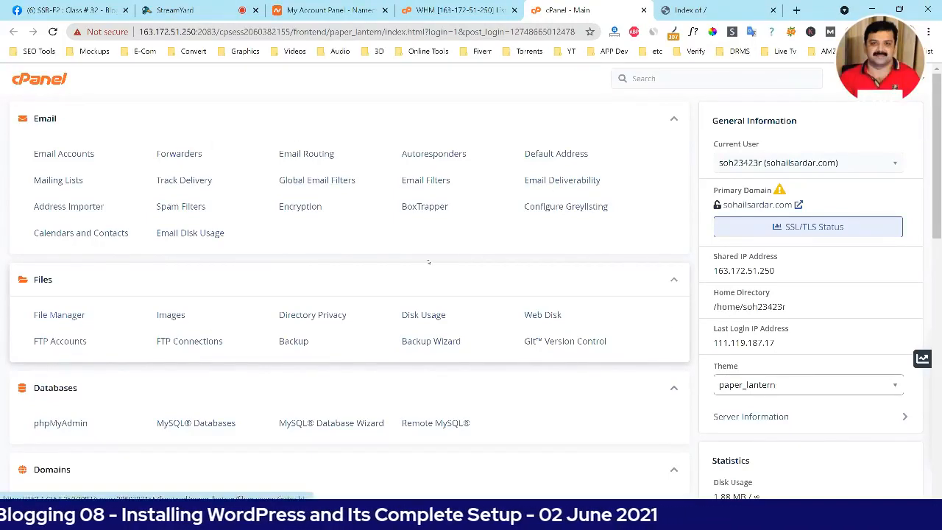
Examine the directory listing on the website's index page
{"action": "left_click", "coordinate": [720, 9]}
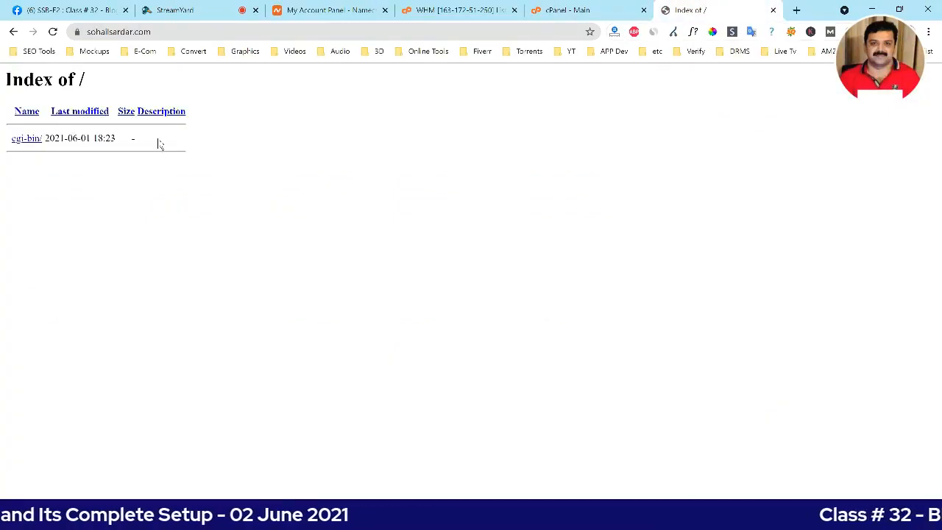
{"action": "mouse_move", "coordinate": [158, 143]}
{"action": "left_mouse_down"}
{"action": "mouse_move", "coordinate": [6, 84]}
{"action": "mouse_move", "coordinate": [155, 151]}
{"action": "left_mouse_up"}
{"action": "left_click", "coordinate": [6, 88]}
{"action": "left_click", "coordinate": [298, 122]}
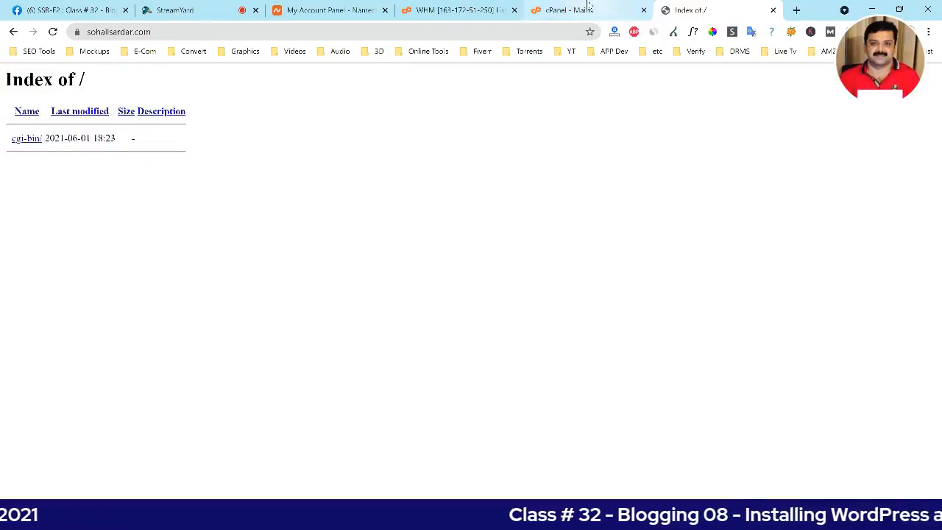
Capture the Files section of cPanel and draw red arrows pointing at the Files heading and File Manager
{"action": "left_click", "coordinate": [589, 8]}
{"action": "key", "text": "Print"}
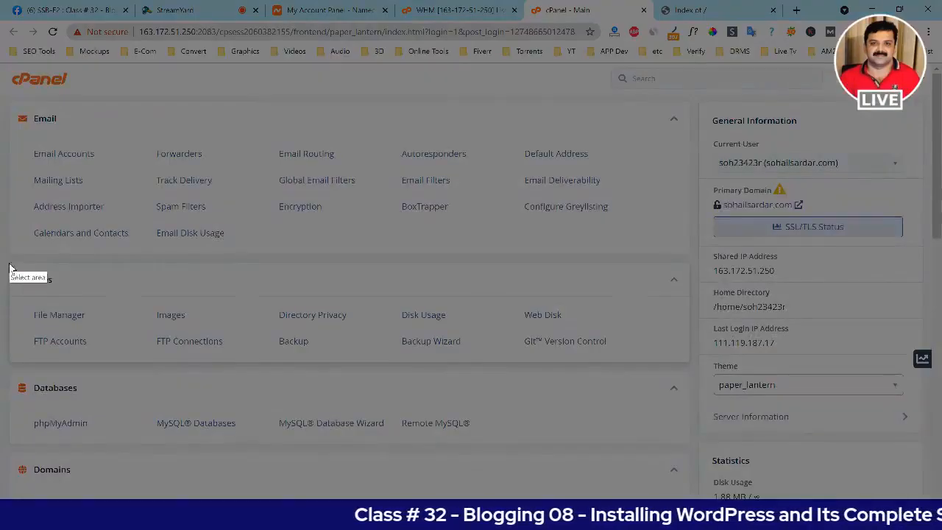
{"action": "mouse_move", "coordinate": [9, 260]}
{"action": "left_mouse_down"}
{"action": "mouse_move", "coordinate": [494, 369]}
{"action": "mouse_move", "coordinate": [689, 366]}
{"action": "left_mouse_up"}
{"action": "left_click", "coordinate": [697, 301]}
{"action": "left_click_drag", "start_coordinate": [139, 201], "coordinate": [57, 273]}
{"action": "left_click_drag", "start_coordinate": [230, 274], "coordinate": [91, 316]}
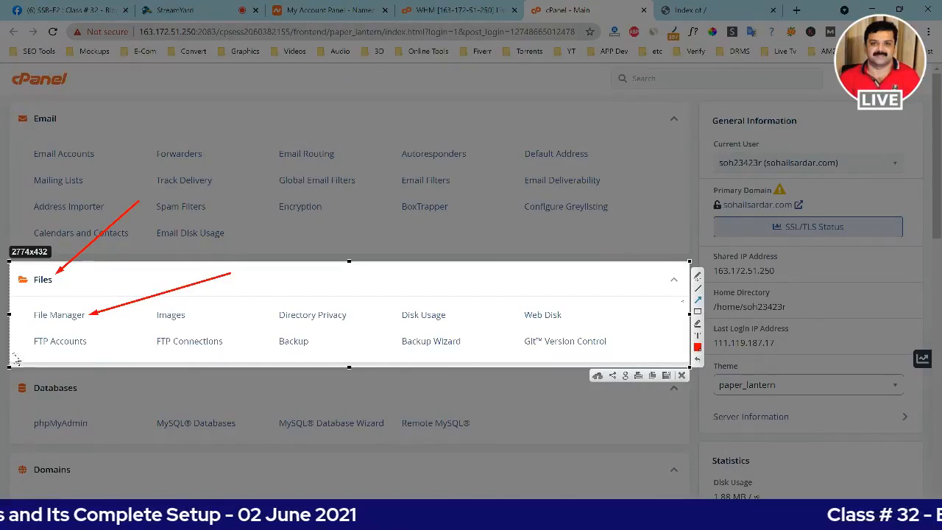
Surround the File Manager link with more red arrows in the capture, and discard the capture
{"action": "left_click_drag", "start_coordinate": [14, 354], "coordinate": [33, 323]}
{"action": "left_click_drag", "start_coordinate": [116, 347], "coordinate": [87, 325]}
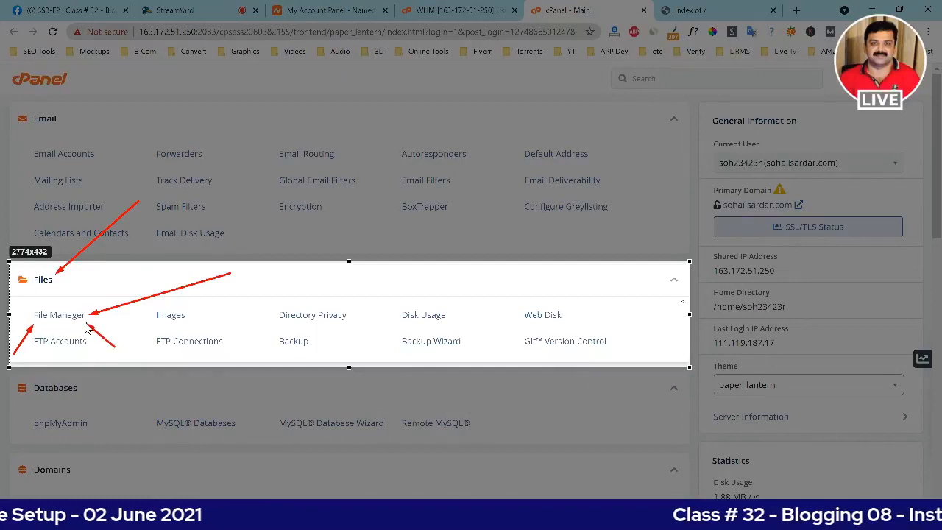
{"action": "left_click_drag", "start_coordinate": [109, 274], "coordinate": [86, 303]}
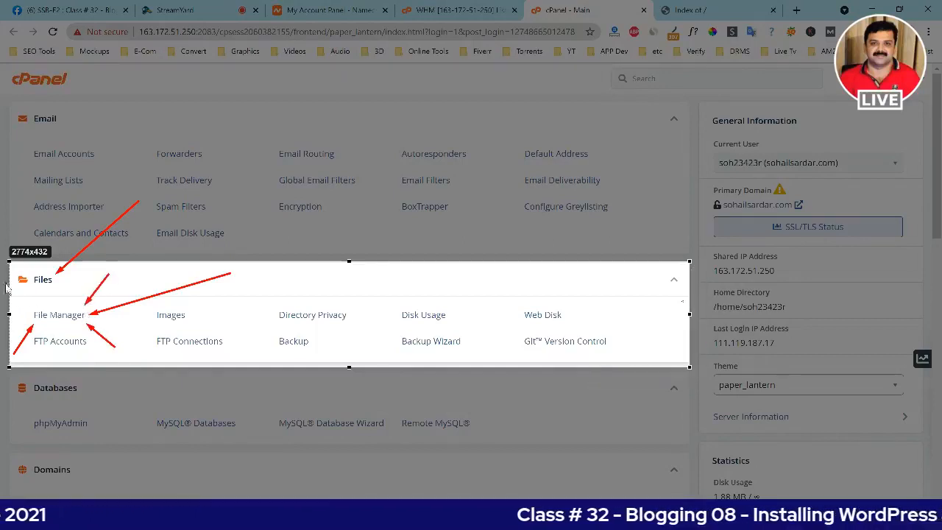
{"action": "left_click_drag", "start_coordinate": [6, 287], "coordinate": [28, 304]}
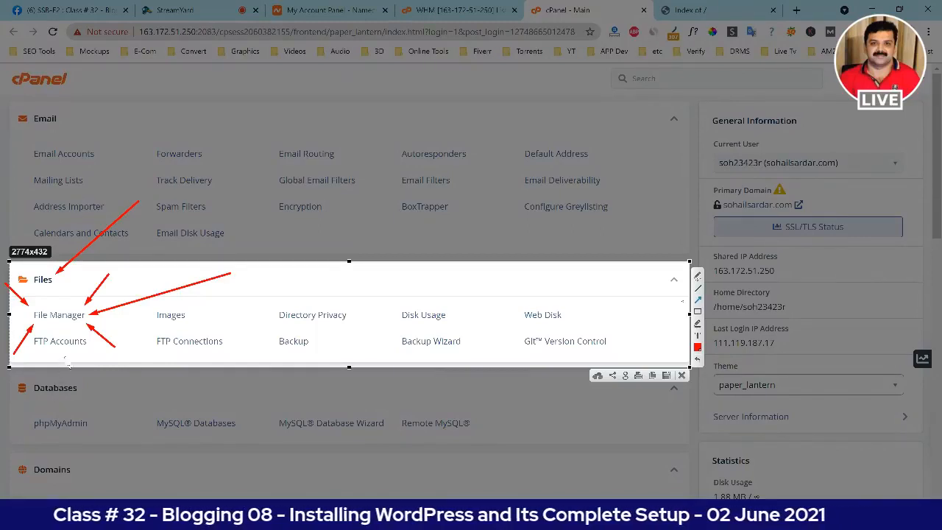
{"action": "left_click_drag", "start_coordinate": [0, 317], "coordinate": [31, 314]}
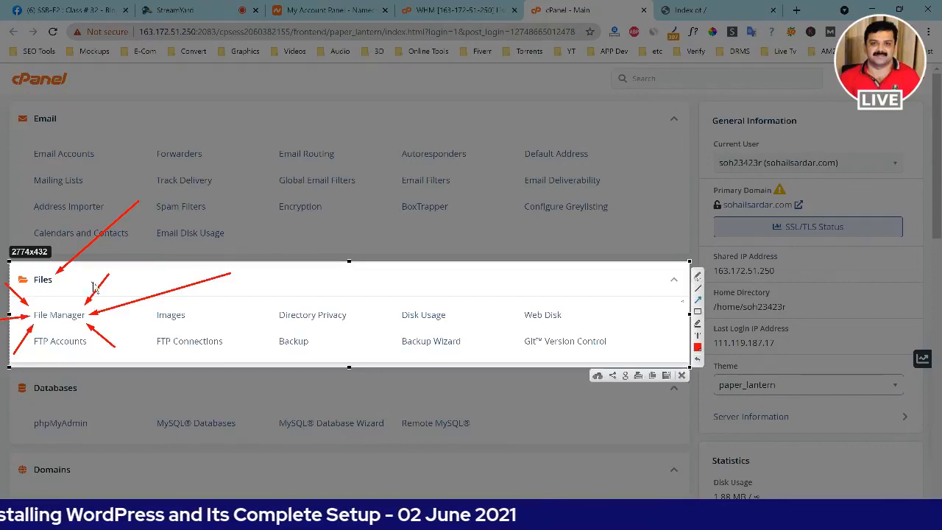
{"action": "left_click_drag", "start_coordinate": [136, 285], "coordinate": [96, 304]}
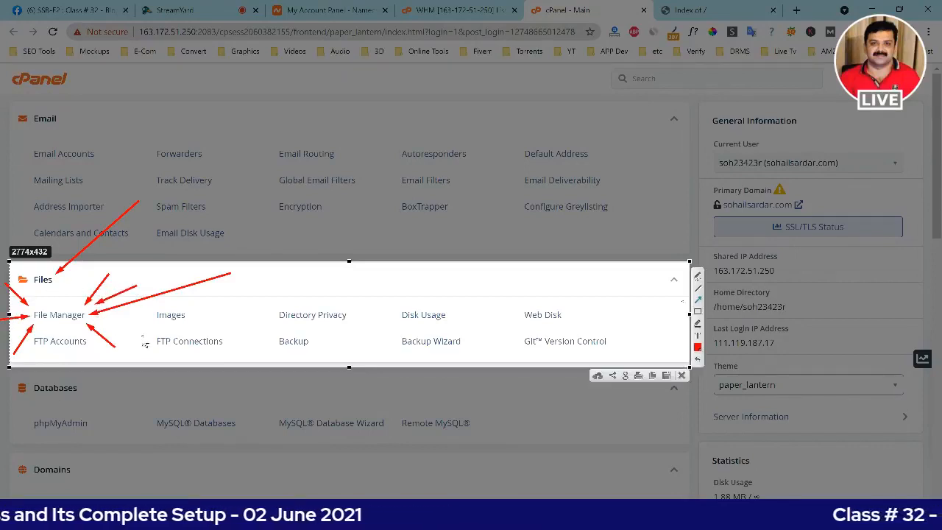
{"action": "left_click_drag", "start_coordinate": [141, 336], "coordinate": [97, 322]}
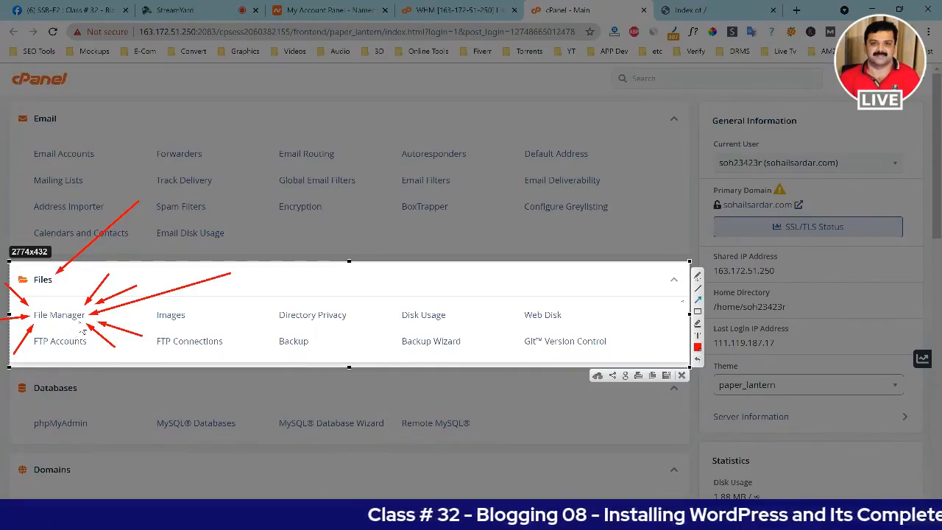
{"action": "key", "text": "Escape"}
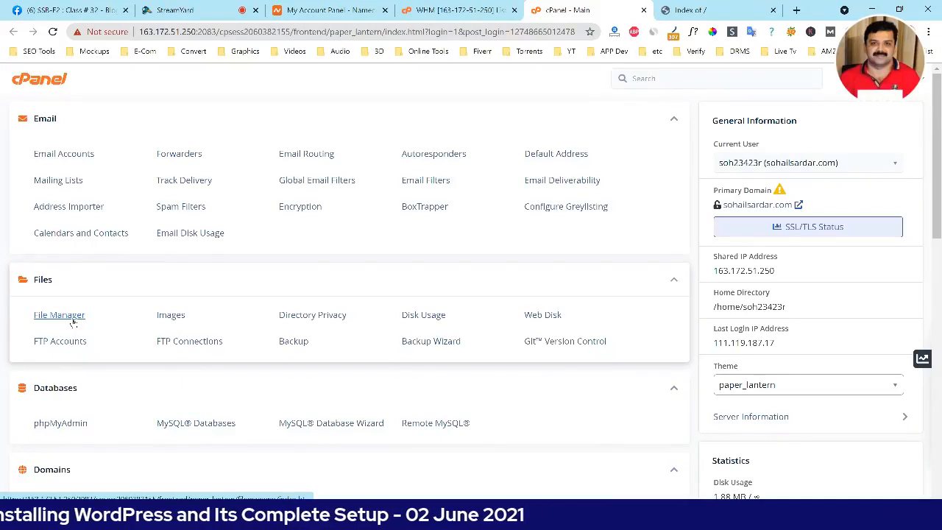
Open cPanel's File Manager
{"action": "left_click", "coordinate": [73, 319]}
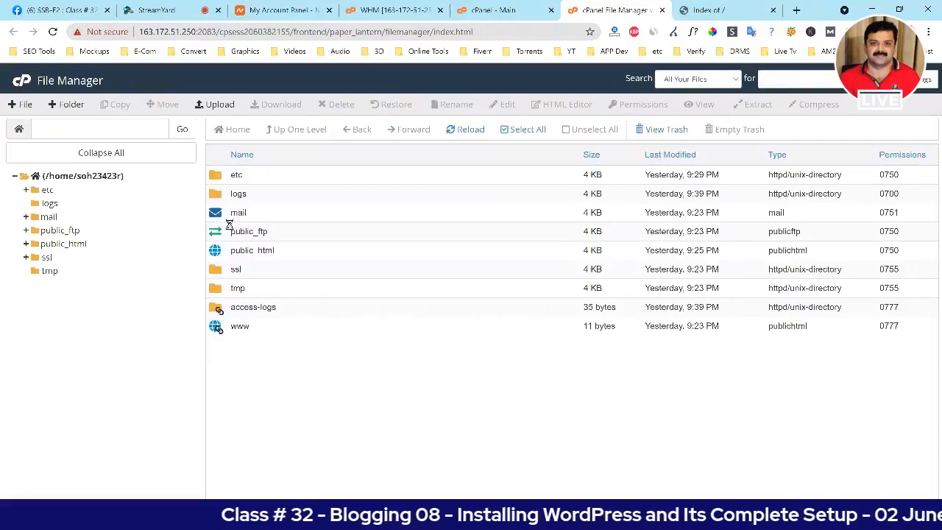
Capture the name column of the home directory and draw two long red arrows pointing at public_html
{"action": "key", "text": "Print"}
{"action": "left_click_drag", "start_coordinate": [205, 144], "coordinate": [322, 342]}
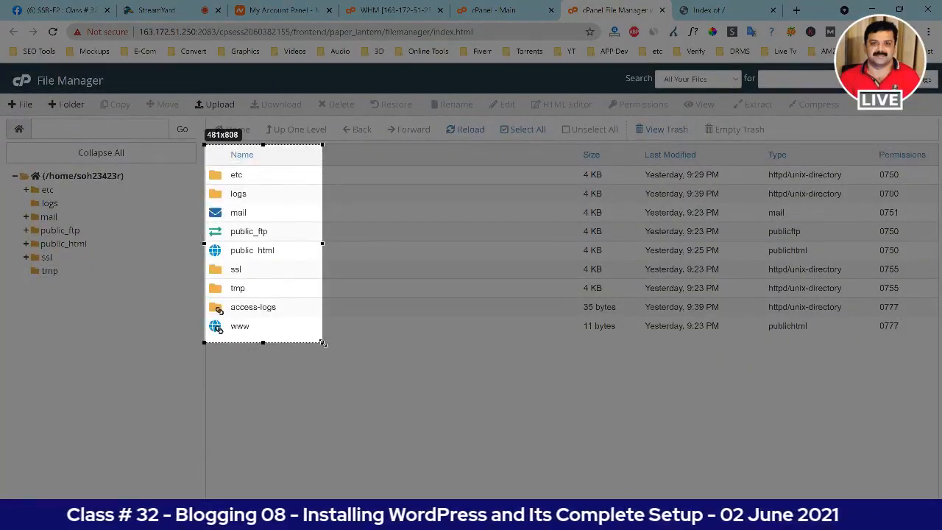
{"action": "left_click", "coordinate": [329, 280]}
{"action": "left_click_drag", "start_coordinate": [450, 199], "coordinate": [280, 258]}
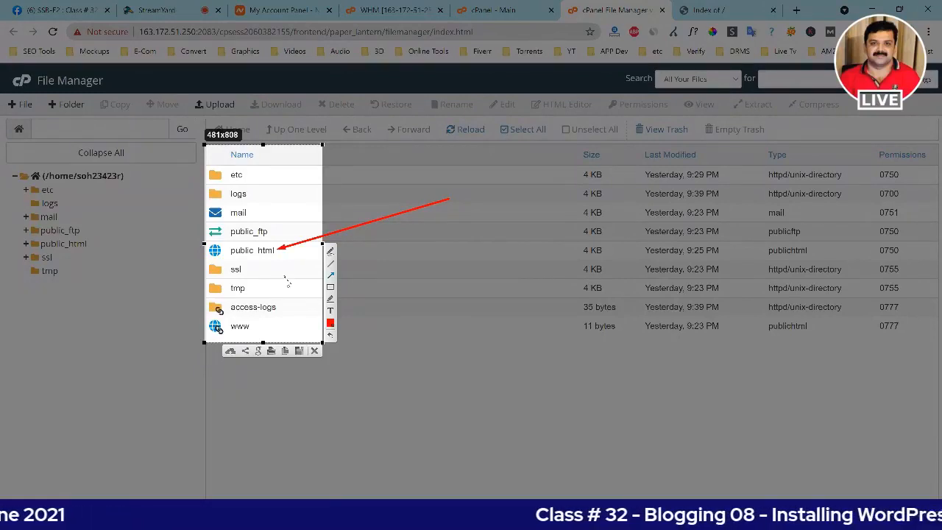
{"action": "left_click_drag", "start_coordinate": [518, 274], "coordinate": [277, 257]}
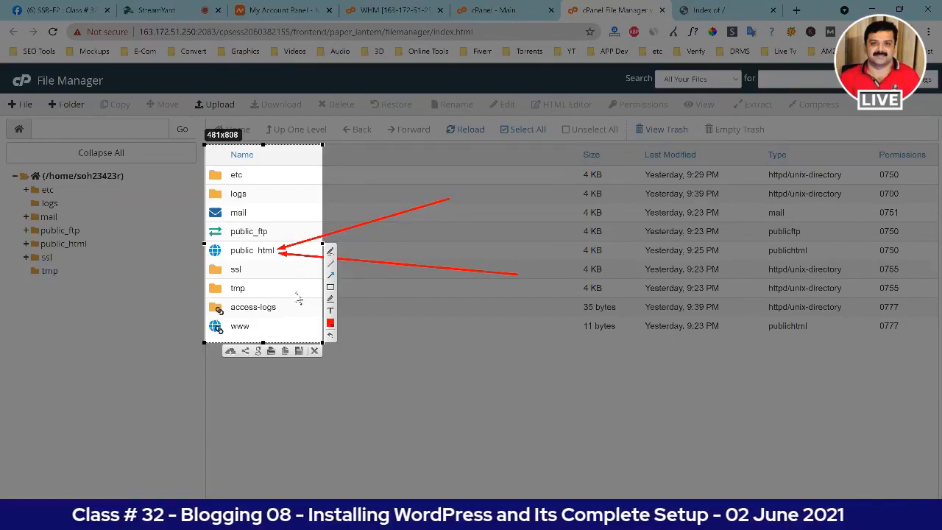
Mark the folders above and below public_html with short red arrows in the capture
{"action": "mouse_move", "coordinate": [287, 169]}
{"action": "left_mouse_down"}
{"action": "mouse_move", "coordinate": [261, 174]}
{"action": "mouse_move", "coordinate": [253, 193]}
{"action": "mouse_move", "coordinate": [257, 214]}
{"action": "mouse_move", "coordinate": [289, 219]}
{"action": "mouse_move", "coordinate": [275, 229]}
{"action": "left_mouse_up"}
{"action": "mouse_move", "coordinate": [272, 270]}
{"action": "left_mouse_down"}
{"action": "mouse_move", "coordinate": [254, 268]}
{"action": "mouse_move", "coordinate": [257, 289]}
{"action": "mouse_move", "coordinate": [285, 304]}
{"action": "mouse_move", "coordinate": [279, 307]}
{"action": "left_mouse_up"}
{"action": "left_click_drag", "start_coordinate": [286, 324], "coordinate": [262, 327]}
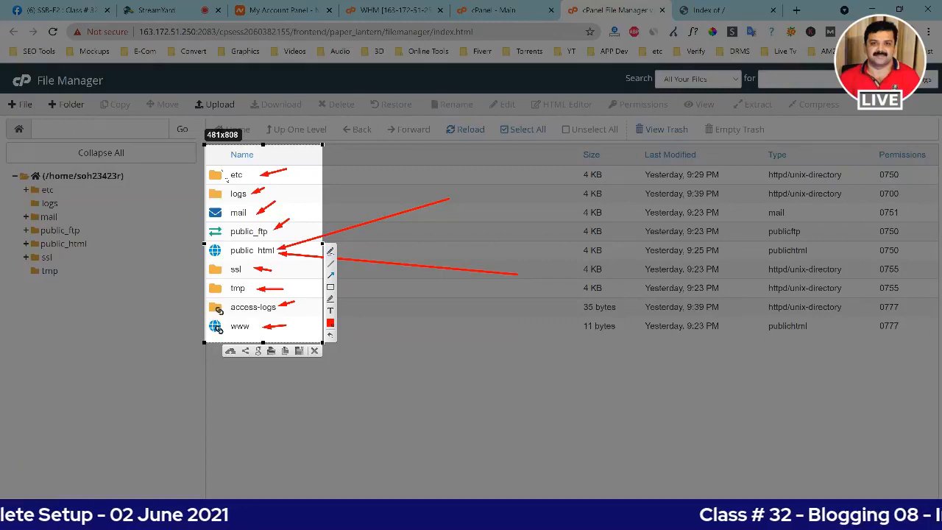
{"action": "left_click_drag", "start_coordinate": [210, 156], "coordinate": [216, 164]}
{"action": "mouse_move", "coordinate": [217, 198]}
{"action": "left_mouse_down"}
{"action": "mouse_move", "coordinate": [226, 196]}
{"action": "mouse_move", "coordinate": [228, 221]}
{"action": "left_mouse_up"}
{"action": "left_click_drag", "start_coordinate": [212, 224], "coordinate": [224, 230]}
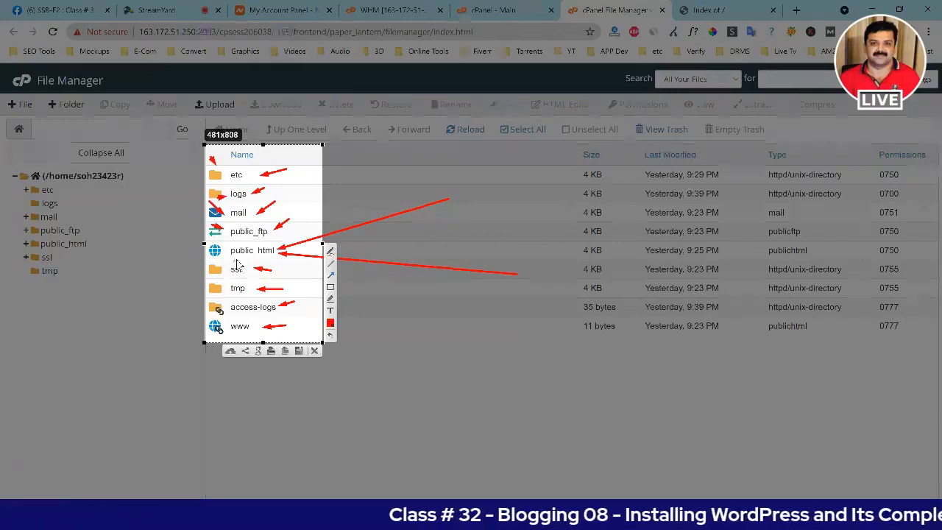
Outline the public_html entry with a red rectangle, and discard the annotated capture
{"action": "left_click", "coordinate": [331, 287]}
{"action": "left_click_drag", "start_coordinate": [175, 244], "coordinate": [292, 266]}
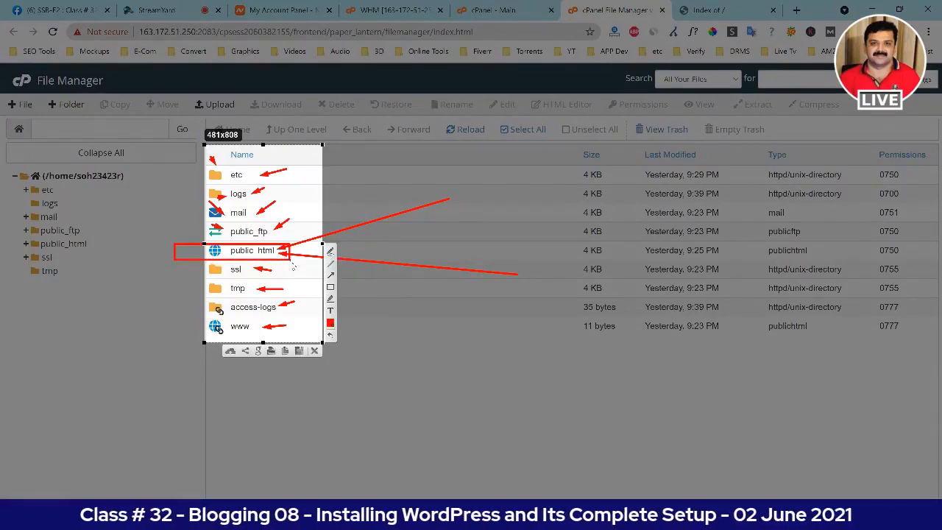
{"action": "key", "text": "Escape"}
Open the public_html folder and select the cgi-bin folder inside it
{"action": "double_click", "coordinate": [225, 257]}
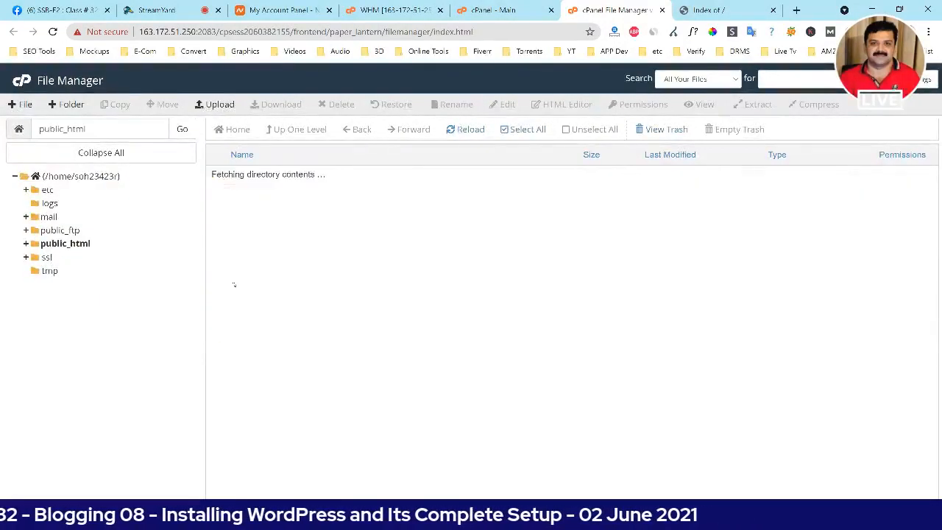
{"action": "left_click", "coordinate": [218, 180]}
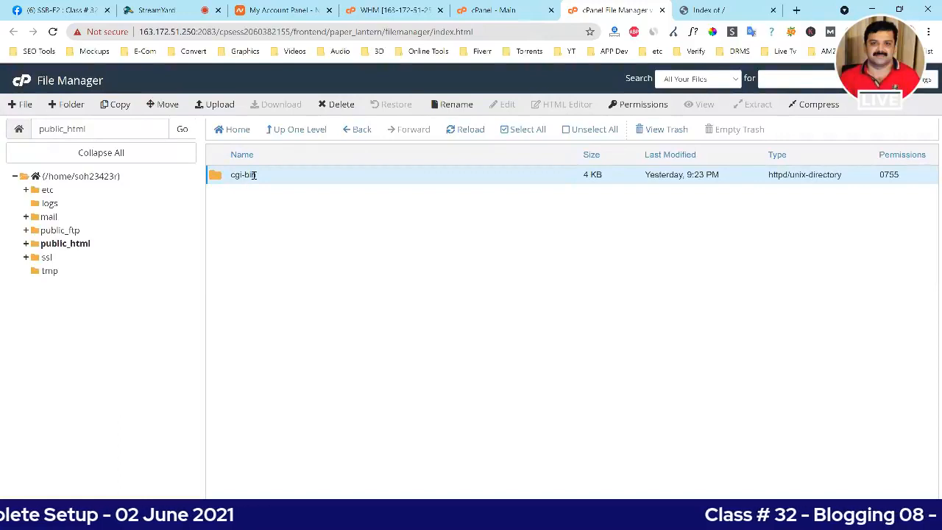
Capture the cgi-bin entry on the sohailsardar.com index page, copy it, and return to the public_html folder listing
{"action": "left_click", "coordinate": [709, 10]}
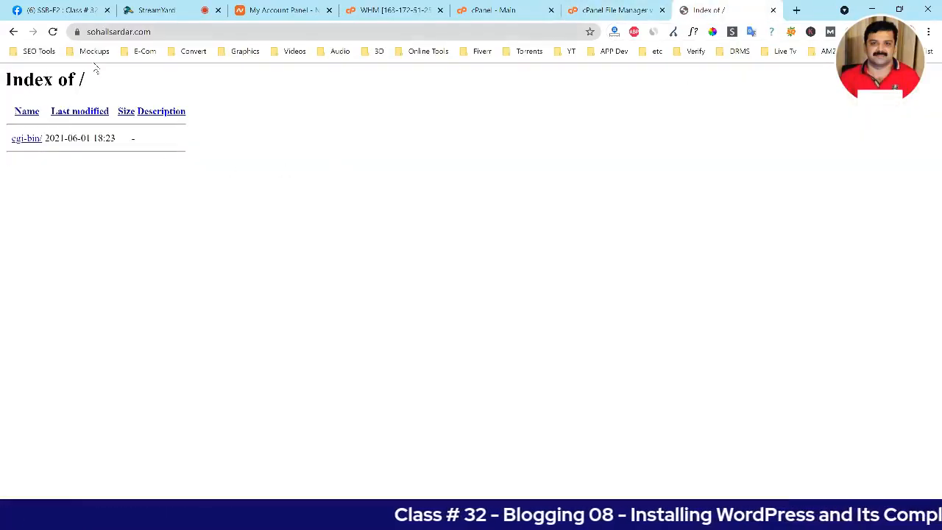
{"action": "key", "text": "Print"}
{"action": "left_click_drag", "start_coordinate": [1, 126], "coordinate": [51, 150]}
{"action": "key", "text": "ctrl+c"}
{"action": "left_click", "coordinate": [637, 9]}
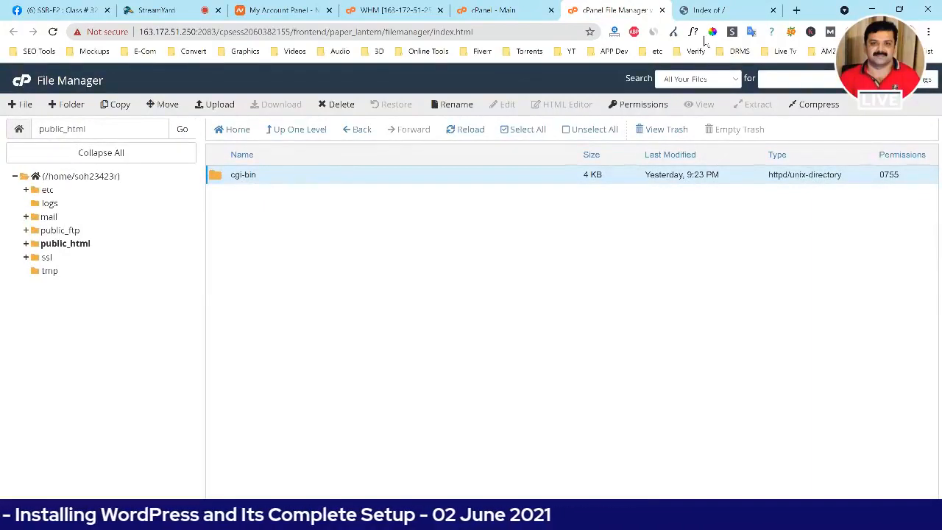
Open the wordpress.org website in a new browser tab
{"action": "left_click", "coordinate": [796, 9]}
{"action": "type", "text": "wo"}
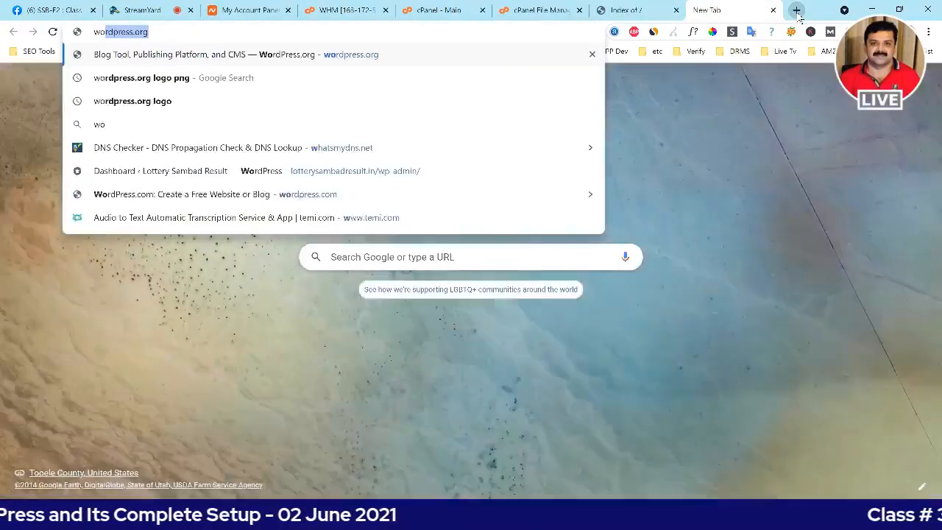
{"action": "type", "text": "rdp"}
{"action": "key", "text": "Return"}
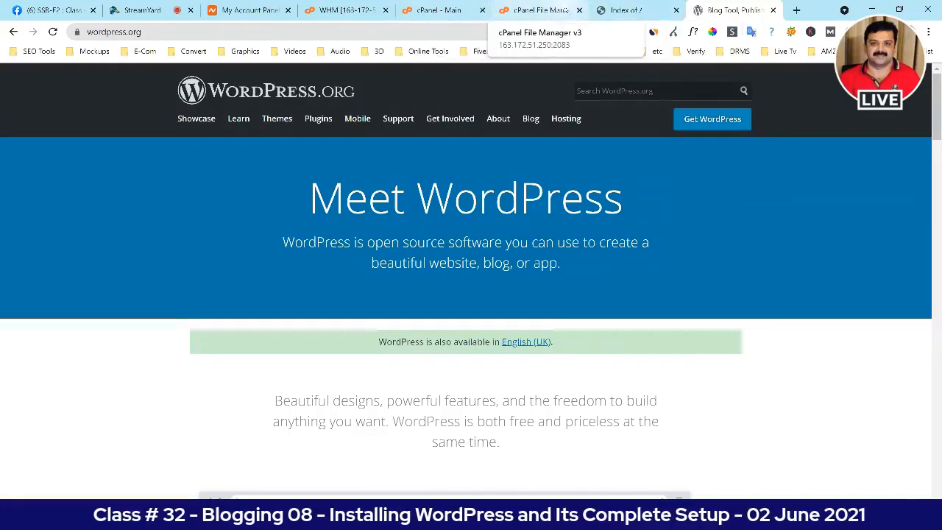
Review the public_html listing against the domain's index page, and return to the WordPress site to highlight its address
{"action": "left_click", "coordinate": [541, 9]}
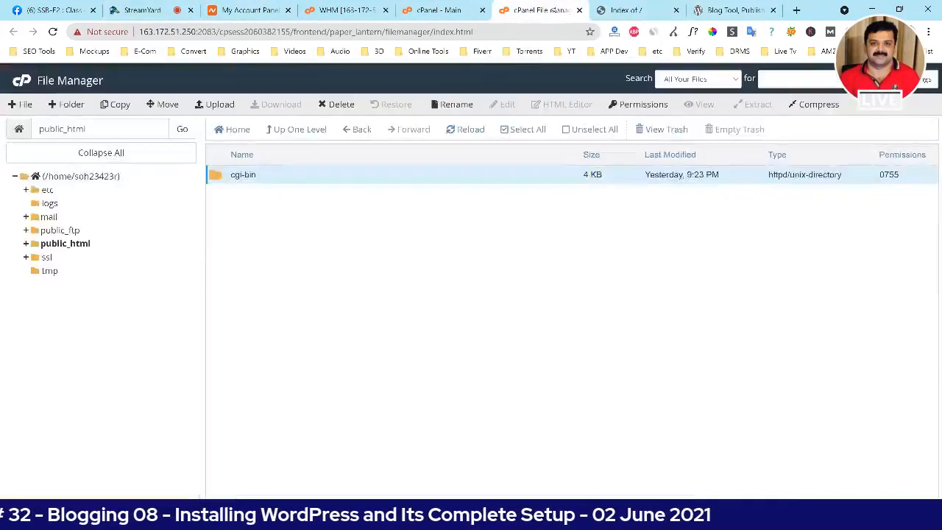
{"action": "left_click", "coordinate": [657, 7]}
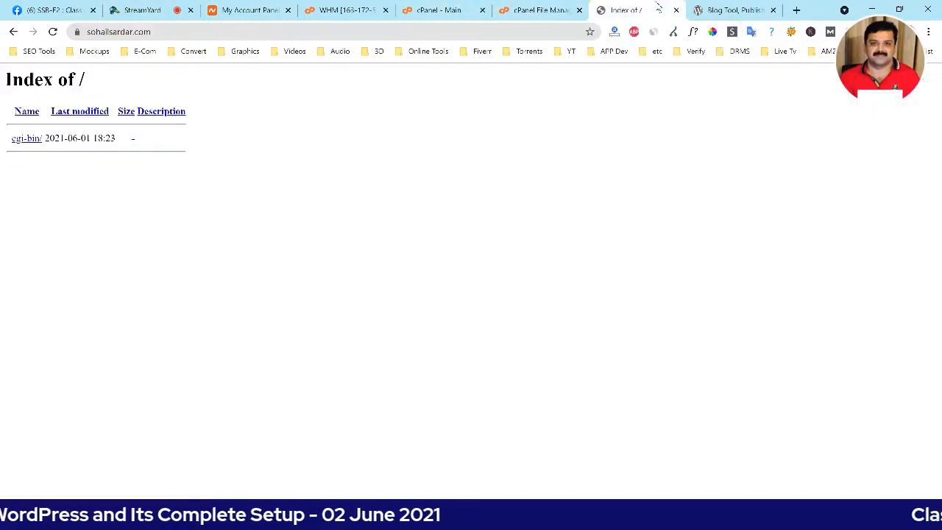
{"action": "left_click", "coordinate": [729, 10]}
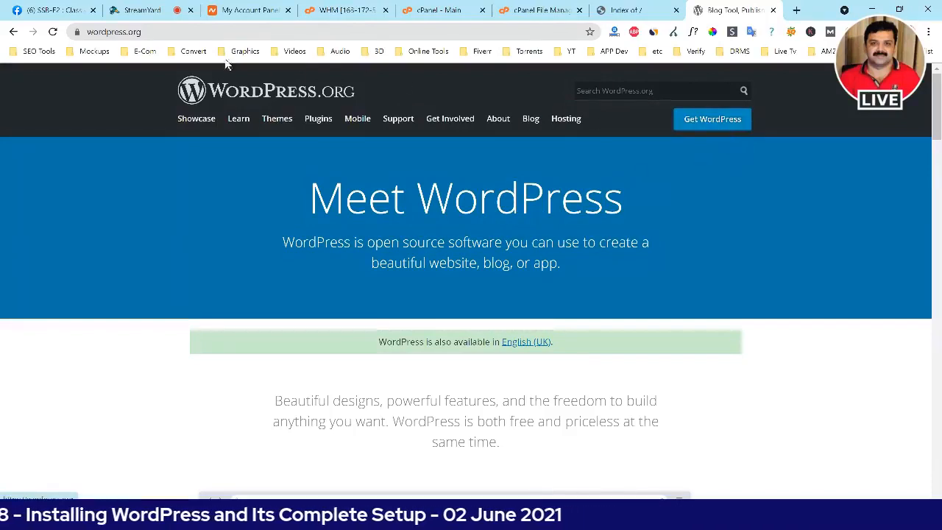
{"action": "left_click_drag", "start_coordinate": [150, 34], "coordinate": [87, 33]}
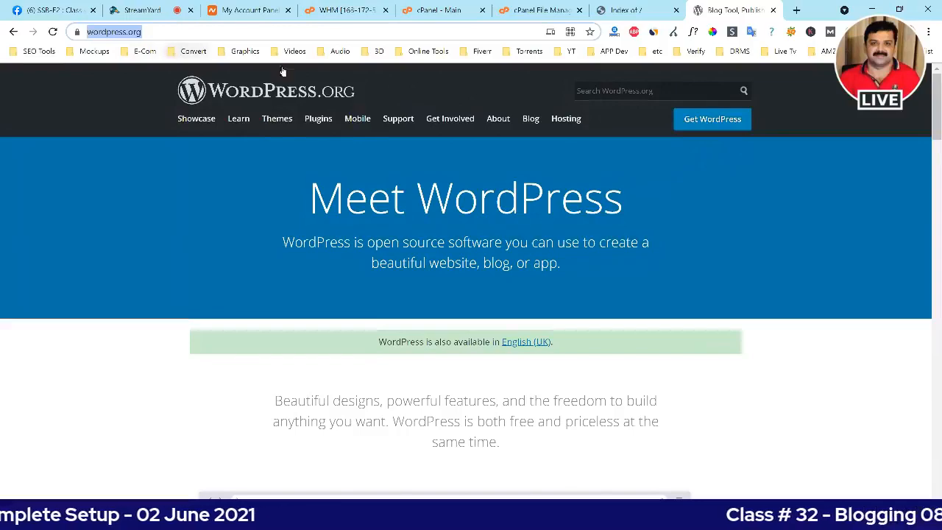
Download the latest WordPress package, wordpress-5.7.2.zip, from the WordPress.org download page into Downloads\Compressed
{"action": "left_click", "coordinate": [732, 126]}
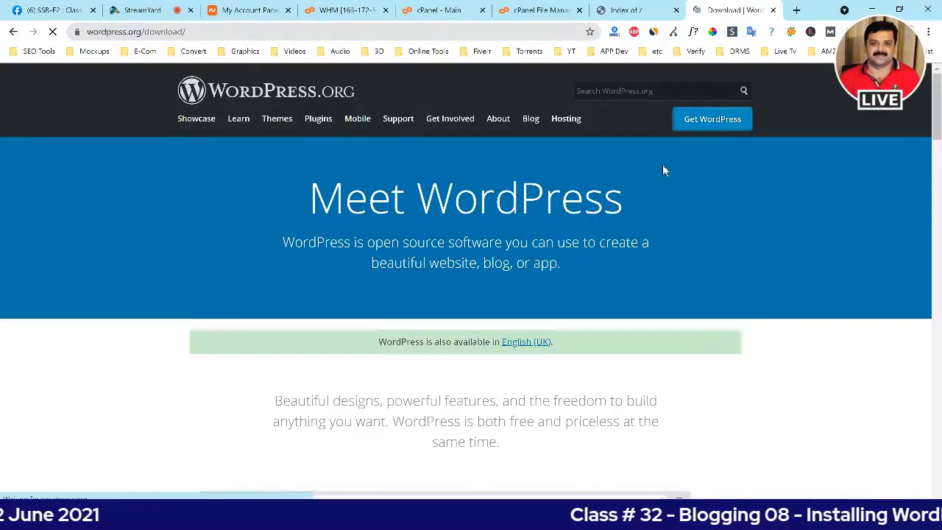
{"action": "scroll", "coordinate": [564, 280], "scroll_direction": "down", "scroll_amount": 5}
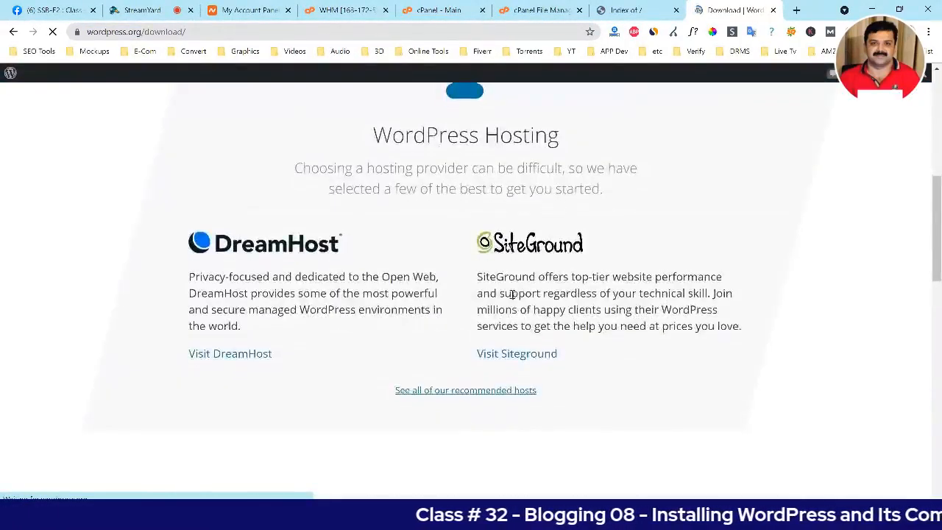
{"action": "scroll", "coordinate": [513, 295], "scroll_direction": "up", "scroll_amount": 5}
{"action": "left_click", "coordinate": [435, 231]}
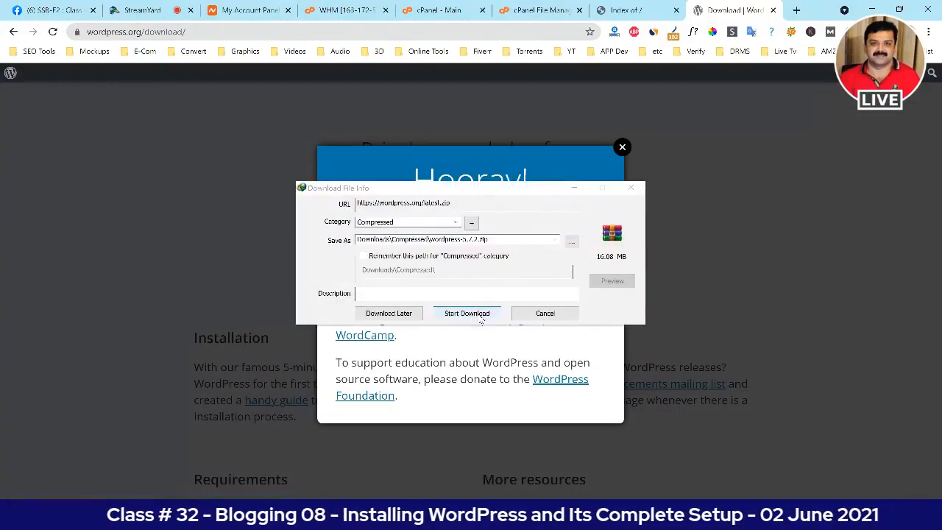
{"action": "left_click", "coordinate": [480, 316]}
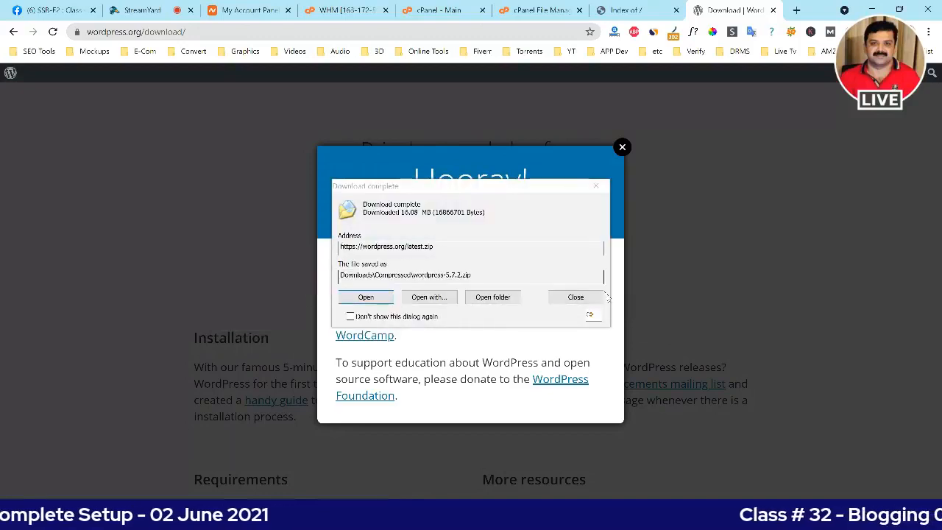
{"action": "left_click", "coordinate": [576, 296]}
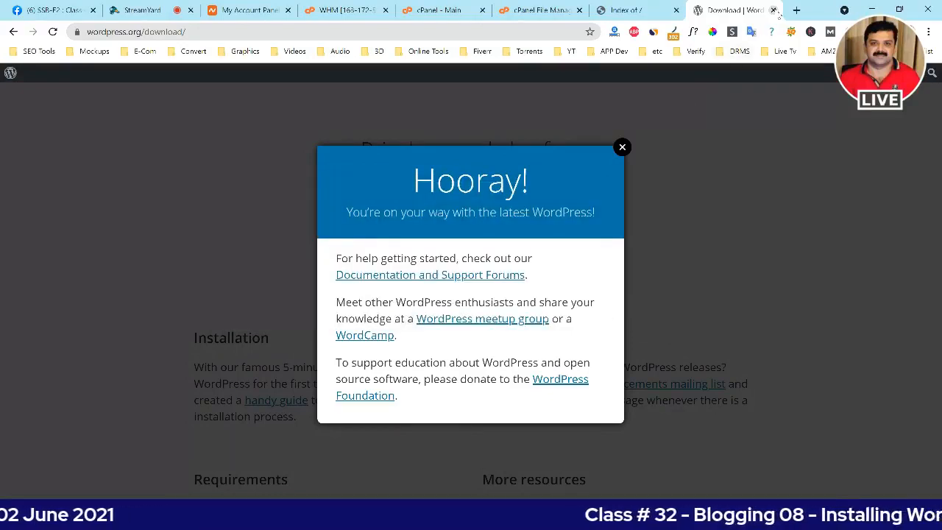
Close the WordPress download page and reopen File Manager from the cPanel main page at the public_html folder
{"action": "left_click", "coordinate": [93, 33]}
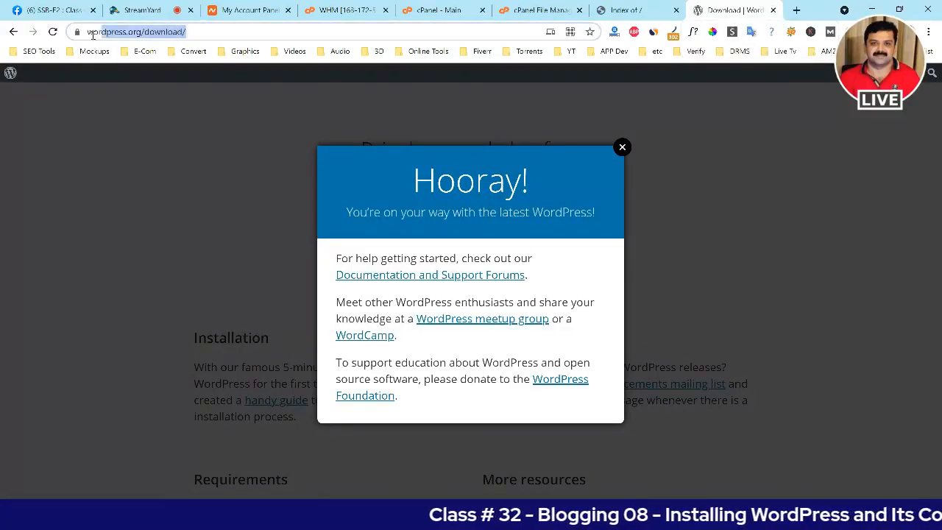
{"action": "left_click", "coordinate": [774, 10]}
{"action": "left_click", "coordinate": [651, 11]}
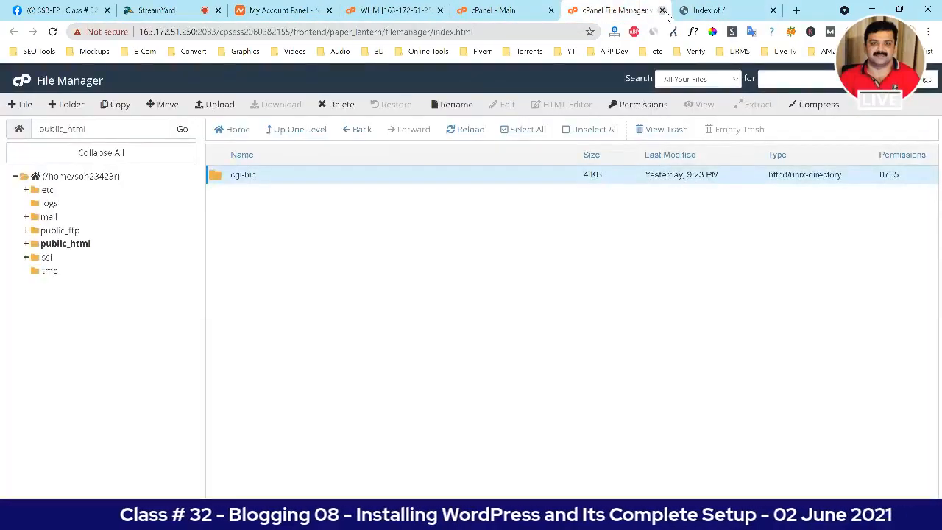
{"action": "left_click", "coordinate": [662, 11]}
{"action": "left_click", "coordinate": [490, 11]}
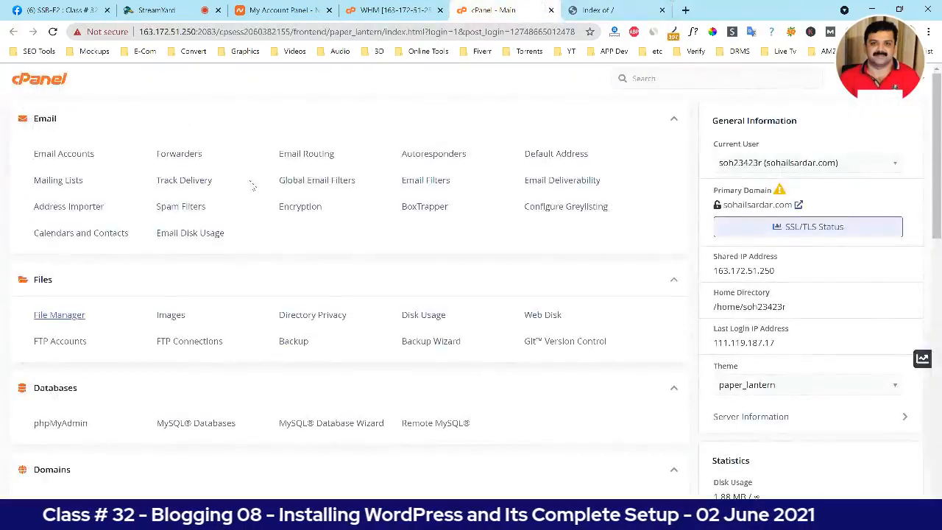
{"action": "left_click", "coordinate": [70, 315]}
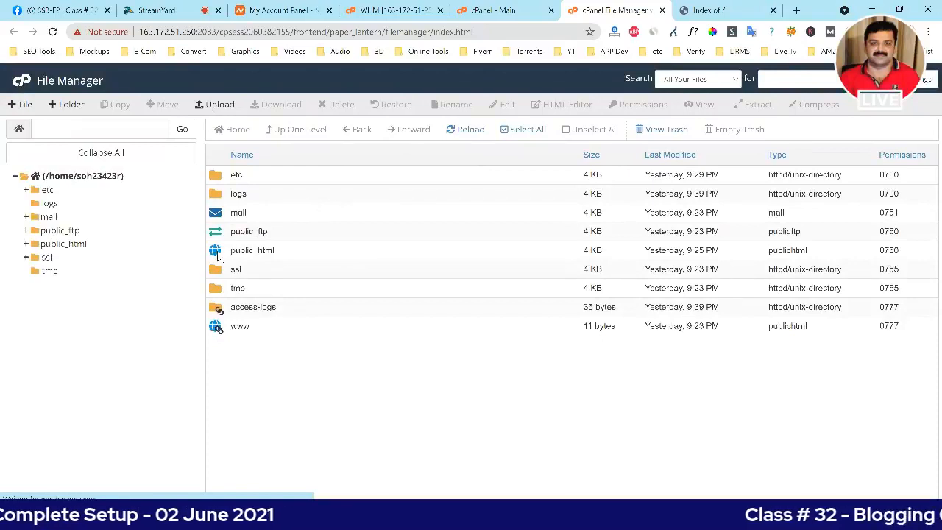
{"action": "double_click", "coordinate": [217, 255]}
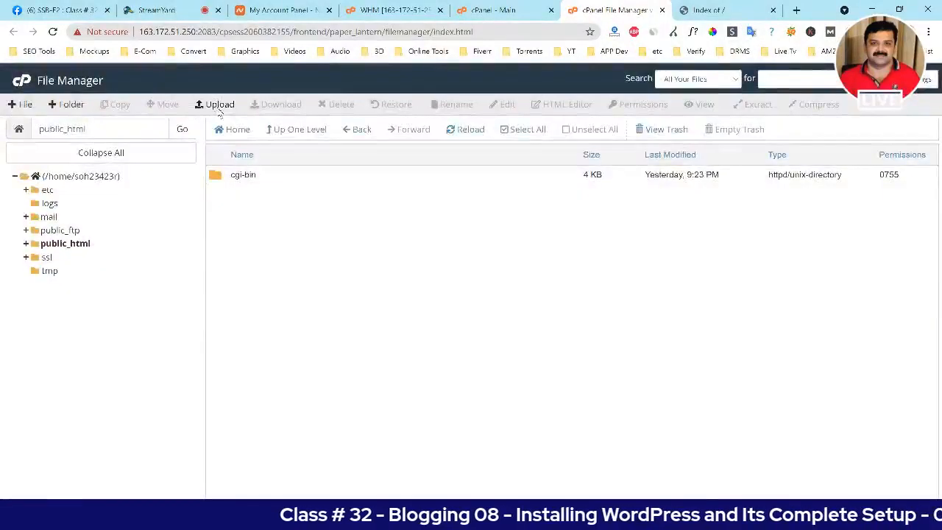
Upload wordpress-5.7.2.zip from the Compressed folder in Downloads to the public_html folder
{"action": "left_click", "coordinate": [218, 108]}
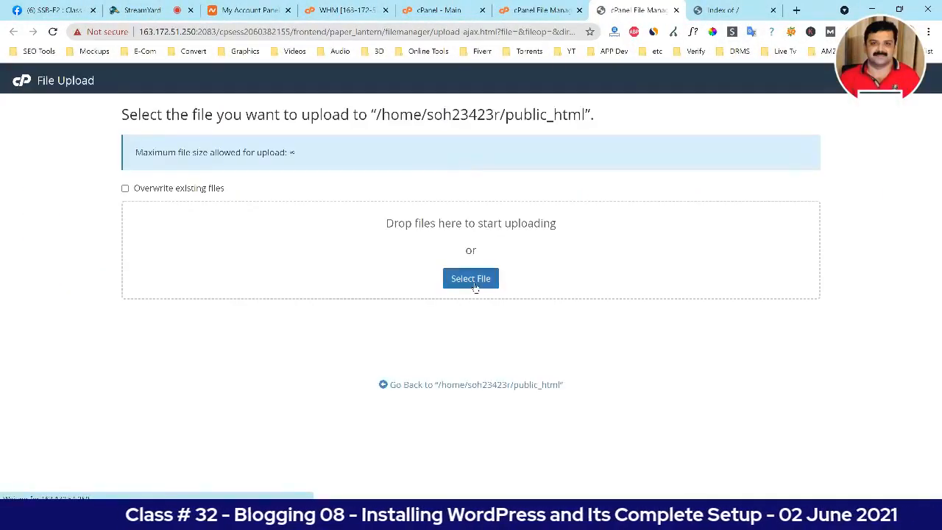
{"action": "left_click", "coordinate": [472, 283]}
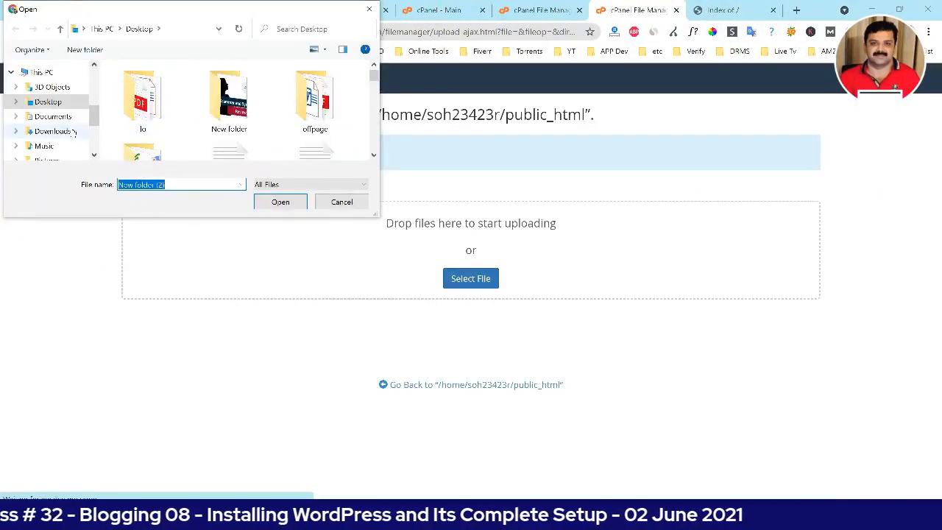
{"action": "left_click", "coordinate": [74, 131]}
{"action": "double_click", "coordinate": [163, 139]}
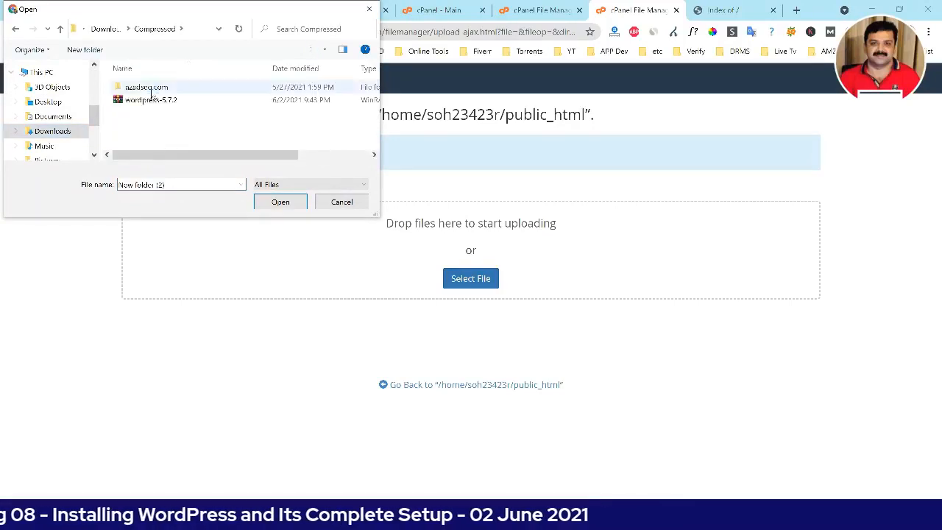
{"action": "left_click", "coordinate": [151, 99]}
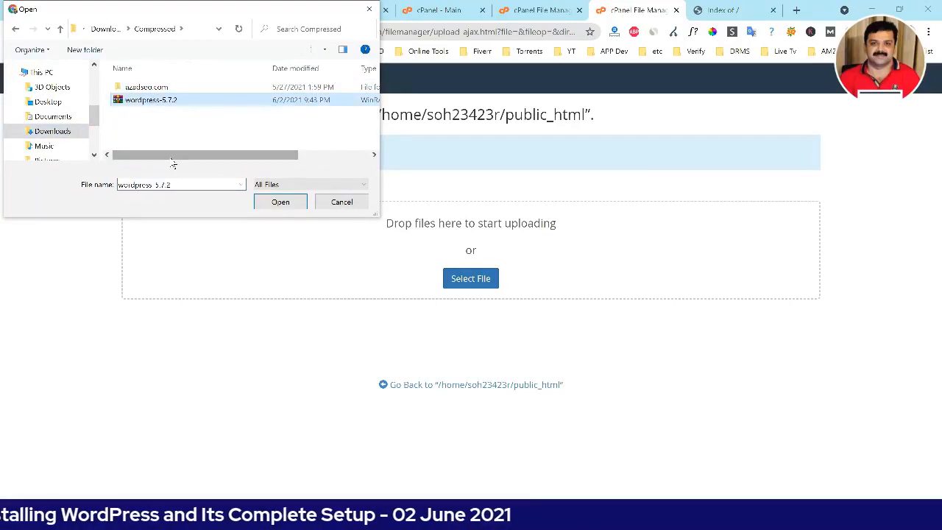
{"action": "left_click", "coordinate": [281, 206]}
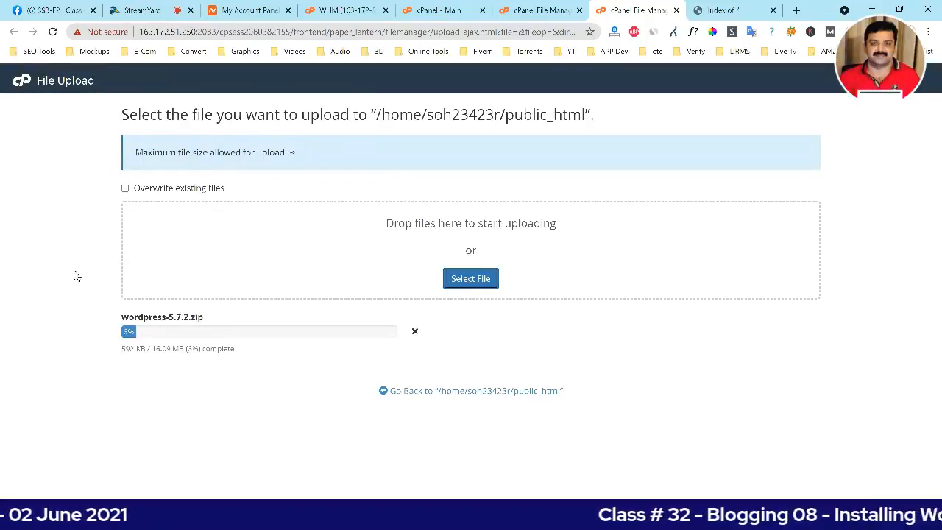
Switch to StreamYard to check the live stream and its viewer comments
{"action": "left_click", "coordinate": [142, 10]}
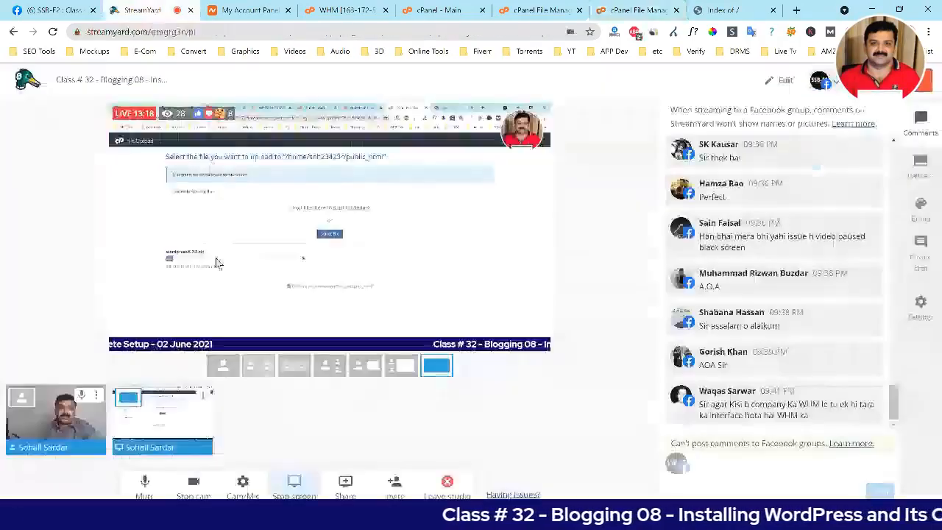
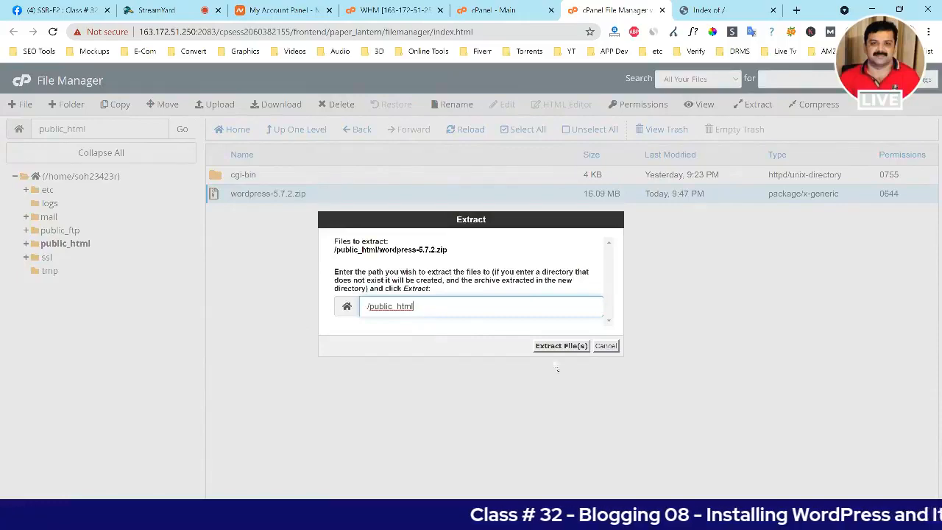
Extract wordpress-5.7.2.zip into /public_html and delete the zip archive from the folder
{"action": "left_click", "coordinate": [561, 345]}
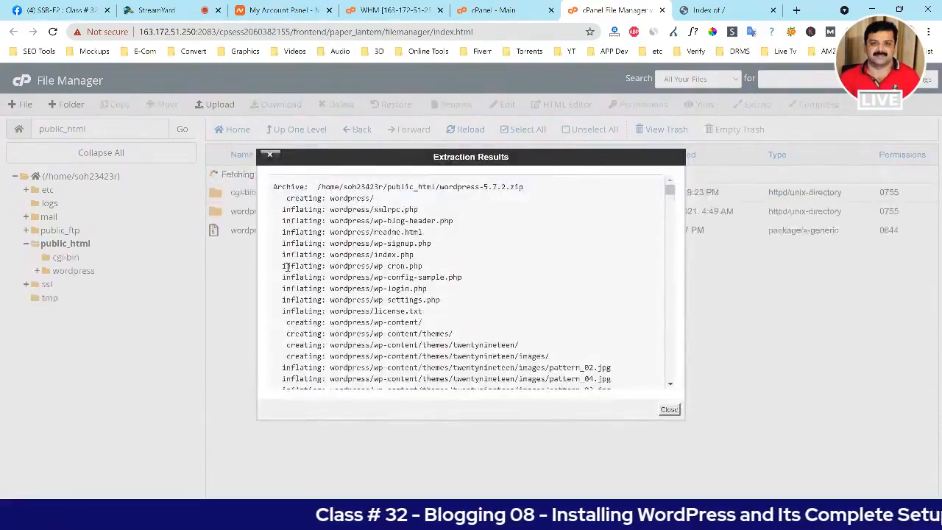
{"action": "left_click", "coordinate": [669, 409]}
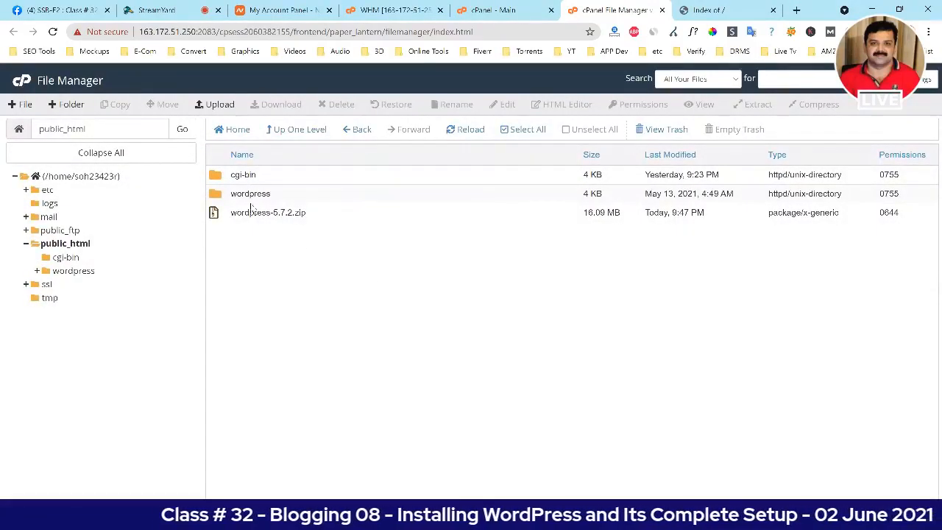
{"action": "left_click", "coordinate": [223, 197]}
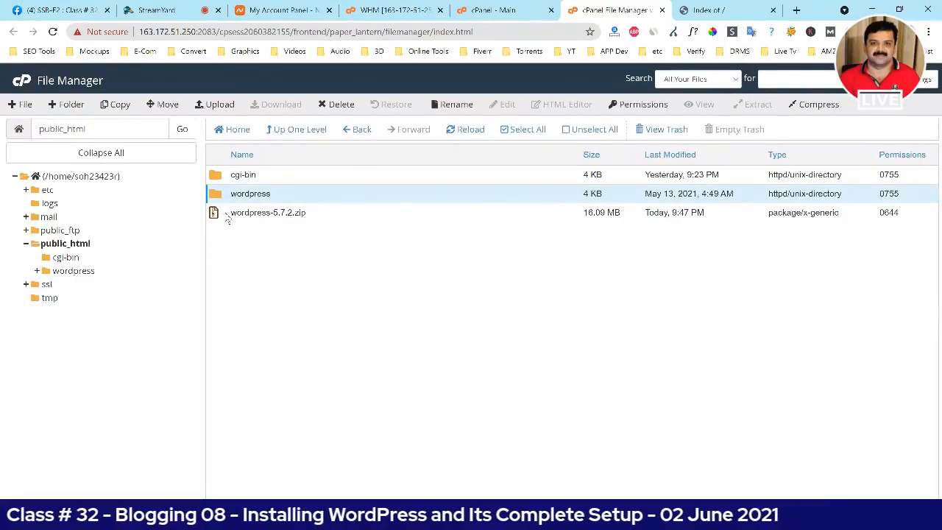
{"action": "left_click", "coordinate": [230, 215]}
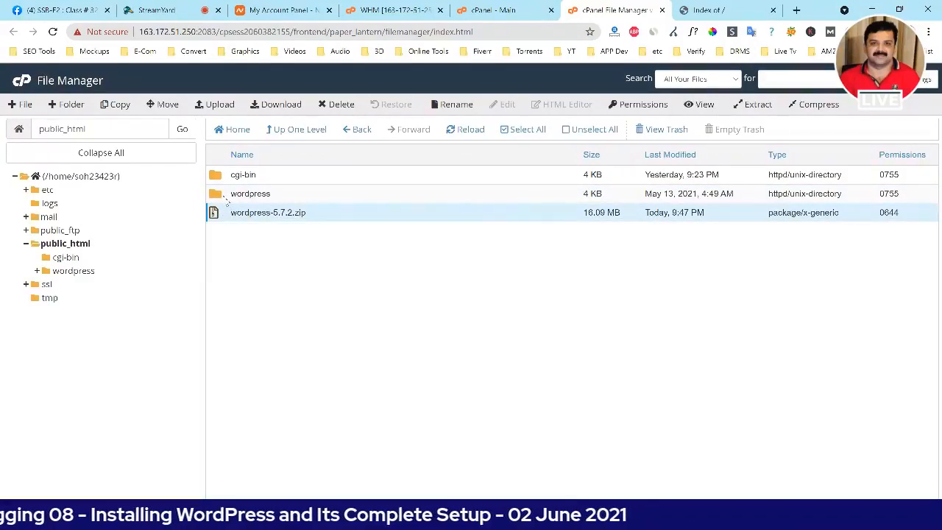
{"action": "left_click", "coordinate": [226, 196]}
{"action": "left_click", "coordinate": [226, 215]}
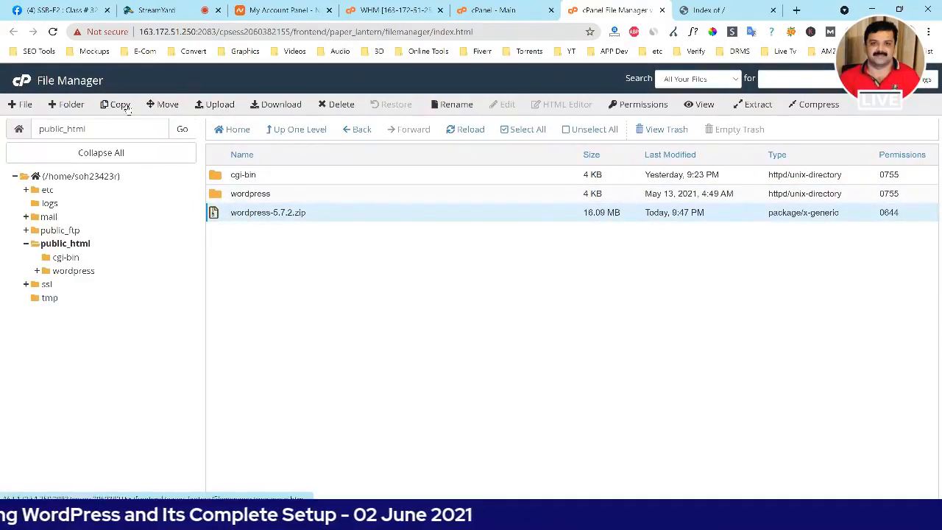
{"action": "left_click", "coordinate": [340, 107]}
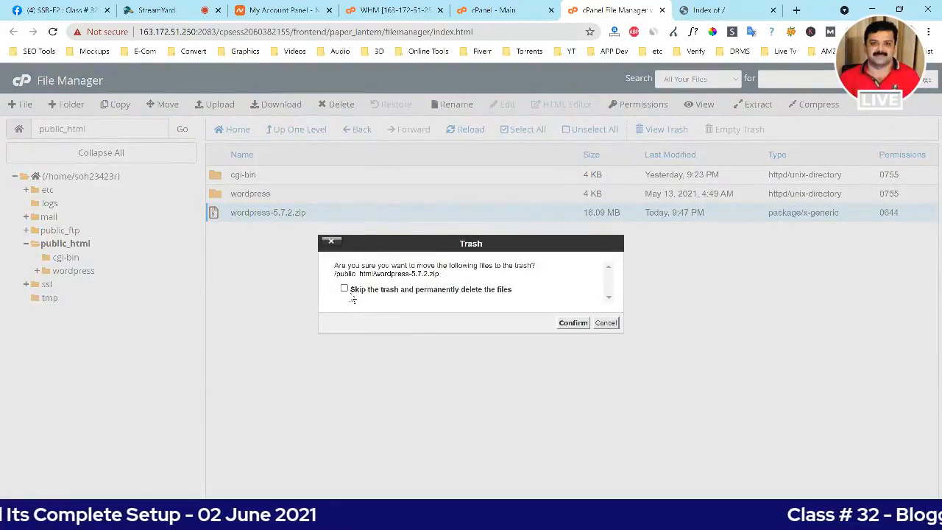
{"action": "left_click", "coordinate": [572, 323]}
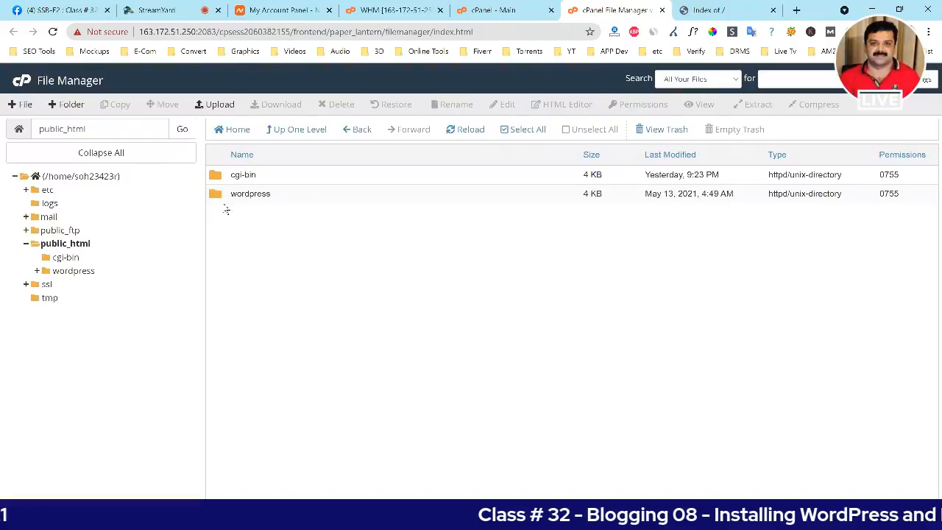
Move all files and folders inside the wordpress folder to /public_html/
{"action": "left_click", "coordinate": [224, 194]}
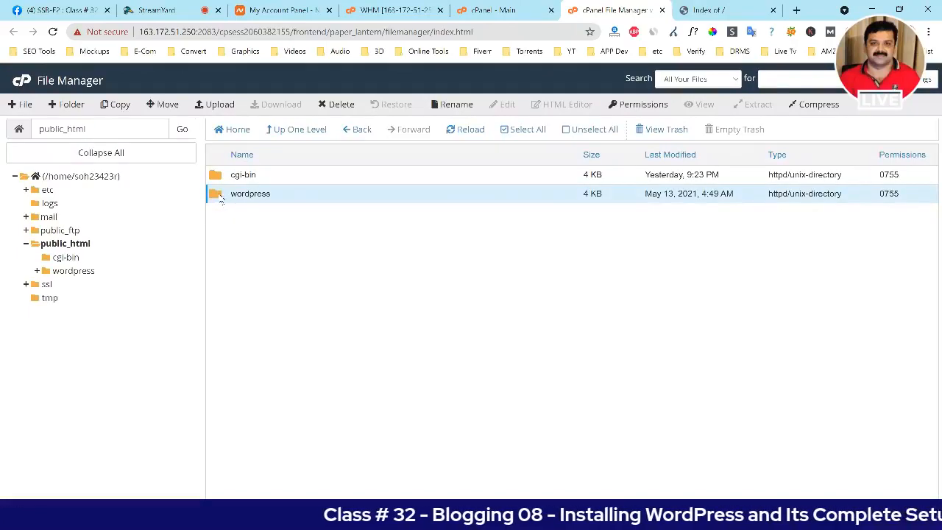
{"action": "double_click", "coordinate": [222, 195]}
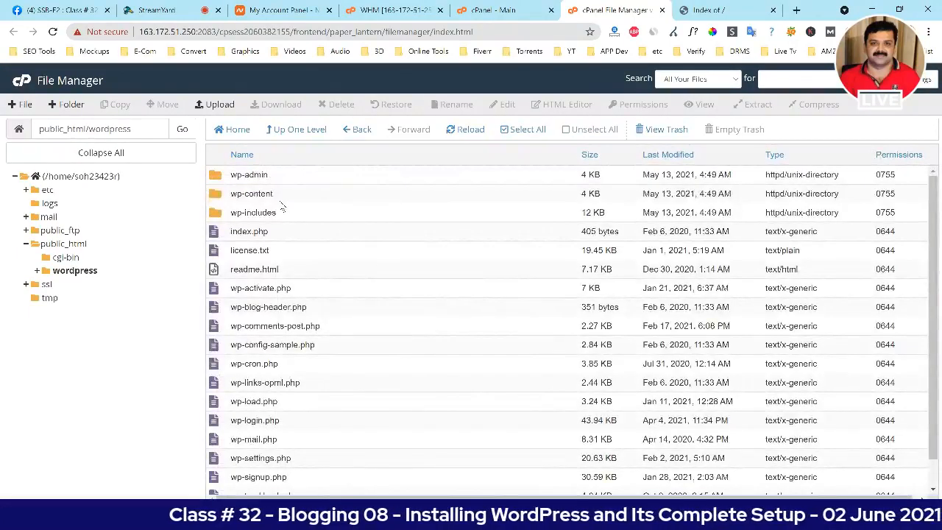
{"action": "left_click", "coordinate": [282, 199]}
{"action": "left_click", "coordinate": [524, 129]}
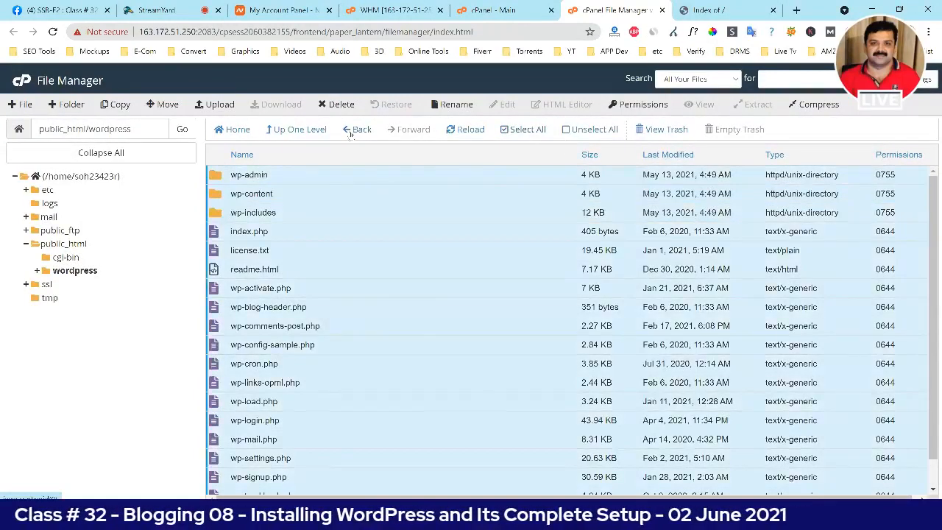
{"action": "left_click", "coordinate": [162, 105]}
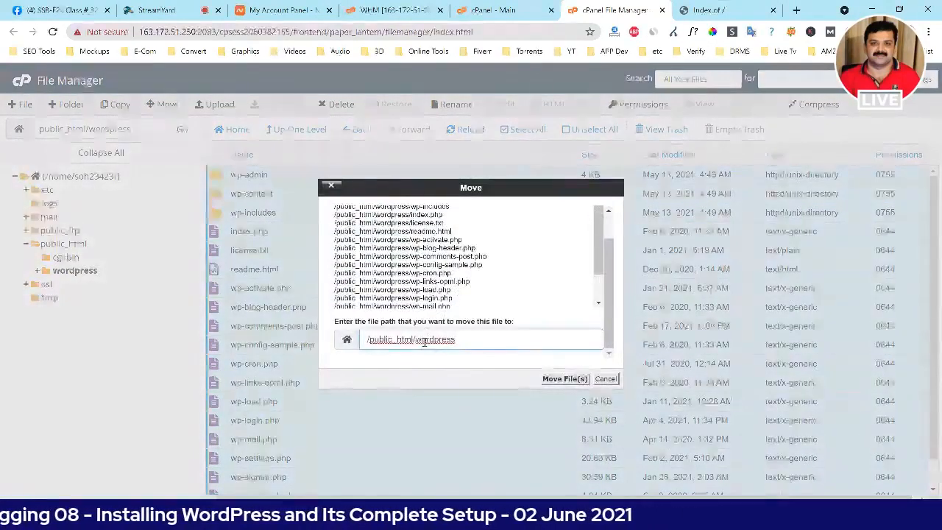
{"action": "left_click_drag", "start_coordinate": [415, 341], "coordinate": [462, 344]}
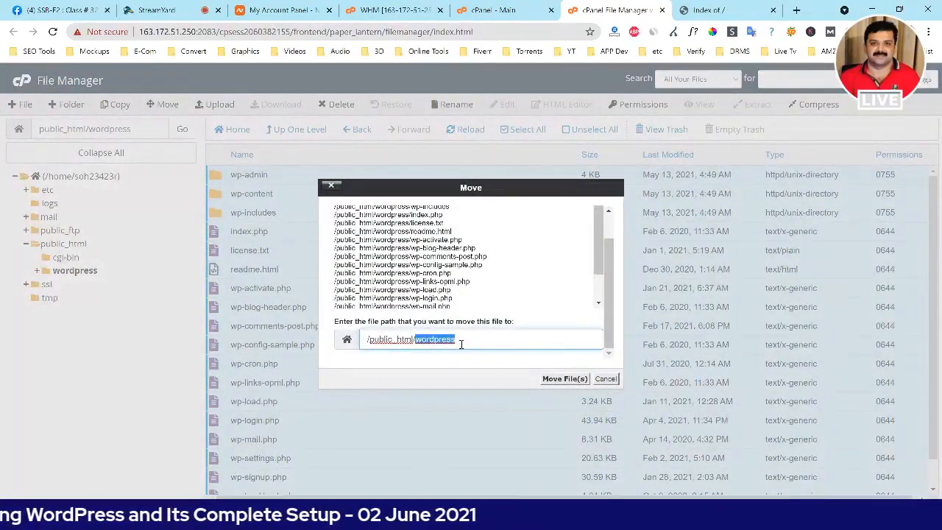
{"action": "key", "text": "BackSpace"}
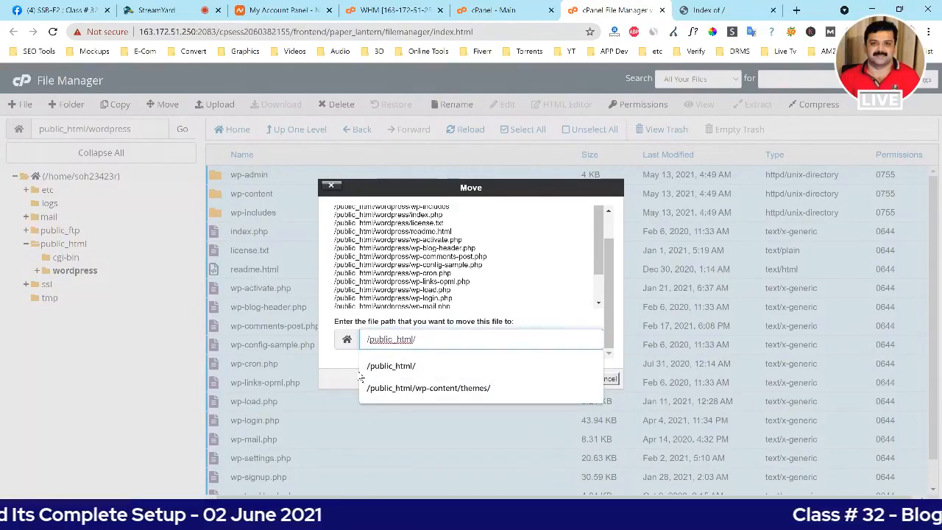
{"action": "left_click", "coordinate": [354, 368]}
{"action": "left_click", "coordinate": [457, 342]}
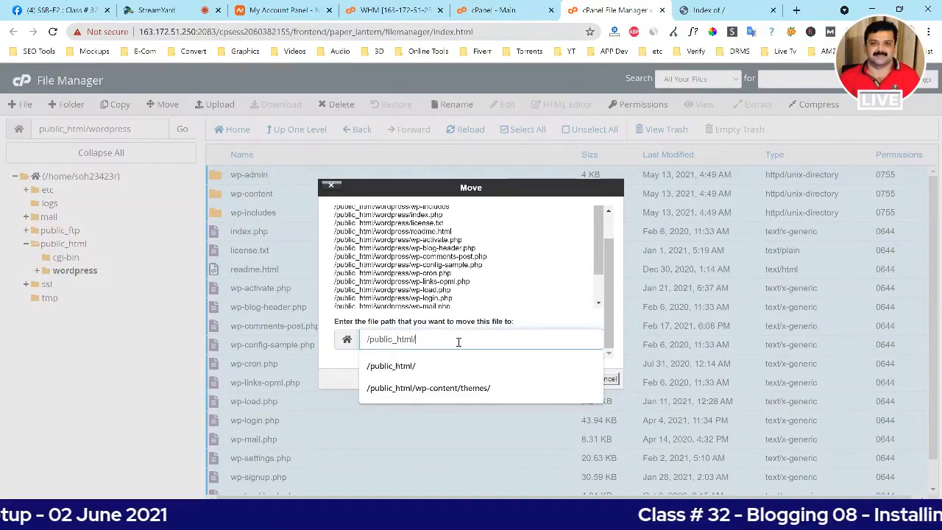
{"action": "left_click", "coordinate": [391, 366]}
{"action": "left_click", "coordinate": [568, 380]}
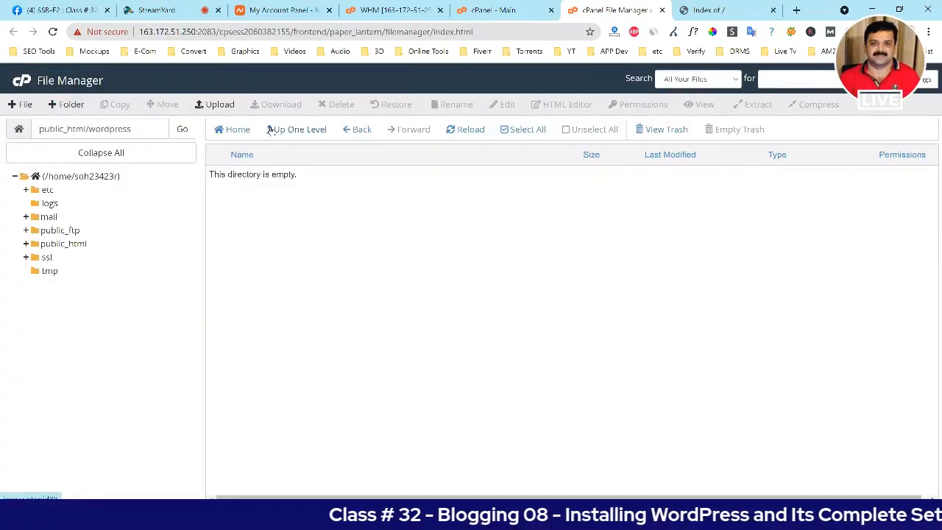
Copy a screenshot of the Up One Level command, and return to the public_html folder
{"action": "key", "text": "Print"}
{"action": "left_click_drag", "start_coordinate": [260, 118], "coordinate": [332, 139]}
{"action": "key", "text": "ctrl+c"}
{"action": "left_click", "coordinate": [315, 130]}
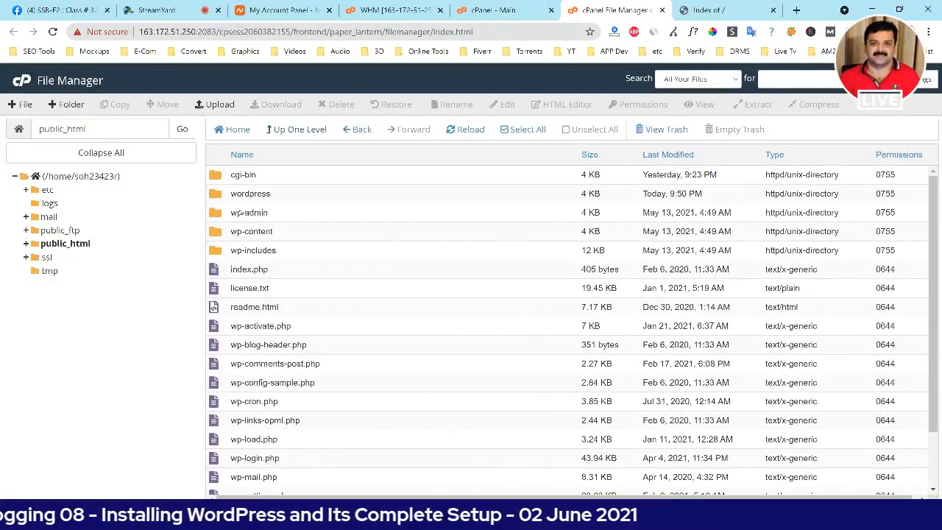
Permanently delete the empty wordpress folder from public_html, skipping the trash
{"action": "left_click", "coordinate": [221, 193]}
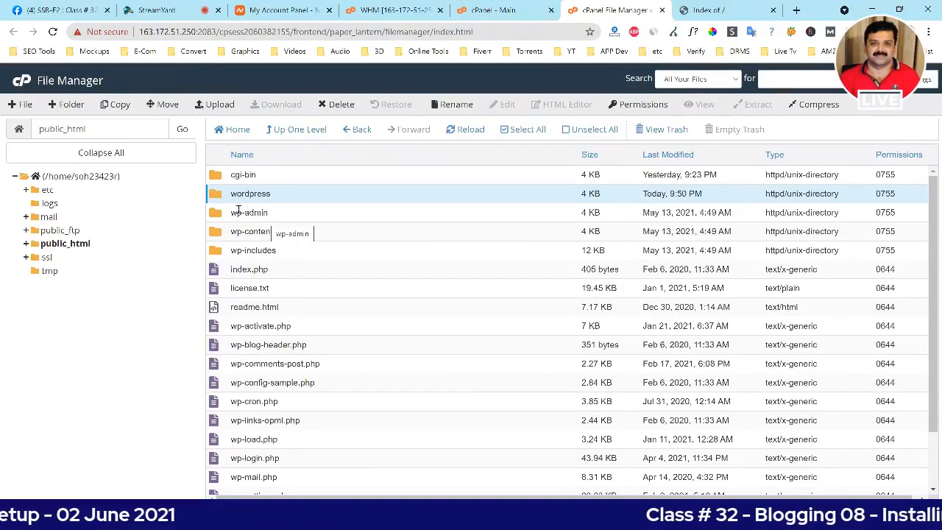
{"action": "left_click", "coordinate": [346, 106]}
{"action": "left_click", "coordinate": [423, 291]}
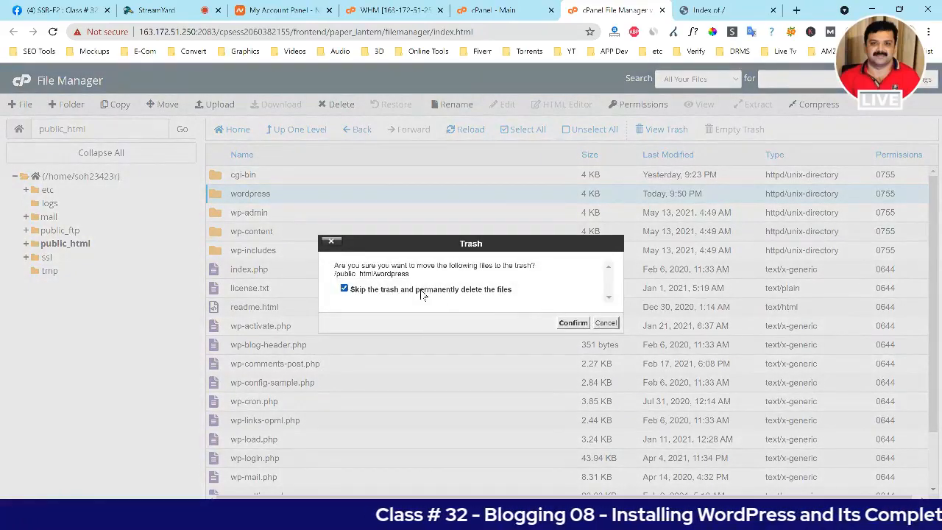
{"action": "left_click", "coordinate": [557, 324]}
{"action": "scroll", "coordinate": [388, 309], "scroll_direction": "down", "scroll_amount": 2}
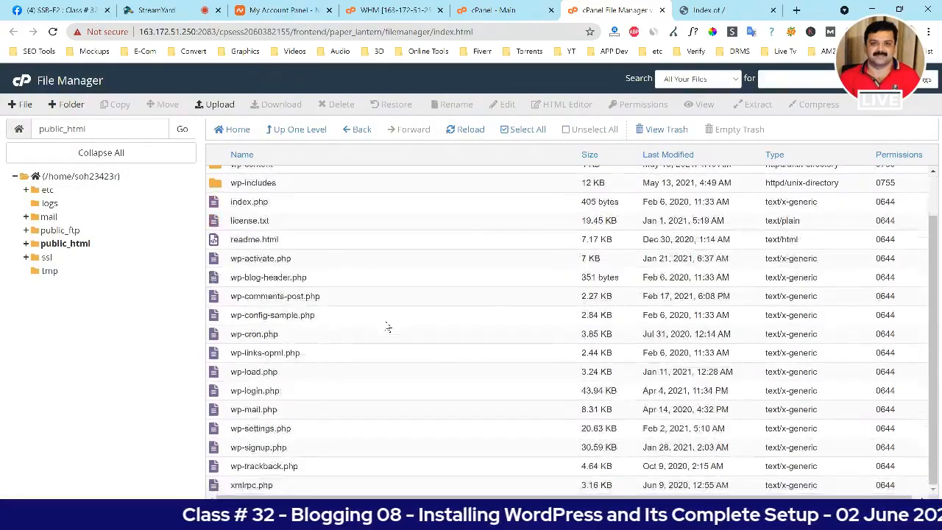
Switch to StreamYard to check the viewer comments and return to the public_html file list
{"action": "left_click", "coordinate": [156, 9]}
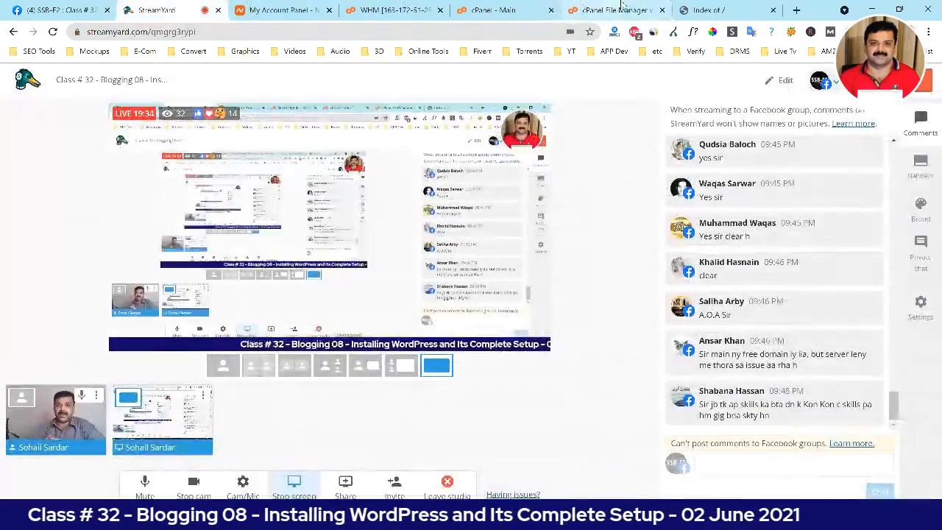
{"action": "left_click", "coordinate": [623, 9]}
{"action": "scroll", "coordinate": [326, 316], "scroll_direction": "up", "scroll_amount": 2}
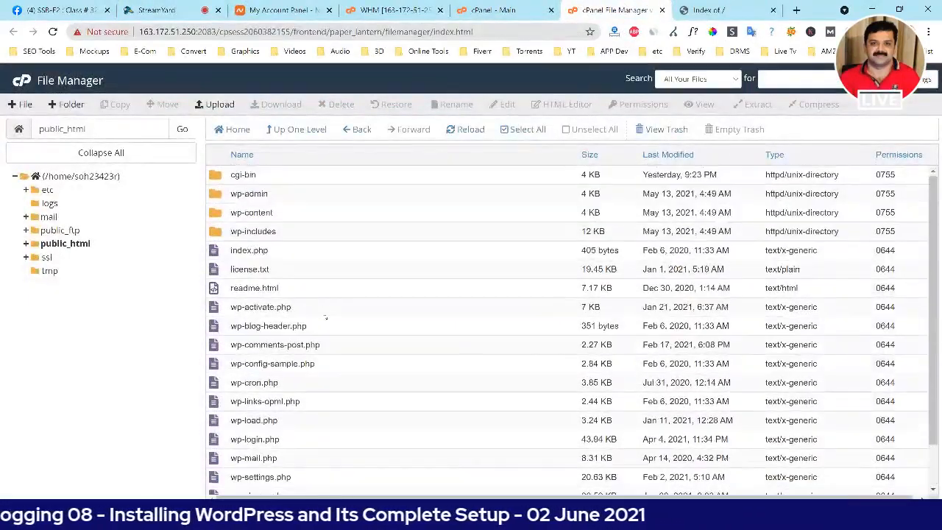
Reload the domain's website to start the WordPress setup and continue with English (United States) as the language
{"action": "left_click", "coordinate": [702, 9]}
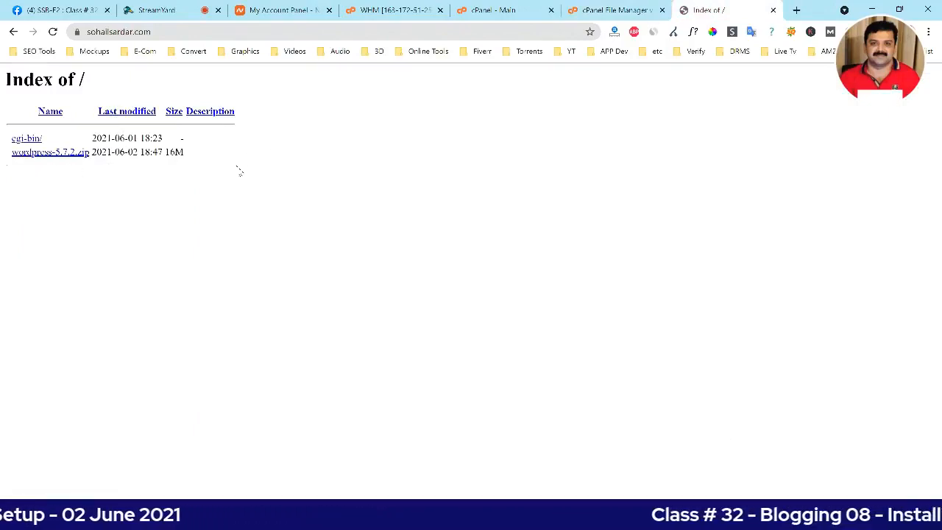
{"action": "left_click", "coordinate": [53, 32]}
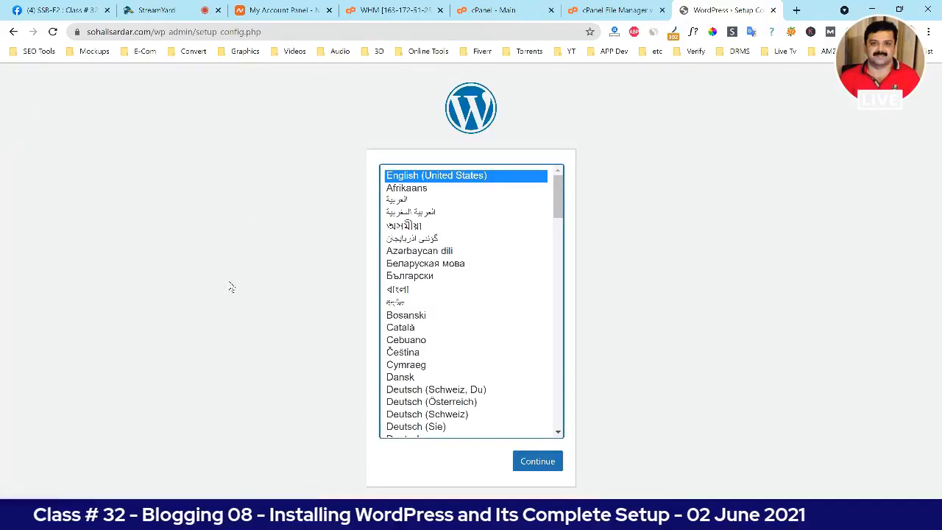
{"action": "scroll", "coordinate": [460, 306], "scroll_direction": "down", "scroll_amount": 4}
{"action": "scroll", "coordinate": [486, 307], "scroll_direction": "up", "scroll_amount": 4}
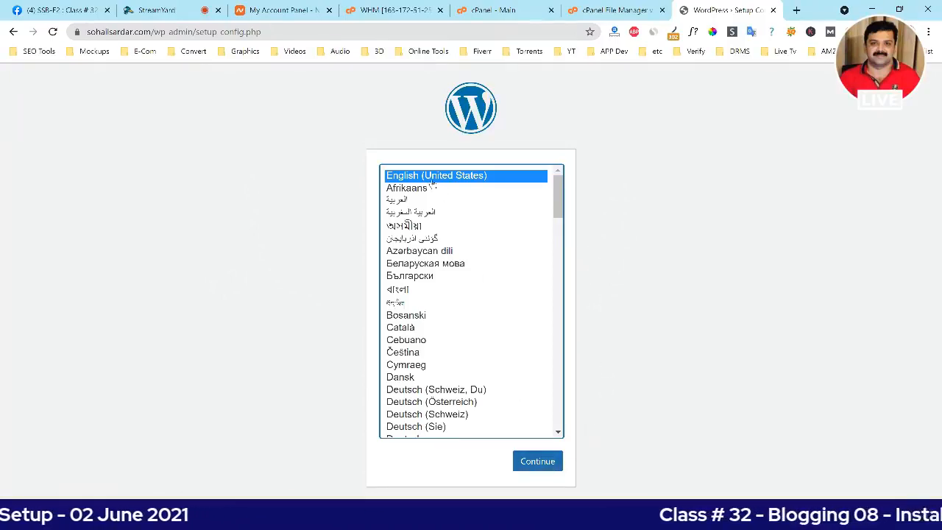
{"action": "left_click", "coordinate": [539, 460]}
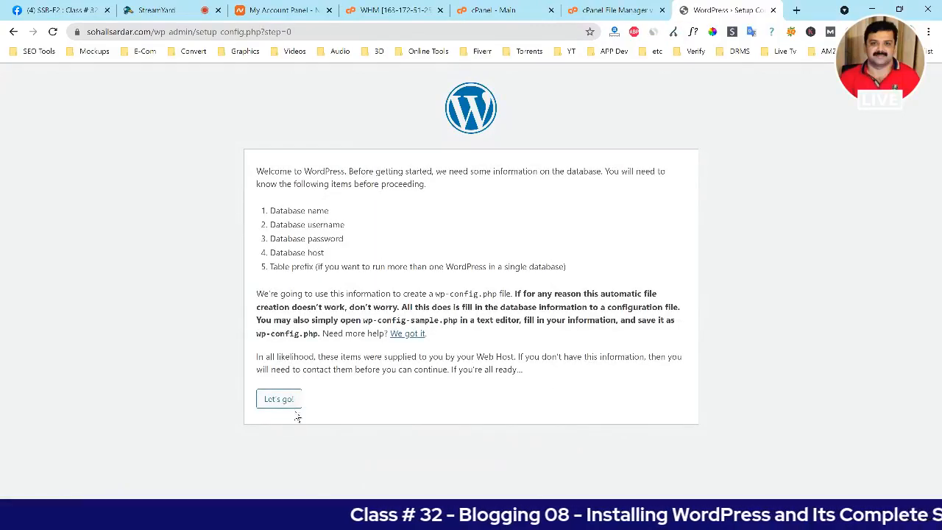
Go over the required database name, username, password and host items, and open the database connection details form
{"action": "left_click_drag", "start_coordinate": [270, 222], "coordinate": [335, 219]}
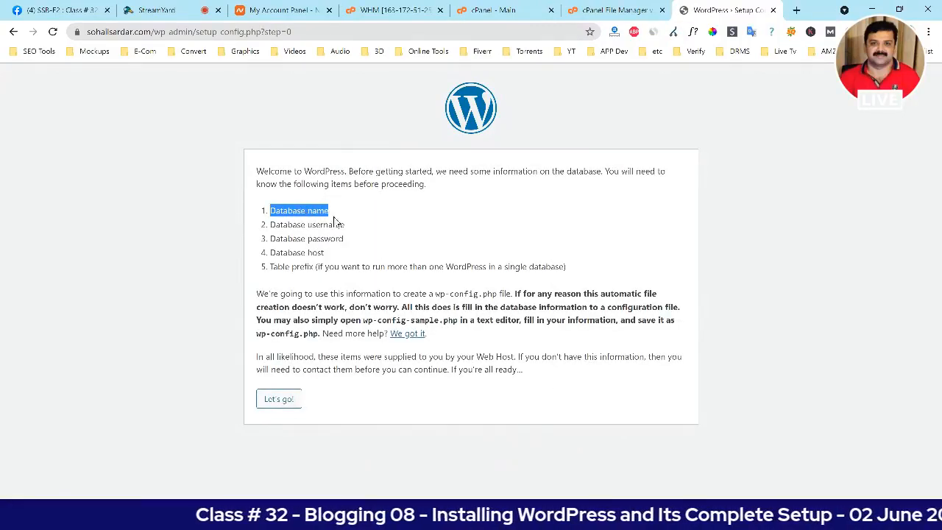
{"action": "left_click_drag", "start_coordinate": [271, 224], "coordinate": [346, 234]}
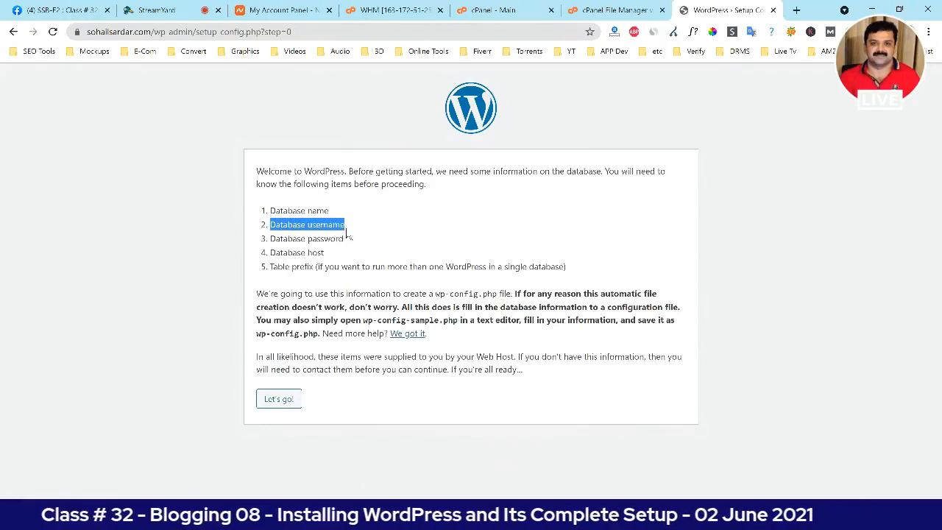
{"action": "left_click_drag", "start_coordinate": [271, 238], "coordinate": [358, 249]}
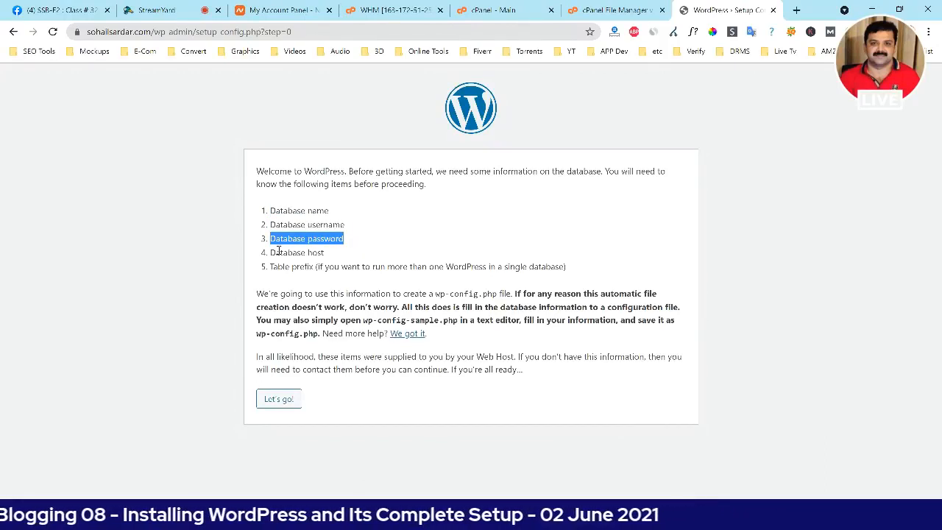
{"action": "left_click_drag", "start_coordinate": [270, 252], "coordinate": [329, 255]}
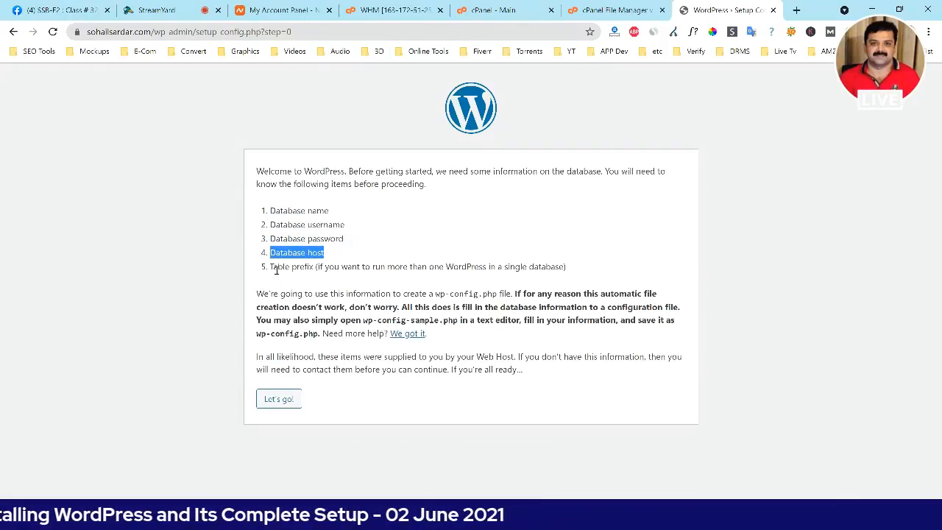
{"action": "left_click", "coordinate": [272, 400]}
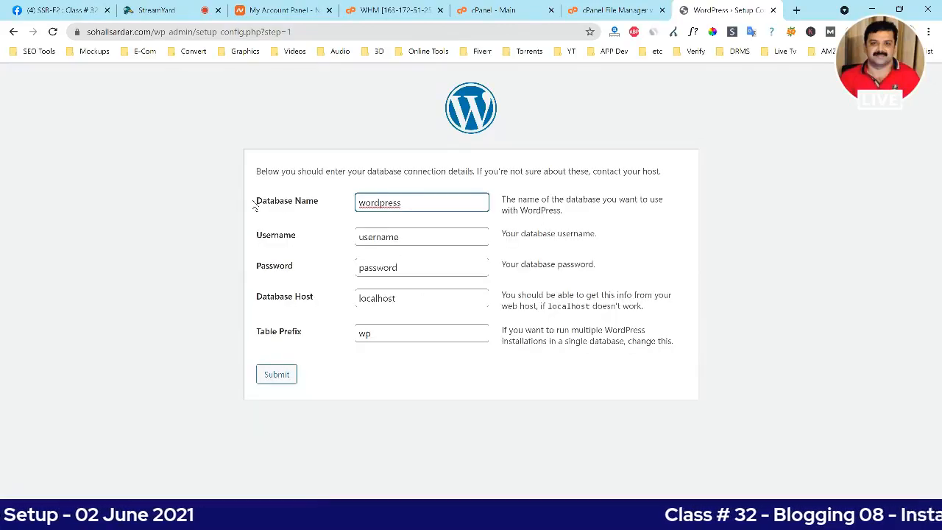
{"action": "left_click_drag", "start_coordinate": [254, 202], "coordinate": [321, 204]}
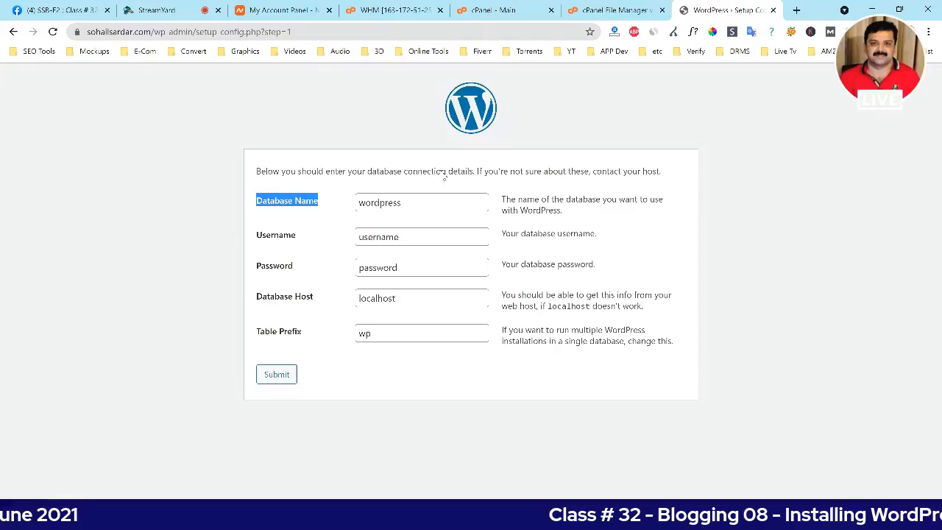
Return to the cPanel main page, capture the MySQL Database Wizard link as a screenshot, and open that wizard
{"action": "left_click", "coordinate": [586, 11]}
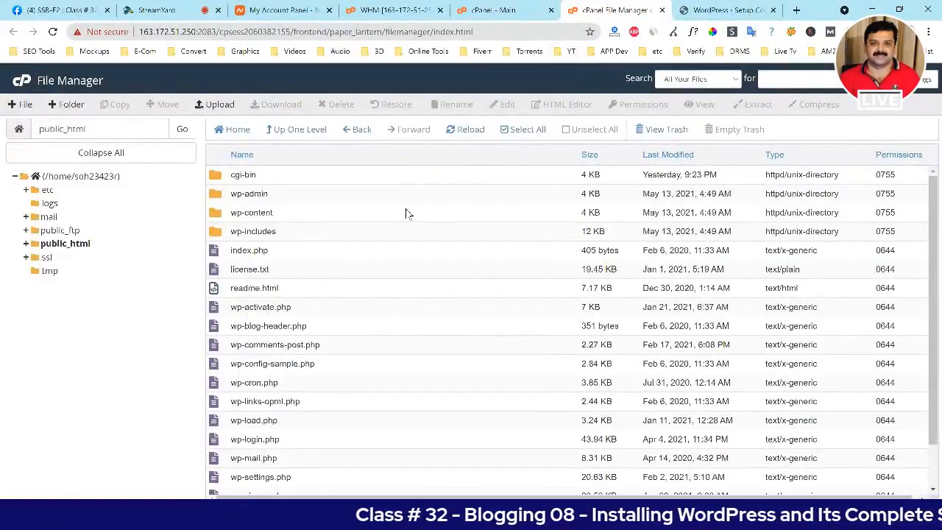
{"action": "left_click", "coordinate": [489, 13]}
{"action": "scroll", "coordinate": [412, 268], "scroll_direction": "down", "scroll_amount": 2}
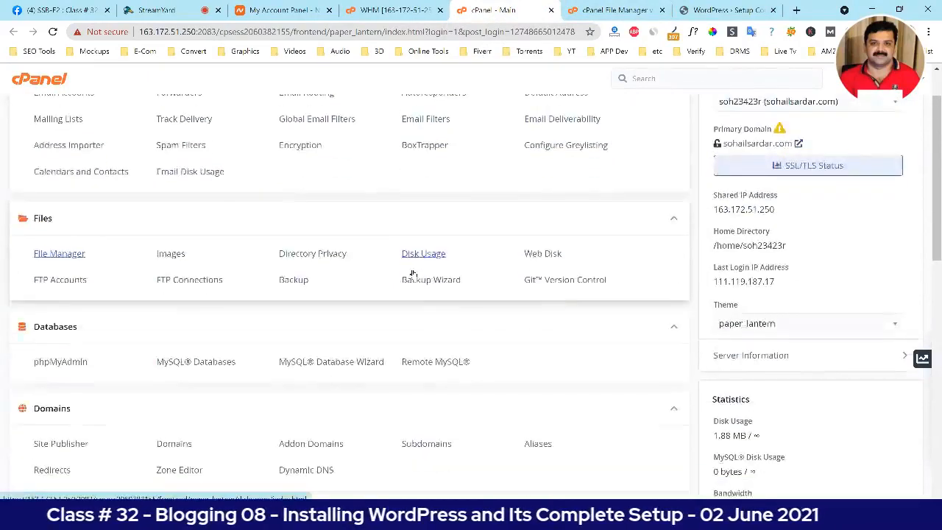
{"action": "key", "text": "Print"}
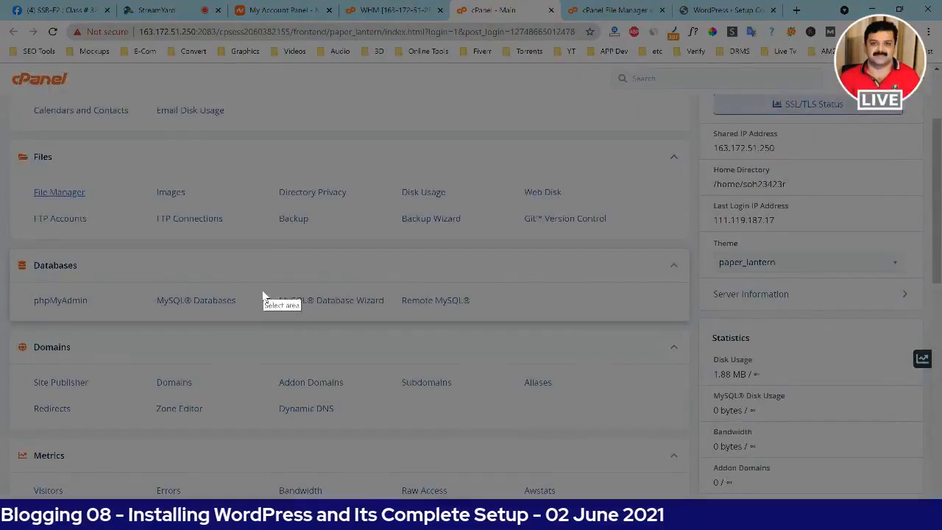
{"action": "mouse_move", "coordinate": [259, 284]}
{"action": "left_mouse_down"}
{"action": "mouse_move", "coordinate": [351, 316]}
{"action": "mouse_move", "coordinate": [394, 313]}
{"action": "left_mouse_up"}
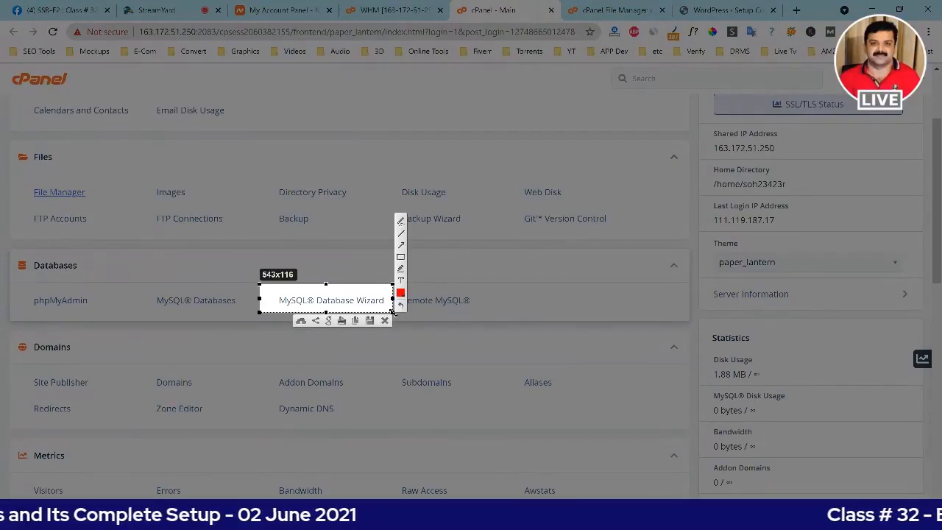
{"action": "key", "text": "ctrl+c"}
{"action": "left_click", "coordinate": [369, 305]}
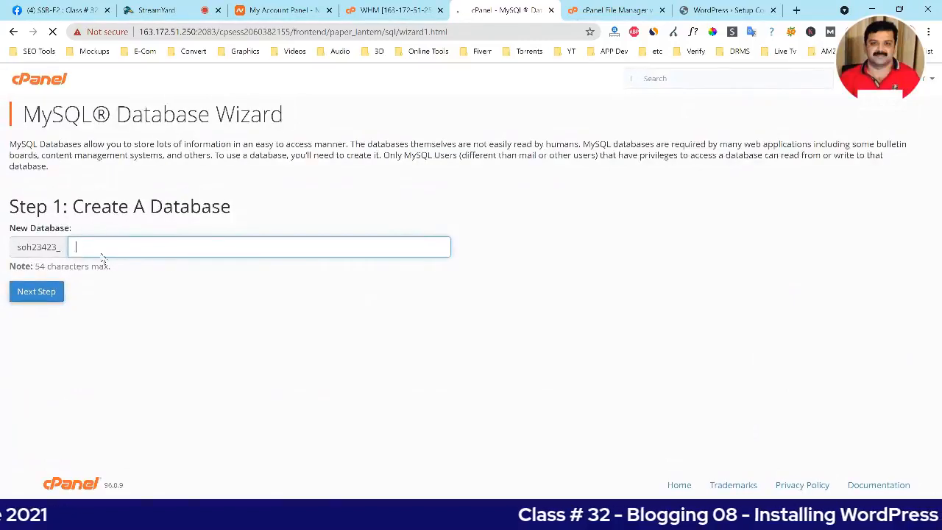
Enter 676 as the new database name after the account prefix in the MySQL Database Wizard
{"action": "type", "text": "1"}
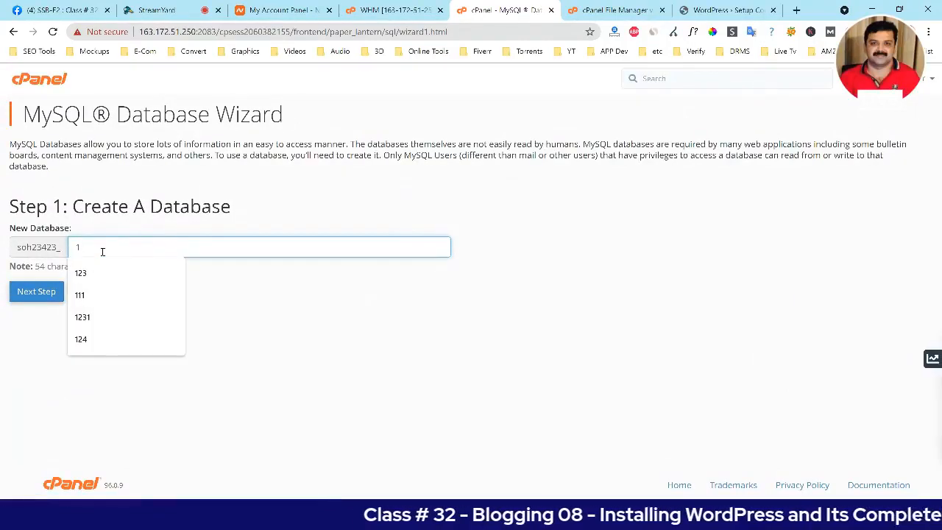
{"action": "left_click_drag", "start_coordinate": [86, 252], "coordinate": [56, 250]}
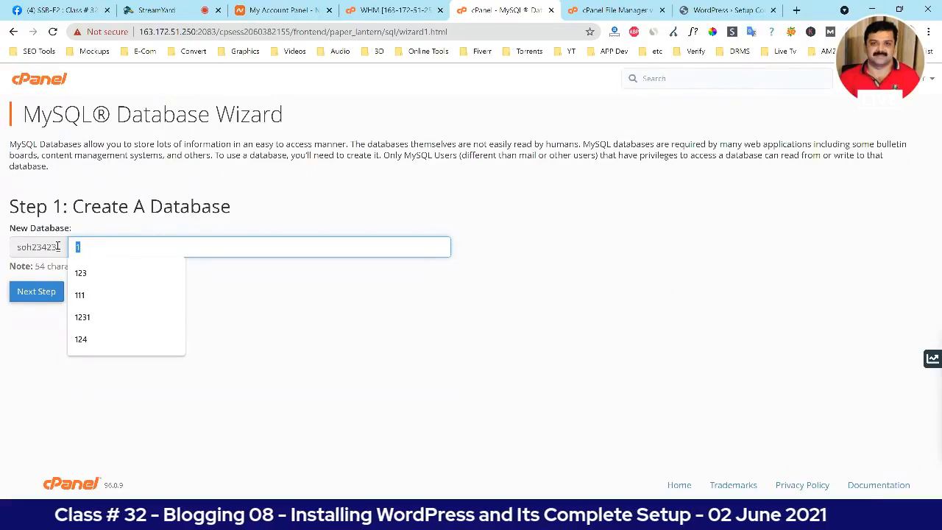
{"action": "type", "text": "676"}
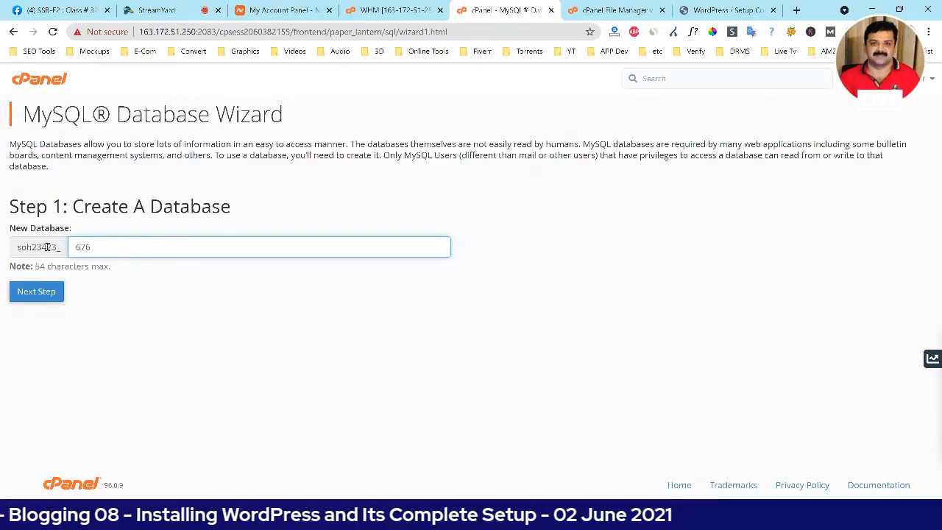
Copy the database name prefix from the wizard and set the WordPress form's Database Name to soh23423_676
{"action": "left_click_drag", "start_coordinate": [15, 253], "coordinate": [66, 253]}
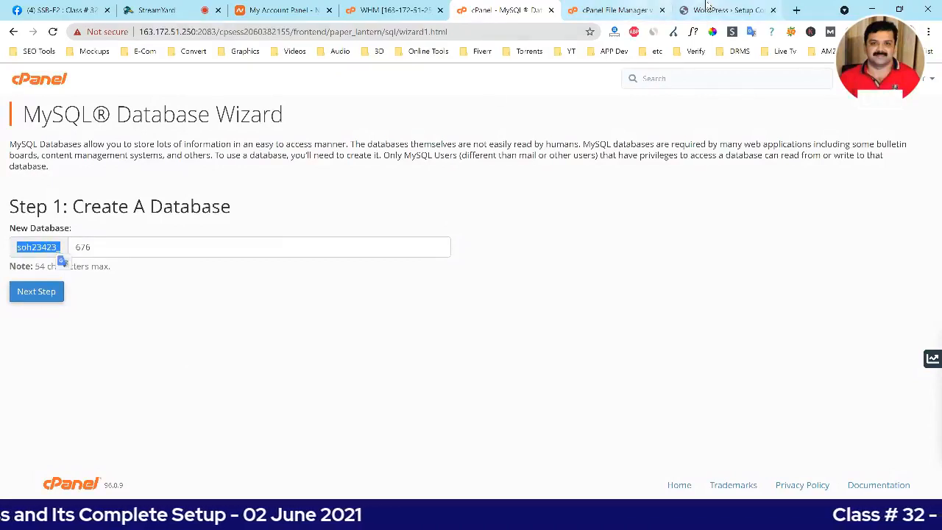
{"action": "left_click", "coordinate": [721, 10]}
{"action": "double_click", "coordinate": [441, 204]}
{"action": "key", "text": "ctrl+v"}
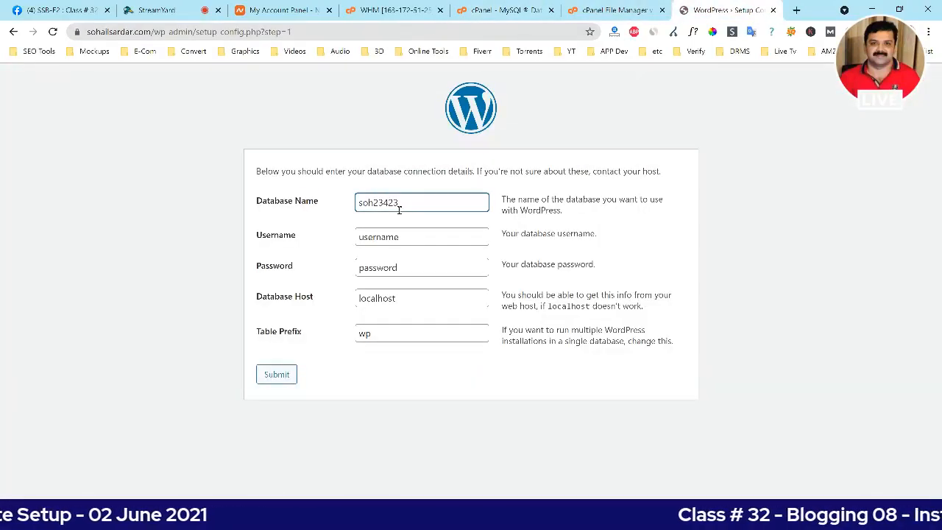
{"action": "left_click", "coordinate": [504, 10]}
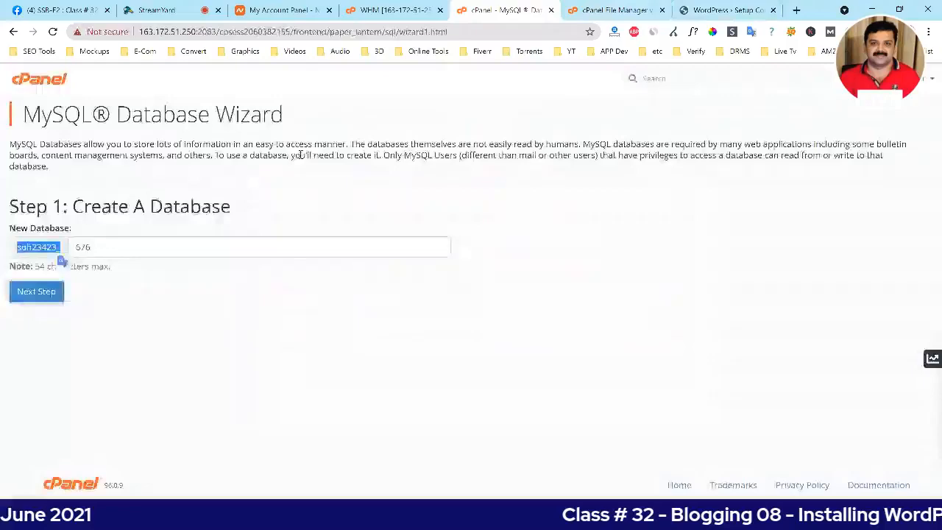
{"action": "left_click", "coordinate": [151, 243]}
{"action": "left_click", "coordinate": [721, 10]}
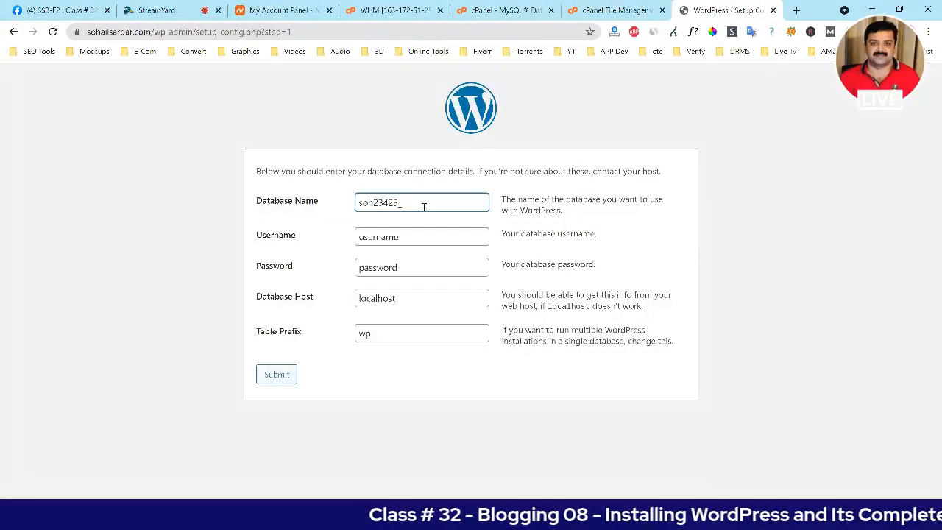
{"action": "type", "text": "676"}
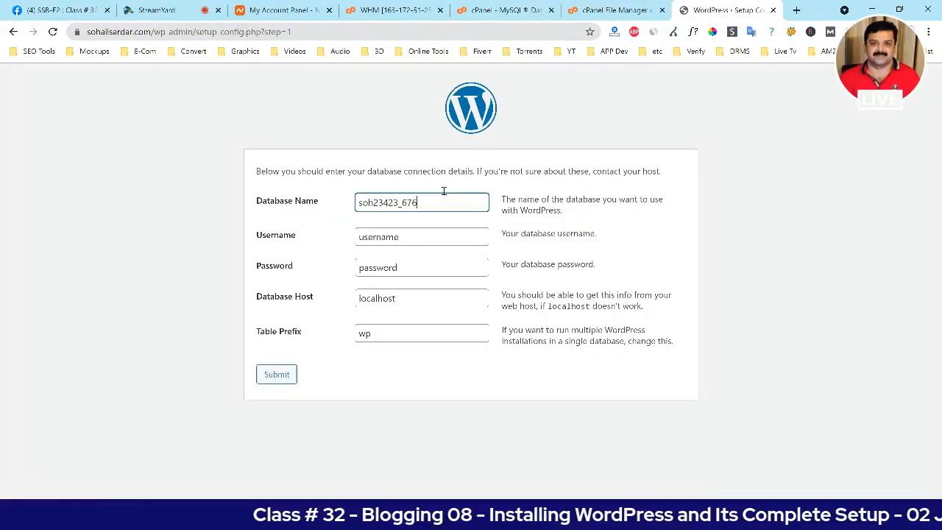
Create the database in the MySQL Database Wizard and enter 454 as the new database user's name
{"action": "left_click", "coordinate": [531, 12]}
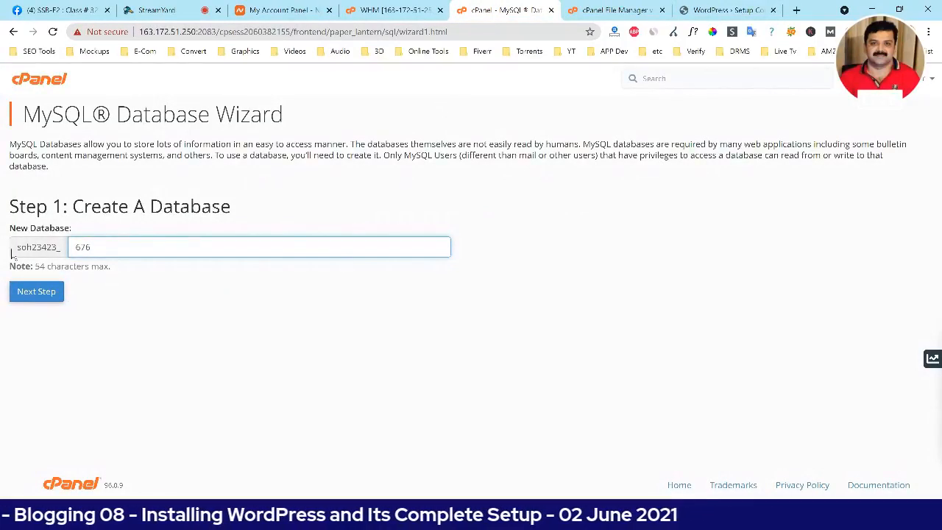
{"action": "left_click", "coordinate": [36, 291]}
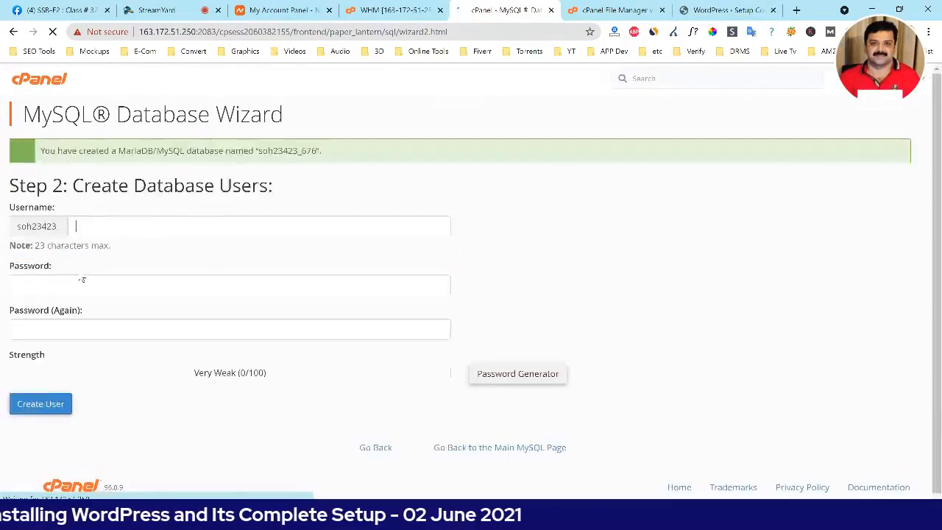
{"action": "left_click_drag", "start_coordinate": [10, 209], "coordinate": [56, 210]}
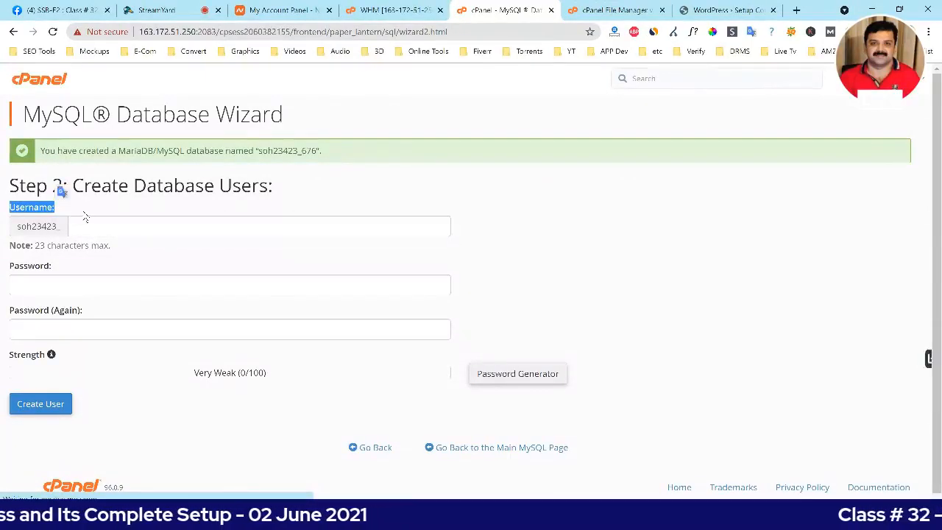
{"action": "left_click", "coordinate": [83, 227]}
{"action": "type", "text": "454"}
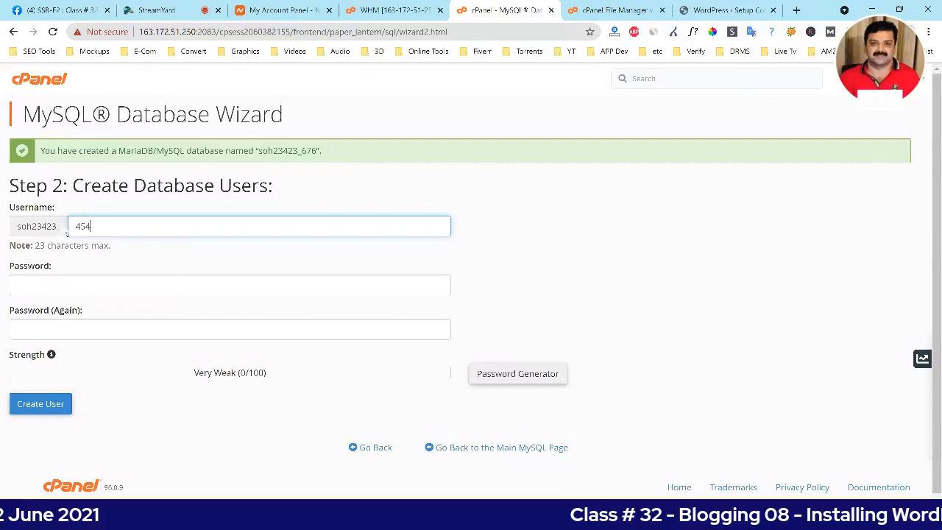
Copy the username prefix from the wizard and set the WordPress form's Username to soh23423_454, matching the database user
{"action": "left_click_drag", "start_coordinate": [66, 233], "coordinate": [16, 223]}
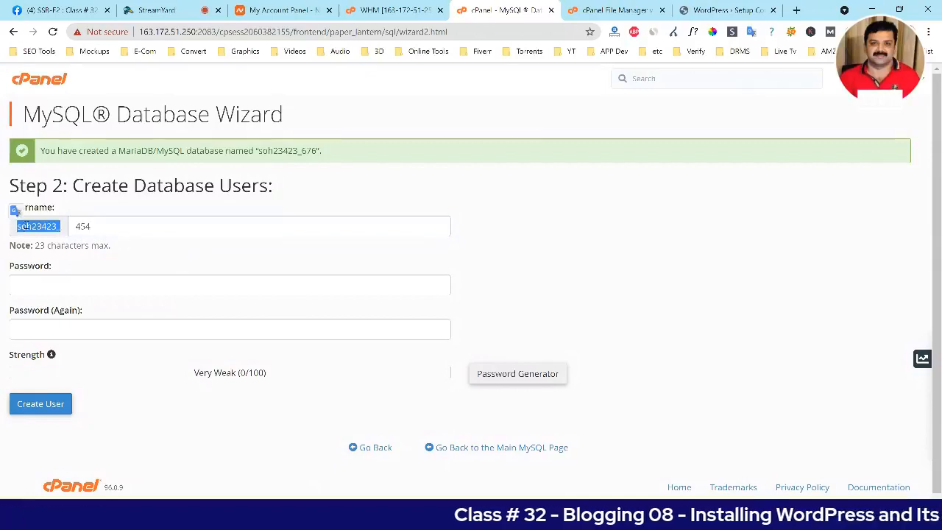
{"action": "left_click", "coordinate": [717, 10]}
{"action": "key", "text": "Tab"}
{"action": "key", "text": "ctrl+v"}
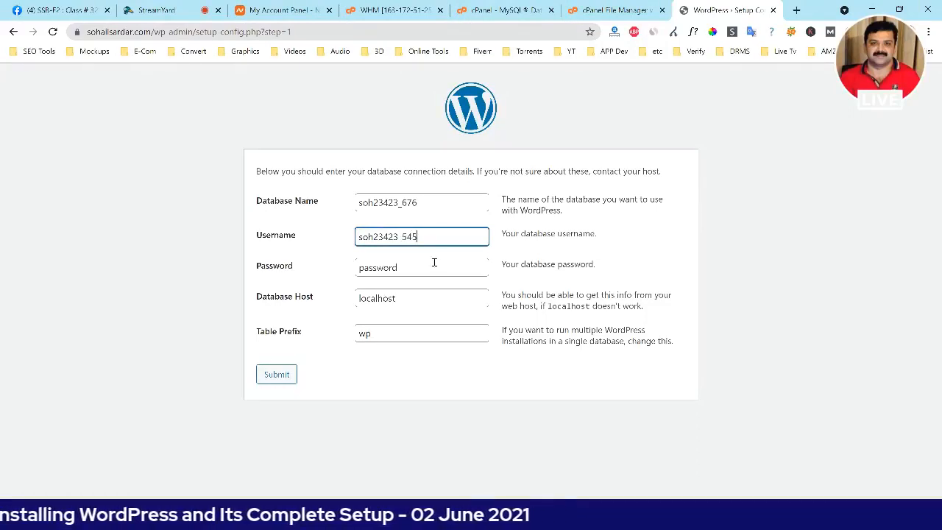
{"action": "left_click", "coordinate": [508, 10]}
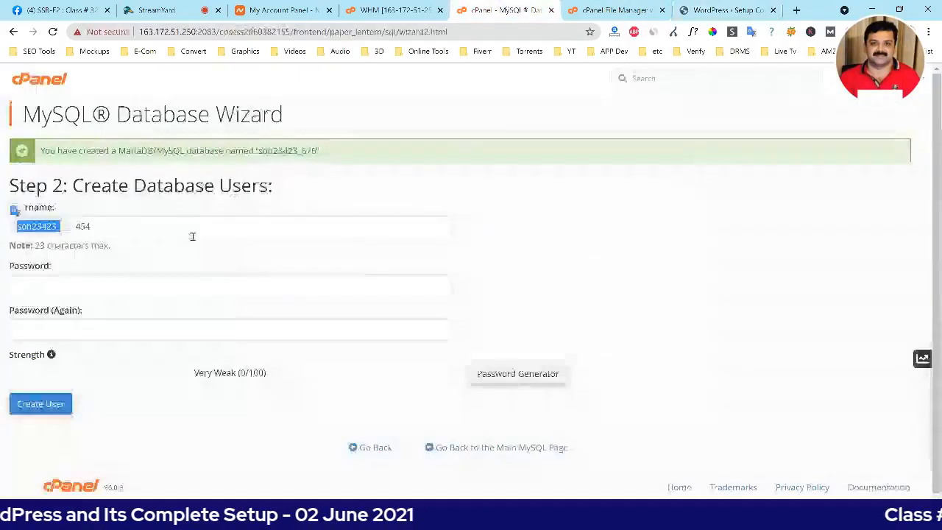
{"action": "left_click", "coordinate": [92, 231]}
{"action": "left_click", "coordinate": [728, 9]}
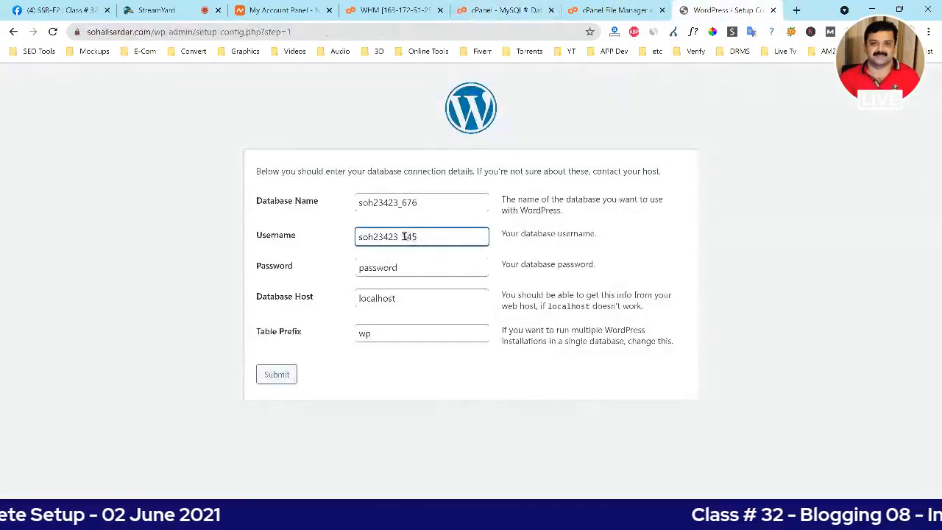
{"action": "left_click_drag", "start_coordinate": [403, 237], "coordinate": [427, 235]}
{"action": "type", "text": "454"}
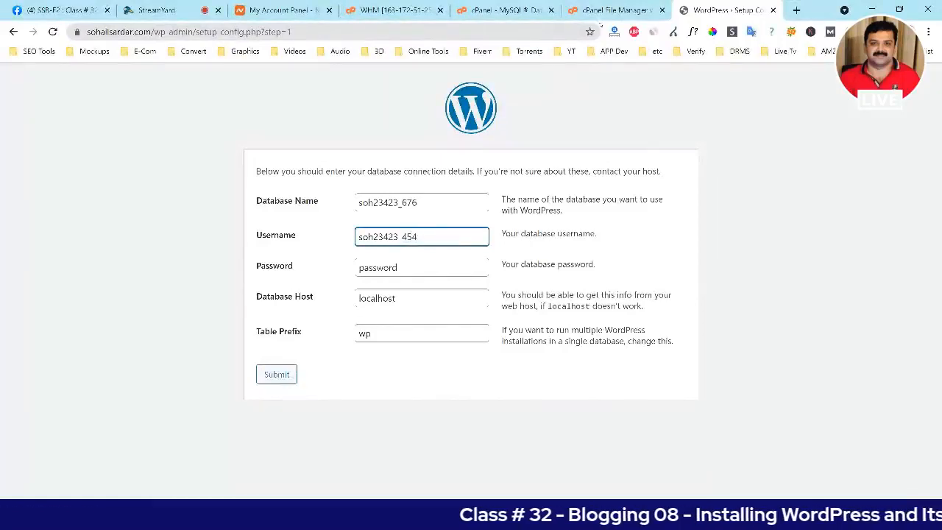
Generate a password for the database user, copy it, acknowledge it as saved, and use it in both password fields
{"action": "left_click", "coordinate": [507, 10]}
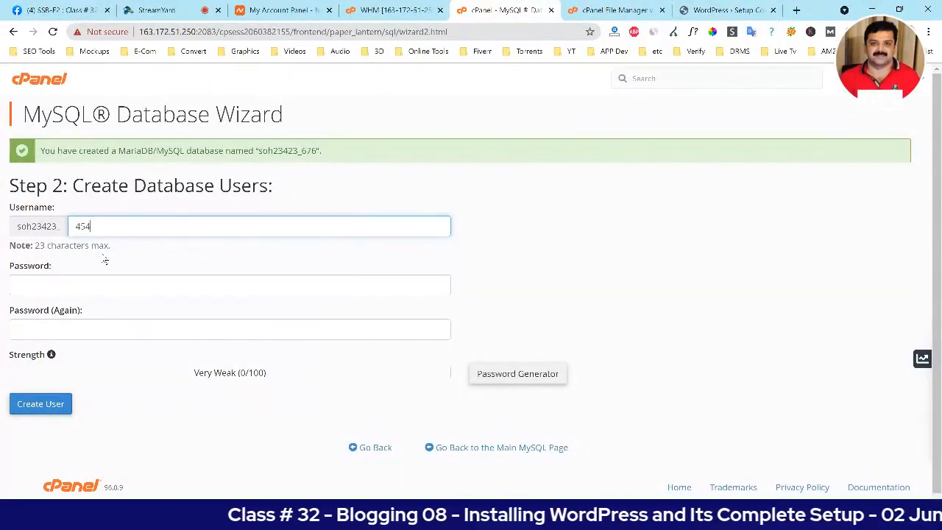
{"action": "left_click", "coordinate": [482, 375]}
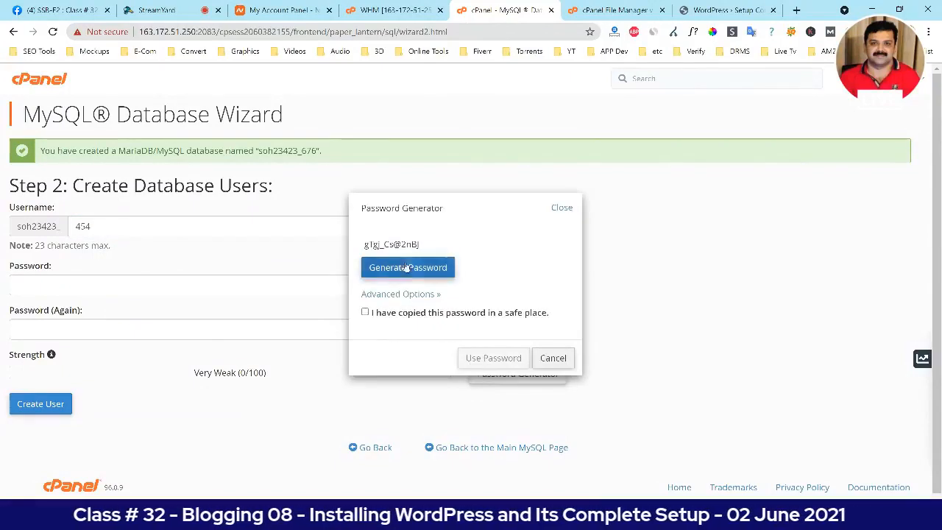
{"action": "left_click_drag", "start_coordinate": [431, 245], "coordinate": [360, 248]}
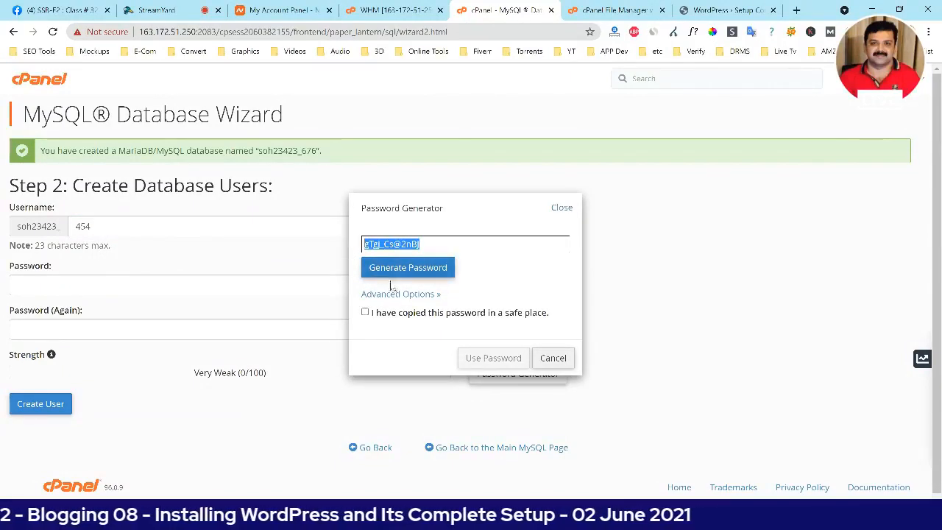
{"action": "left_click", "coordinate": [387, 315]}
{"action": "left_click", "coordinate": [493, 358]}
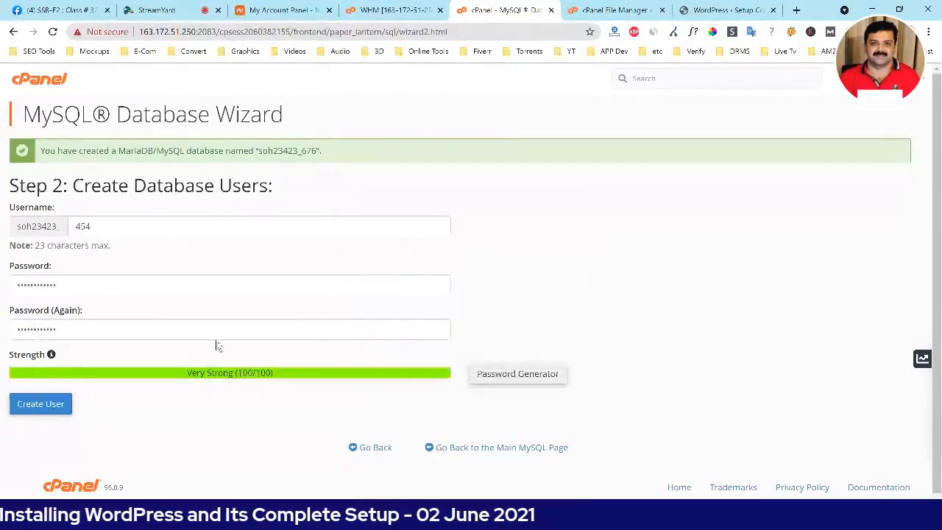
Replace the placeholder in the WordPress form's Password field with the generated database password
{"action": "left_click", "coordinate": [40, 404]}
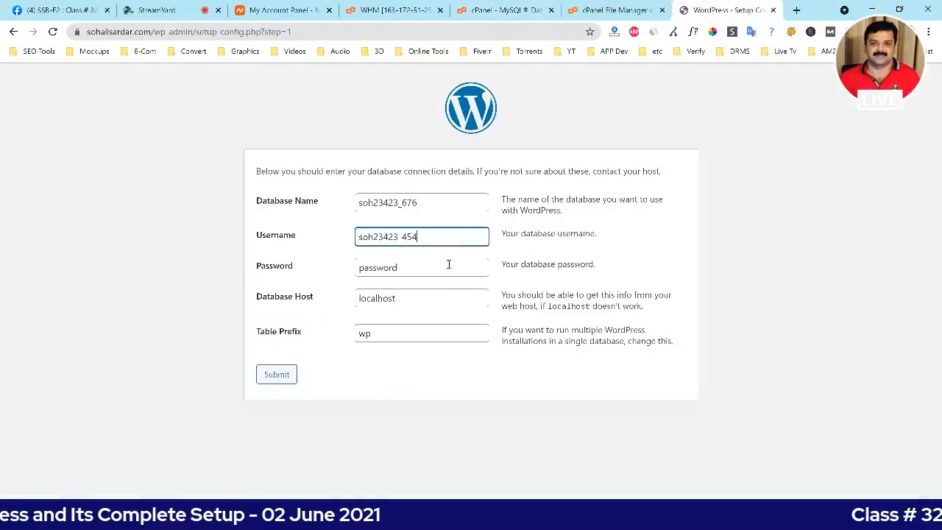
{"action": "left_click_drag", "start_coordinate": [415, 272], "coordinate": [357, 278]}
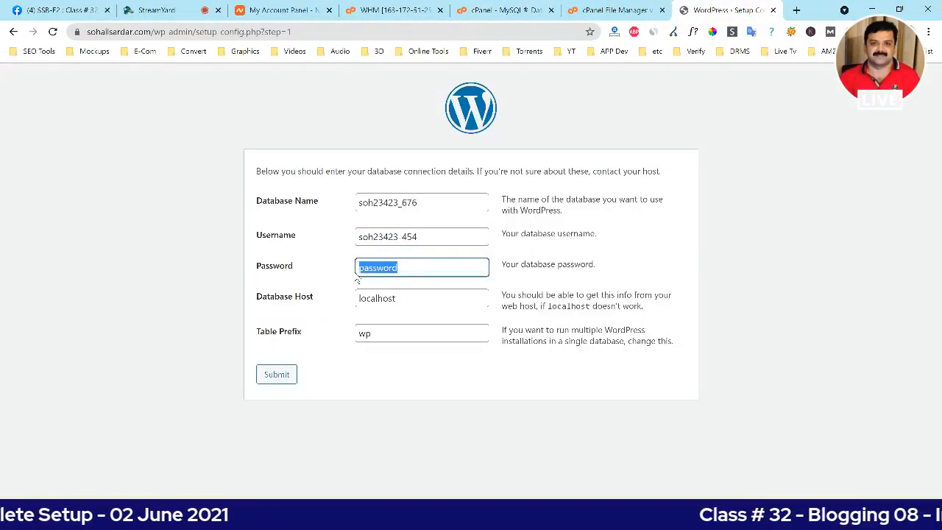
{"action": "key", "text": "ctrl+v"}
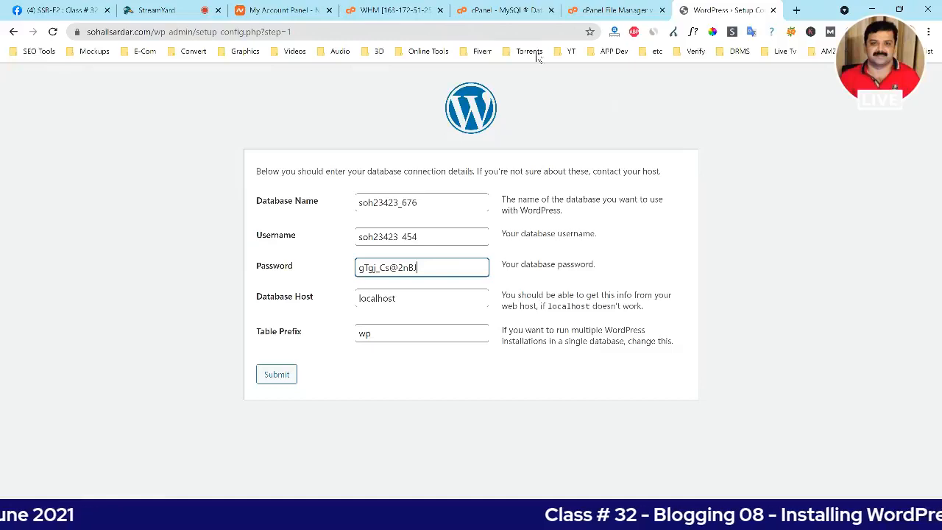
Create the database user in the wizard and add it to the database with all privileges
{"action": "left_click", "coordinate": [507, 10]}
{"action": "left_click", "coordinate": [41, 404]}
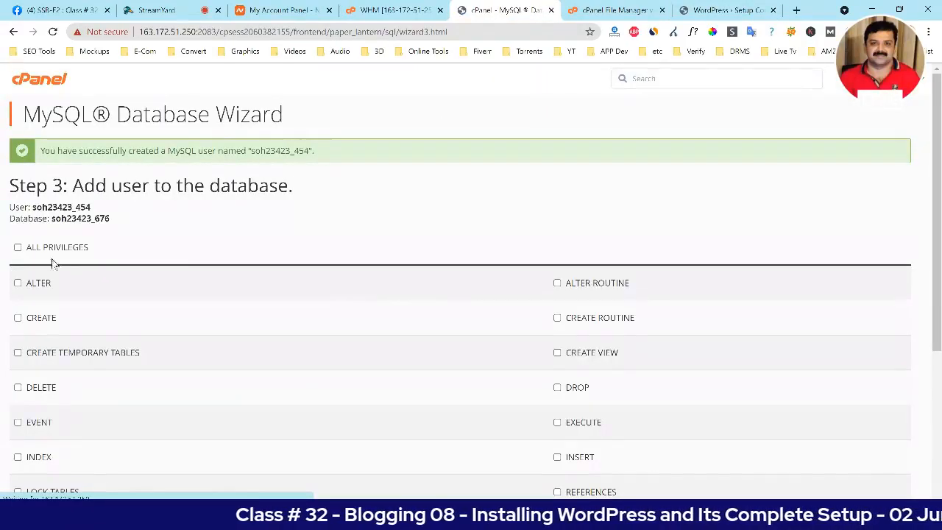
{"action": "left_click", "coordinate": [18, 247]}
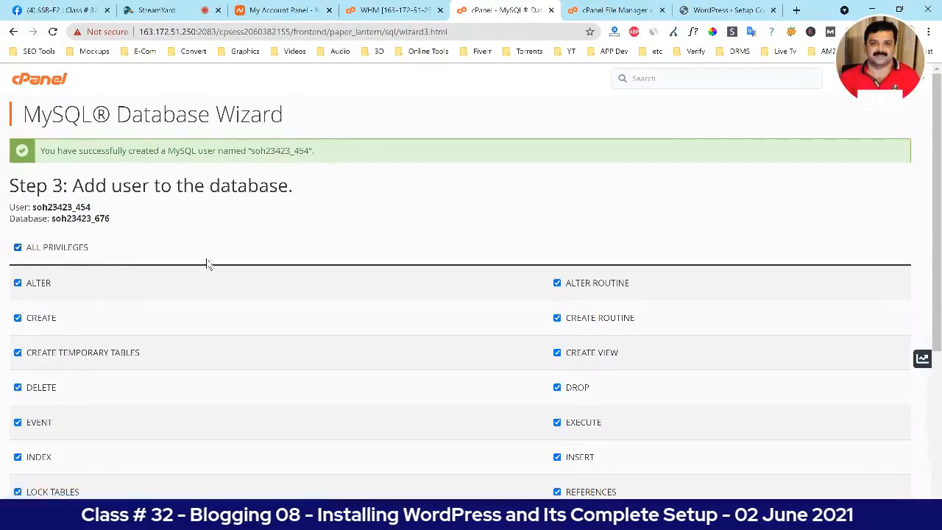
{"action": "scroll", "coordinate": [216, 294], "scroll_direction": "down", "scroll_amount": 3}
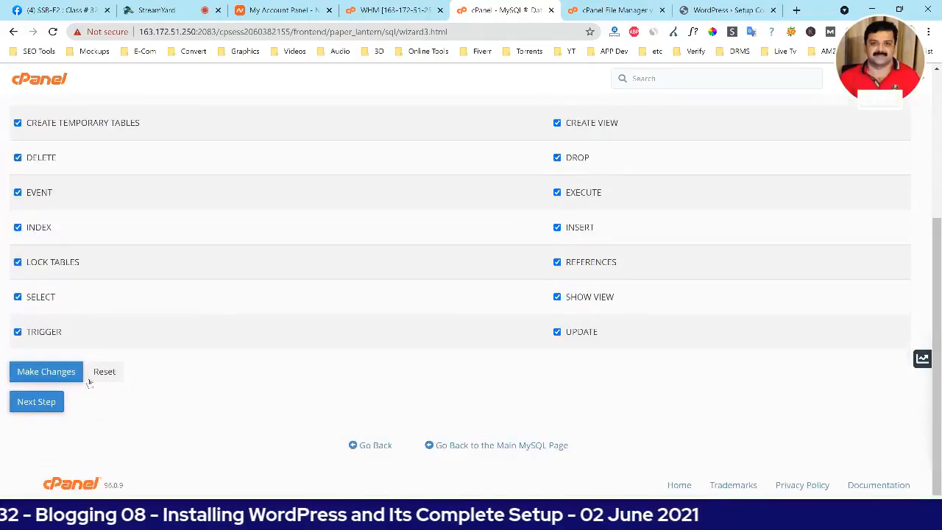
{"action": "left_click", "coordinate": [36, 401]}
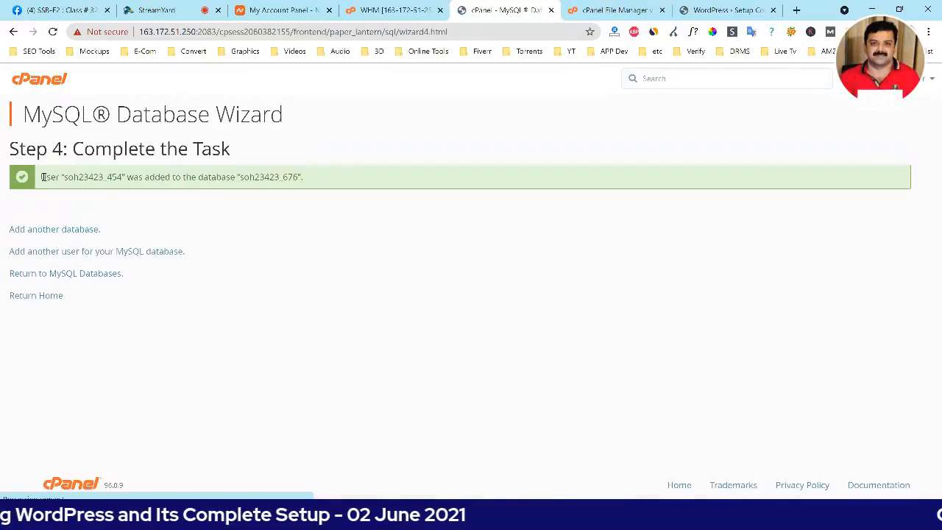
Check the wizard's message about the user and database, and return to the WordPress database connection form
{"action": "left_click_drag", "start_coordinate": [43, 177], "coordinate": [315, 182]}
{"action": "left_click", "coordinate": [330, 185]}
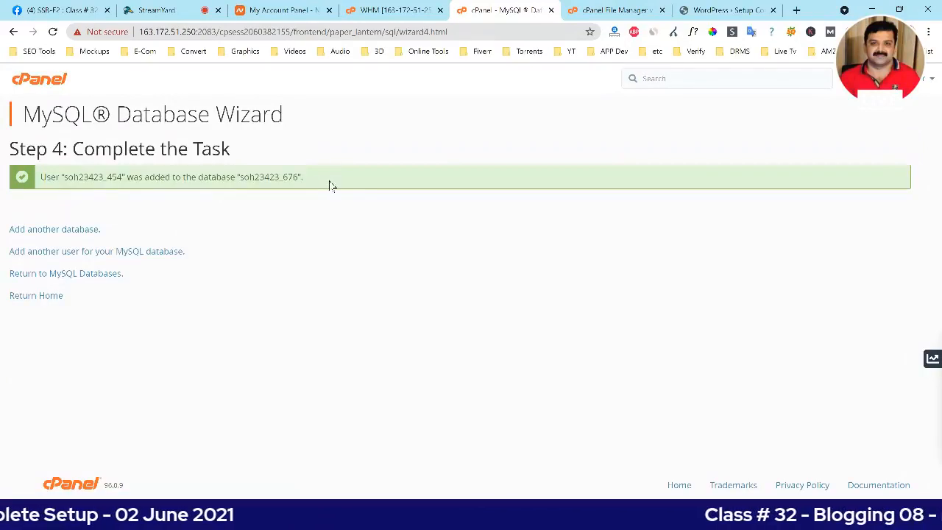
{"action": "left_click", "coordinate": [752, 6]}
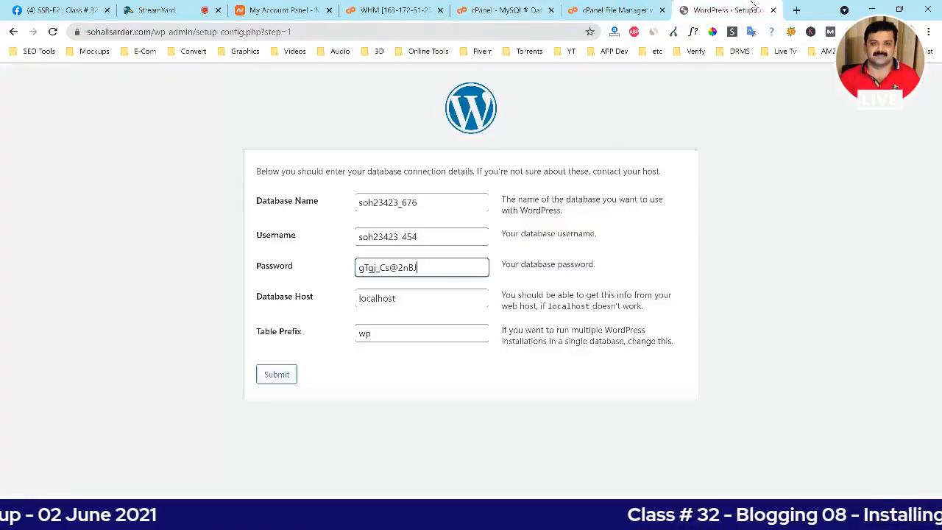
Set the table prefix to wp_456 in the WordPress database connection form
{"action": "left_click", "coordinate": [395, 337]}
{"action": "type", "text": "454"}
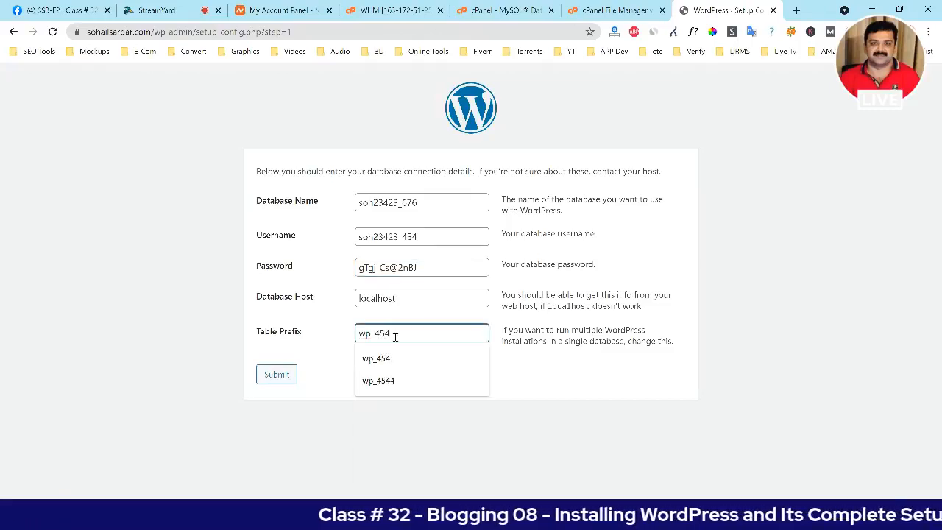
{"action": "left_click_drag", "start_coordinate": [395, 337], "coordinate": [383, 335]}
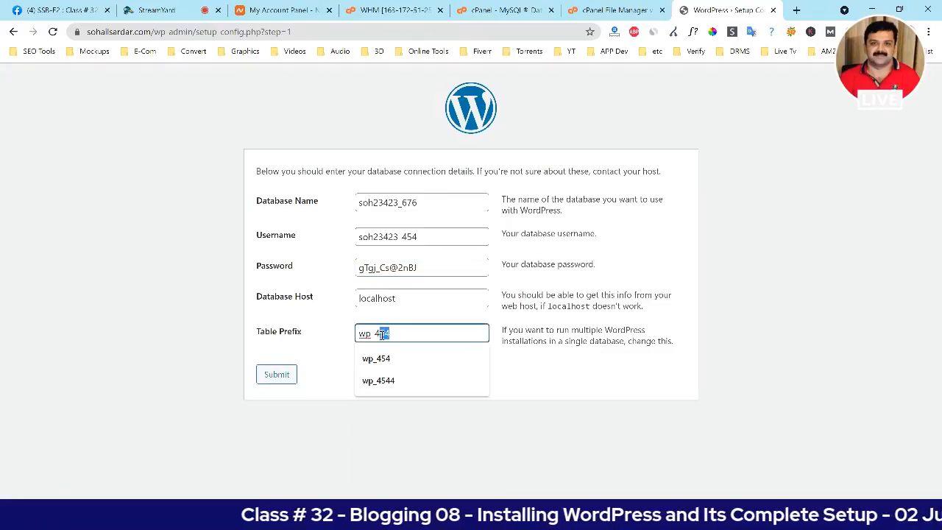
{"action": "type", "text": "56"}
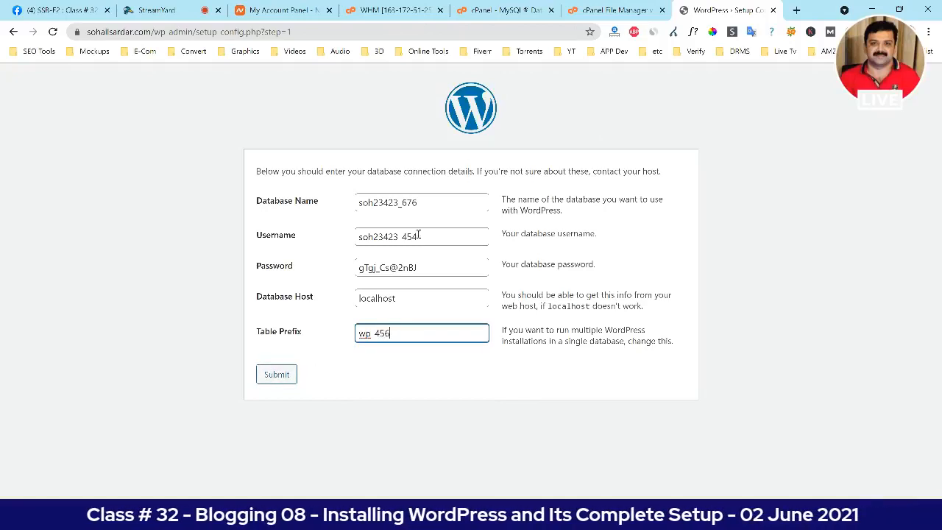
Check the form's database name, username and password against the database wizard's completion message in cPanel
{"action": "left_click", "coordinate": [505, 10]}
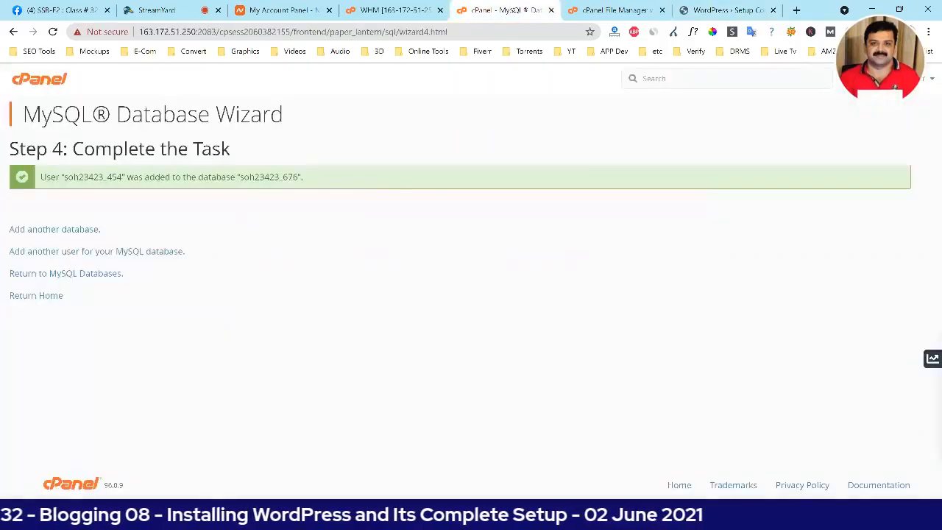
{"action": "left_click", "coordinate": [725, 11]}
{"action": "left_click_drag", "start_coordinate": [426, 205], "coordinate": [351, 214]}
{"action": "left_click_drag", "start_coordinate": [445, 237], "coordinate": [337, 248]}
{"action": "left_click_drag", "start_coordinate": [434, 269], "coordinate": [336, 275]}
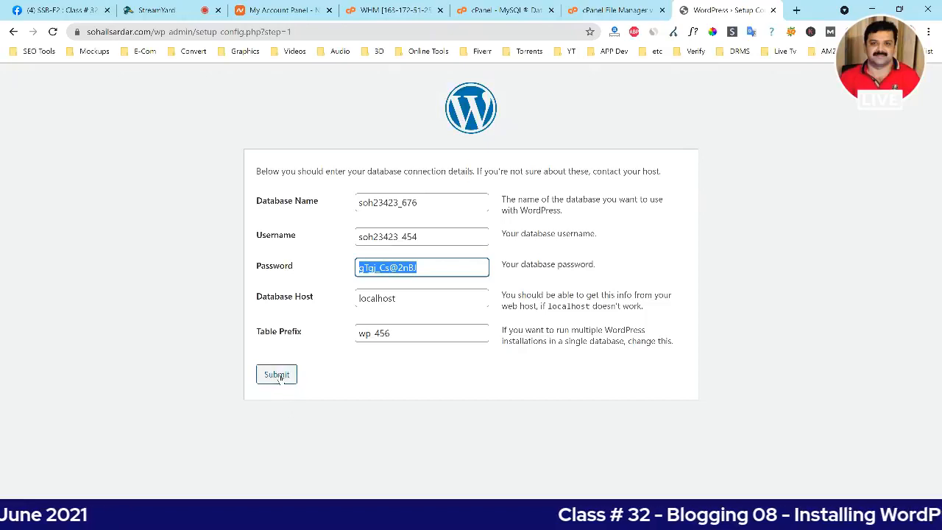
{"action": "left_click", "coordinate": [515, 8]}
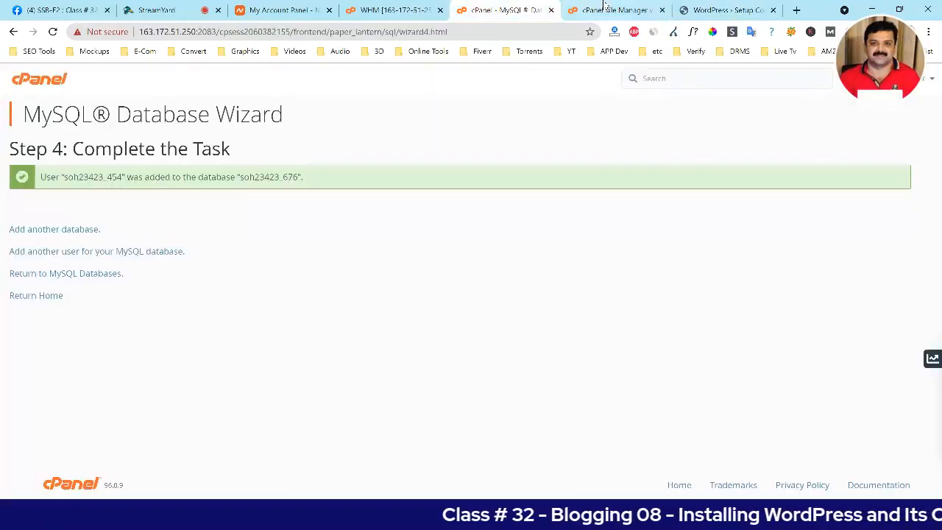
{"action": "left_click", "coordinate": [717, 9]}
Submit the database connection details and run the WordPress installation
{"action": "left_click", "coordinate": [277, 376]}
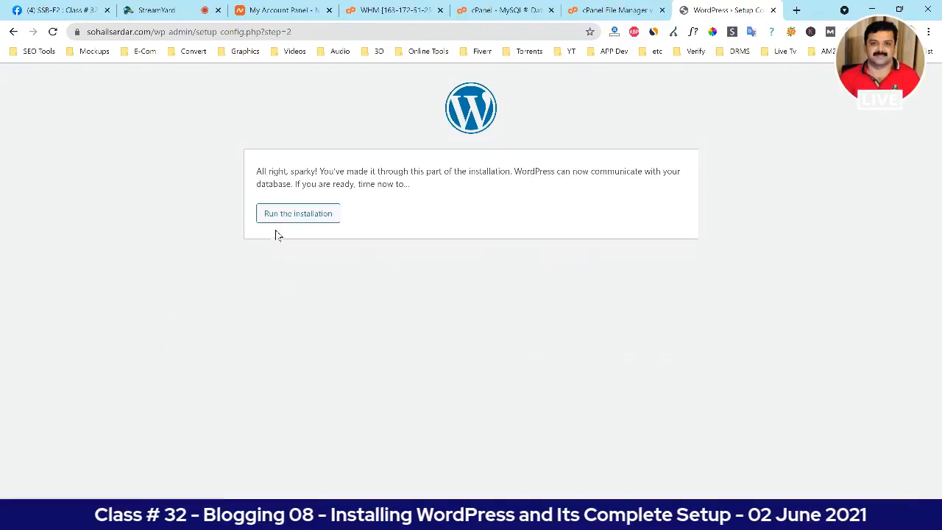
{"action": "left_click_drag", "start_coordinate": [256, 170], "coordinate": [313, 171]}
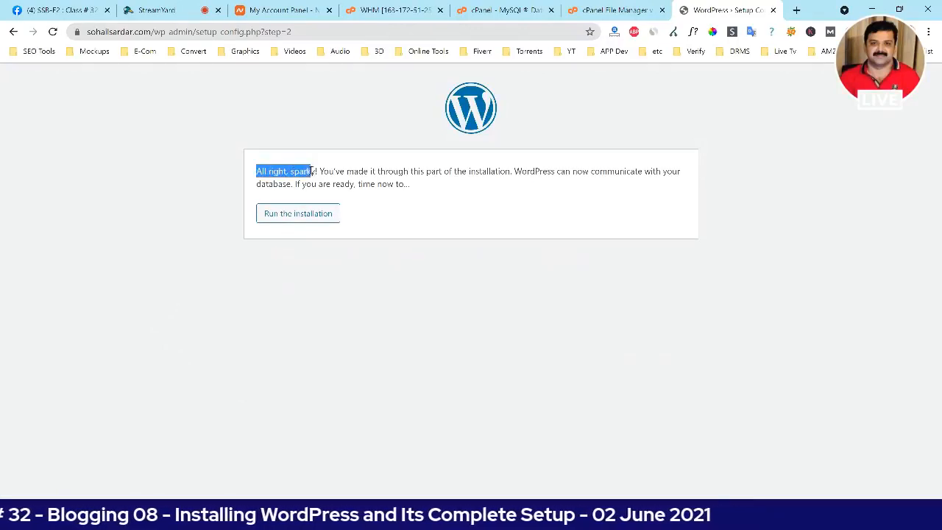
{"action": "left_click", "coordinate": [280, 218]}
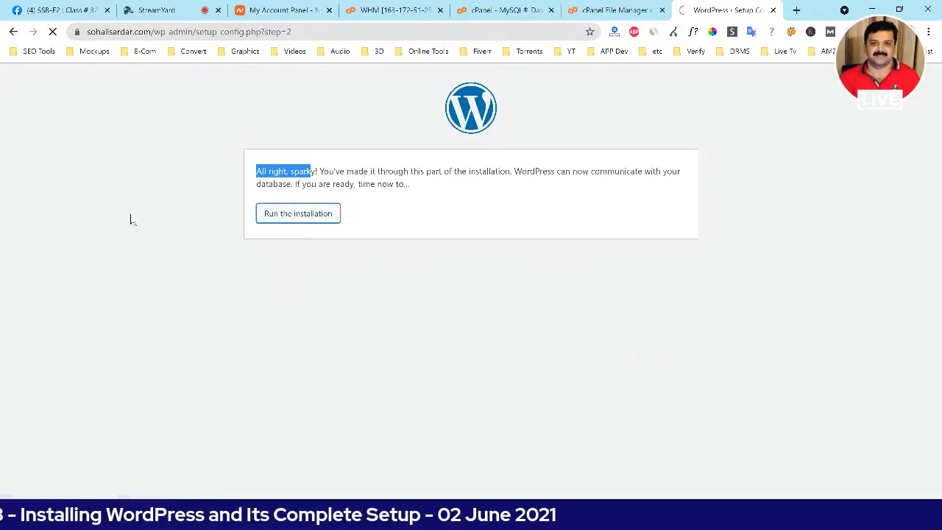
Enter the site owner's full name as the site title in the WordPress installation form
{"action": "scroll", "coordinate": [130, 315], "scroll_direction": "down", "scroll_amount": 2}
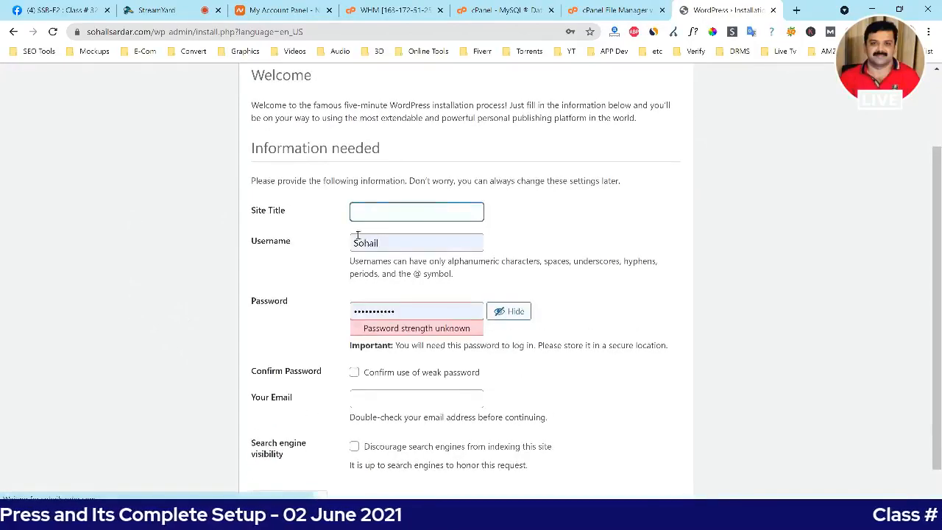
{"action": "left_click", "coordinate": [372, 213]}
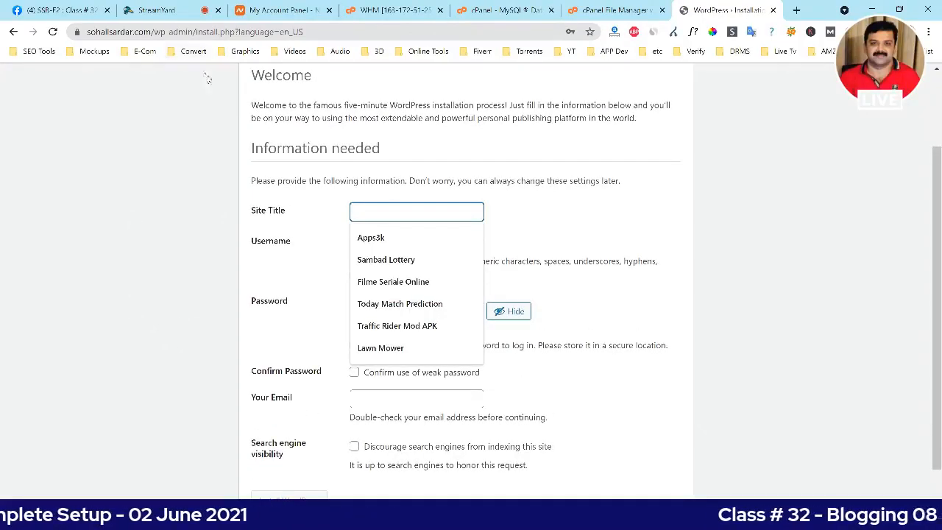
{"action": "type", "text": "Sohail S"}
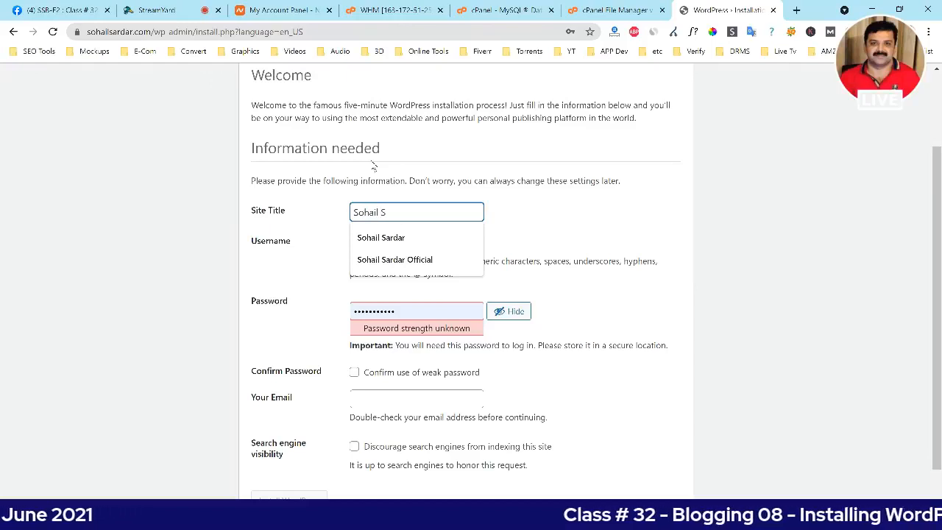
{"action": "type", "text": "ardar"}
{"action": "left_click", "coordinate": [81, 284]}
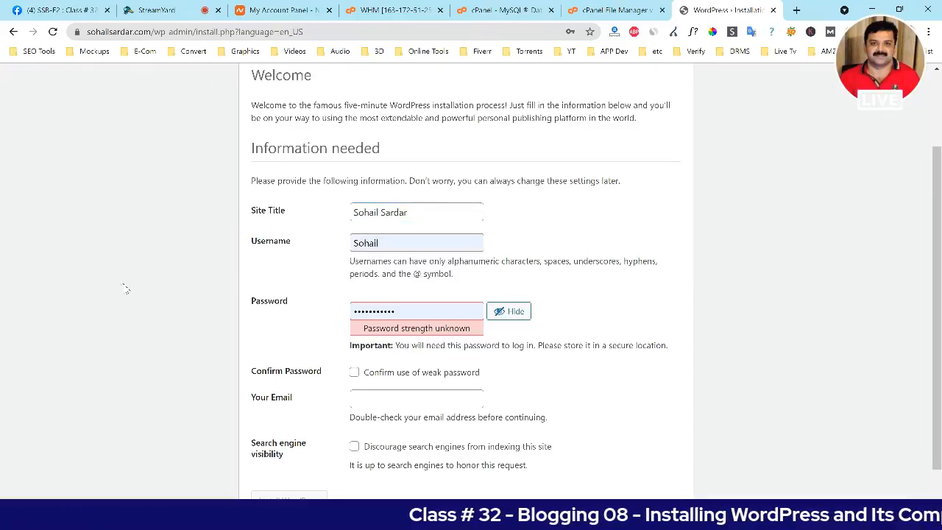
Replace the prefilled username with Admin
{"action": "left_click_drag", "start_coordinate": [431, 242], "coordinate": [302, 244]}
{"action": "type", "text": "Ad"}
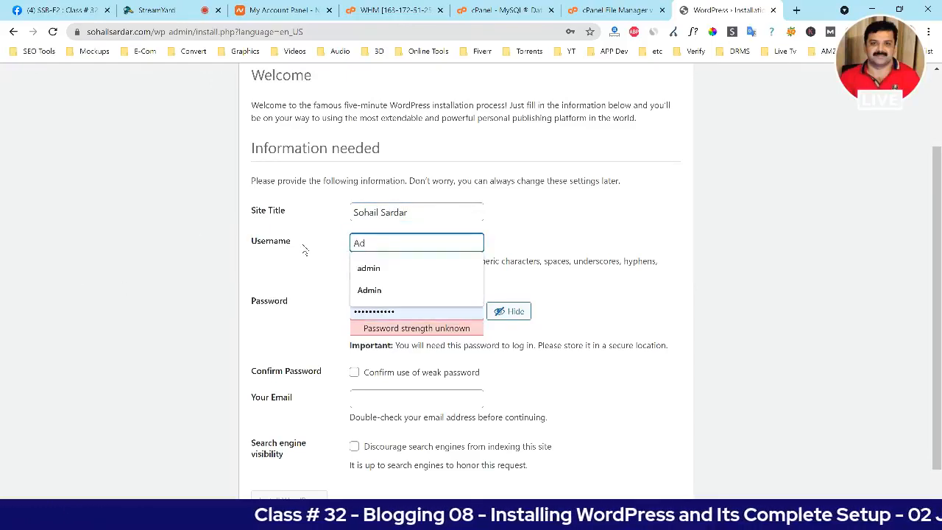
{"action": "type", "text": "min"}
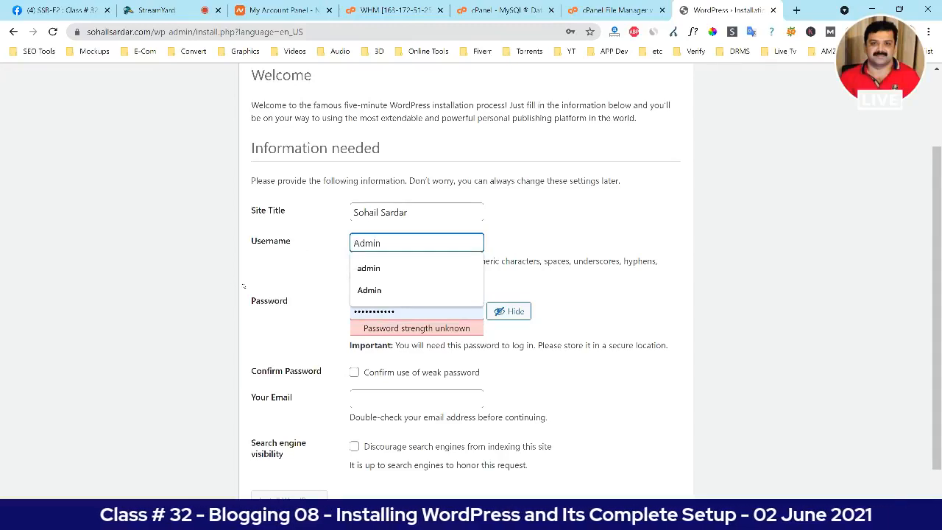
{"action": "left_click", "coordinate": [243, 283]}
Replace the prefilled password with the chosen admin password and reveal it in the Password field
{"action": "left_click", "coordinate": [460, 309]}
{"action": "double_click", "coordinate": [458, 312]}
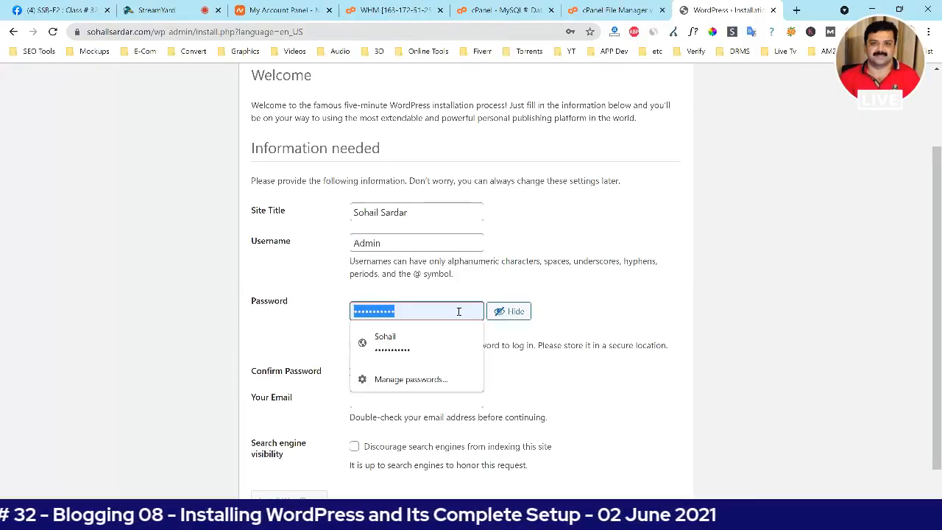
{"action": "type", "text": "ad"}
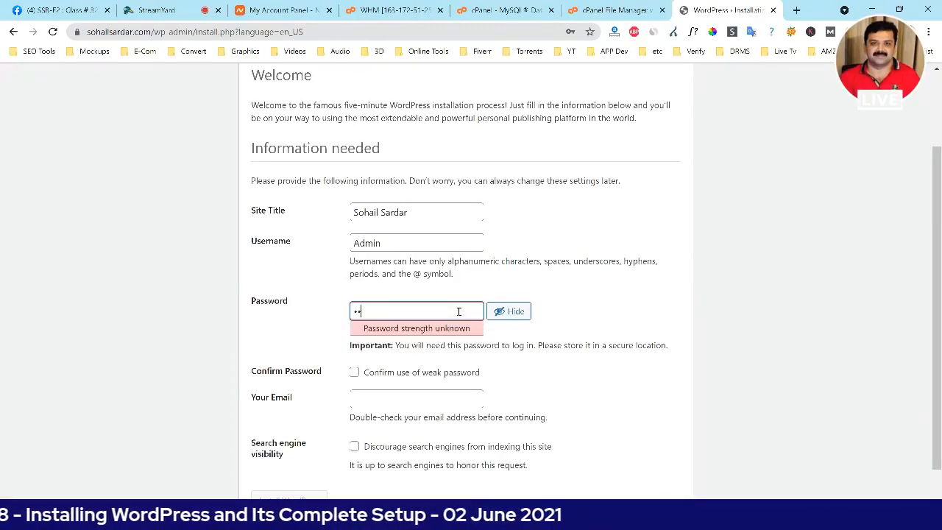
{"action": "type", "text": "••••••••"}
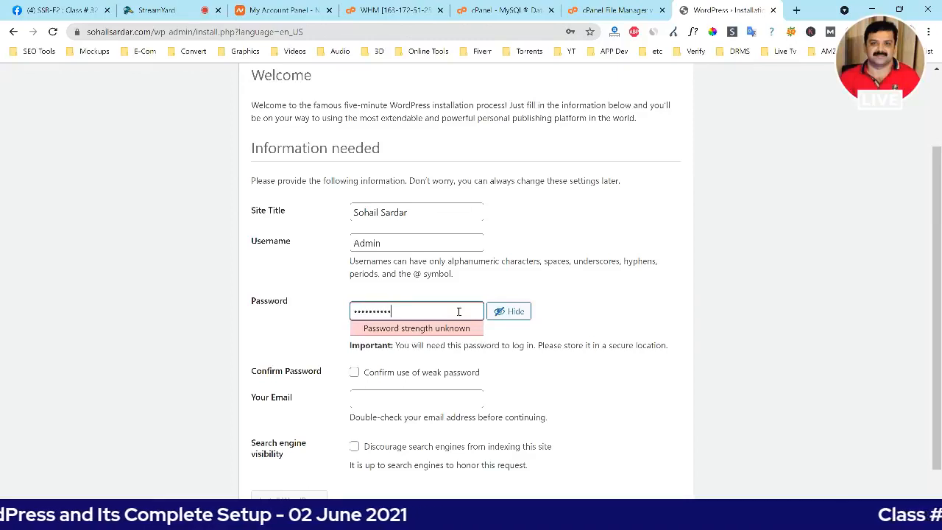
{"action": "left_click", "coordinate": [496, 310]}
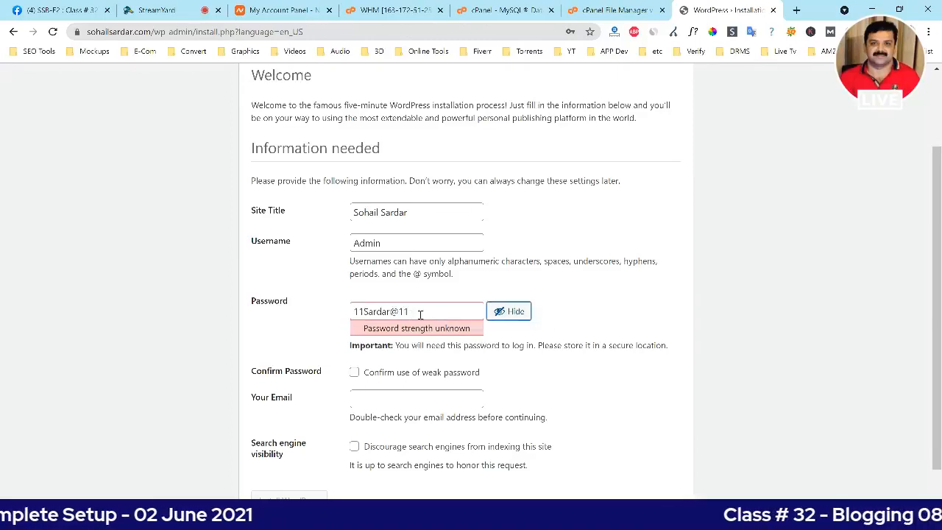
Record the username Admin and the admin password at the end of the desktop file New Text Document (7) in Notepad, and save it
{"action": "left_click_drag", "start_coordinate": [412, 312], "coordinate": [351, 312]}
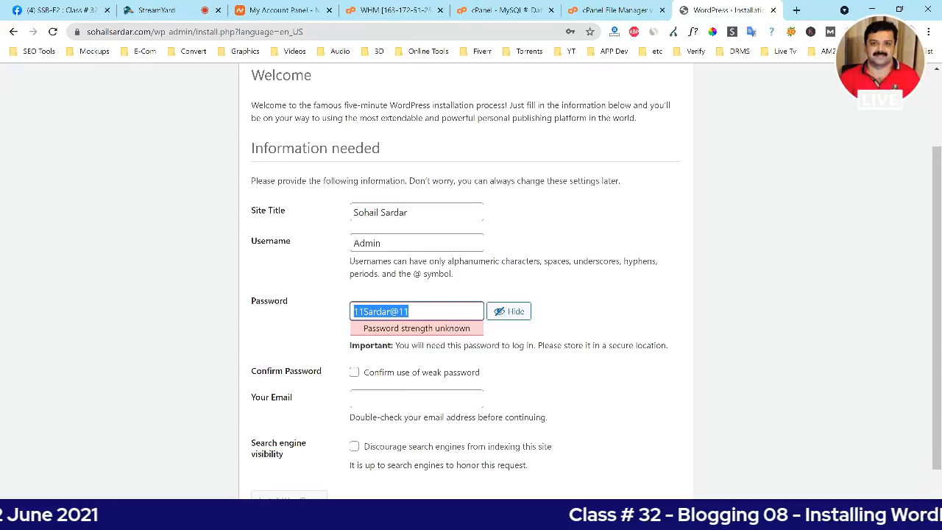
{"action": "key", "text": "super+d"}
{"action": "double_click", "coordinate": [348, 206]}
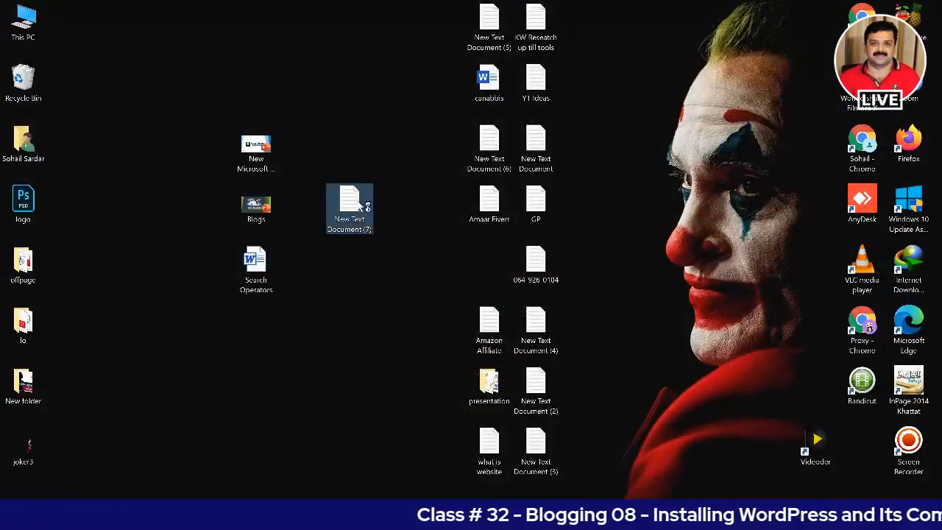
{"action": "scroll", "coordinate": [377, 280], "scroll_direction": "down", "scroll_amount": 4}
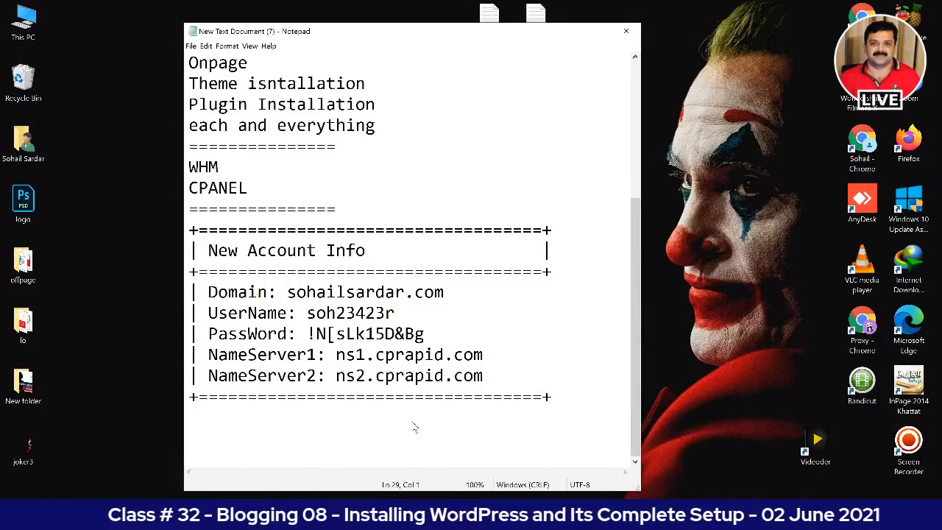
{"action": "key", "text": "Return"}
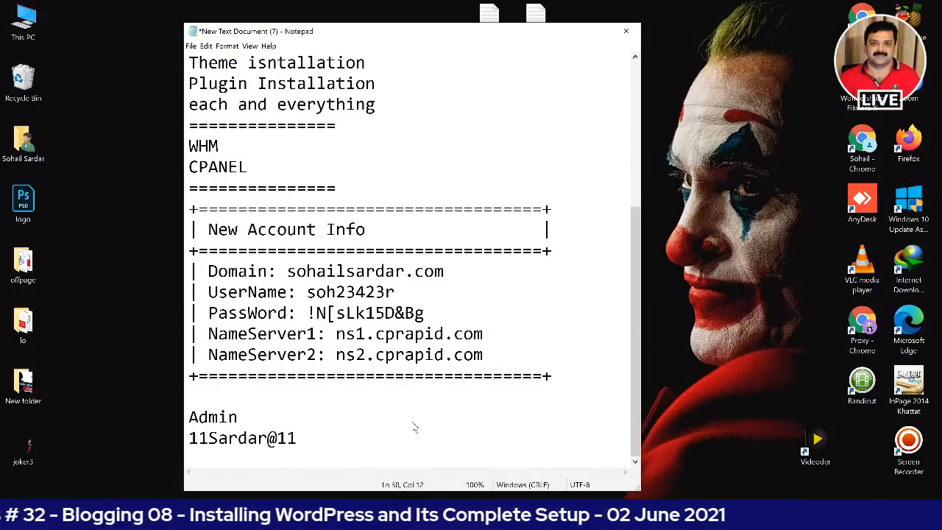
{"action": "key", "text": "ctrl+s"}
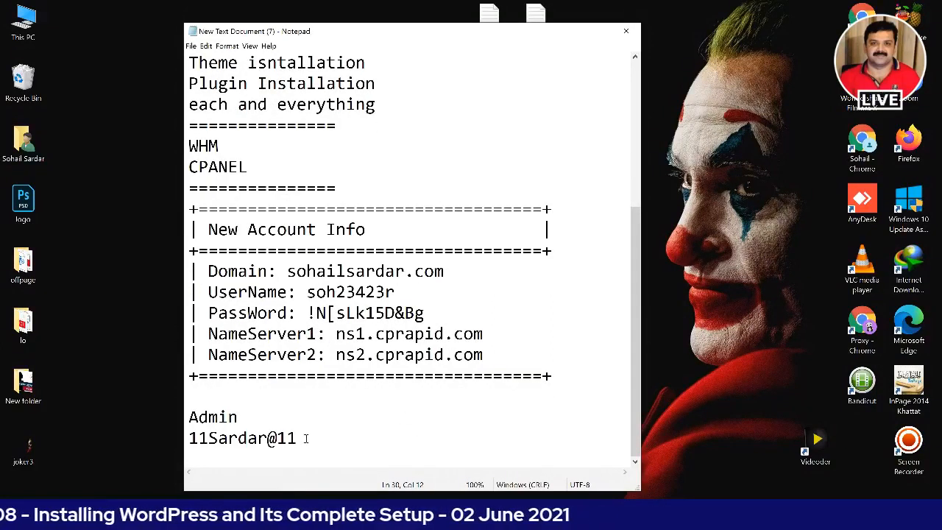
{"action": "left_click_drag", "start_coordinate": [305, 438], "coordinate": [189, 417]}
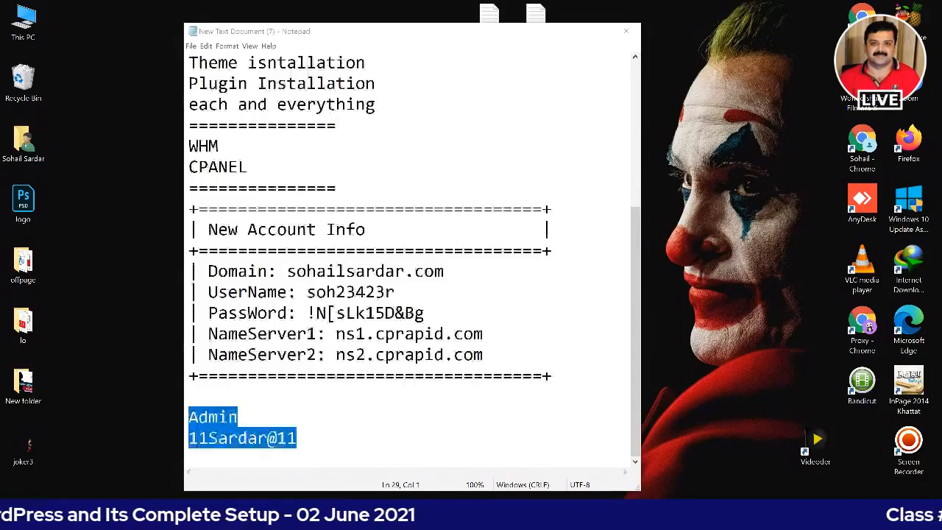
Return to the WordPress installation form in the browser and confirm the use of a weak password
{"action": "key", "text": "alt+Tab"}
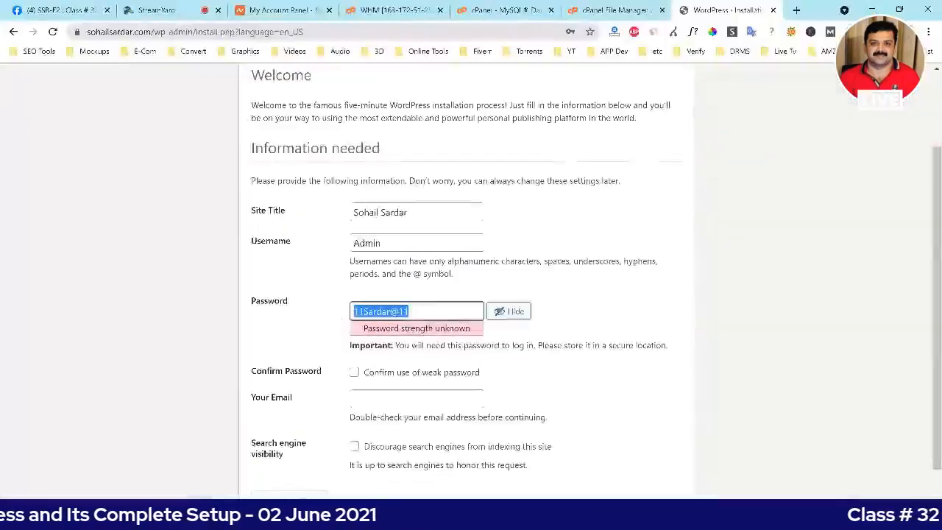
{"action": "left_click", "coordinate": [354, 372]}
{"action": "scroll", "coordinate": [414, 394], "scroll_direction": "down", "scroll_amount": 1}
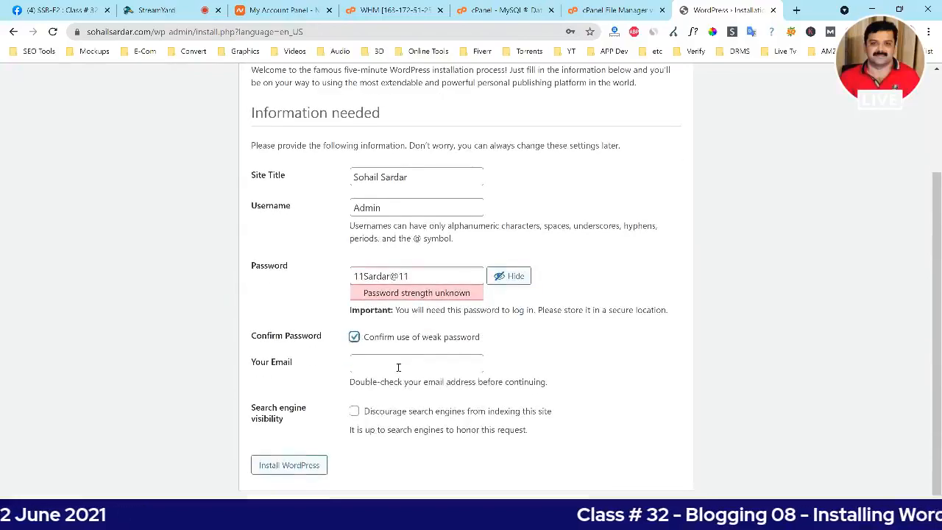
Fill in the administrator's e-mail address and install WordPress with search engine indexing left allowed
{"action": "left_click", "coordinate": [401, 363]}
{"action": "left_click", "coordinate": [397, 409]}
{"action": "key", "text": "Tab"}
{"action": "key", "text": "Tab"}
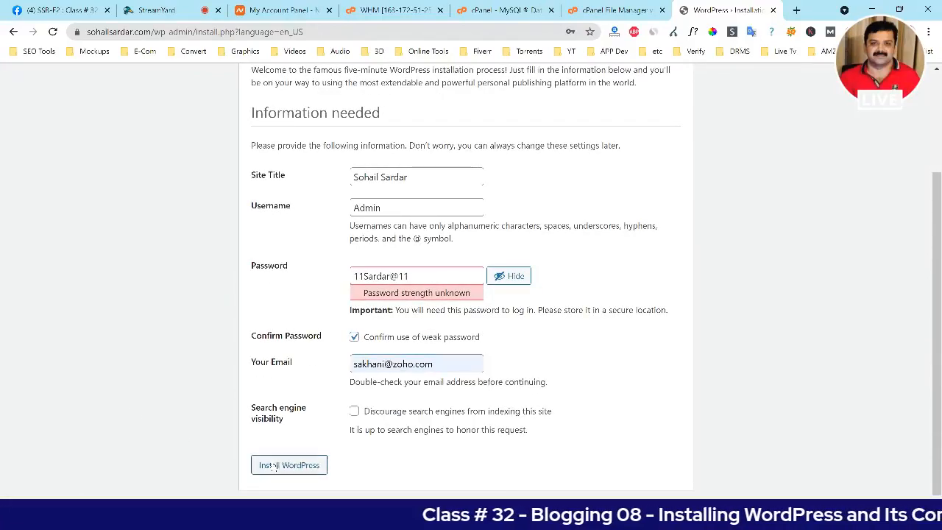
{"action": "key", "text": "Return"}
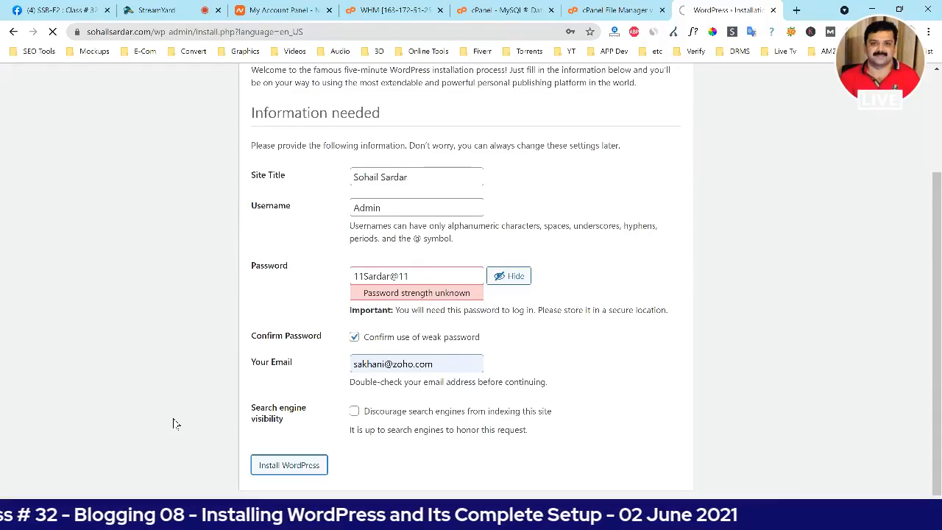
{"action": "left_click", "coordinate": [158, 11]}
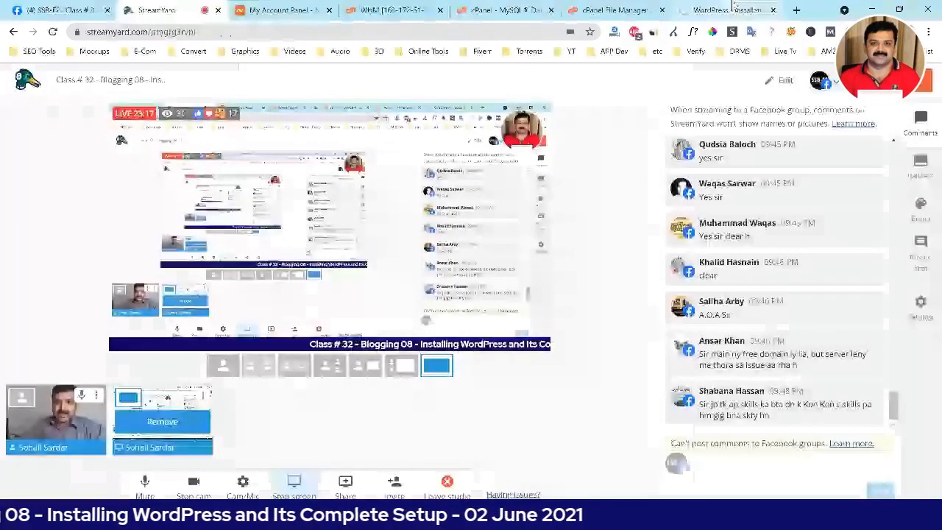
{"action": "left_click", "coordinate": [733, 6]}
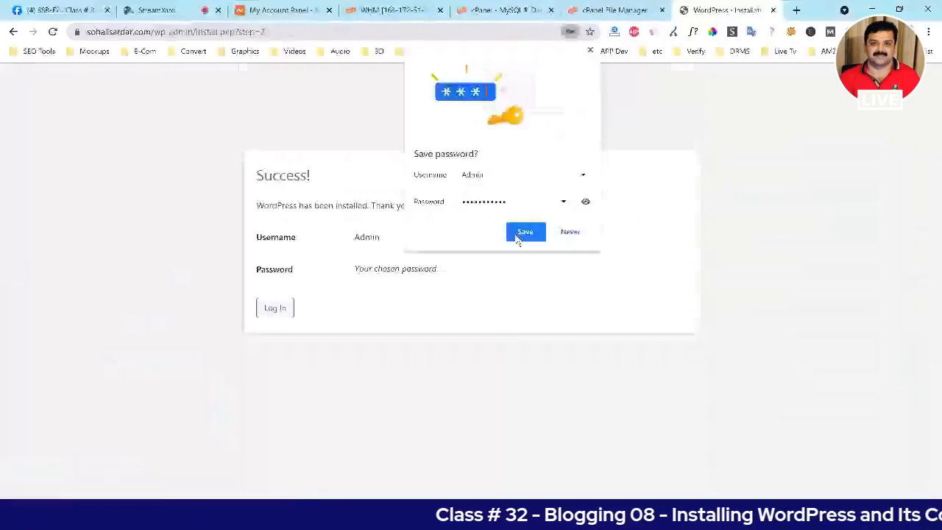
Save the Admin login in the browser and open the WordPress login page
{"action": "left_click", "coordinate": [525, 233]}
{"action": "left_click", "coordinate": [532, 331]}
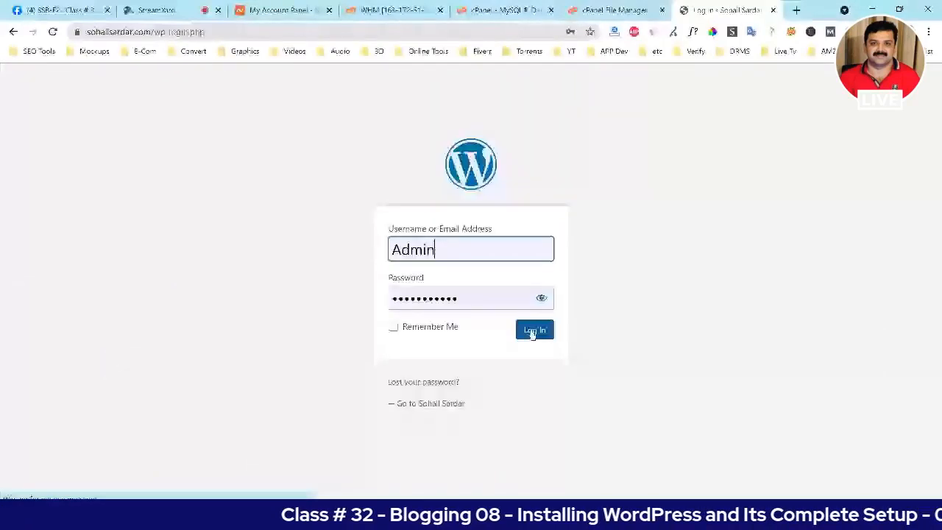
Copy the site's domain address from the login page and open the site's home page in a new tab
{"action": "left_click_drag", "start_coordinate": [150, 32], "coordinate": [83, 34]}
{"action": "key", "text": "ctrl+c"}
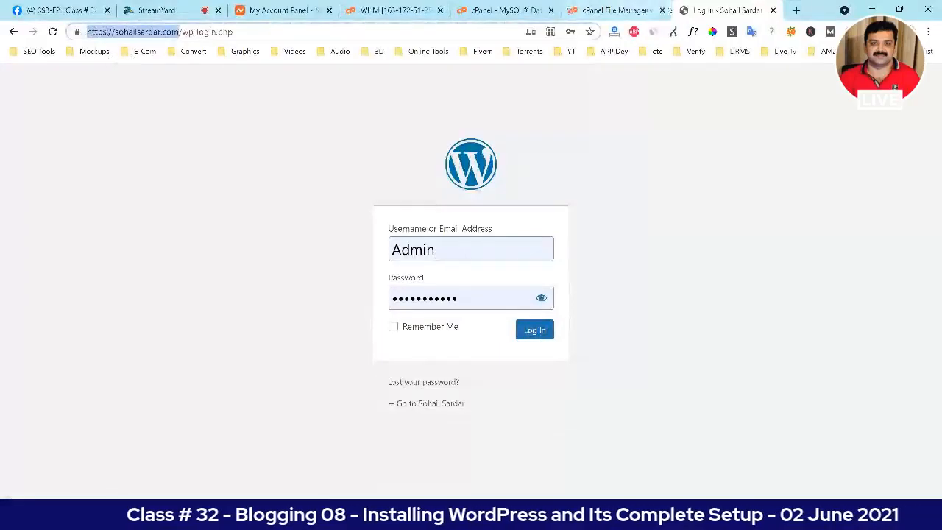
{"action": "left_click", "coordinate": [796, 11]}
{"action": "key", "text": "ctrl+v"}
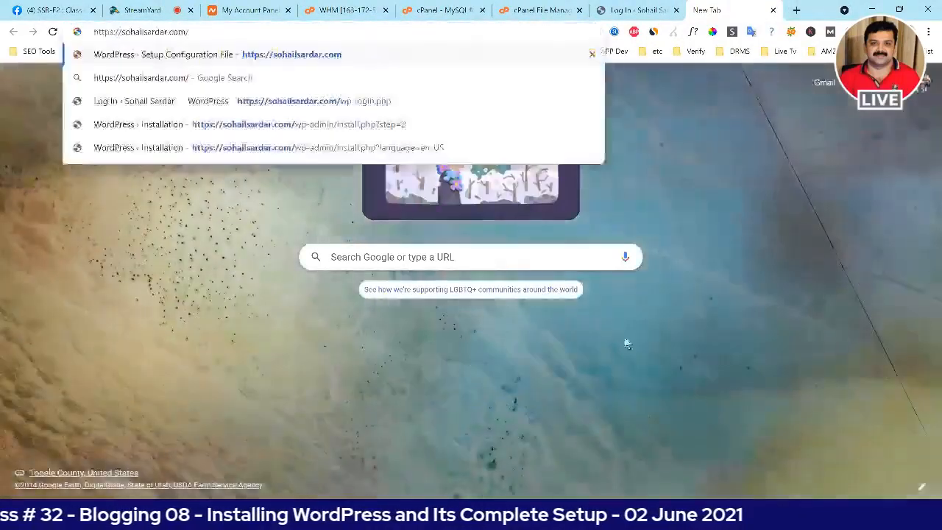
{"action": "key", "text": "Return"}
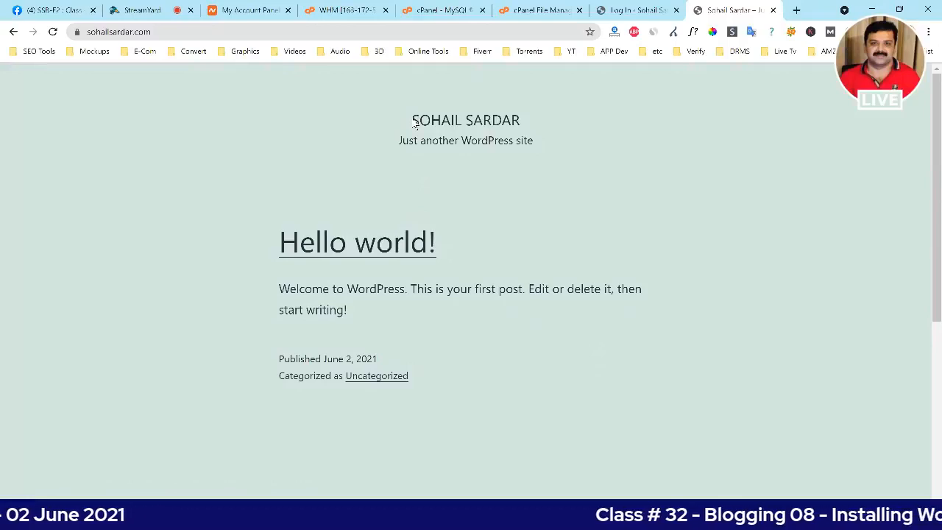
Examine the new site's home page, including its title, tagline, Hello world! sample post and footer widgets
{"action": "left_click_drag", "start_coordinate": [274, 248], "coordinate": [459, 250]}
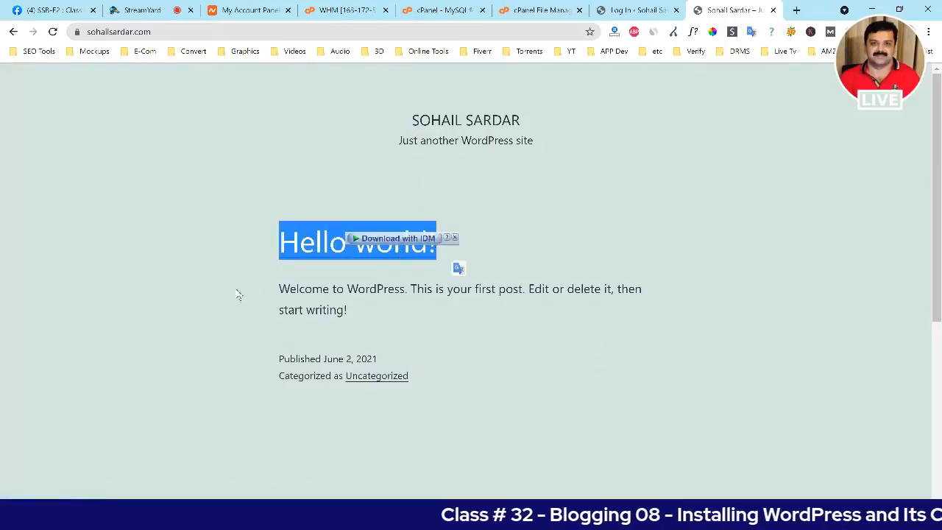
{"action": "left_click_drag", "start_coordinate": [237, 295], "coordinate": [364, 332]}
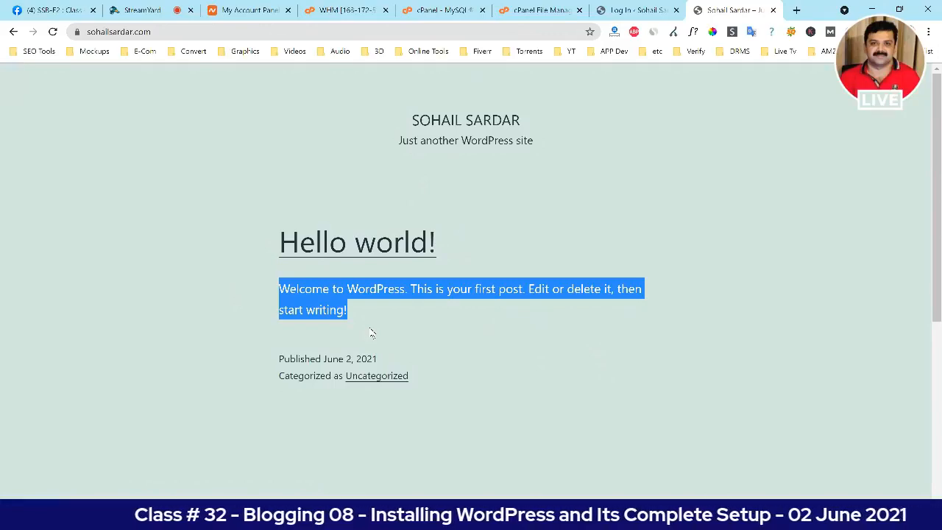
{"action": "left_click_drag", "start_coordinate": [405, 120], "coordinate": [557, 120]}
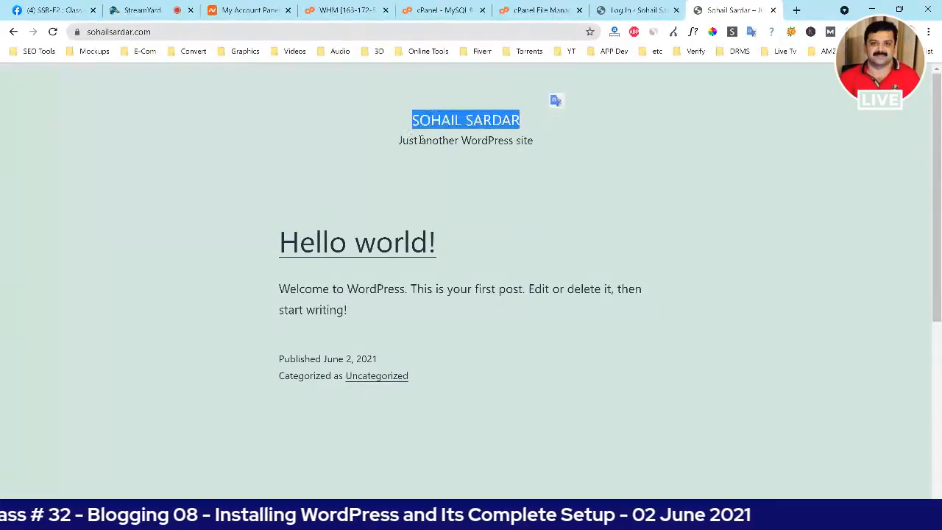
{"action": "left_click_drag", "start_coordinate": [398, 139], "coordinate": [581, 143]}
{"action": "scroll", "coordinate": [269, 159], "scroll_direction": "down", "scroll_amount": 3}
{"action": "scroll", "coordinate": [471, 290], "scroll_direction": "up", "scroll_amount": 1}
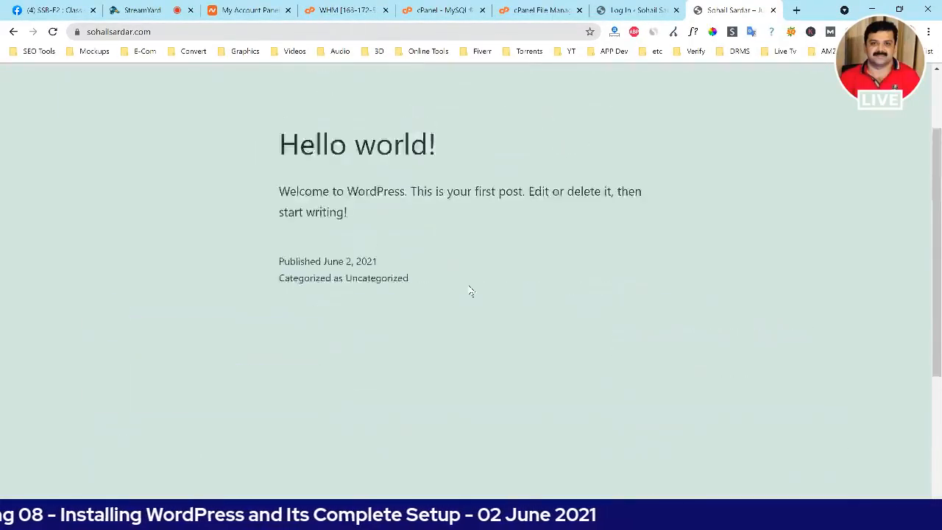
{"action": "scroll", "coordinate": [475, 305], "scroll_direction": "down", "scroll_amount": 3}
{"action": "scroll", "coordinate": [515, 306], "scroll_direction": "up", "scroll_amount": 1}
{"action": "scroll", "coordinate": [515, 307], "scroll_direction": "up", "scroll_amount": 4}
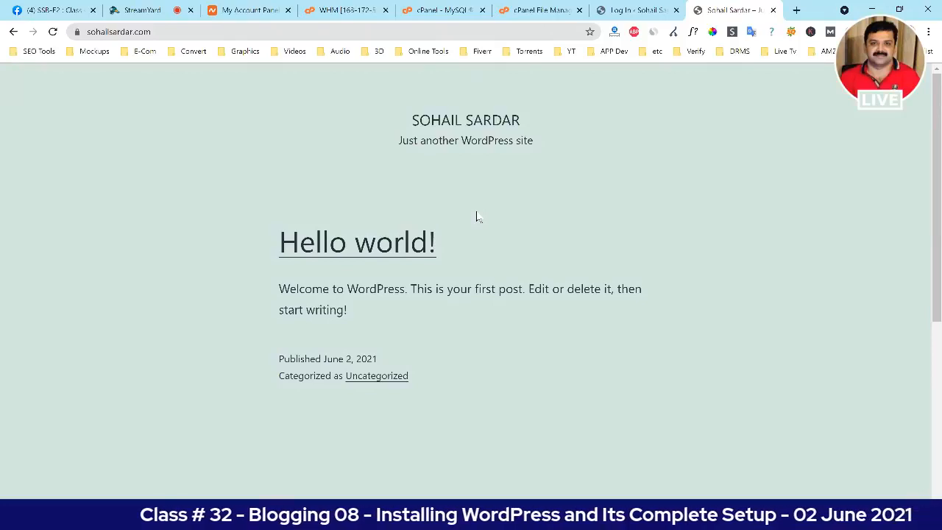
{"action": "scroll", "coordinate": [326, 262], "scroll_direction": "down", "scroll_amount": 4}
{"action": "scroll", "coordinate": [355, 300], "scroll_direction": "up", "scroll_amount": 1}
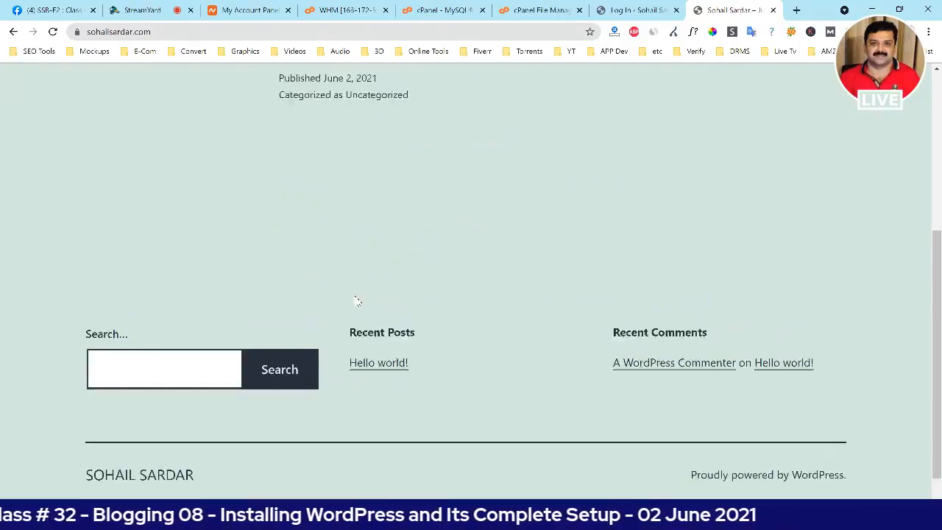
{"action": "scroll", "coordinate": [356, 301], "scroll_direction": "up", "scroll_amount": 3}
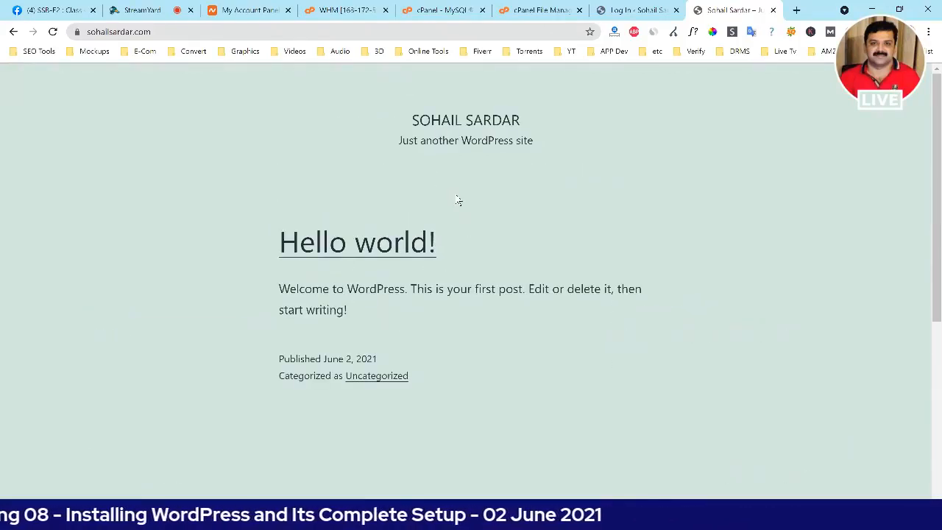
Copy the site's login address into Notepad above the Admin credentials and change its ending to wp-admin
{"action": "left_click", "coordinate": [624, 13]}
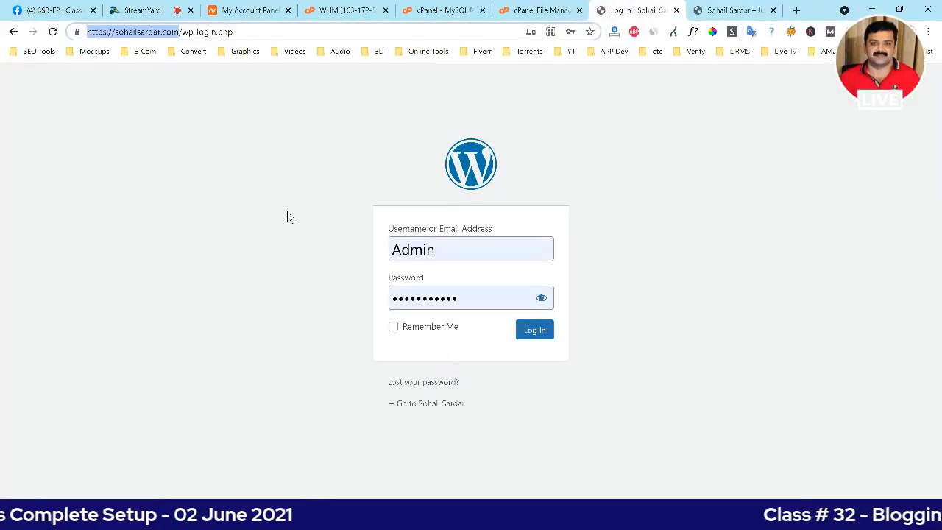
{"action": "left_click", "coordinate": [215, 33]}
{"action": "left_click_drag", "start_coordinate": [214, 32], "coordinate": [86, 32]}
{"action": "key", "text": "ctrl+c"}
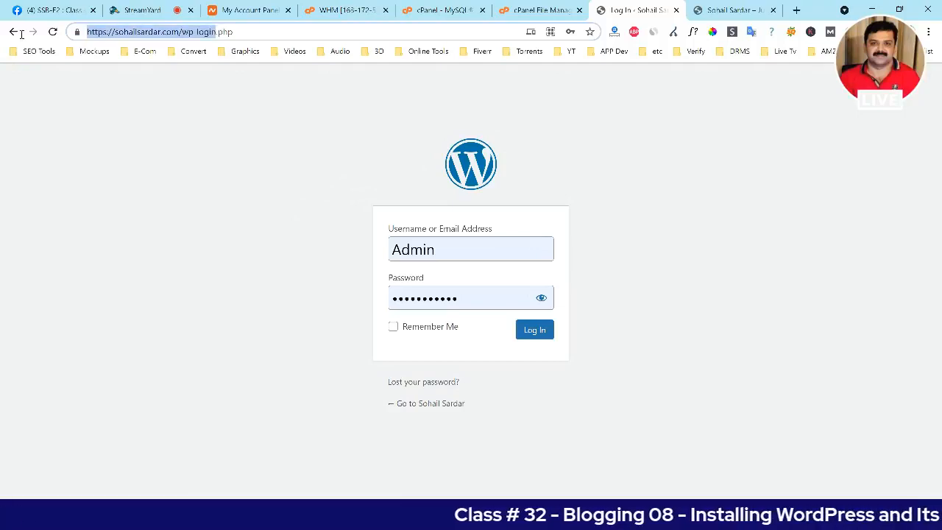
{"action": "left_click", "coordinate": [309, 515]}
{"action": "left_click", "coordinate": [310, 446]}
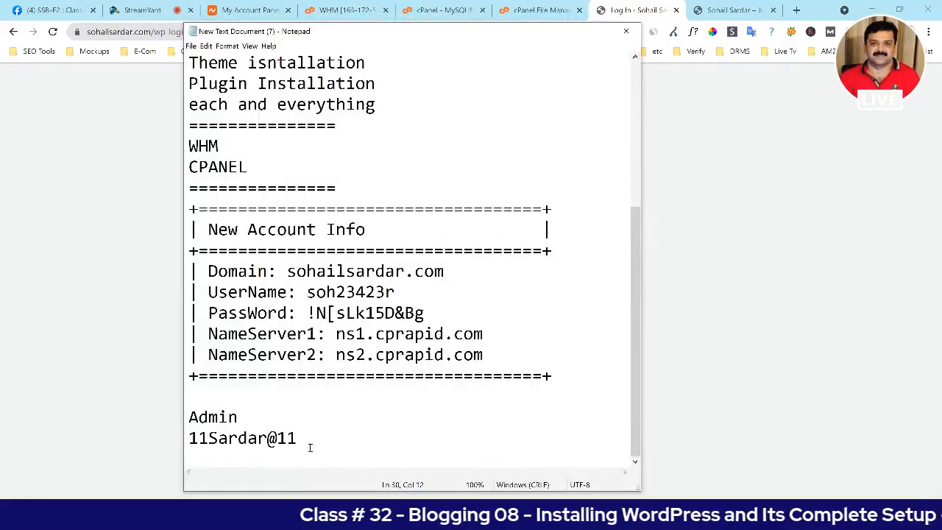
{"action": "left_click", "coordinate": [241, 396]}
{"action": "key", "text": "ctrl+v"}
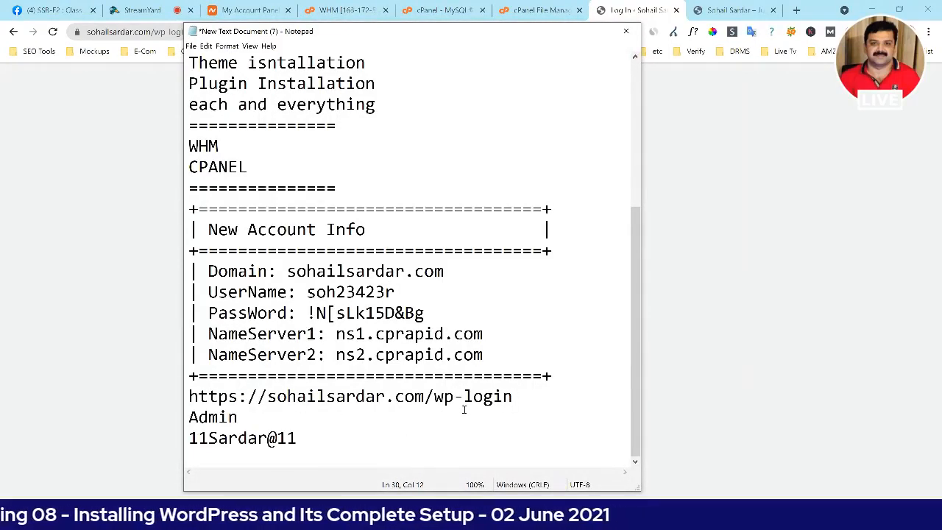
{"action": "left_click_drag", "start_coordinate": [464, 404], "coordinate": [514, 403]}
{"action": "type", "text": "admin"}
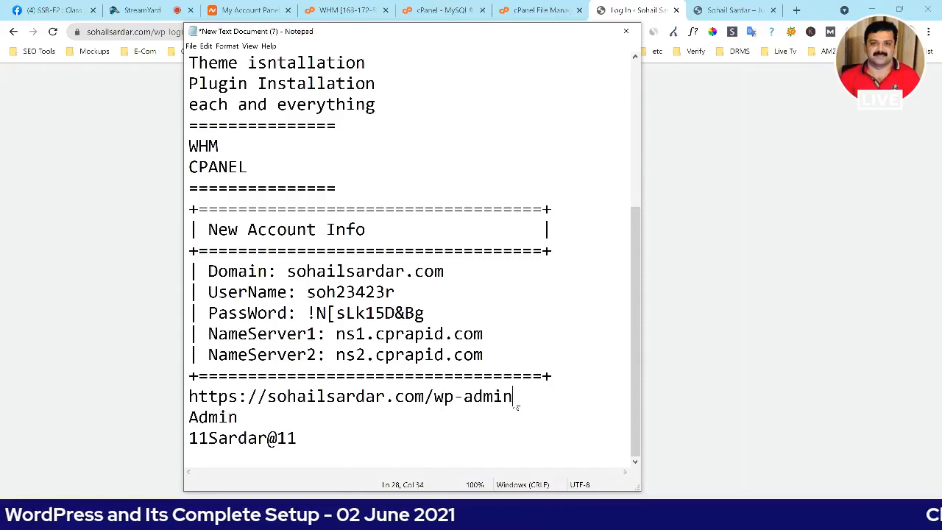
{"action": "mouse_move", "coordinate": [267, 398]}
{"action": "left_mouse_down"}
{"action": "mouse_move", "coordinate": [521, 397]}
{"action": "mouse_move", "coordinate": [269, 399]}
{"action": "left_mouse_up"}
{"action": "left_click", "coordinate": [406, 404]}
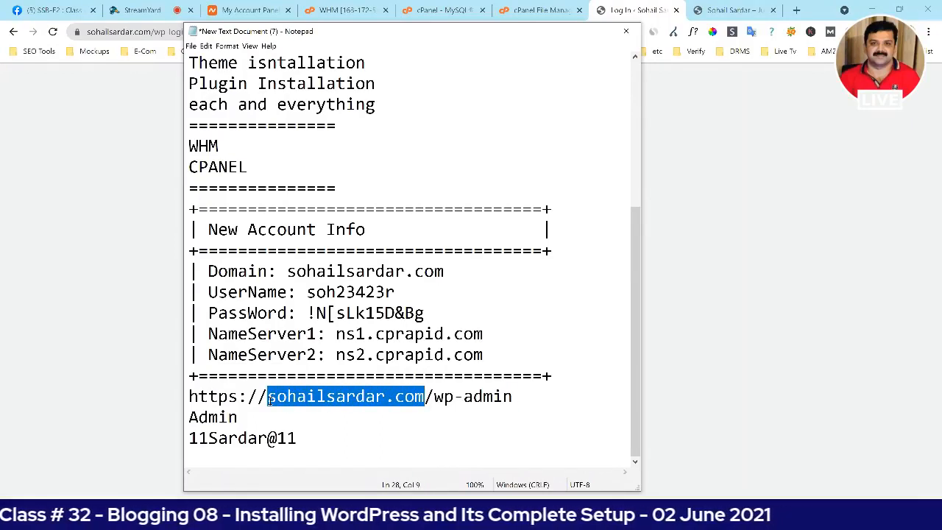
{"action": "left_click", "coordinate": [434, 399]}
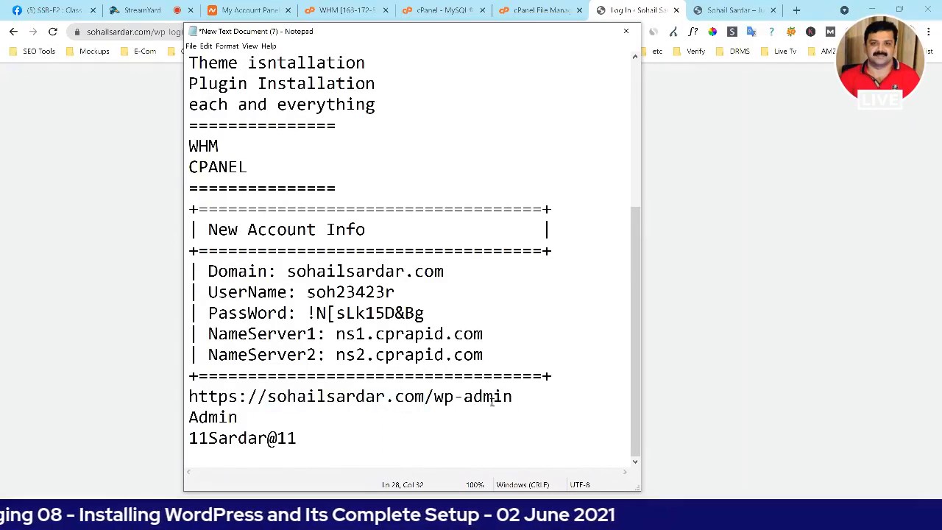
{"action": "left_click", "coordinate": [427, 397]}
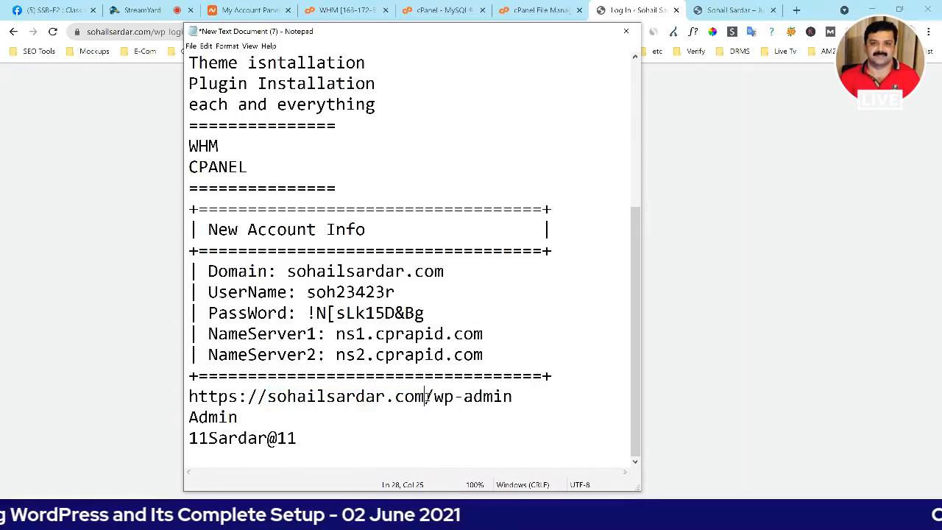
{"action": "left_click_drag", "start_coordinate": [425, 398], "coordinate": [518, 397]}
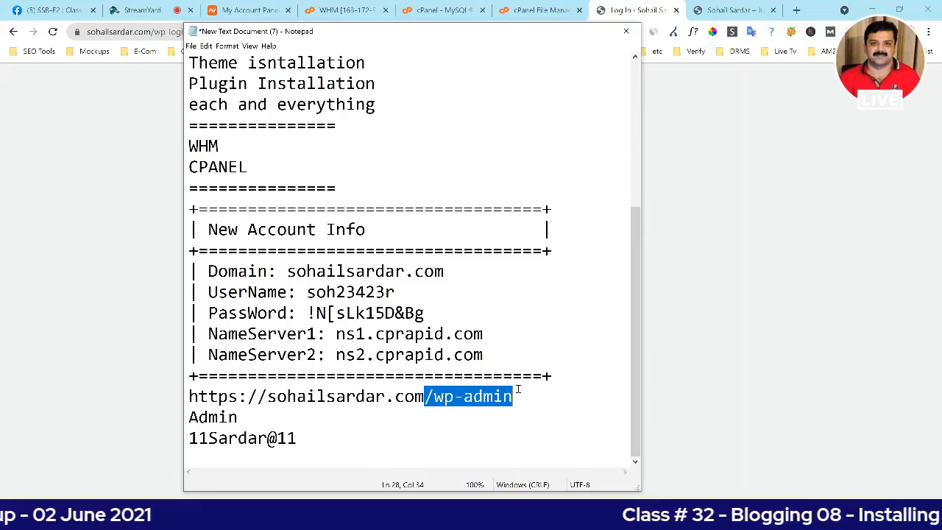
Copy the full wp-admin address from Notepad and open it in the browser tab showing the login page
{"action": "left_click_drag", "start_coordinate": [517, 390], "coordinate": [183, 388]}
{"action": "key", "text": "ctrl+c"}
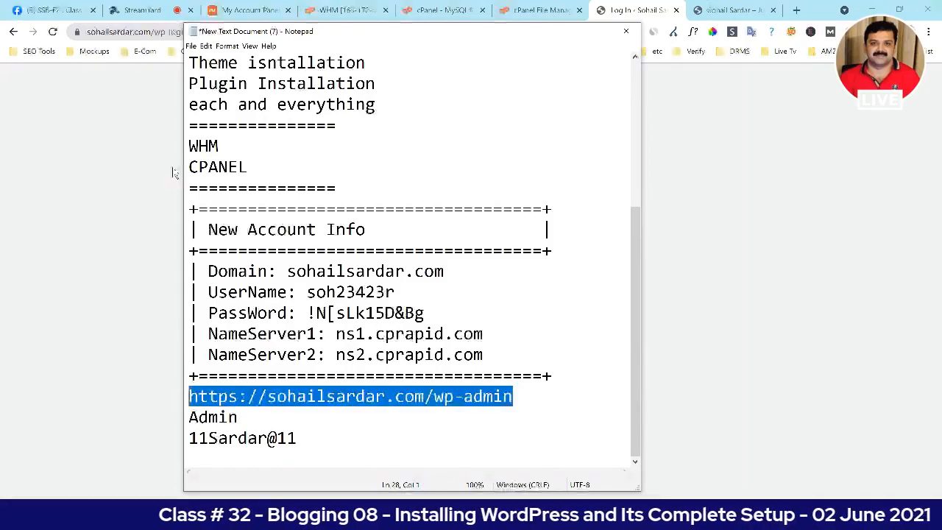
{"action": "left_click", "coordinate": [146, 32]}
{"action": "key", "text": "ctrl+v"}
{"action": "key", "text": "ctrl+a"}
{"action": "key", "text": "ctrl+v"}
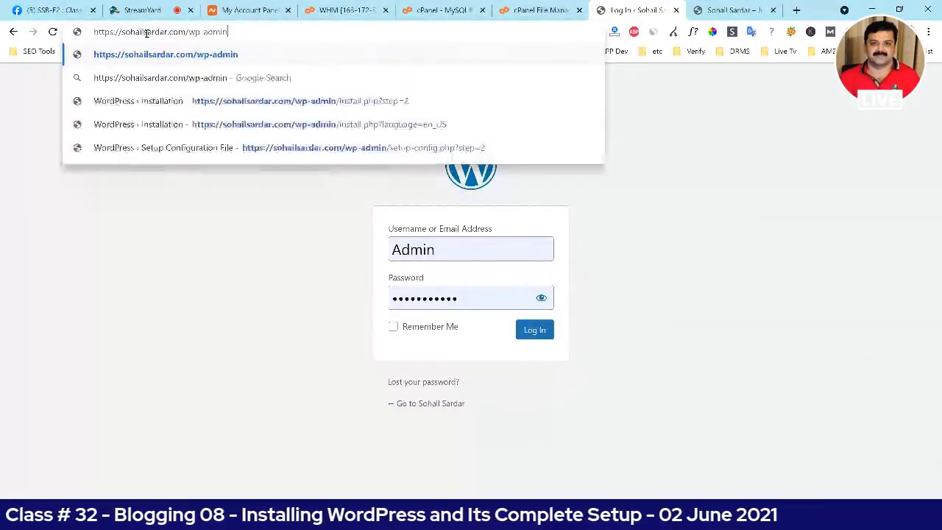
{"action": "key", "text": "Return"}
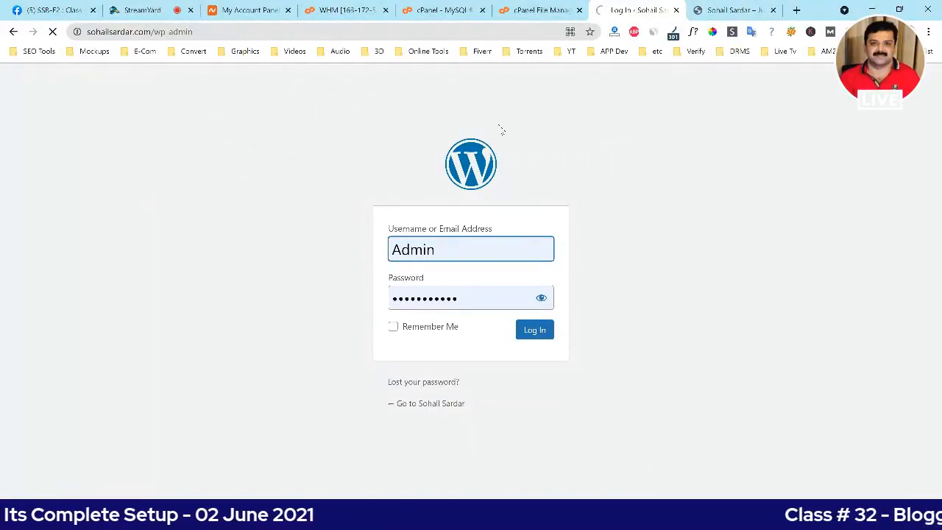
Check the live stream comments in StreamYard and return to the WordPress login page
{"action": "left_click", "coordinate": [142, 10]}
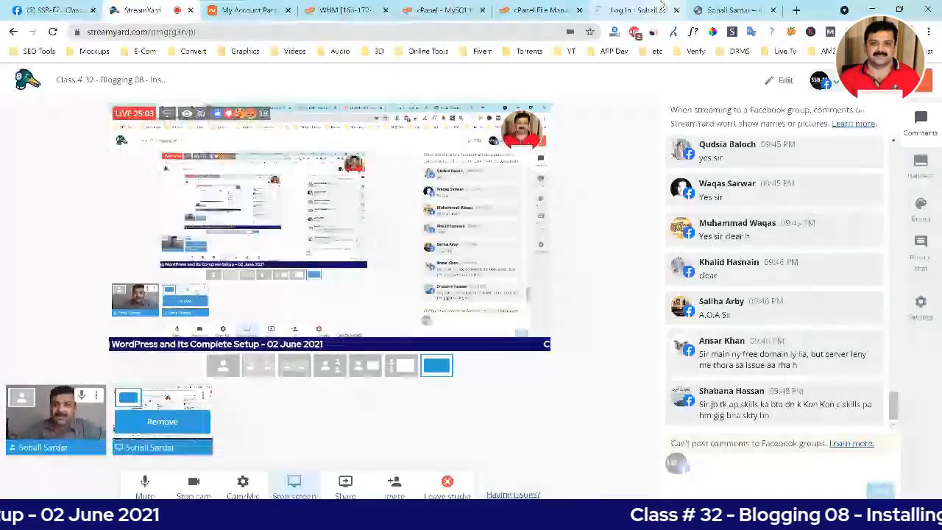
{"action": "left_click", "coordinate": [634, 9]}
{"action": "left_click", "coordinate": [142, 9]}
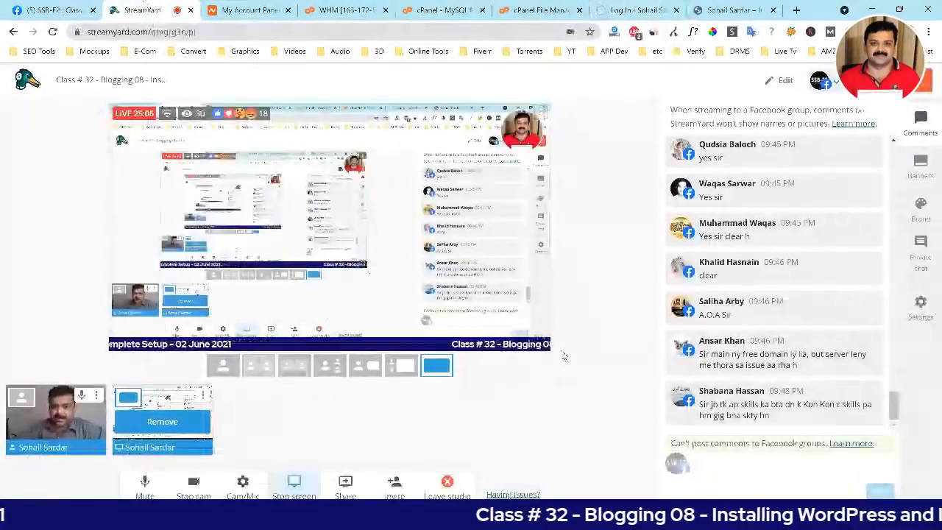
{"action": "left_click", "coordinate": [620, 12]}
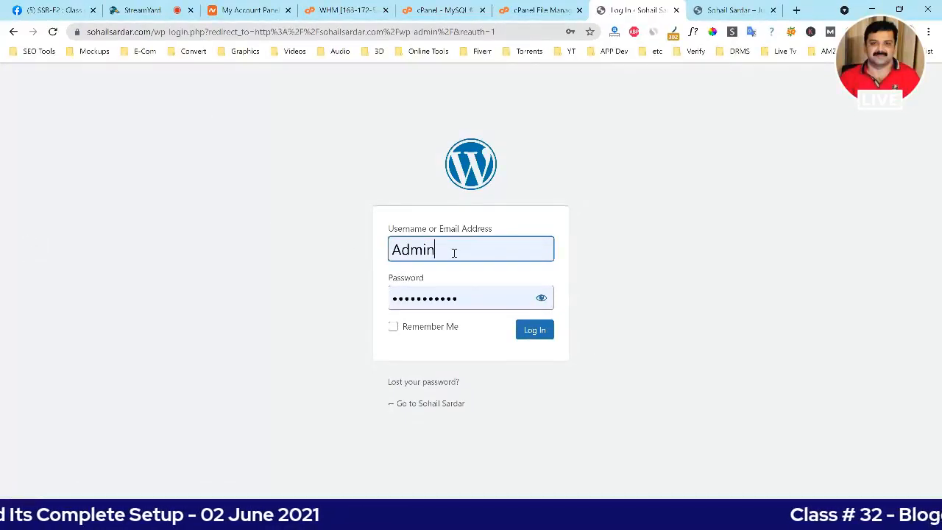
Reveal the prefilled password and log in to the WordPress dashboard as Admin
{"action": "left_click_drag", "start_coordinate": [452, 252], "coordinate": [379, 263]}
{"action": "left_click", "coordinate": [542, 300]}
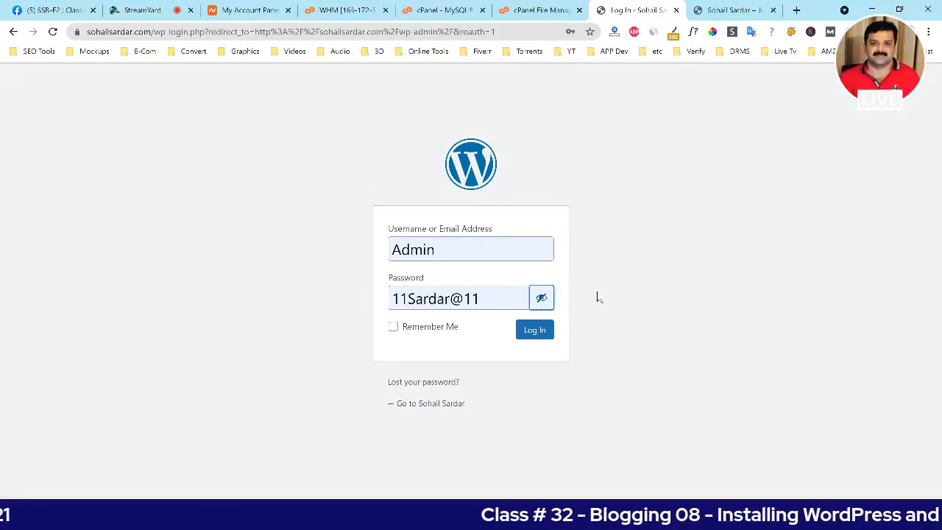
{"action": "left_click", "coordinate": [542, 331]}
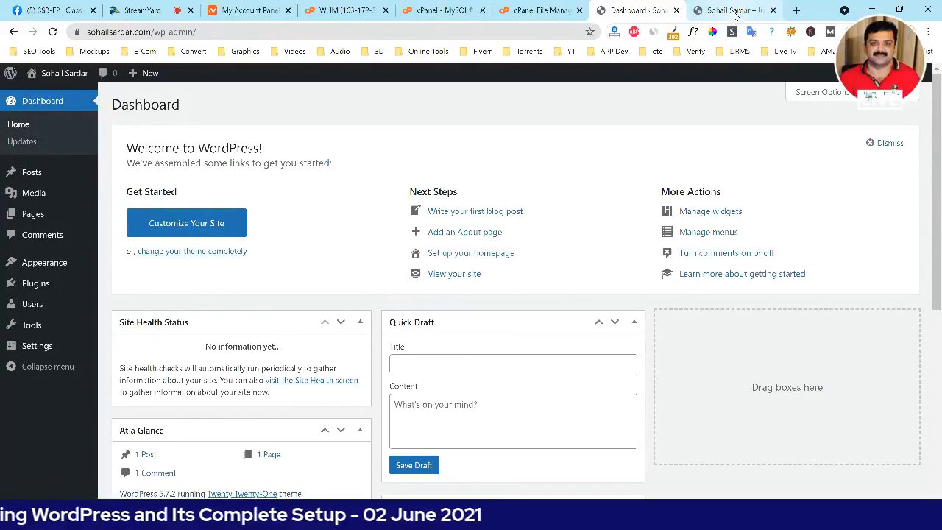
Compare the public home page with the admin dashboard, examining the content and web address of each
{"action": "left_click", "coordinate": [736, 10]}
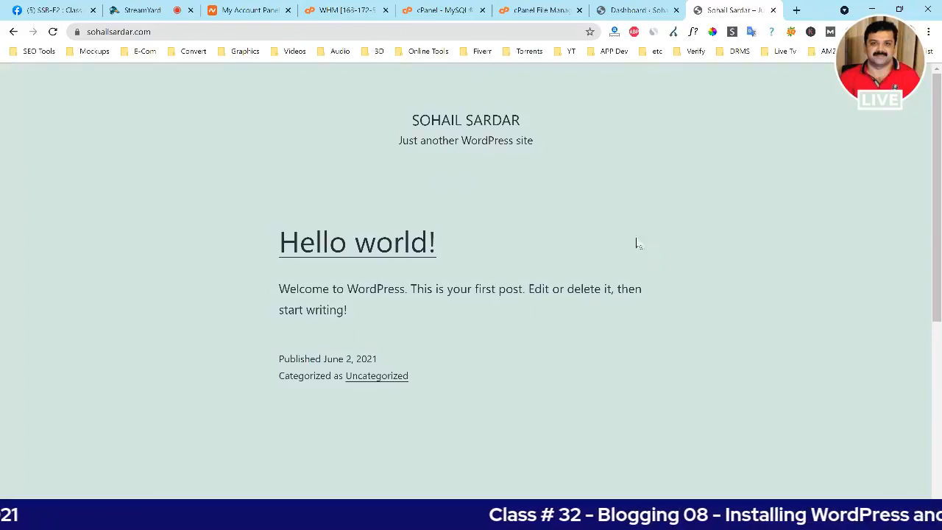
{"action": "triple_click", "coordinate": [446, 121]}
{"action": "left_click", "coordinate": [595, 141]}
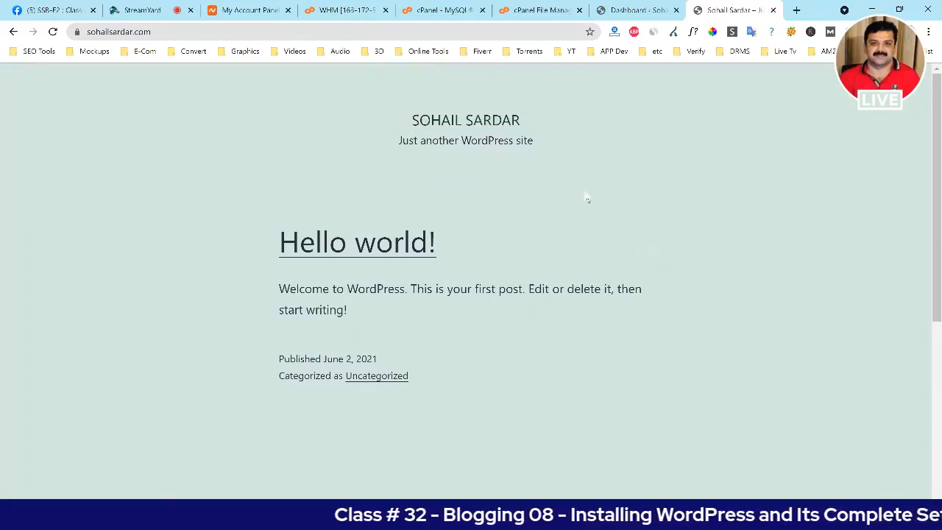
{"action": "left_click_drag", "start_coordinate": [415, 122], "coordinate": [527, 380]}
{"action": "left_click", "coordinate": [590, 385]}
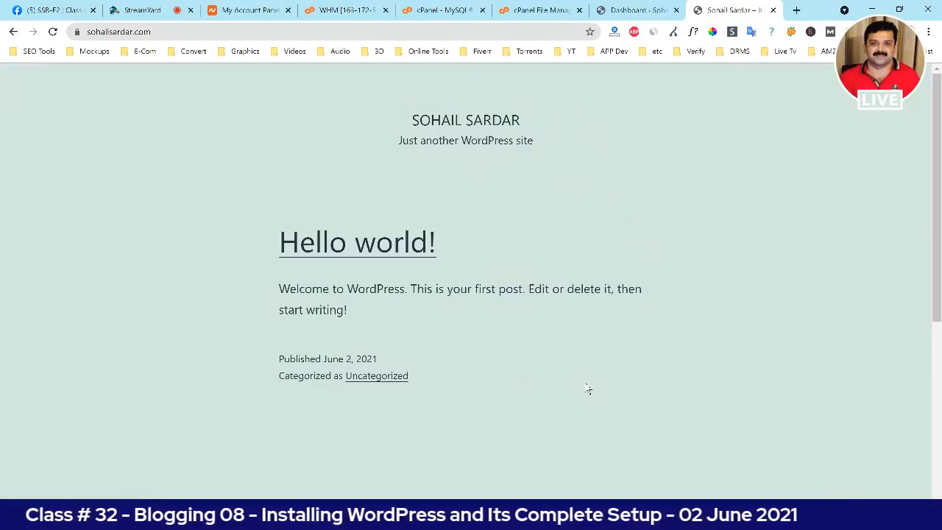
{"action": "left_click", "coordinate": [153, 33]}
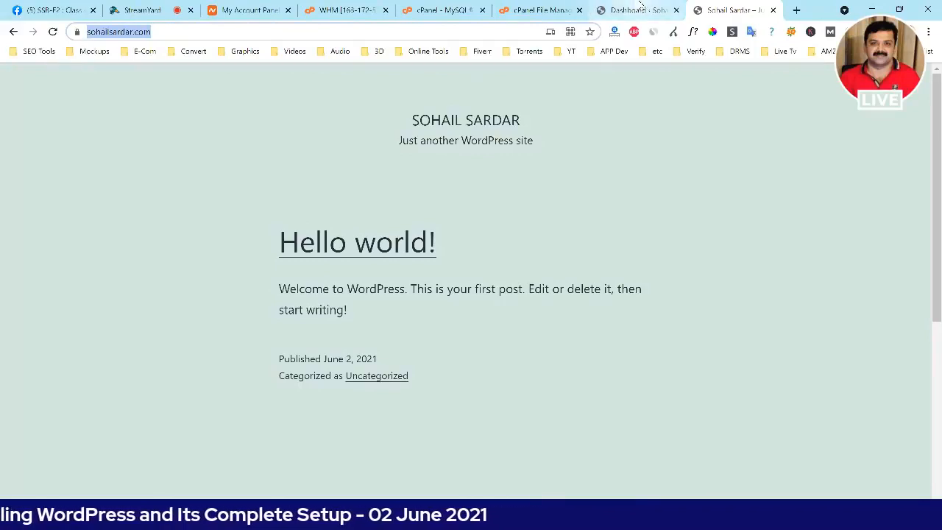
{"action": "left_click", "coordinate": [637, 10]}
{"action": "left_click_drag", "start_coordinate": [223, 32], "coordinate": [84, 41]}
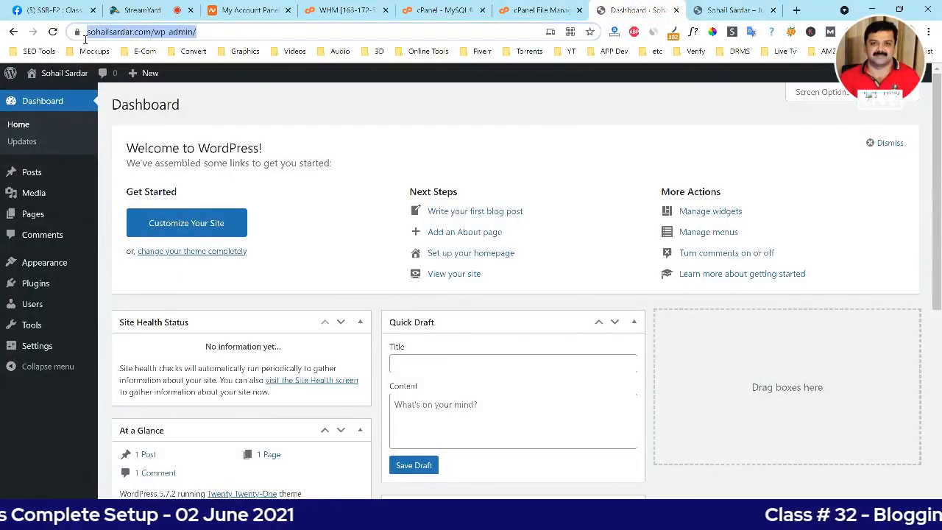
{"action": "left_click", "coordinate": [373, 117]}
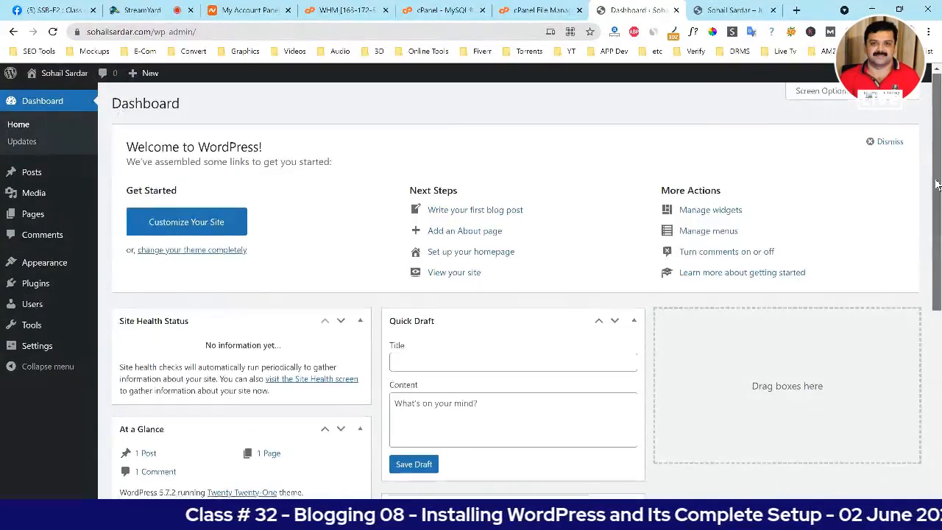
{"action": "scroll", "coordinate": [442, 317], "scroll_direction": "down", "scroll_amount": 5}
{"action": "scroll", "coordinate": [450, 282], "scroll_direction": "up", "scroll_amount": 3}
{"action": "scroll", "coordinate": [515, 294], "scroll_direction": "up", "scroll_amount": 2}
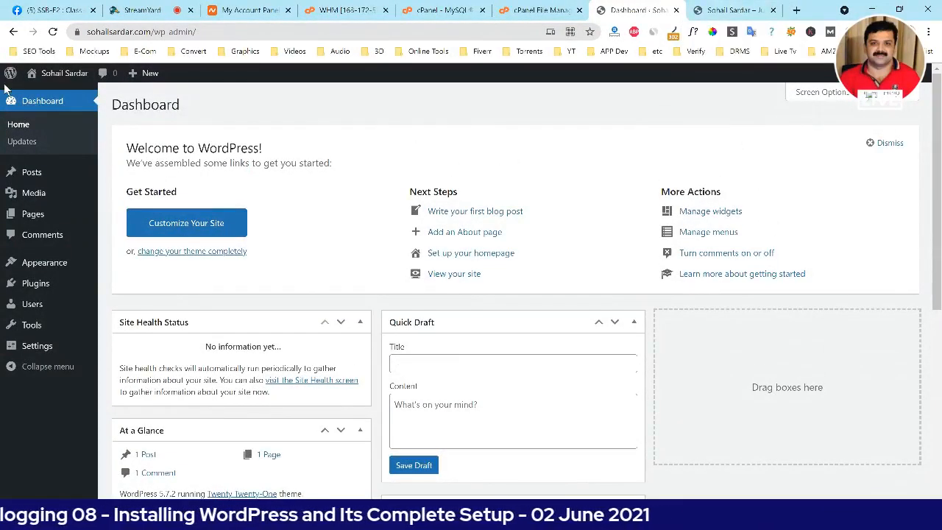
Capture a screenshot of the whole WordPress dashboard area and copy it to the clipboard
{"action": "key", "text": "Print"}
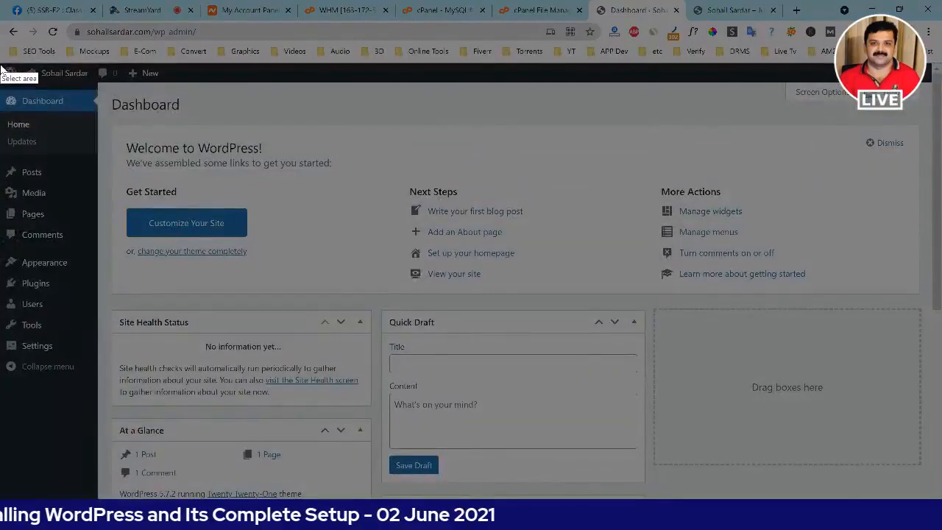
{"action": "left_click_drag", "start_coordinate": [1, 63], "coordinate": [940, 499]}
{"action": "key", "text": "ctrl+c"}
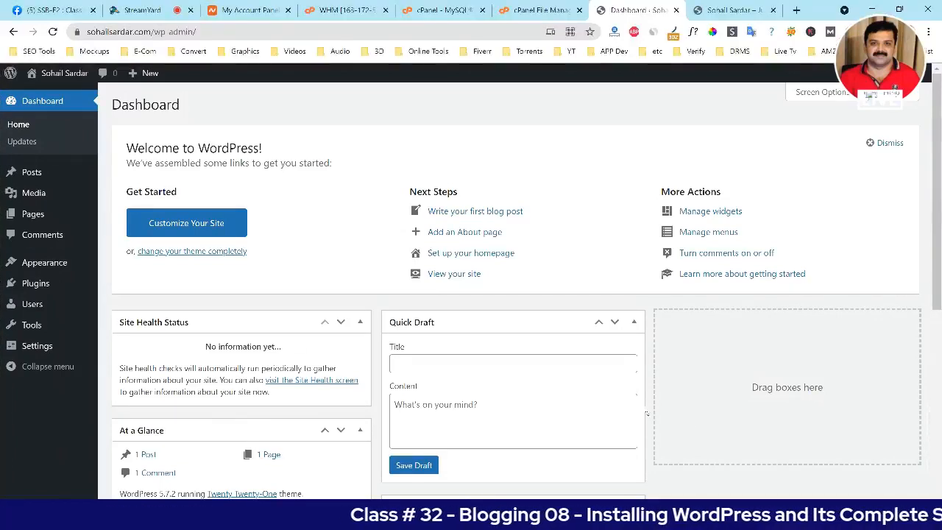
View the public home page and the dashboard once more, and switch to the StreamYard studio
{"action": "left_click", "coordinate": [710, 10]}
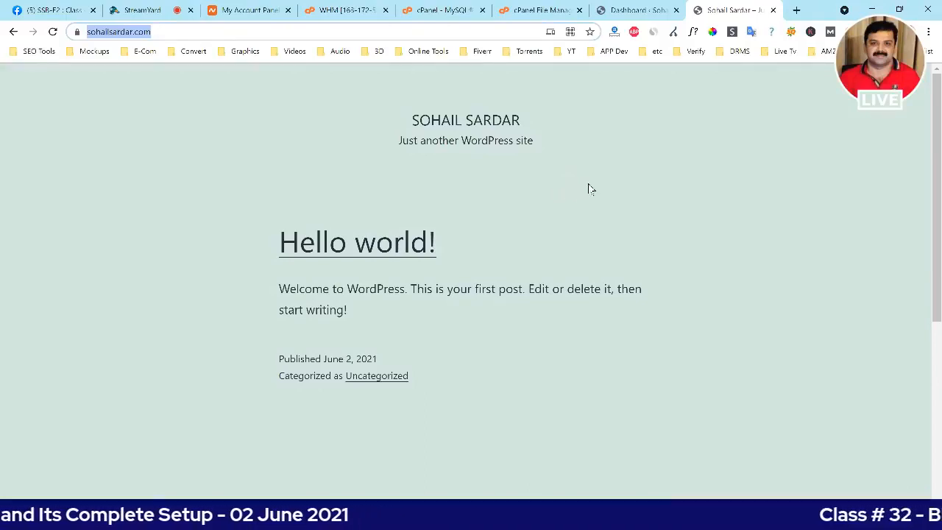
{"action": "left_click", "coordinate": [607, 9]}
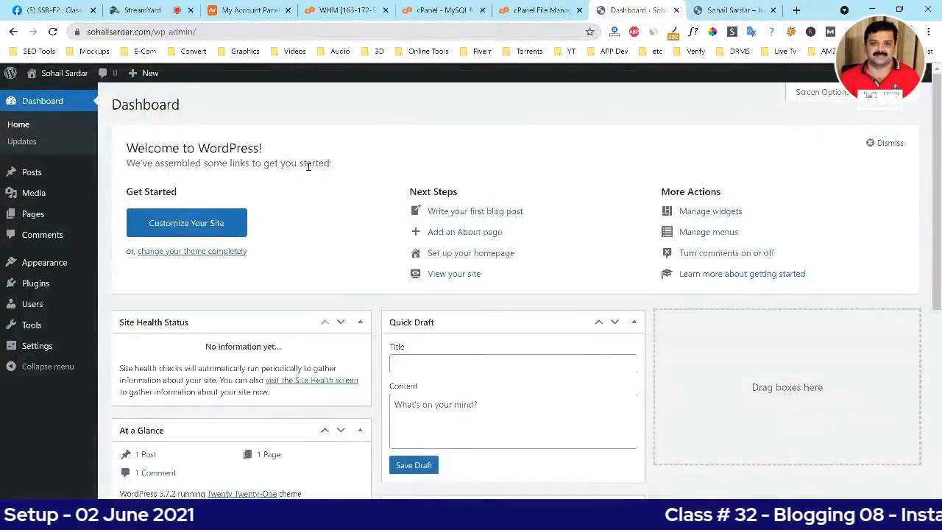
{"action": "left_click", "coordinate": [142, 10]}
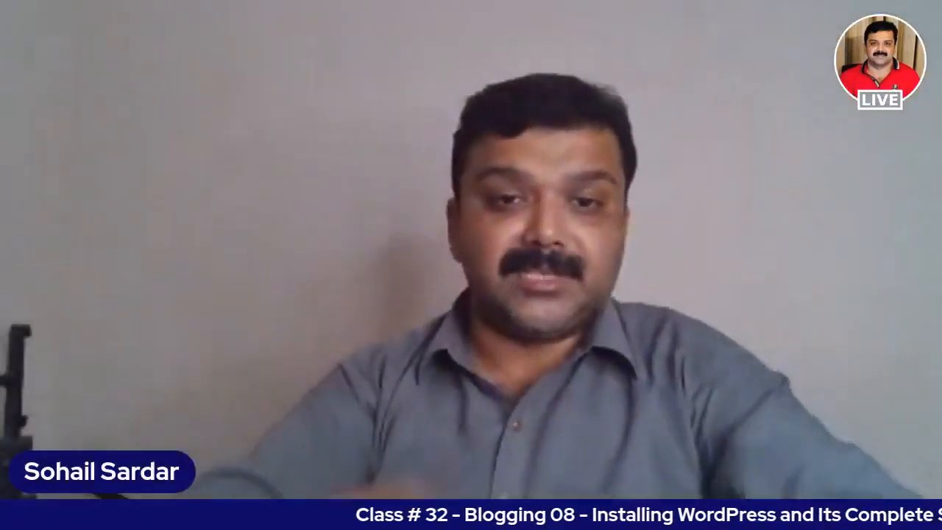
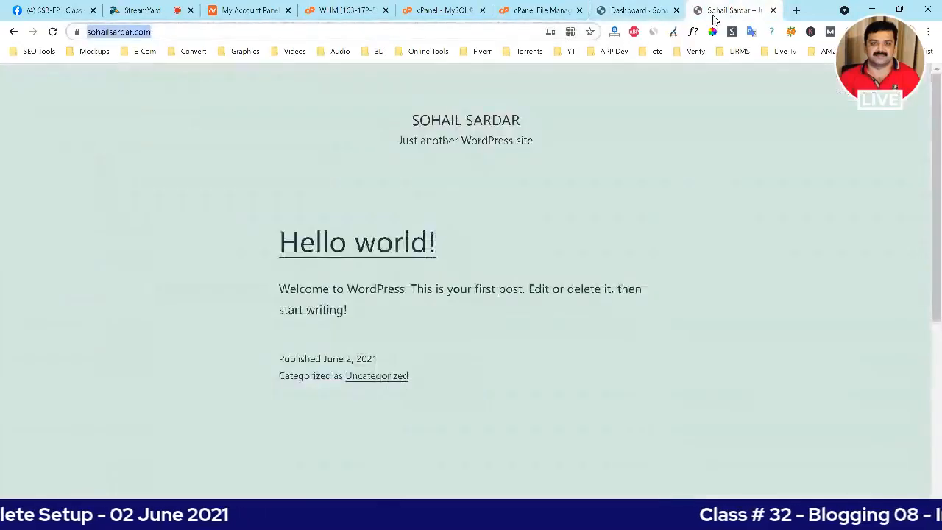
Return to the WordPress dashboard and outline the Settings and Permalinks menu entries with the screenshot tool, discarding the captures
{"action": "left_click", "coordinate": [633, 10]}
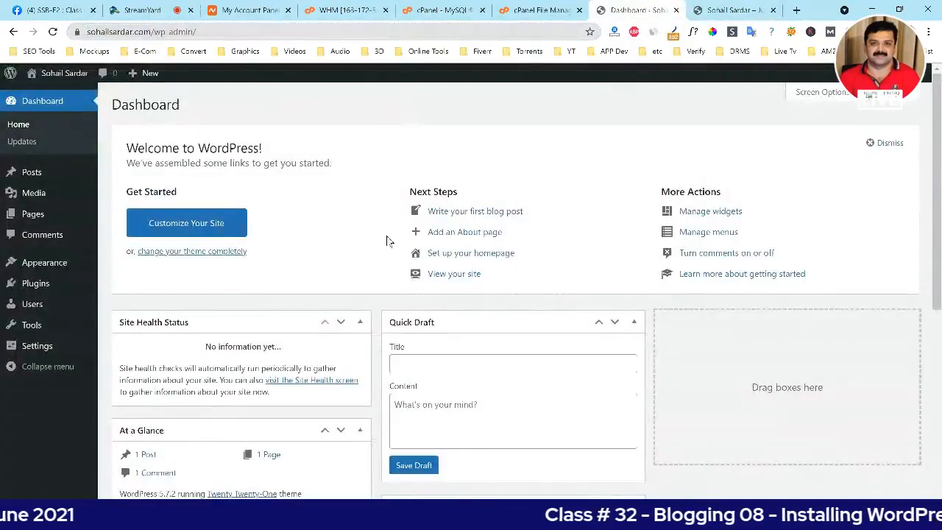
{"action": "key", "text": "Print"}
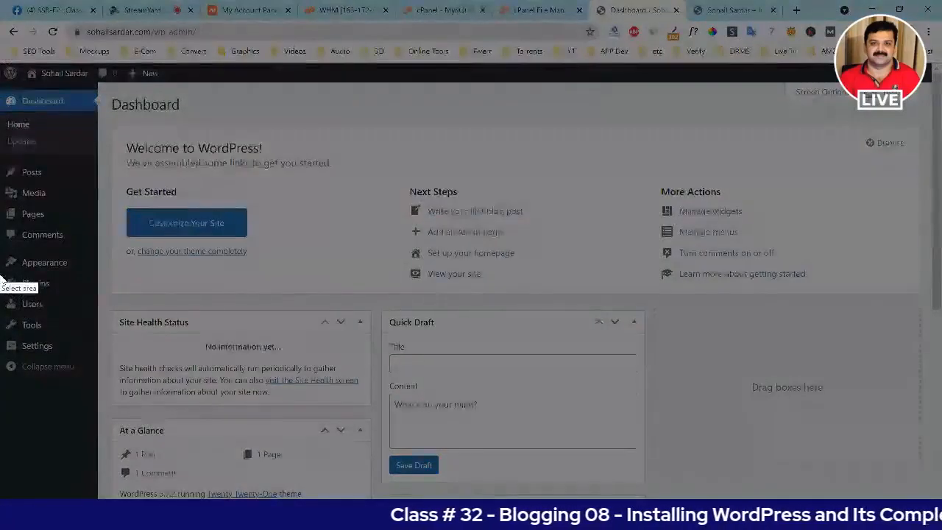
{"action": "left_click_drag", "start_coordinate": [1, 336], "coordinate": [73, 357]}
{"action": "key", "text": "Escape"}
{"action": "mouse_move", "coordinate": [48, 353]}
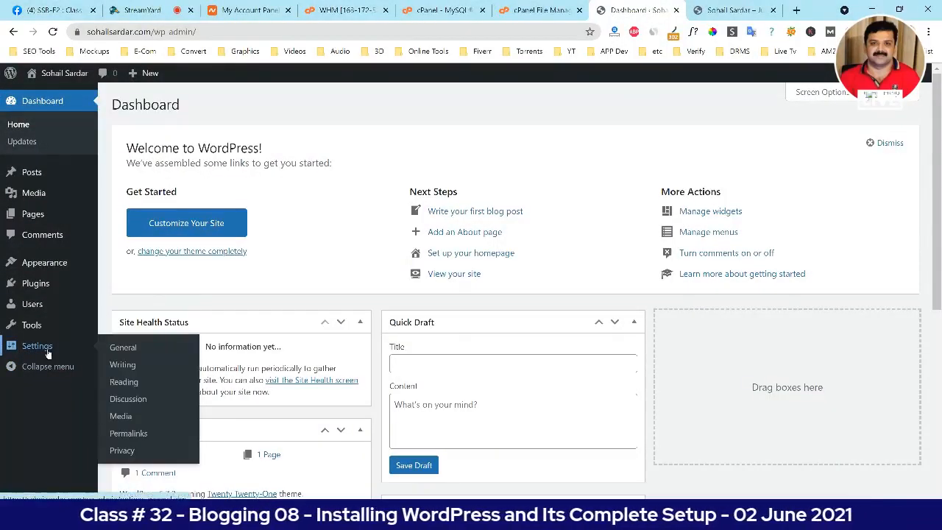
{"action": "key", "text": "Print"}
{"action": "left_click_drag", "start_coordinate": [94, 425], "coordinate": [184, 440]}
{"action": "key", "text": "Escape"}
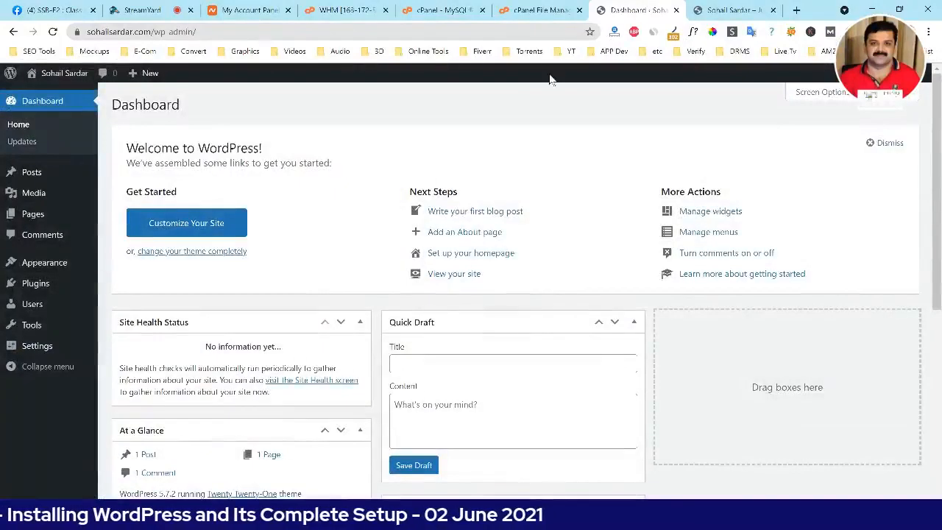
Open the Permalink settings in the dashboard, and open the Hello world! post on the public site
{"action": "mouse_move", "coordinate": [59, 347]}
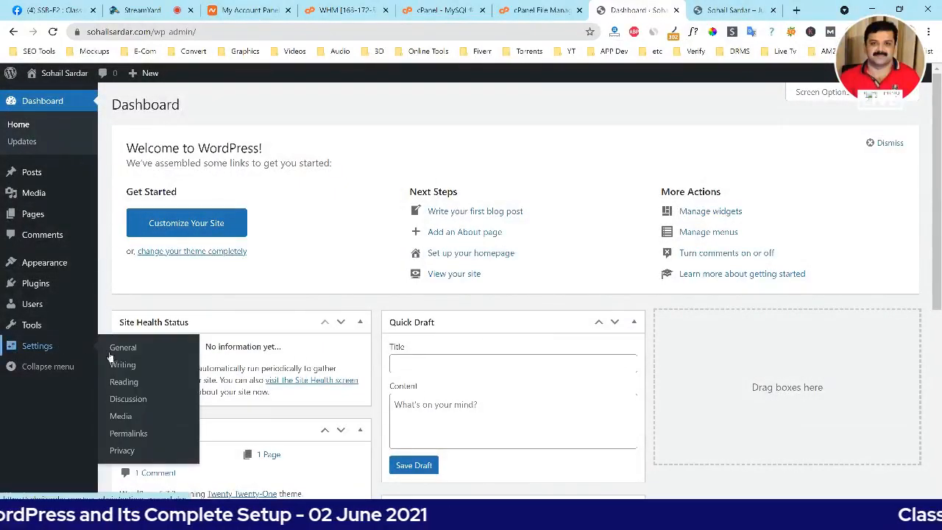
{"action": "left_click", "coordinate": [147, 433]}
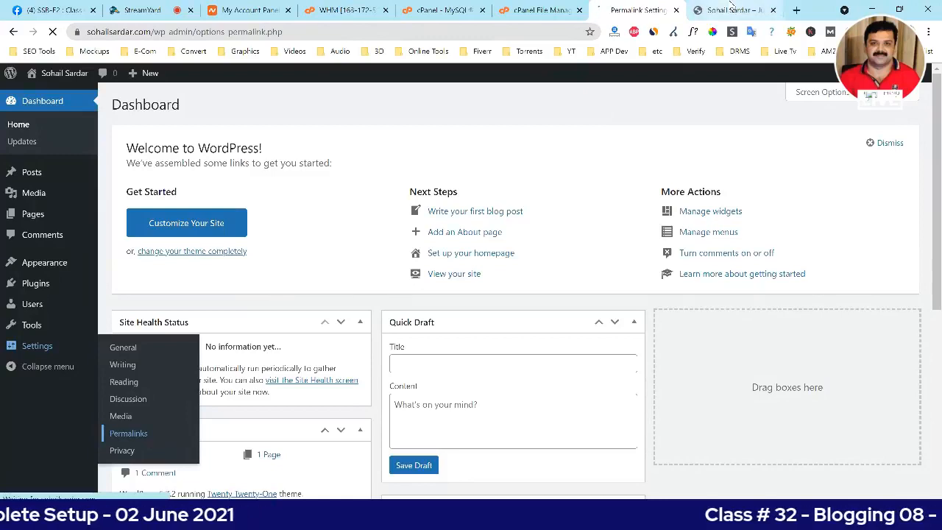
{"action": "key", "text": "ctrl+Tab"}
{"action": "left_click", "coordinate": [338, 250]}
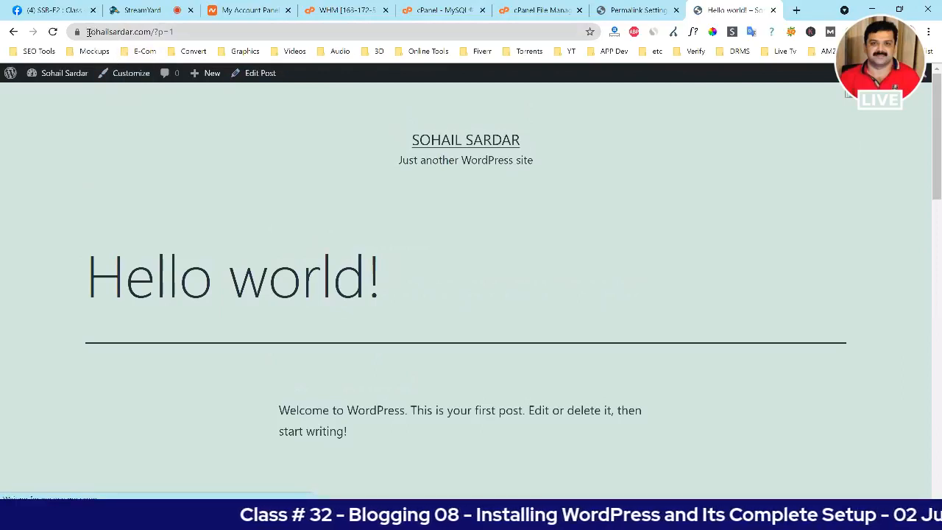
Examine the web address of the Hello world! post, highlighting the part that follows the domain name
{"action": "left_click_drag", "start_coordinate": [89, 32], "coordinate": [183, 34]}
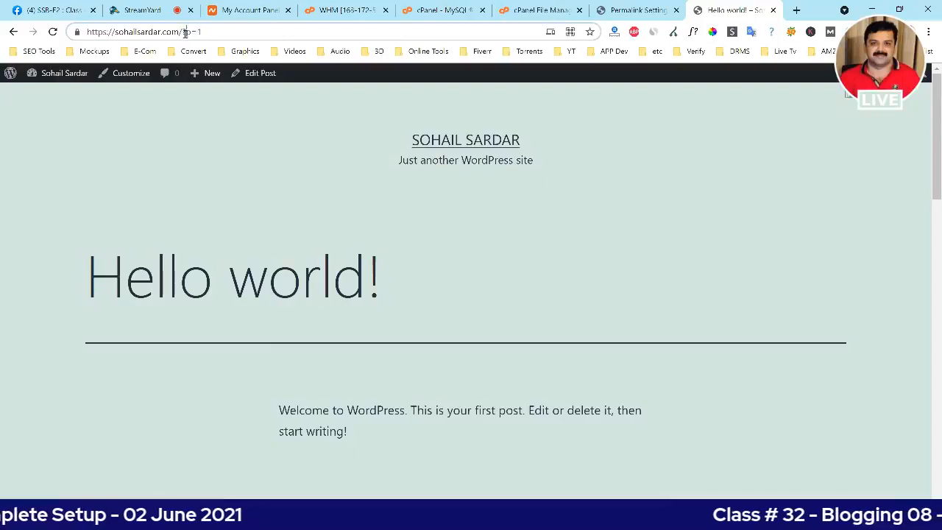
{"action": "left_click_drag", "start_coordinate": [182, 31], "coordinate": [207, 32]}
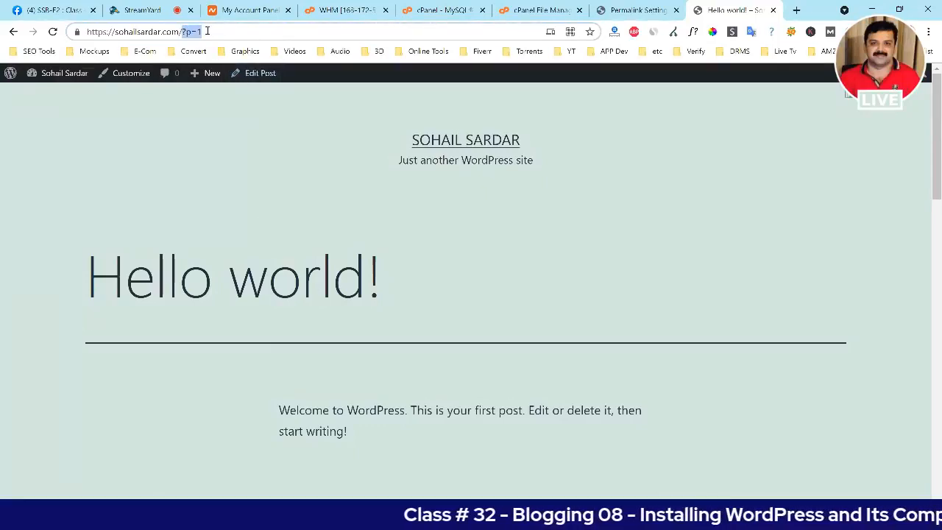
{"action": "left_click", "coordinate": [231, 36]}
{"action": "left_click_drag", "start_coordinate": [202, 33], "coordinate": [181, 33]}
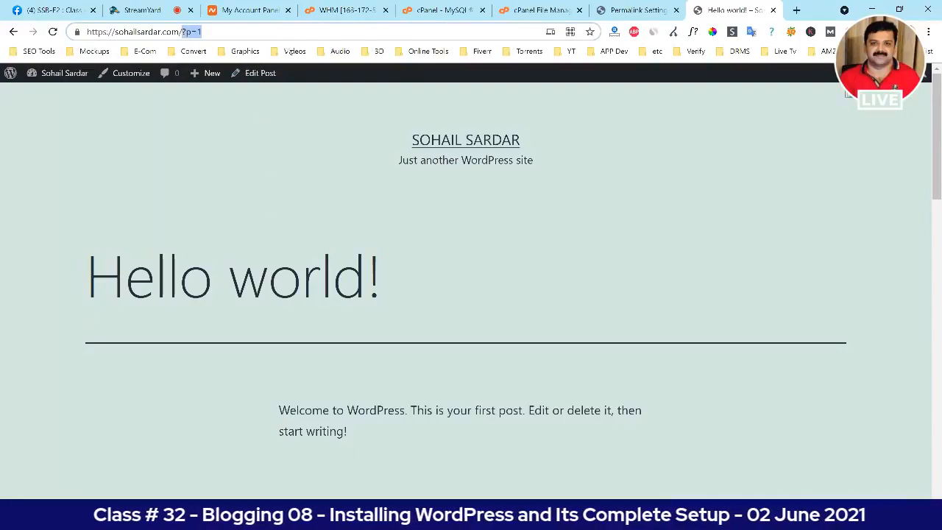
{"action": "left_click", "coordinate": [184, 32]}
{"action": "left_click_drag", "start_coordinate": [188, 33], "coordinate": [203, 32]}
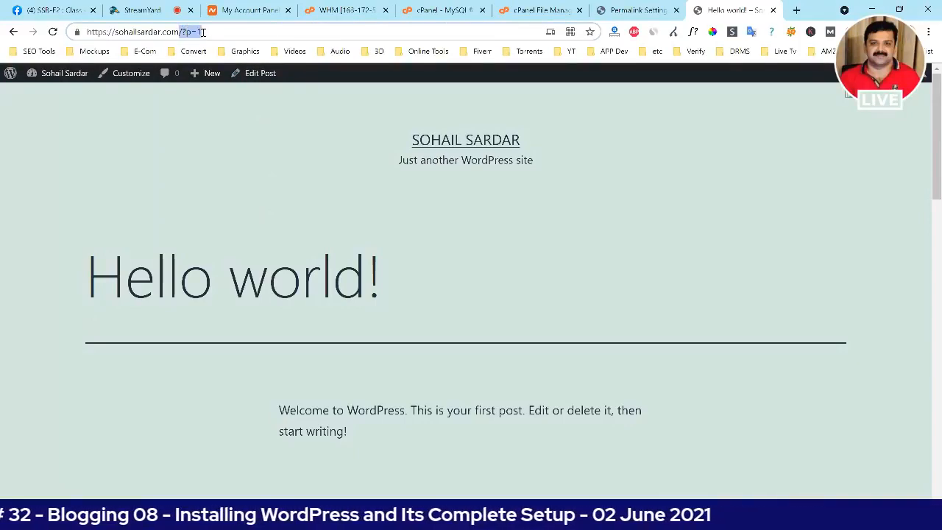
Change the site's permalink structure to Post name and save the changes
{"action": "left_click", "coordinate": [637, 10]}
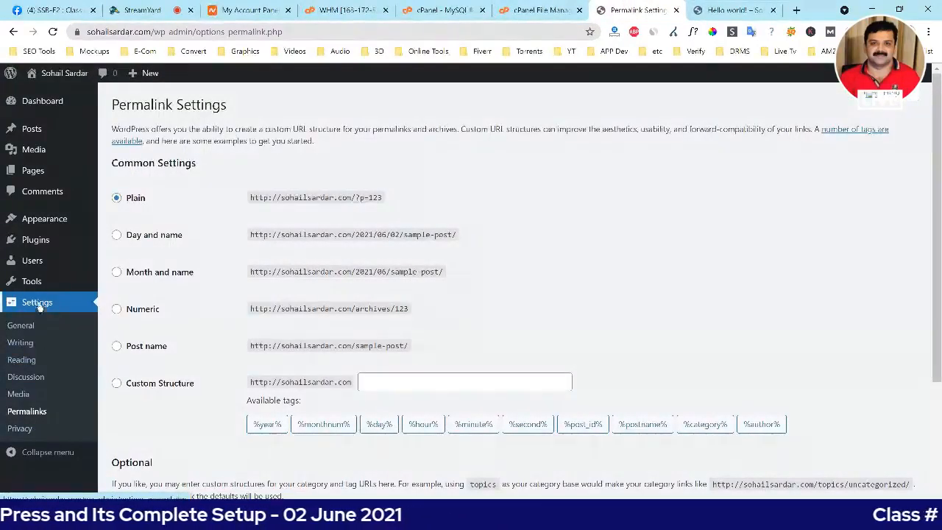
{"action": "left_click", "coordinate": [117, 348]}
{"action": "scroll", "coordinate": [546, 408], "scroll_direction": "down", "scroll_amount": 2}
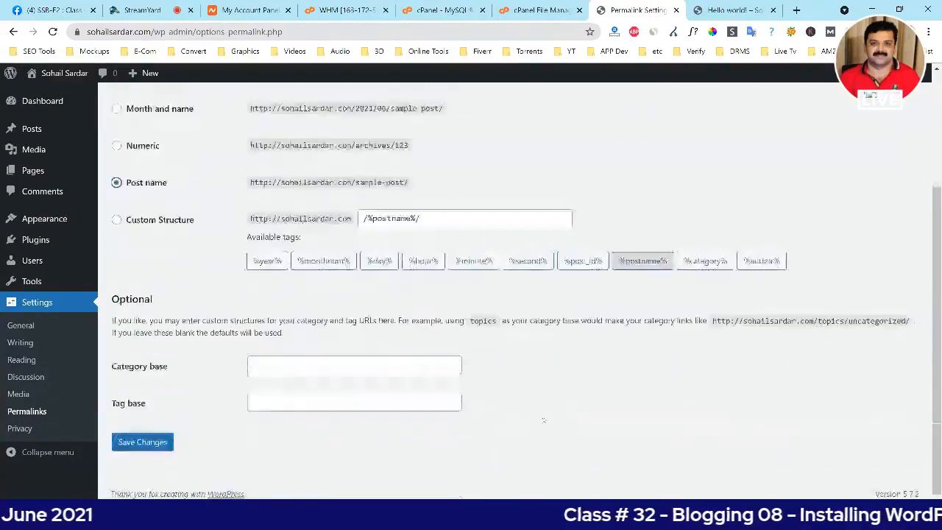
{"action": "left_click", "coordinate": [142, 441]}
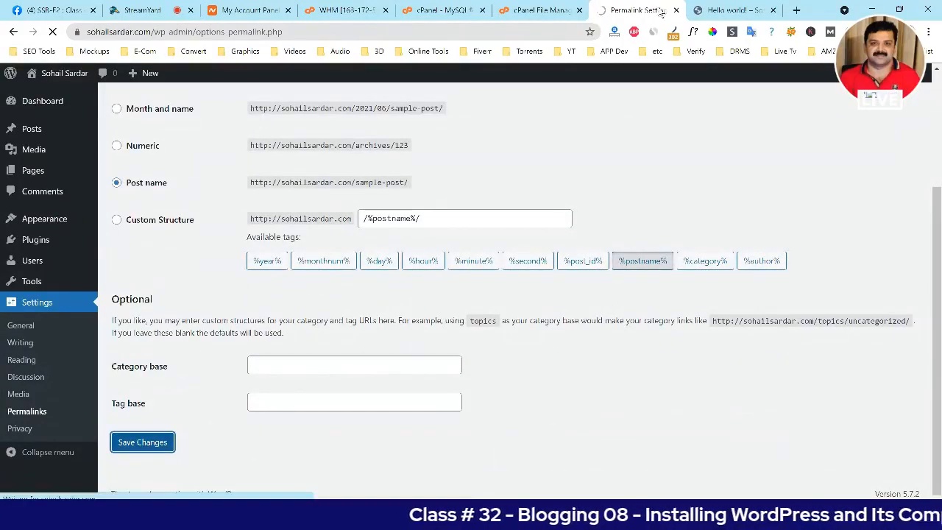
Reopen the Hello world! post from the public home page and compare its title with its web address
{"action": "left_click", "coordinate": [717, 7]}
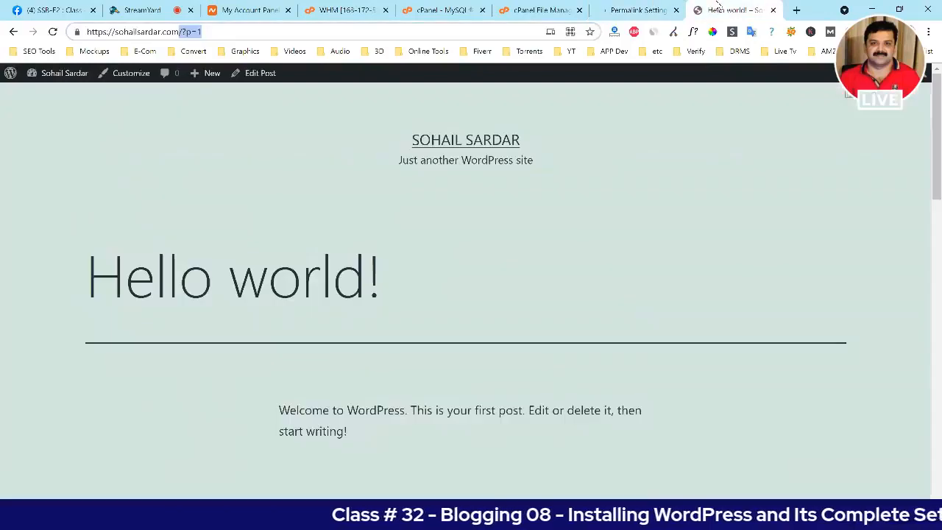
{"action": "left_click", "coordinate": [13, 33]}
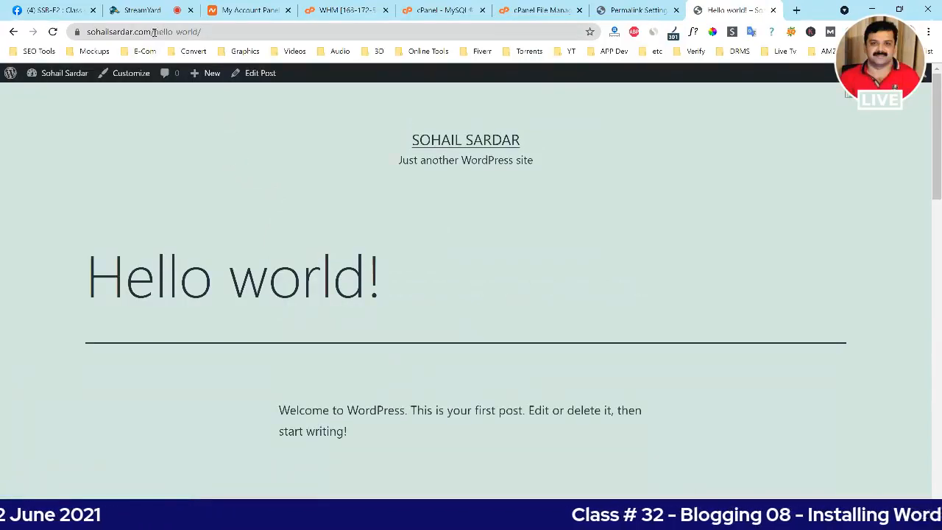
{"action": "left_click_drag", "start_coordinate": [86, 276], "coordinate": [409, 282]}
{"action": "left_click", "coordinate": [410, 282]}
{"action": "left_click_drag", "start_coordinate": [153, 31], "coordinate": [228, 34]}
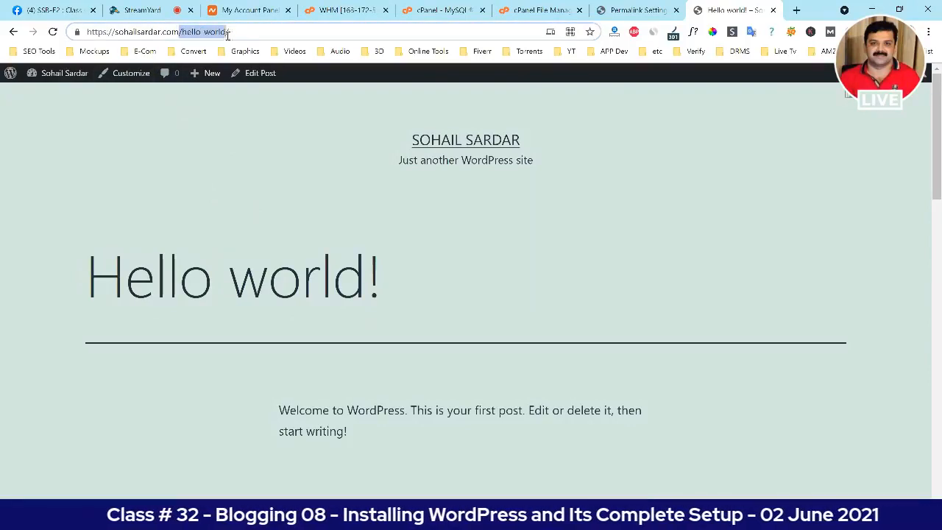
Return to the Permalink settings, capture a screenshot of the Plugins menu entry and copy it to the clipboard
{"action": "left_click", "coordinate": [636, 10]}
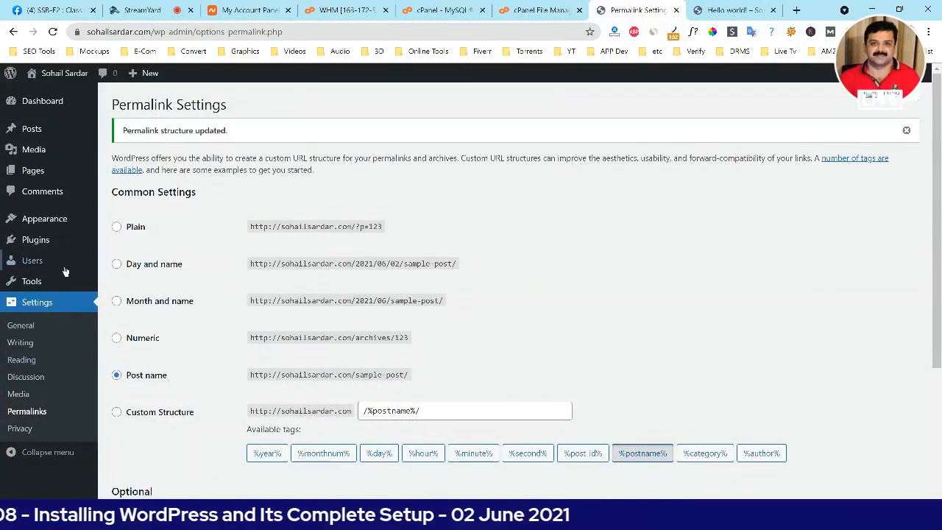
{"action": "key", "text": "Print"}
{"action": "left_click_drag", "start_coordinate": [2, 229], "coordinate": [99, 249]}
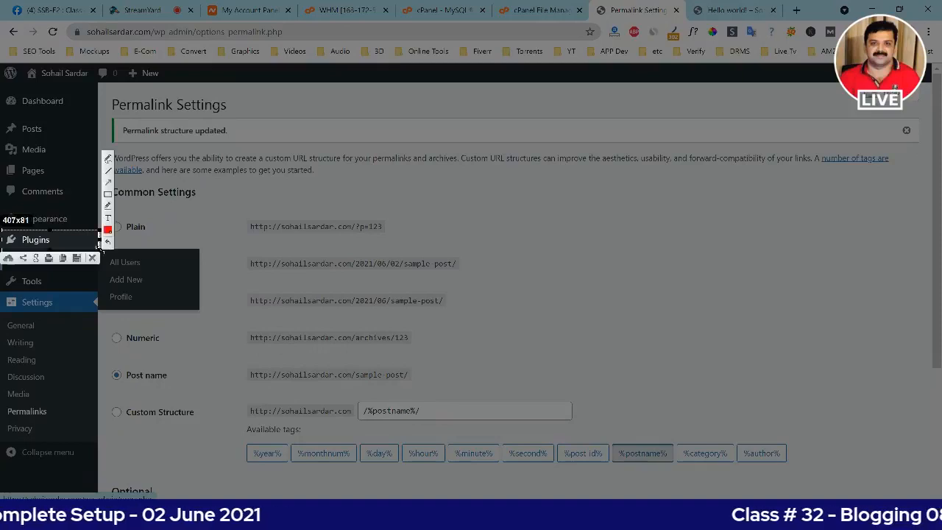
{"action": "key", "text": "ctrl+c"}
Open the page for adding new plugins and install Classic Editor
{"action": "mouse_move", "coordinate": [42, 247]}
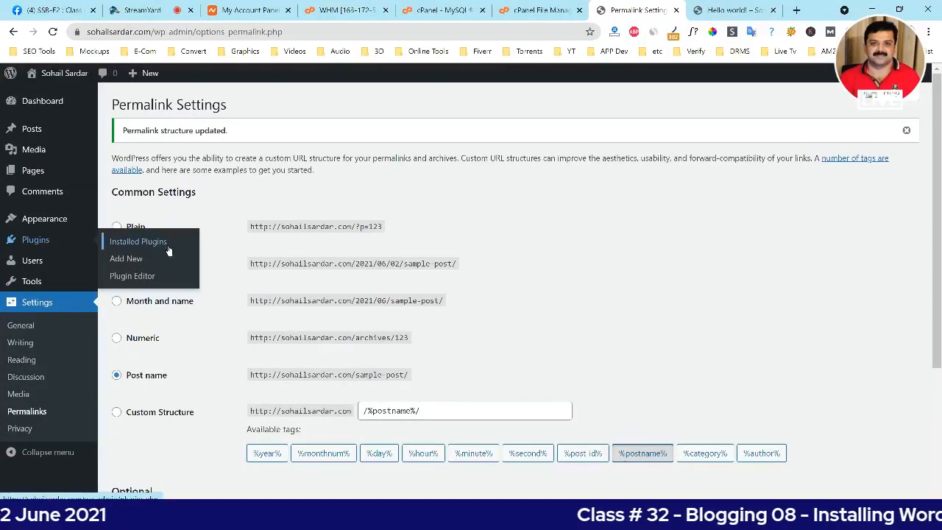
{"action": "left_click", "coordinate": [126, 261]}
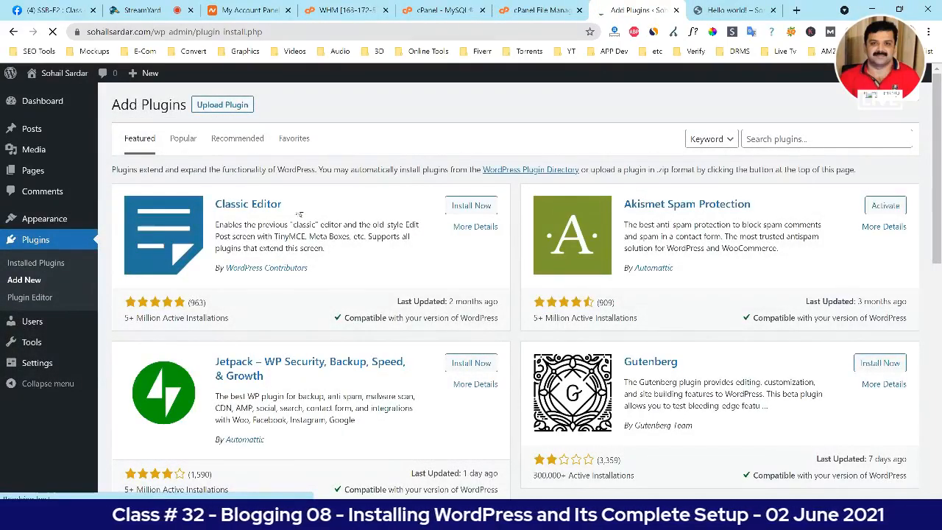
{"action": "left_click_drag", "start_coordinate": [283, 204], "coordinate": [216, 206]}
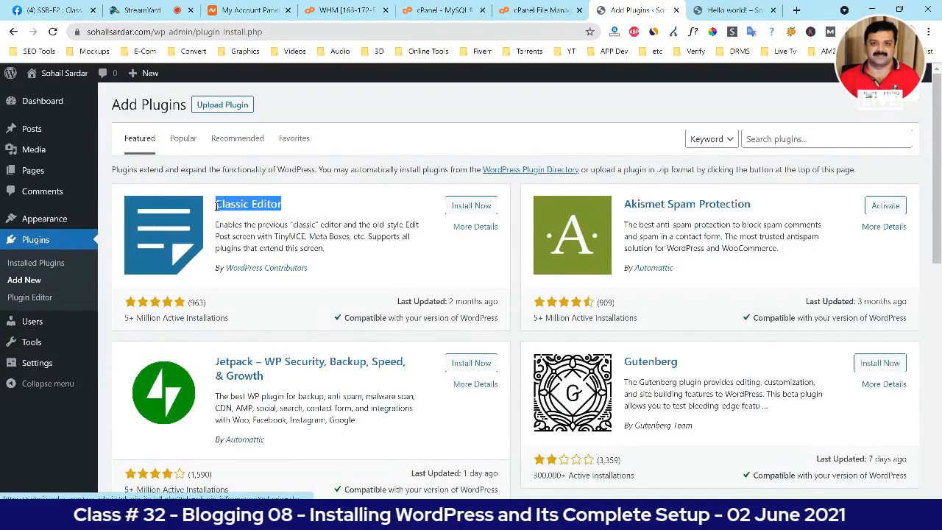
{"action": "left_click", "coordinate": [471, 205]}
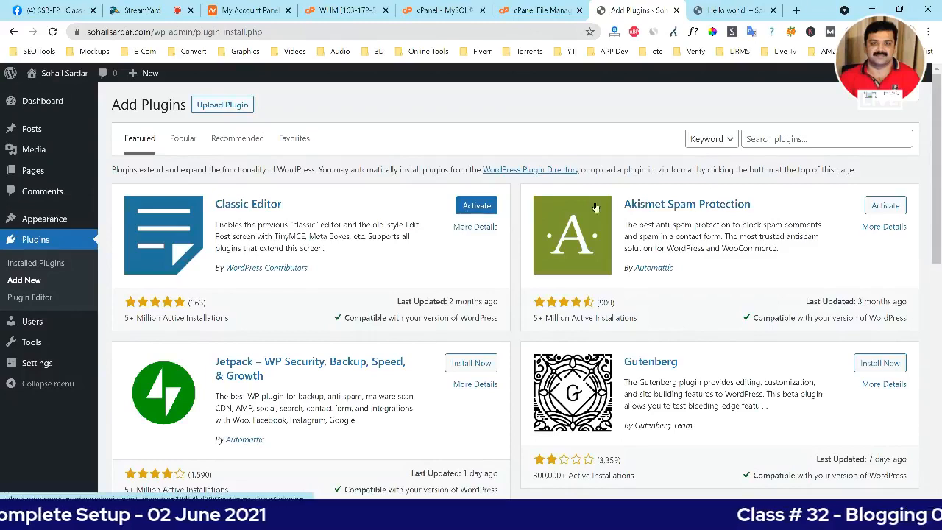
Search the plugin directory for tinymce and install Advanced Editor Tools (previously TinyMCE Advanced)
{"action": "left_click", "coordinate": [779, 144]}
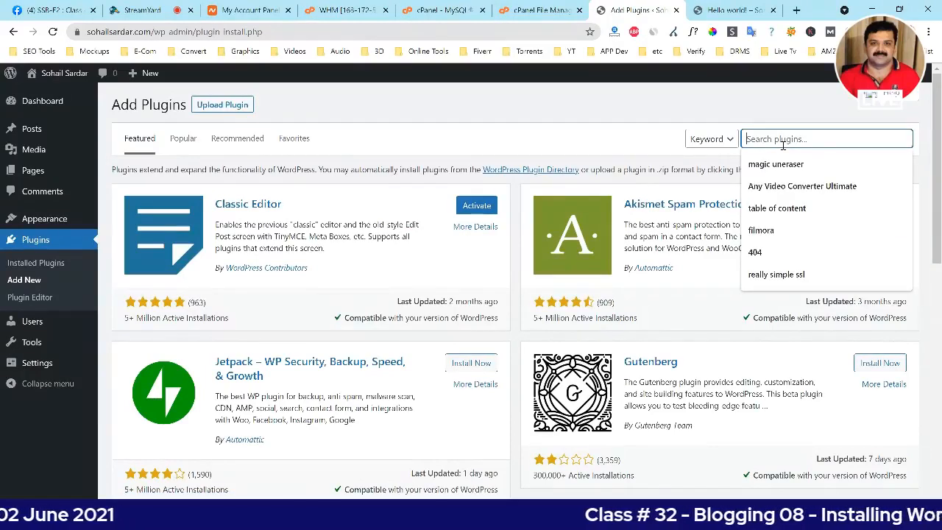
{"action": "type", "text": "ti"}
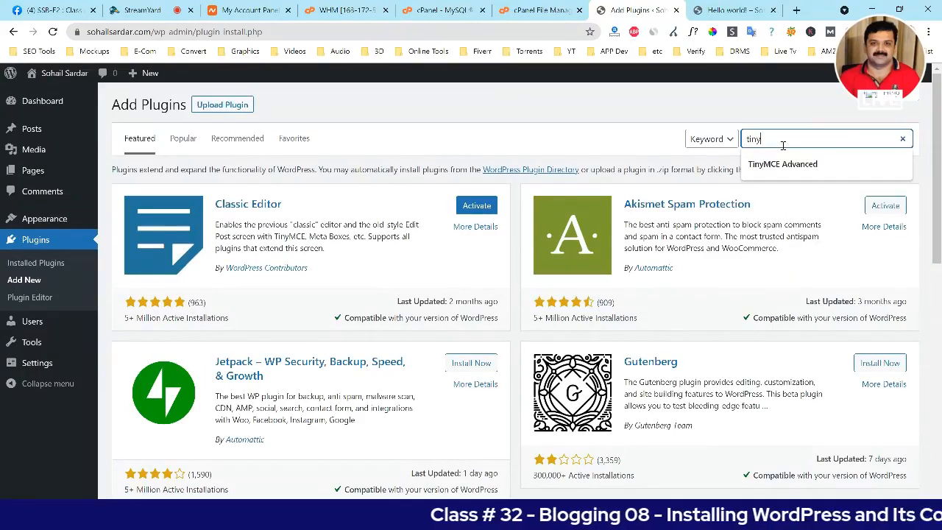
{"action": "type", "text": "ny"}
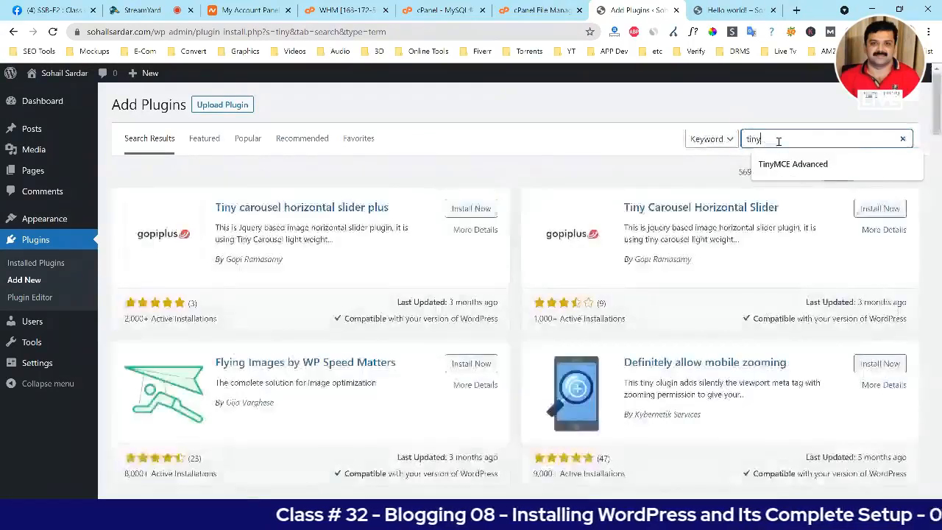
{"action": "type", "text": "mce"}
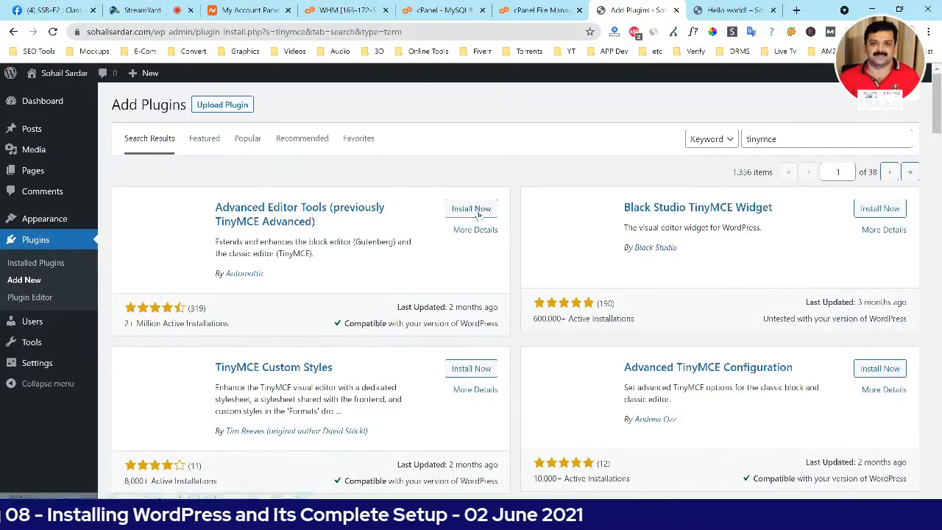
{"action": "left_click", "coordinate": [475, 208]}
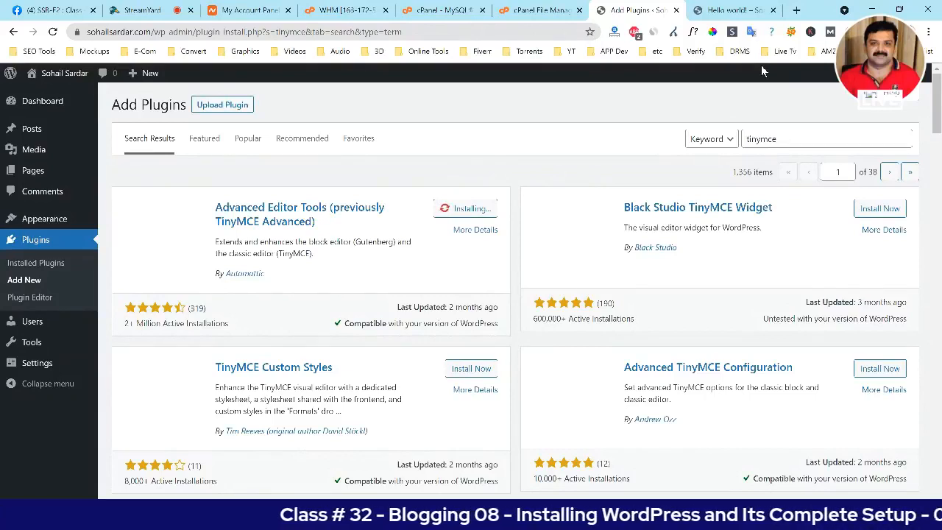
Switch to the StreamYard studio and remove the shared screen from the live stream
{"action": "left_click", "coordinate": [159, 9]}
{"action": "mouse_move", "coordinate": [154, 431]}
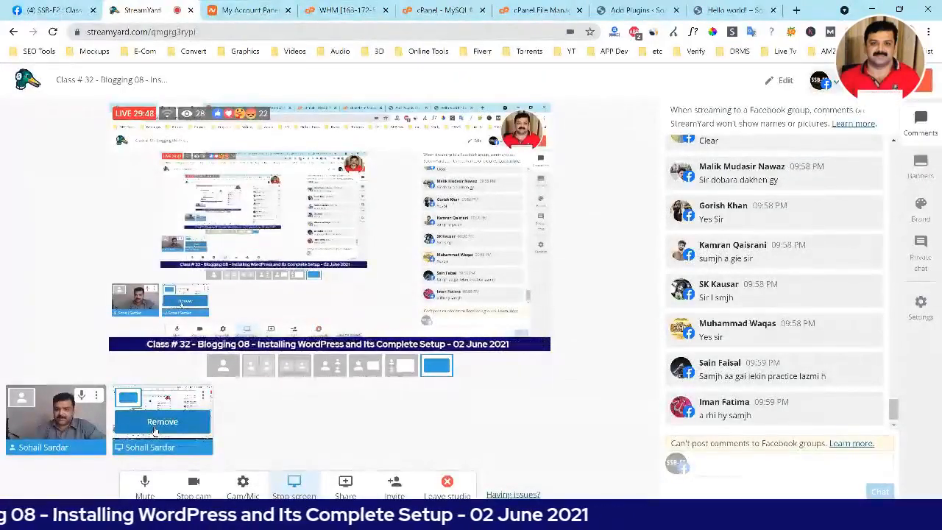
{"action": "left_click", "coordinate": [156, 423]}
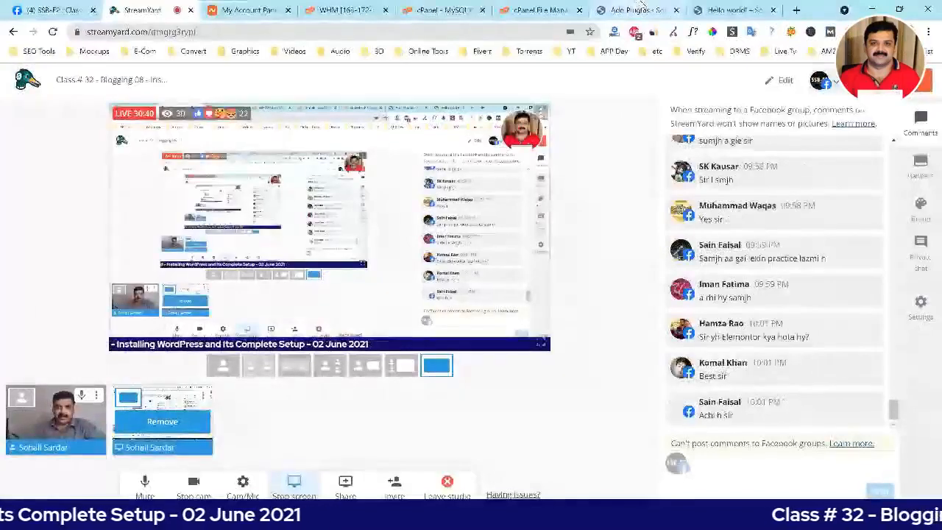
Return to the WordPress plugin search, look up Table of Contents Plus and install it
{"action": "left_click", "coordinate": [724, 10]}
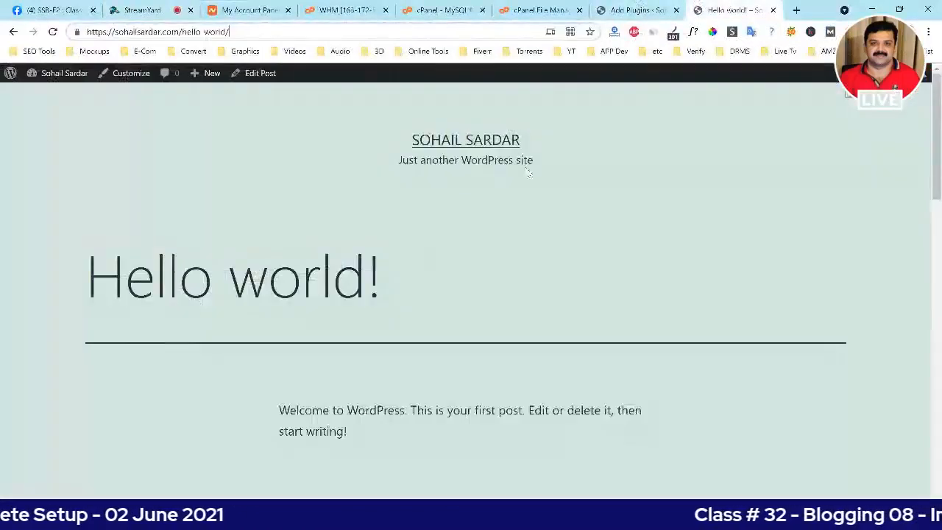
{"action": "left_click", "coordinate": [635, 10]}
{"action": "double_click", "coordinate": [741, 139]}
{"action": "type", "text": "Table of Contents Plus"}
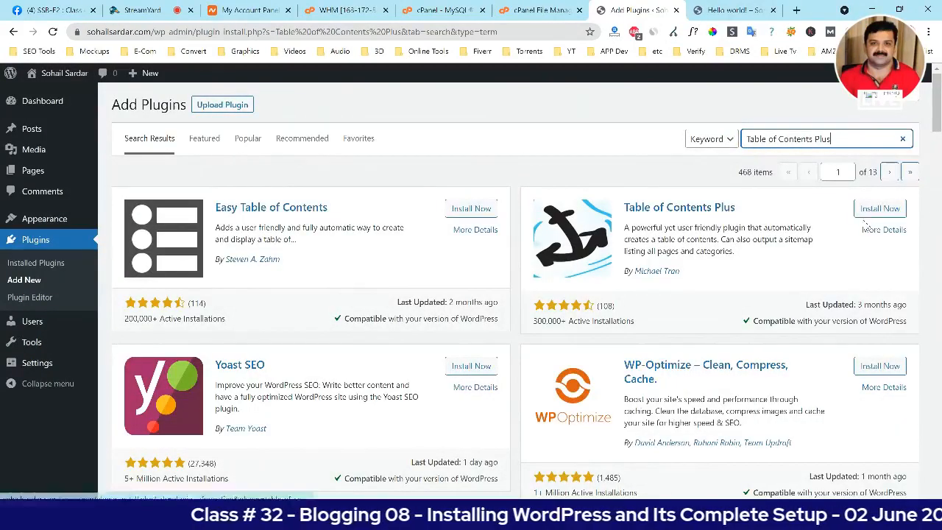
{"action": "left_click", "coordinate": [879, 208]}
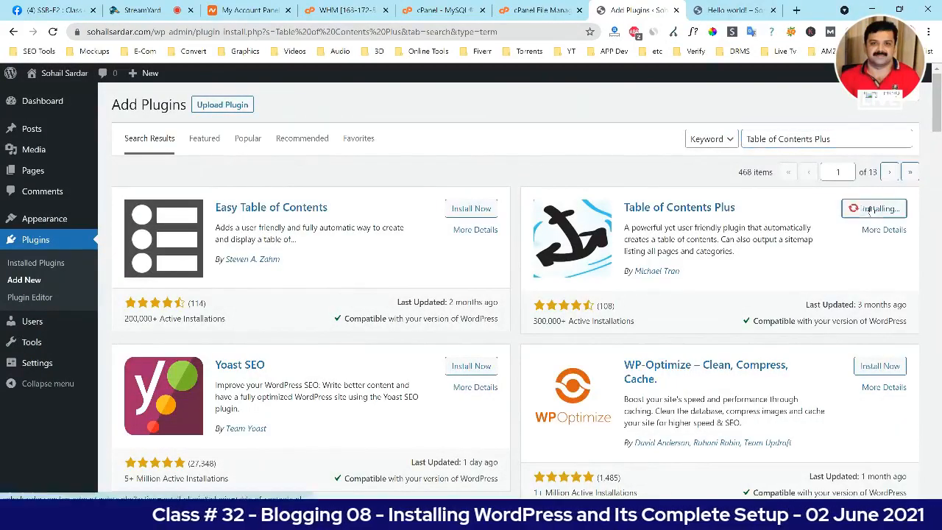
Search the plugin directory for Rank Math and install Rank Math SEO
{"action": "triple_click", "coordinate": [743, 141]}
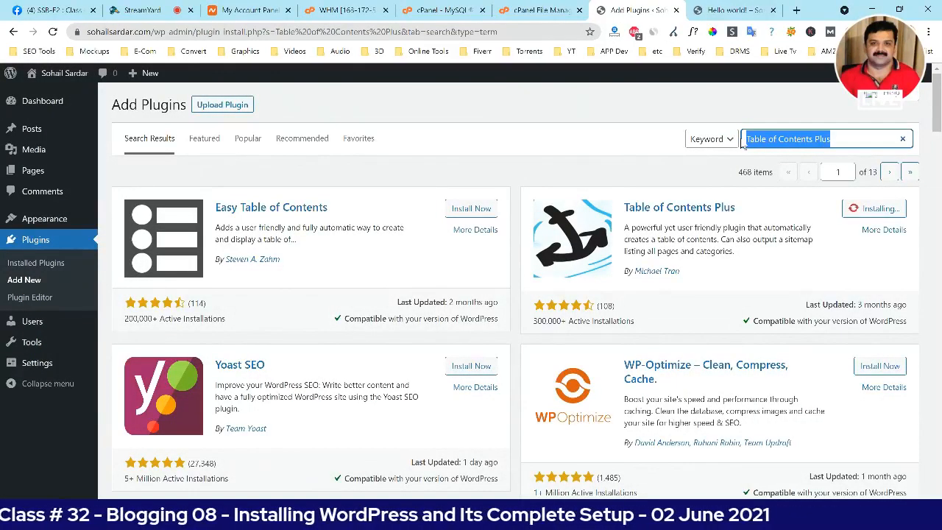
{"action": "type", "text": "Rank Mat"}
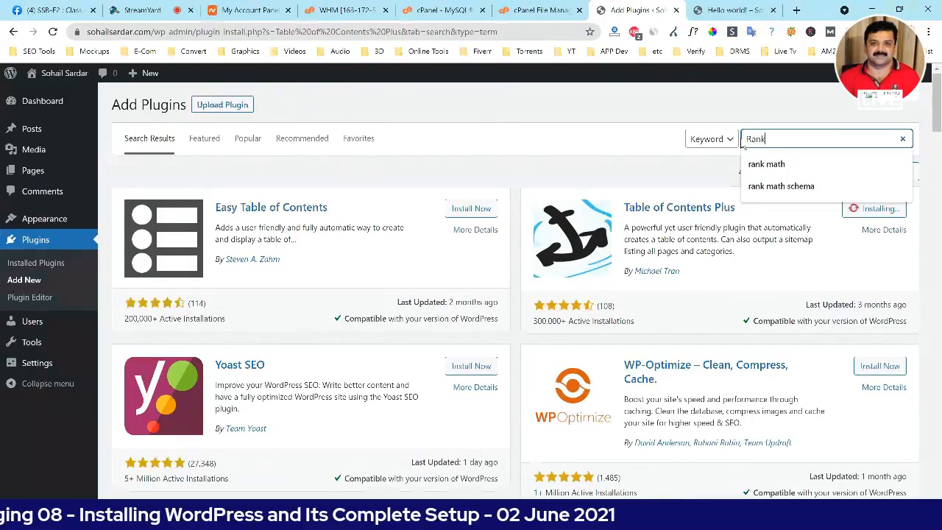
{"action": "type", "text": "h"}
{"action": "key", "text": "Return"}
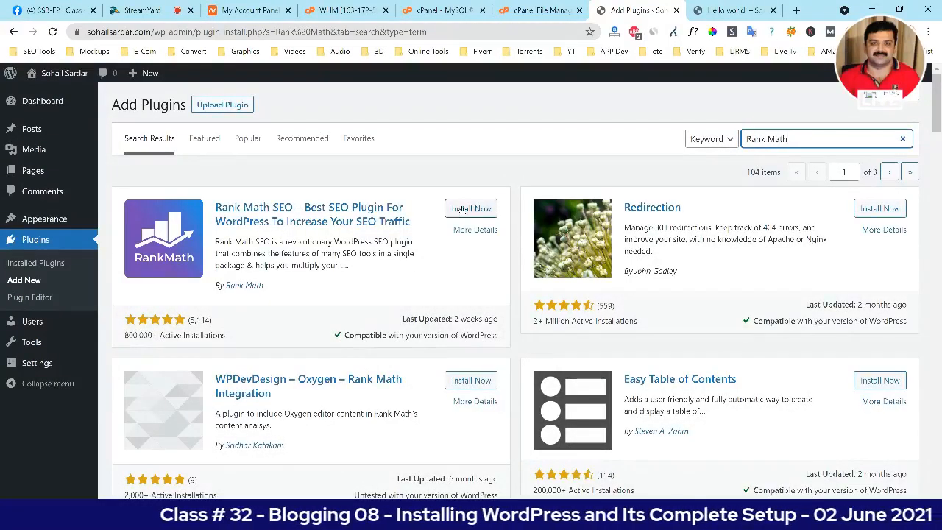
Switch to the StreamYard studio to check the viewer comments and return to the WordPress plugin search
{"action": "left_click", "coordinate": [144, 11]}
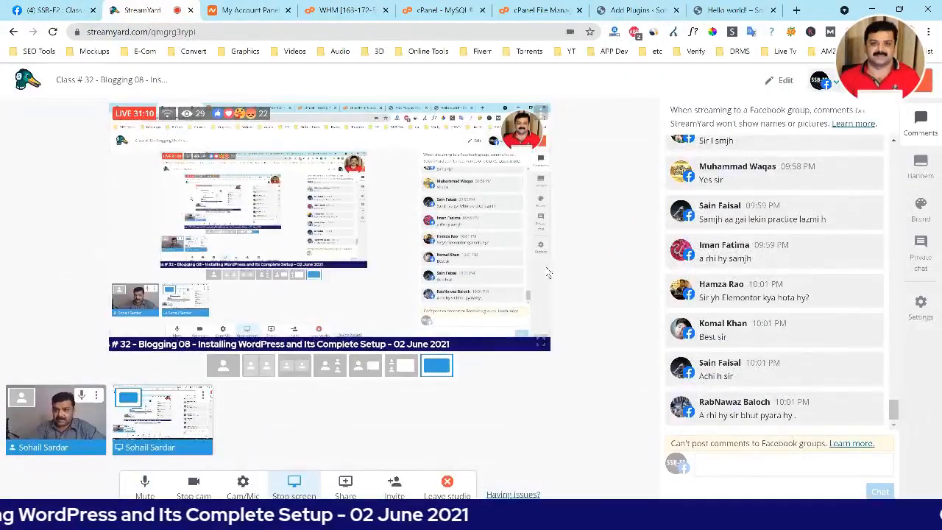
{"action": "left_click", "coordinate": [746, 298]}
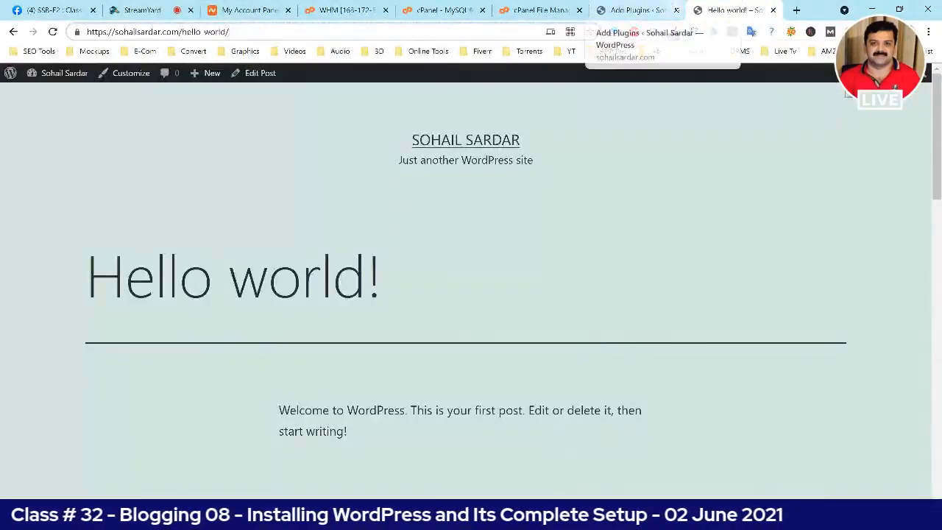
{"action": "left_click", "coordinate": [633, 9]}
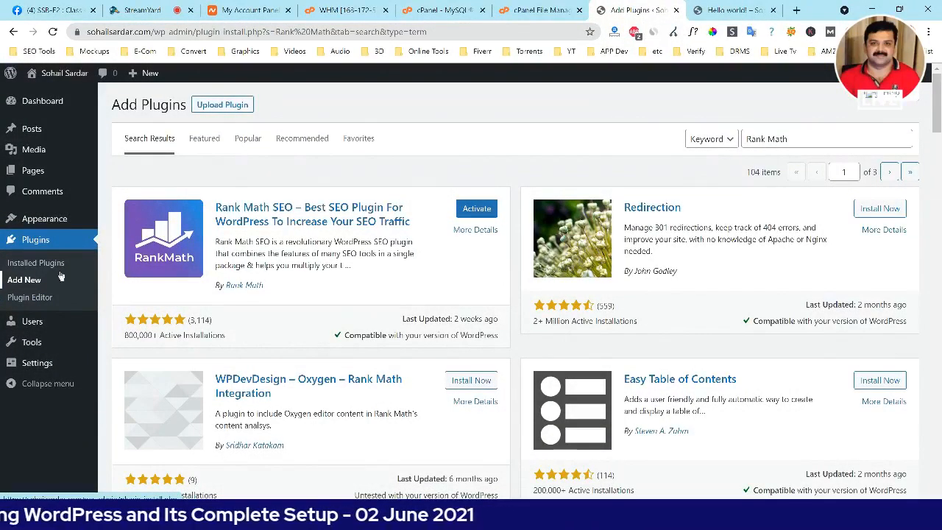
Open the list of installed plugins and delete Akismet Anti-Spam and Hello Dolly
{"action": "key", "text": "Print"}
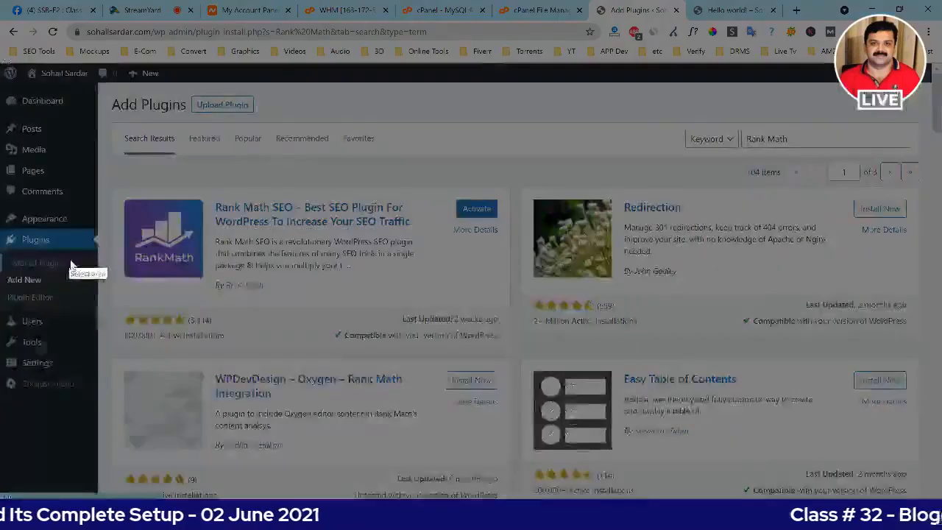
{"action": "left_click_drag", "start_coordinate": [72, 268], "coordinate": [3, 256]}
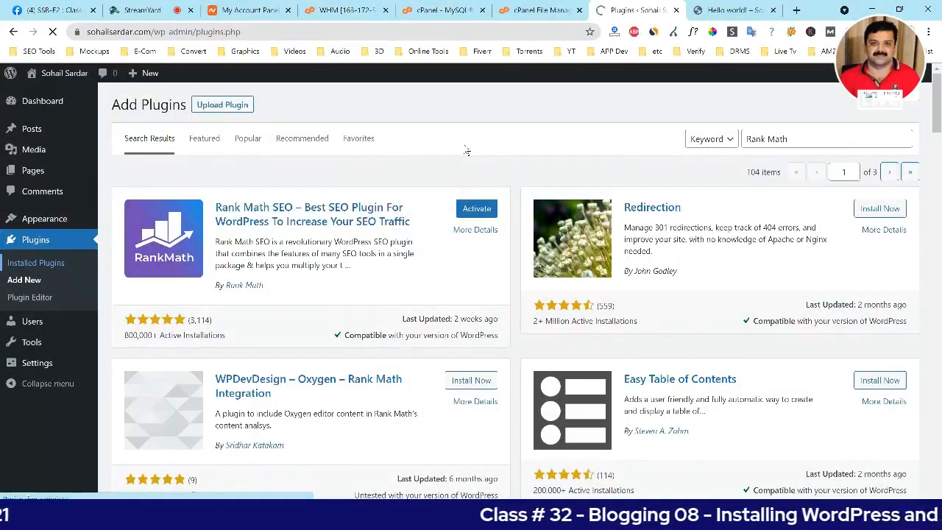
{"action": "scroll", "coordinate": [248, 301], "scroll_direction": "down", "scroll_amount": 2}
{"action": "scroll", "coordinate": [247, 287], "scroll_direction": "up", "scroll_amount": 1}
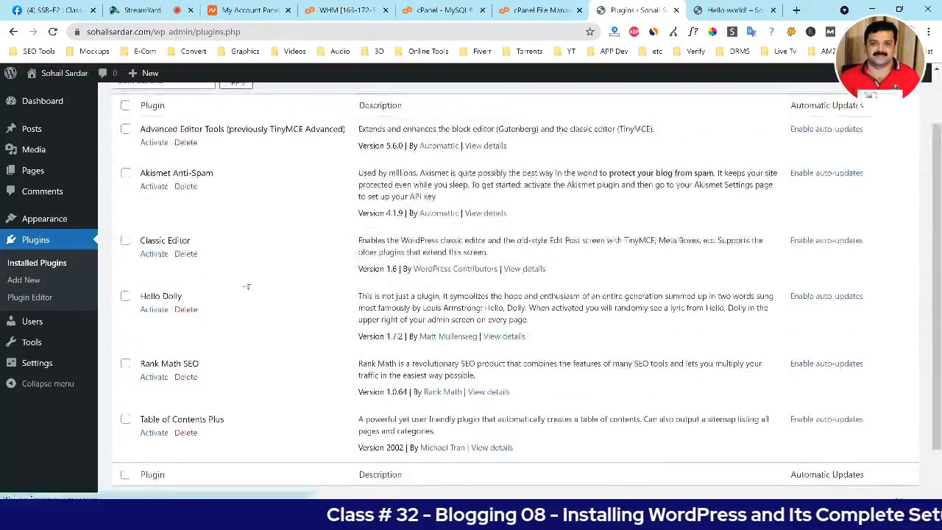
{"action": "left_click", "coordinate": [125, 106]}
{"action": "scroll", "coordinate": [214, 180], "scroll_direction": "up", "scroll_amount": 1}
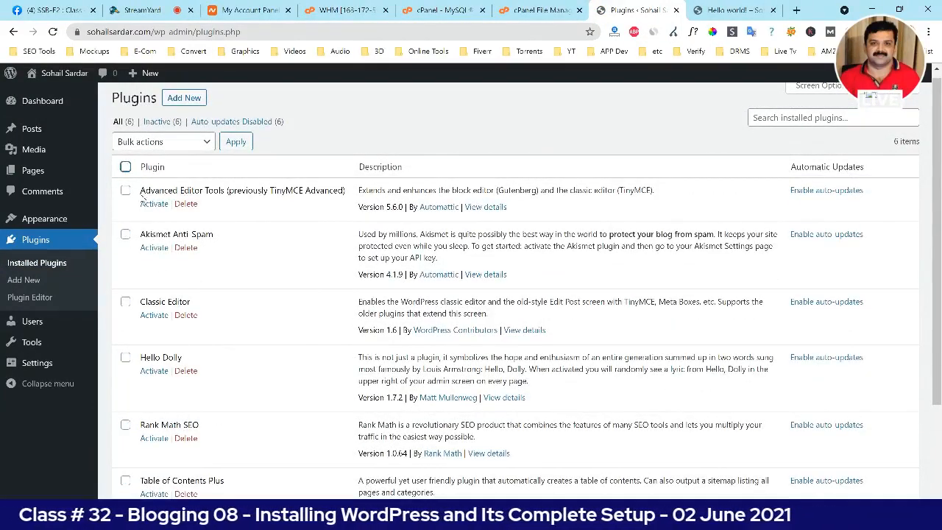
{"action": "left_click", "coordinate": [186, 248]}
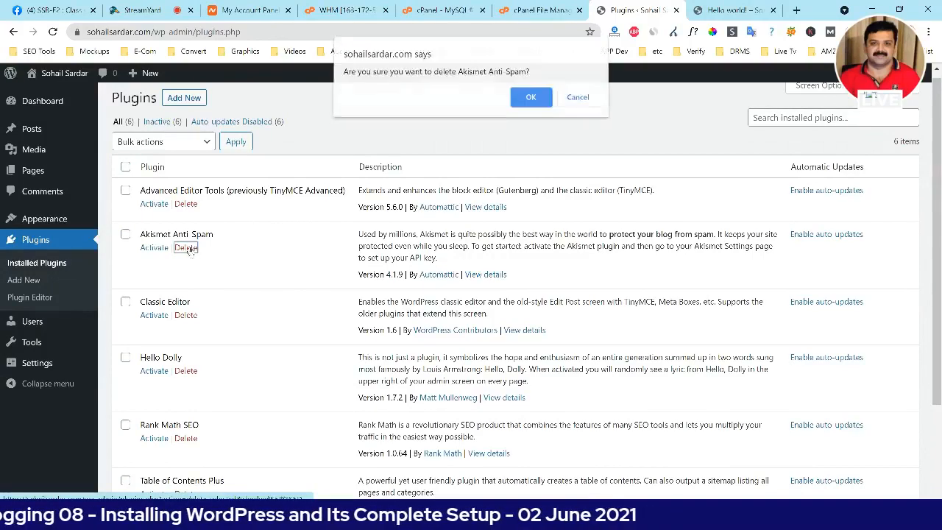
{"action": "left_click", "coordinate": [532, 106]}
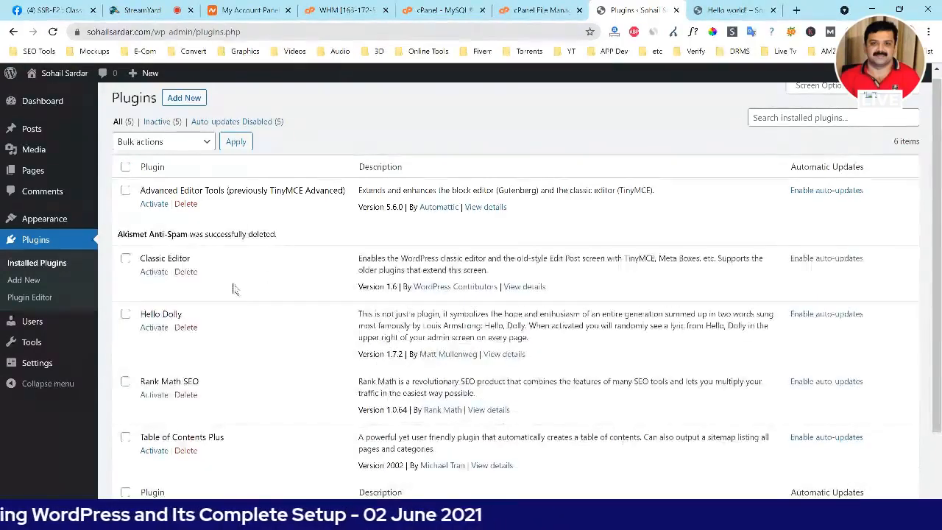
{"action": "left_click", "coordinate": [185, 329]}
{"action": "left_click", "coordinate": [531, 103]}
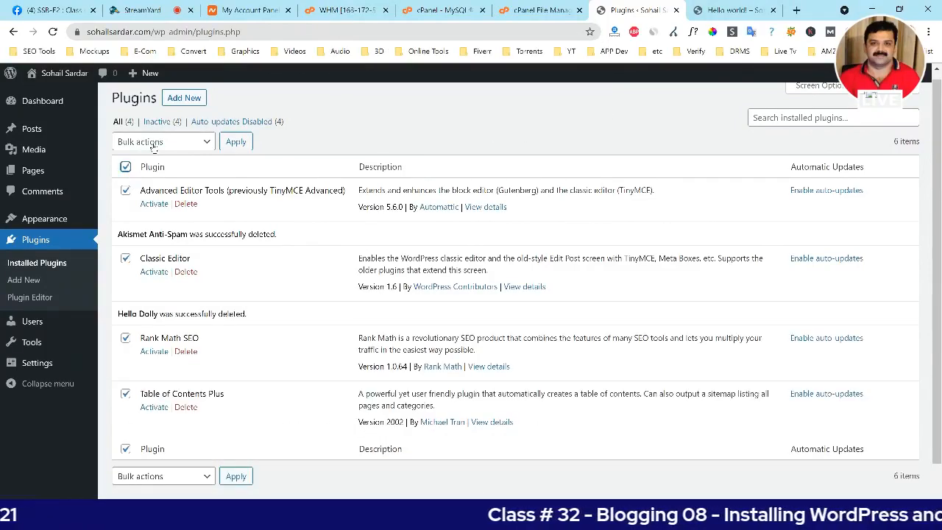
Bulk-activate Advanced Editor Tools, Classic Editor, Rank Math SEO and Table of Contents Plus
{"action": "left_click", "coordinate": [153, 142]}
{"action": "left_click", "coordinate": [150, 178]}
{"action": "left_click", "coordinate": [234, 142]}
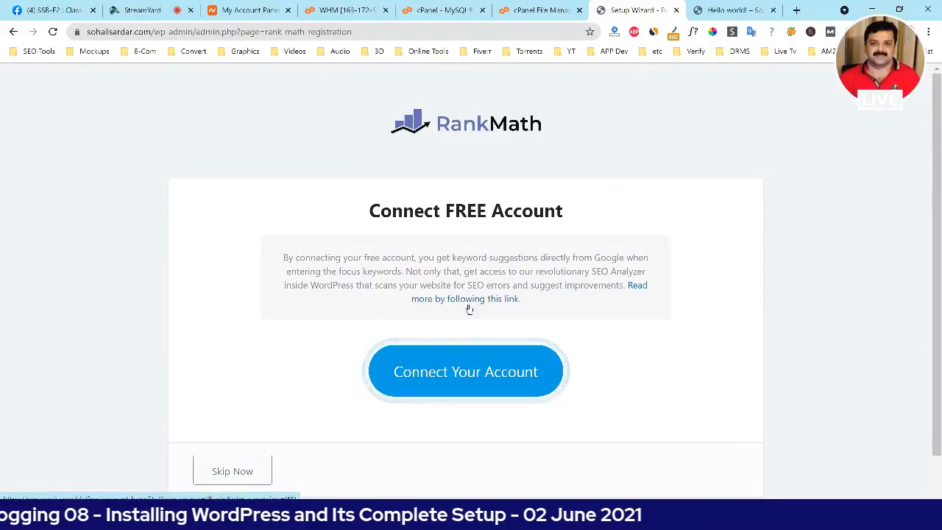
Skip connecting a Rank Math account and start the setup wizard in Advanced mode
{"action": "scroll", "coordinate": [468, 312], "scroll_direction": "down", "scroll_amount": 1}
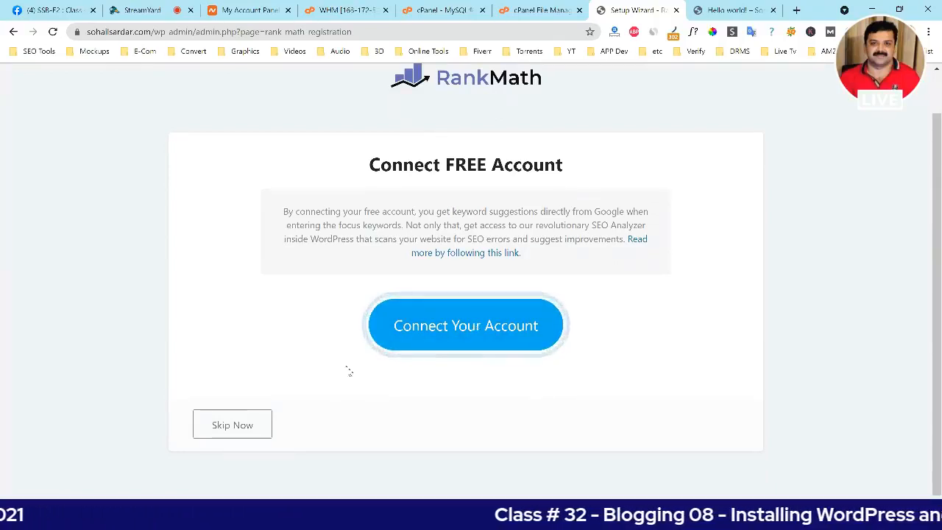
{"action": "left_click", "coordinate": [253, 418]}
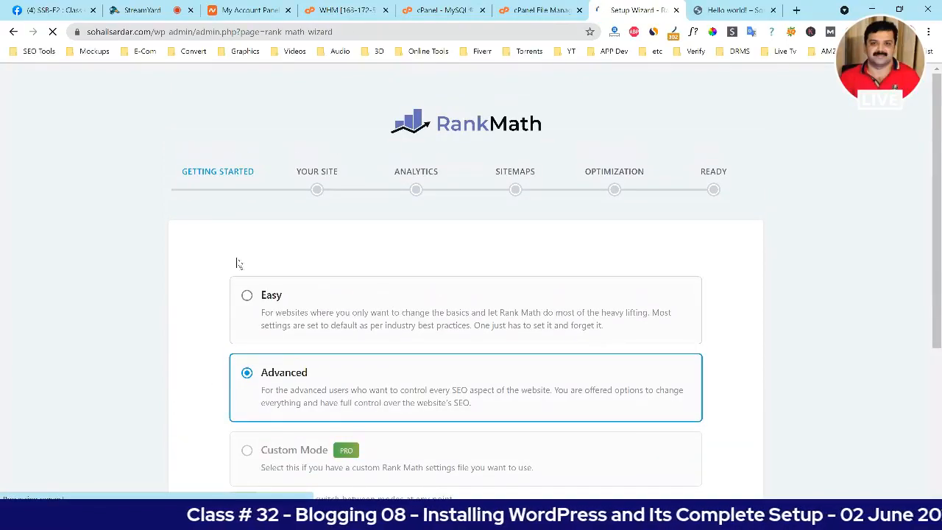
{"action": "scroll", "coordinate": [363, 372], "scroll_direction": "down", "scroll_amount": 3}
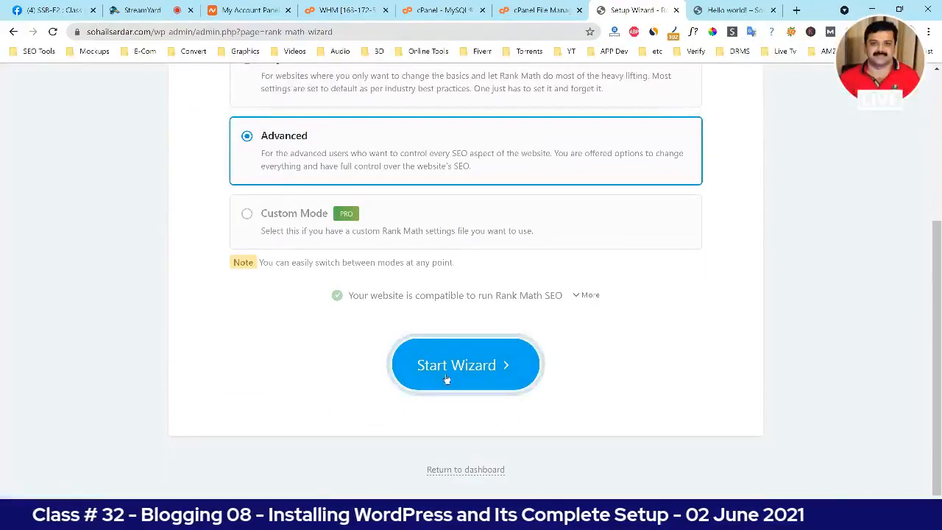
{"action": "left_click", "coordinate": [447, 380]}
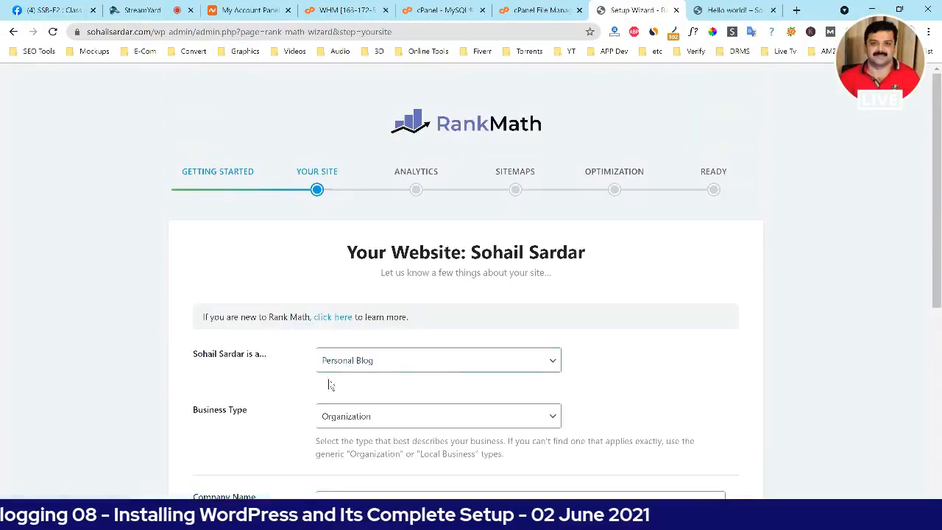
Save the wizard's Your Site settings with Personal Blog as the site type and no logo or social share image
{"action": "scroll", "coordinate": [235, 361], "scroll_direction": "down", "scroll_amount": 2}
{"action": "scroll", "coordinate": [236, 361], "scroll_direction": "up", "scroll_amount": 1}
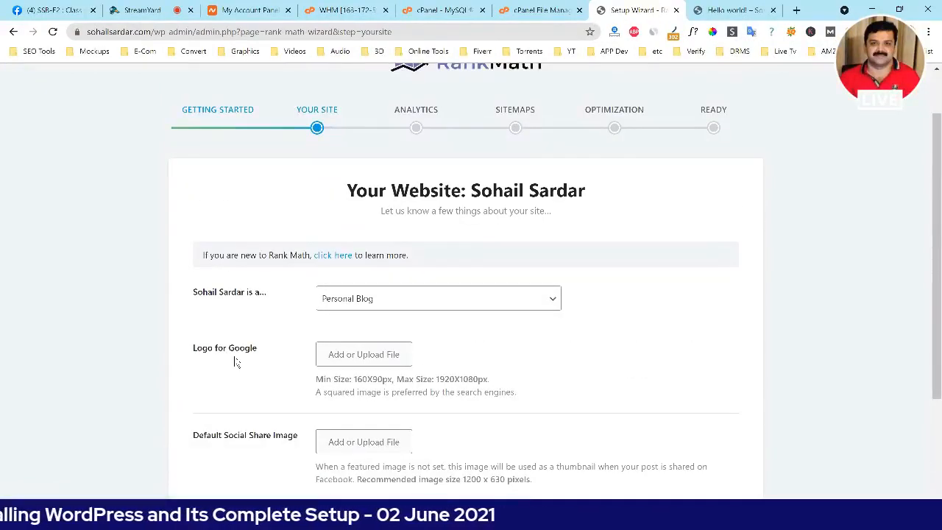
{"action": "scroll", "coordinate": [362, 262], "scroll_direction": "up", "scroll_amount": 1}
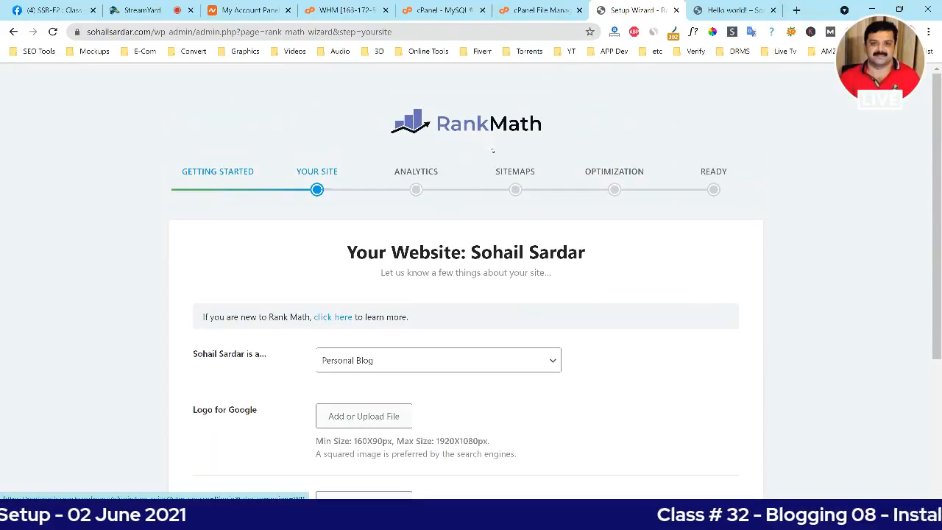
{"action": "scroll", "coordinate": [343, 315], "scroll_direction": "down", "scroll_amount": 1}
{"action": "scroll", "coordinate": [324, 291], "scroll_direction": "up", "scroll_amount": 1}
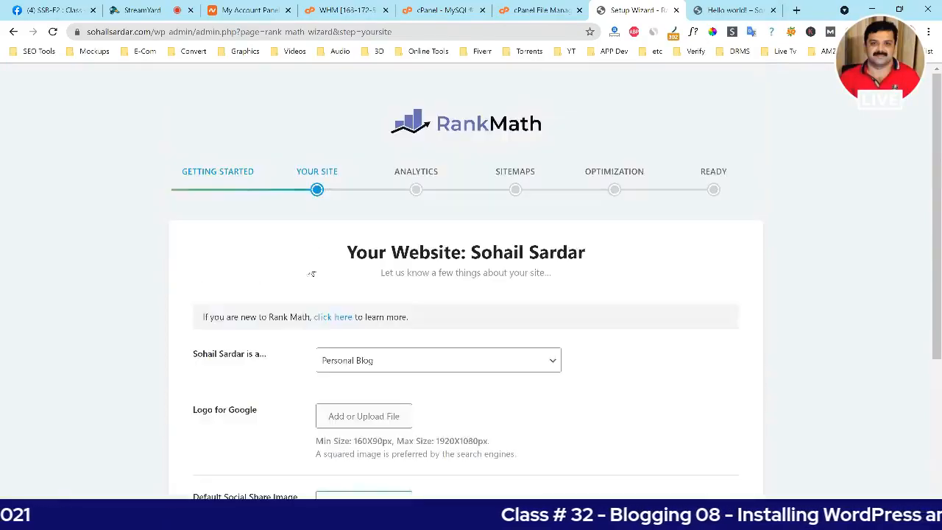
{"action": "left_click_drag", "start_coordinate": [193, 31], "coordinate": [521, 4]}
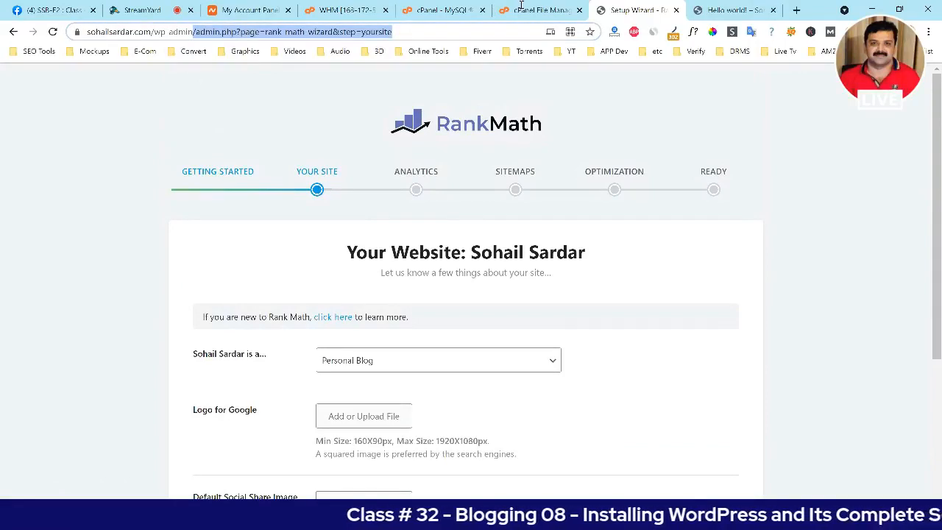
{"action": "scroll", "coordinate": [676, 255], "scroll_direction": "down", "scroll_amount": 3}
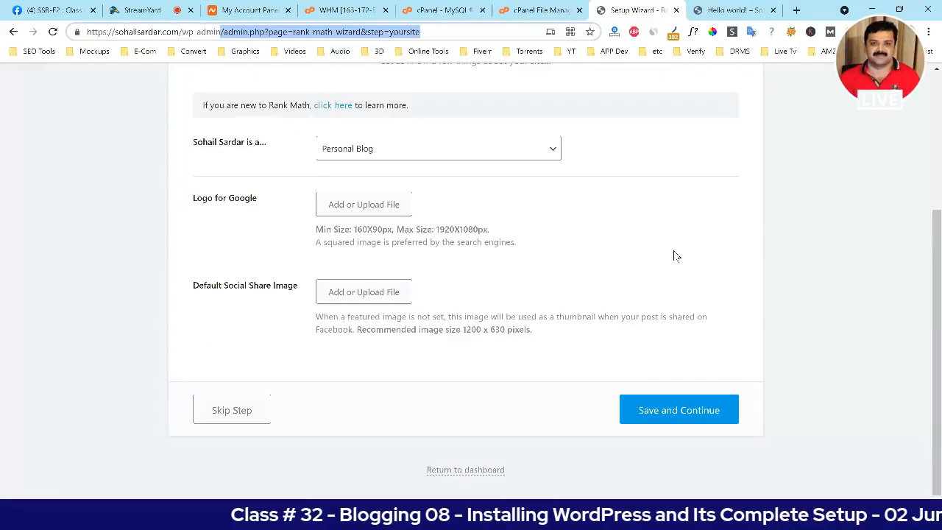
{"action": "left_click", "coordinate": [710, 427]}
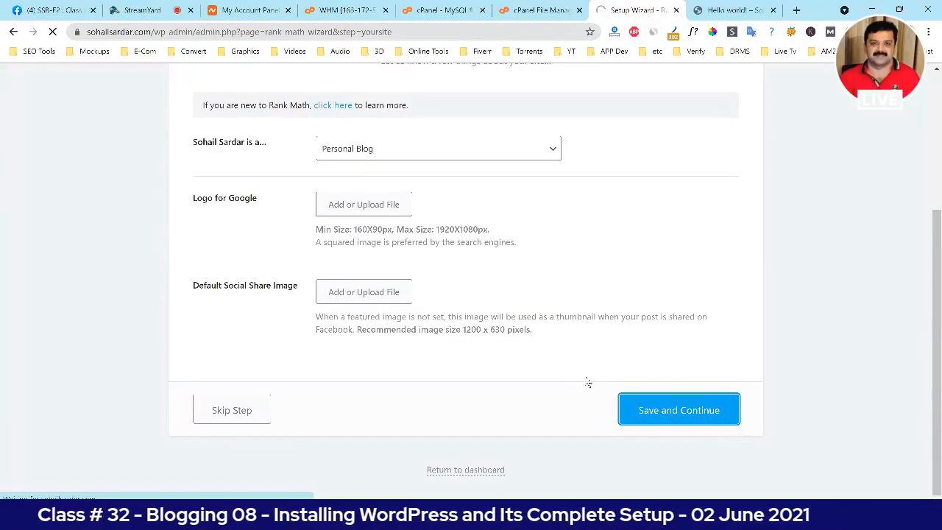
{"action": "left_click_drag", "start_coordinate": [185, 204], "coordinate": [246, 204]}
{"action": "left_click_drag", "start_coordinate": [199, 295], "coordinate": [300, 296]}
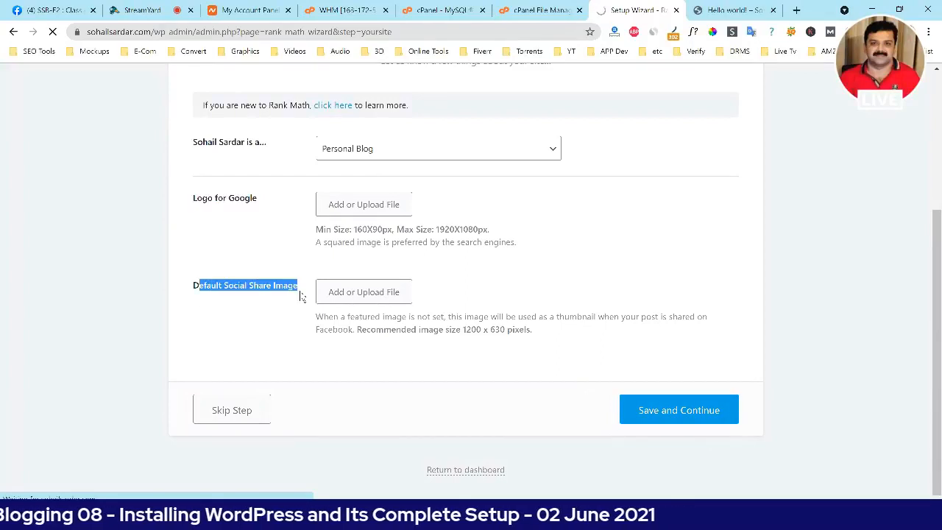
{"action": "left_click", "coordinate": [252, 331]}
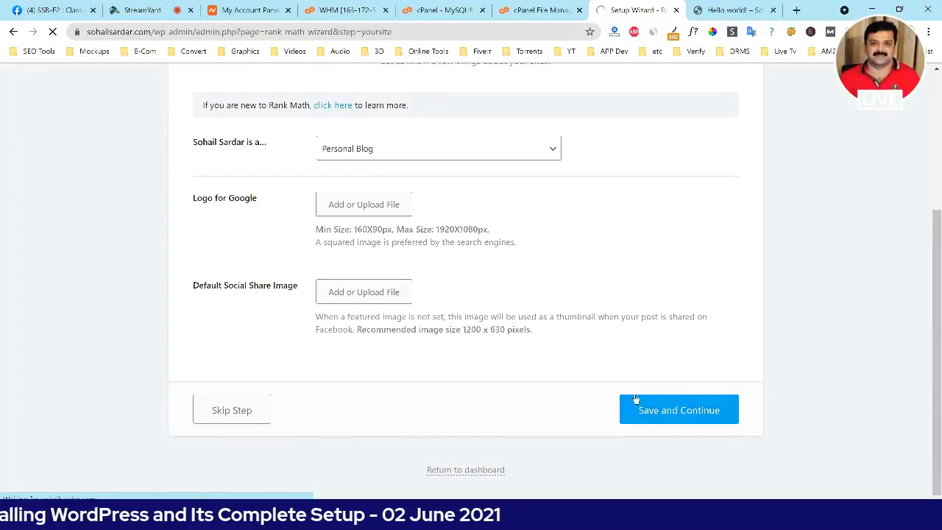
{"action": "scroll", "coordinate": [574, 364], "scroll_direction": "up", "scroll_amount": 2}
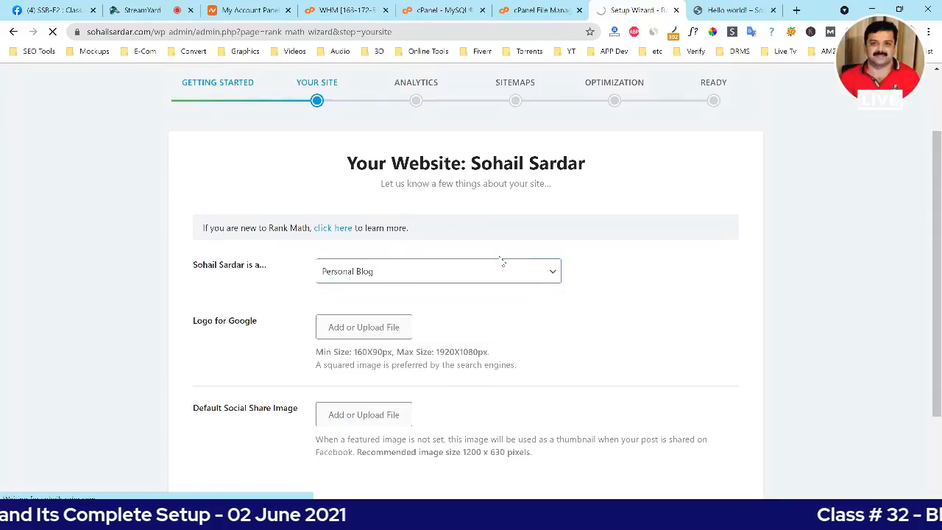
{"action": "scroll", "coordinate": [500, 265], "scroll_direction": "up", "scroll_amount": 2}
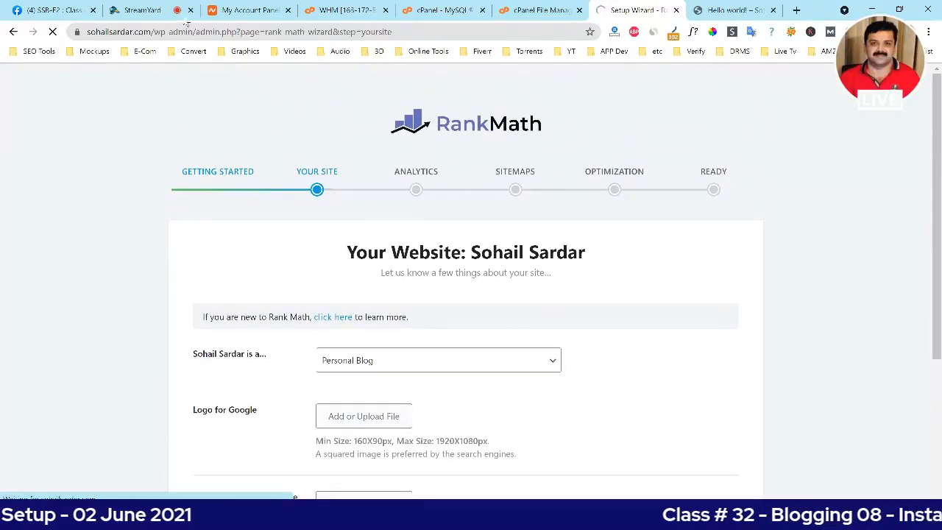
Read the viewer comments in the StreamYard studio and return to the Rank Math setup wizard
{"action": "left_click", "coordinate": [144, 9]}
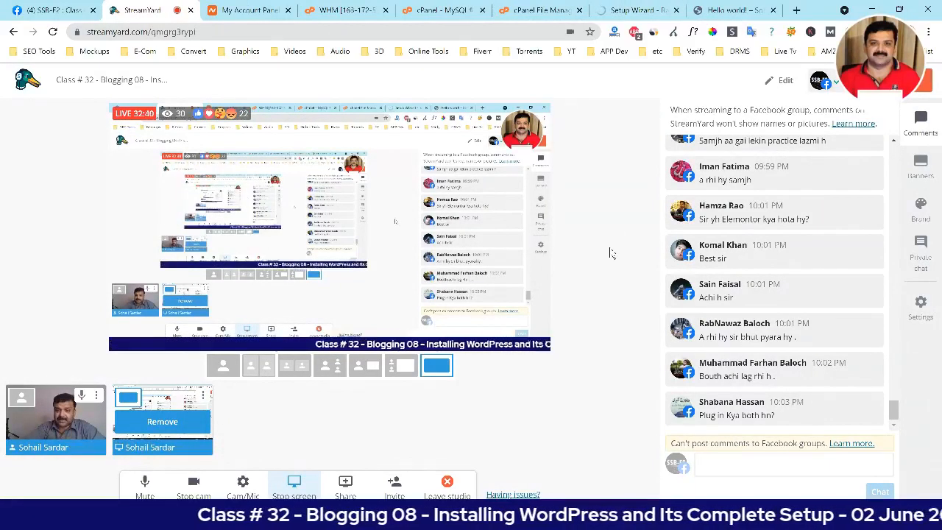
{"action": "left_click", "coordinate": [639, 10]}
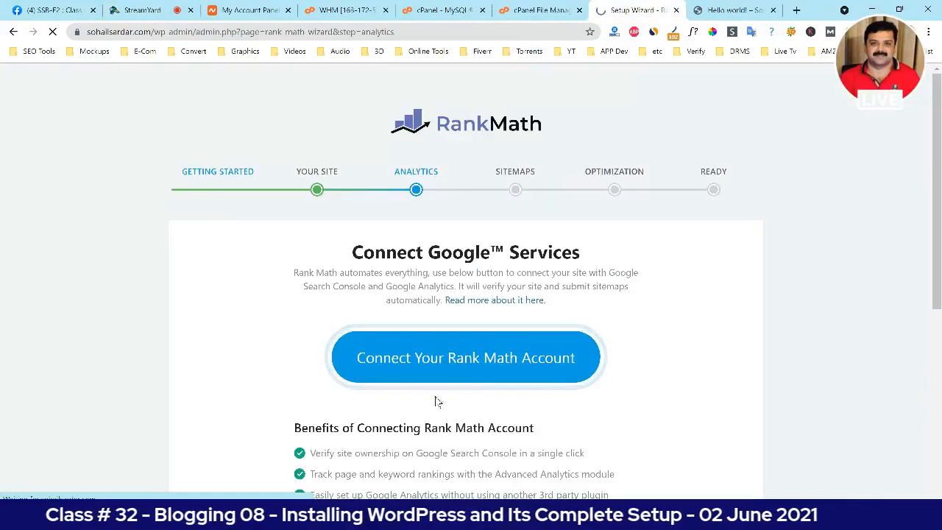
Finish the Rank Math wizard without connecting Google services, keeping the offered sitemap and SEO Tweaks settings, and go to the Rank Math dashboard
{"action": "scroll", "coordinate": [605, 372], "scroll_direction": "down", "scroll_amount": 5}
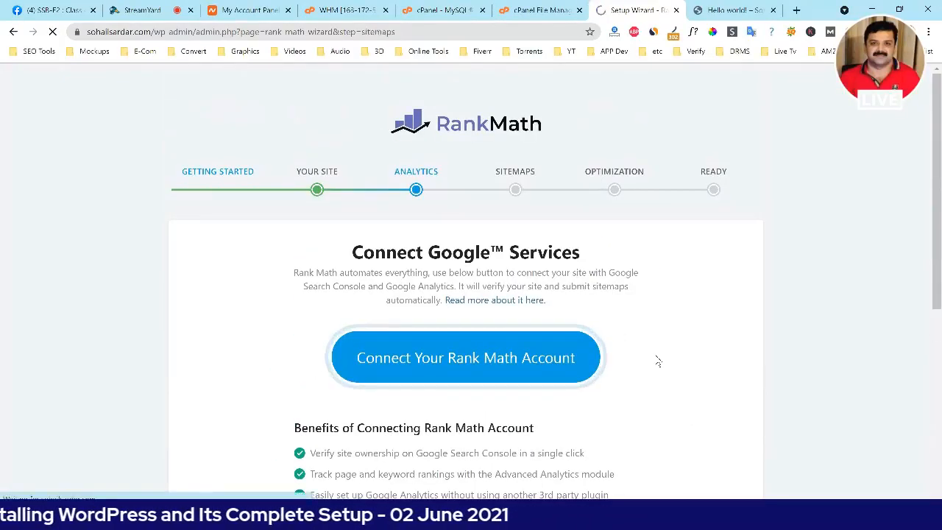
{"action": "scroll", "coordinate": [647, 382], "scroll_direction": "down", "scroll_amount": 5}
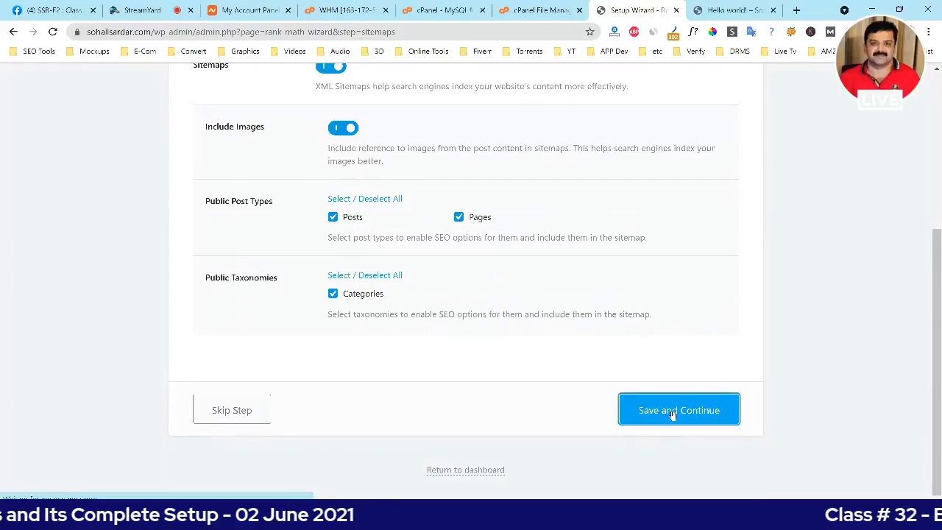
{"action": "scroll", "coordinate": [669, 412], "scroll_direction": "up", "scroll_amount": 5}
{"action": "scroll", "coordinate": [669, 411], "scroll_direction": "down", "scroll_amount": 3}
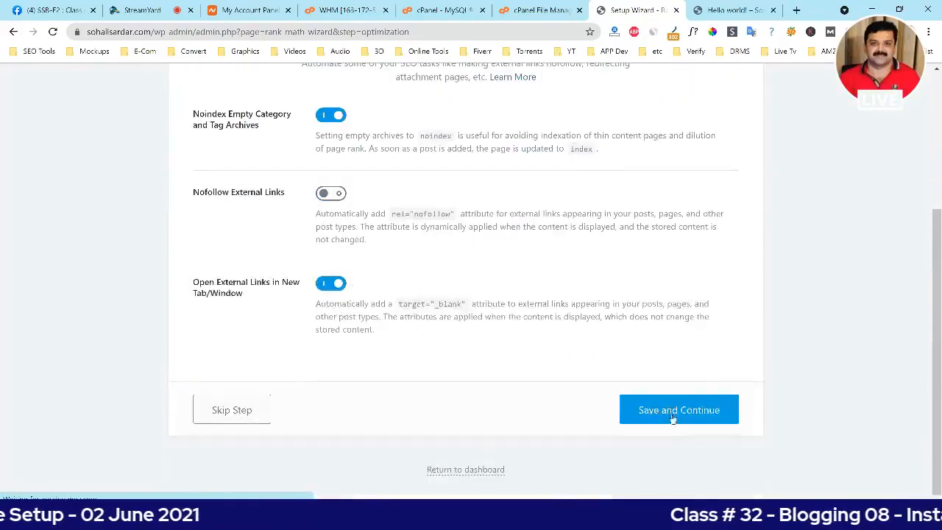
{"action": "left_click", "coordinate": [678, 408]}
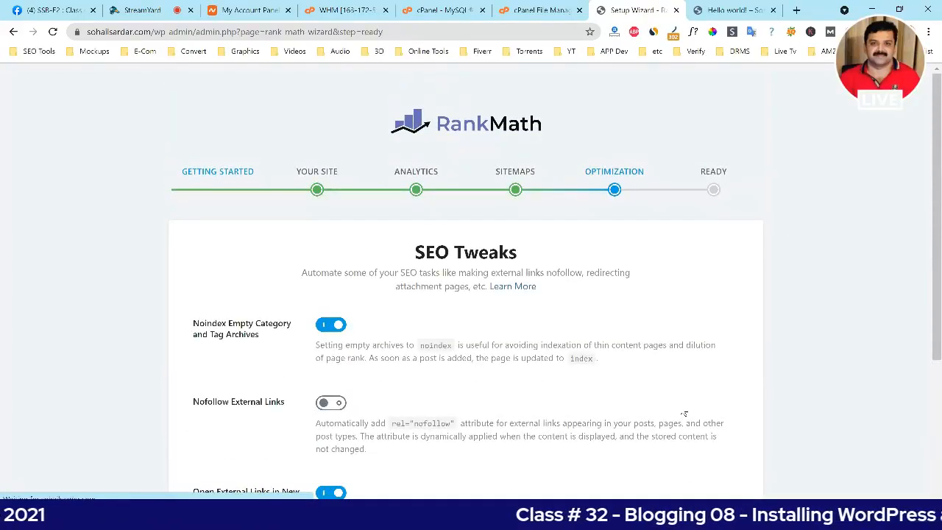
{"action": "scroll", "coordinate": [677, 424], "scroll_direction": "down", "scroll_amount": 1}
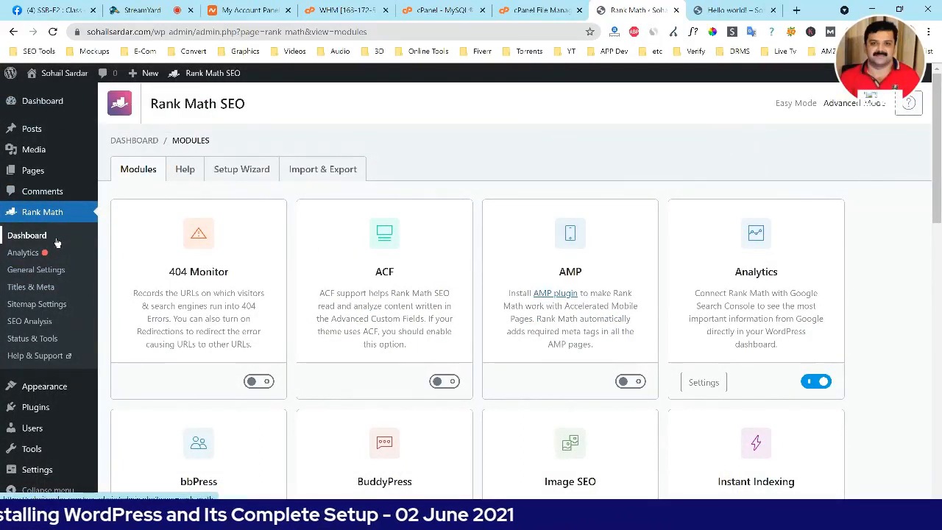
Reload the Hello world! post on the live site and check the viewer comments in the StreamYard studio
{"action": "left_click", "coordinate": [151, 10]}
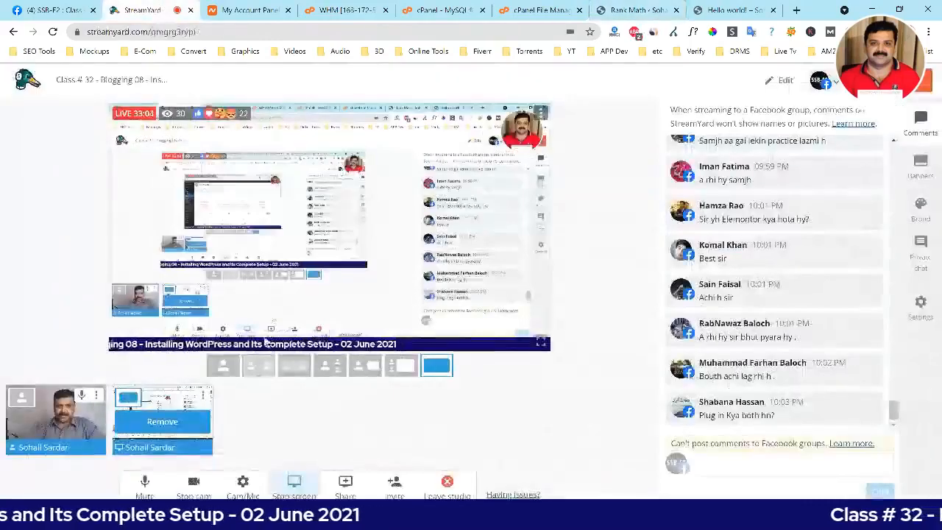
{"action": "left_click", "coordinate": [722, 9]}
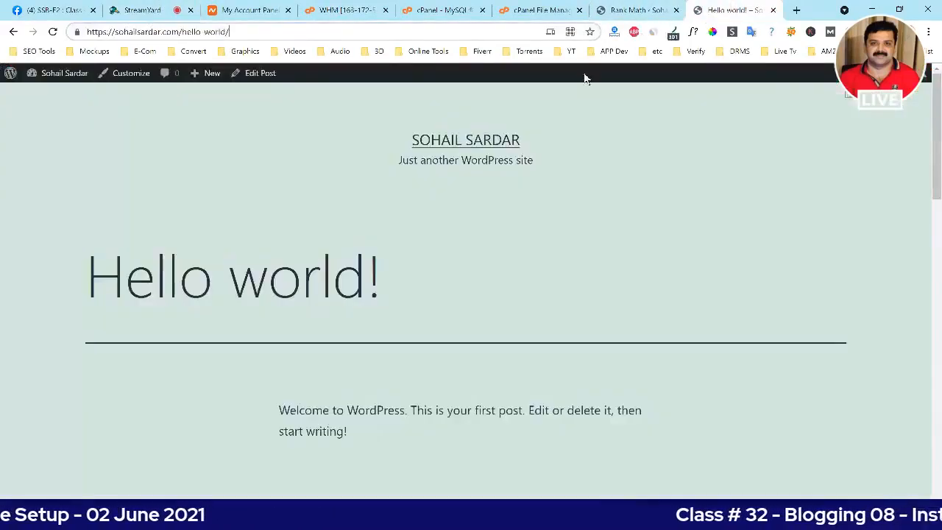
{"action": "left_click", "coordinate": [53, 33]}
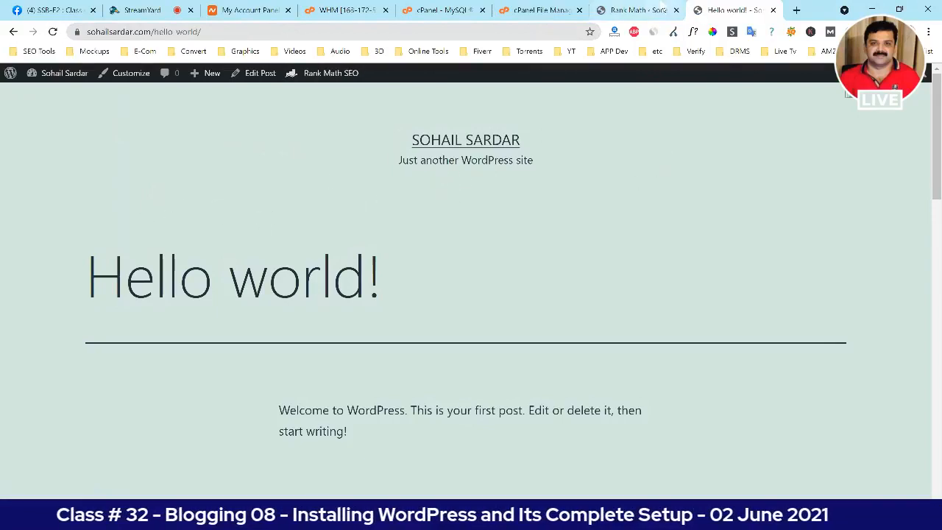
{"action": "left_click", "coordinate": [635, 10]}
{"action": "left_click", "coordinate": [172, 9]}
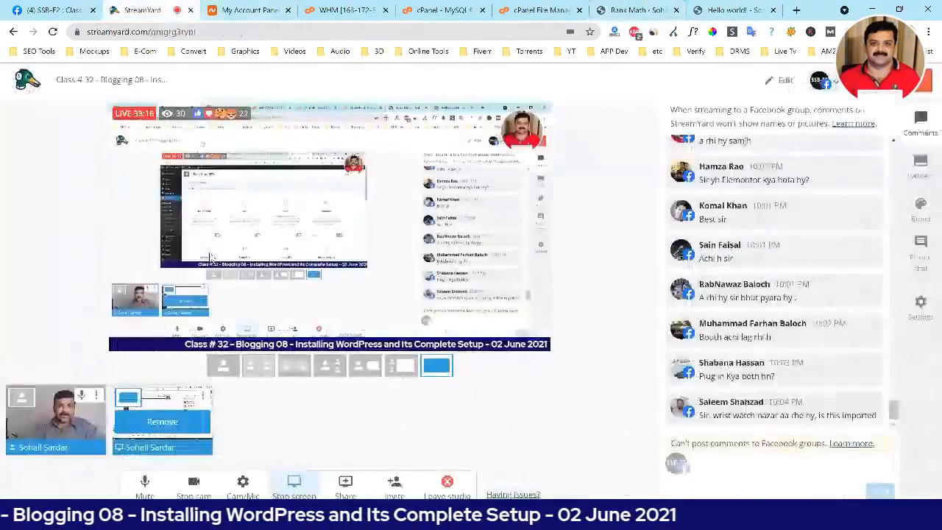
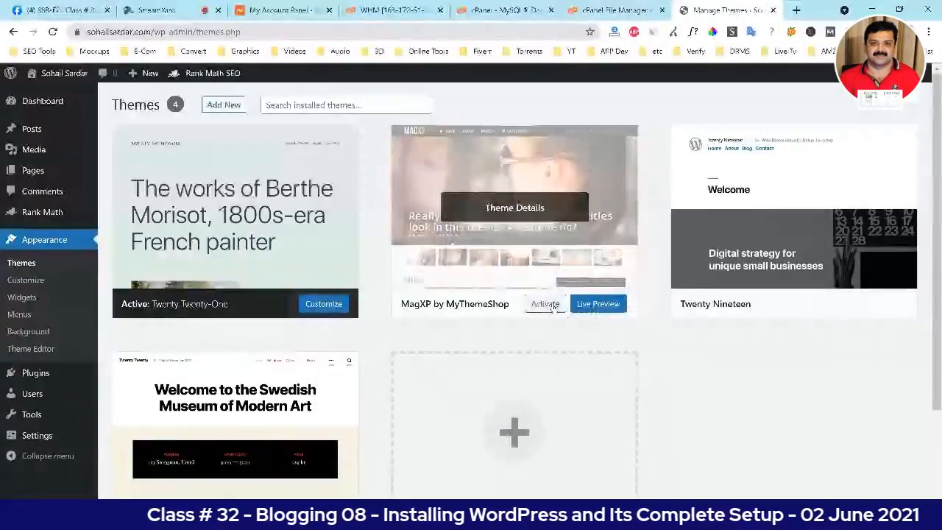
Activate the MagXP theme by MyThemeShop and dismiss its welcome notice
{"action": "left_click", "coordinate": [545, 304]}
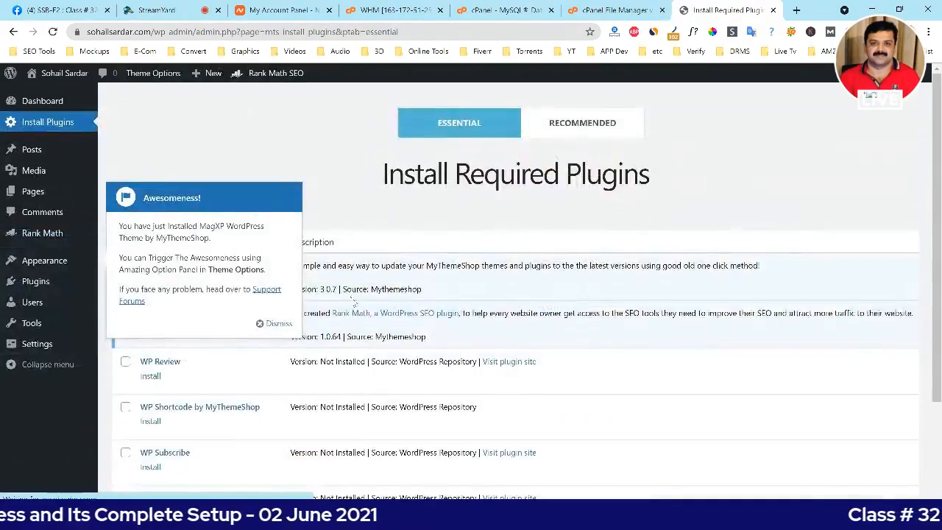
{"action": "left_click", "coordinate": [272, 324]}
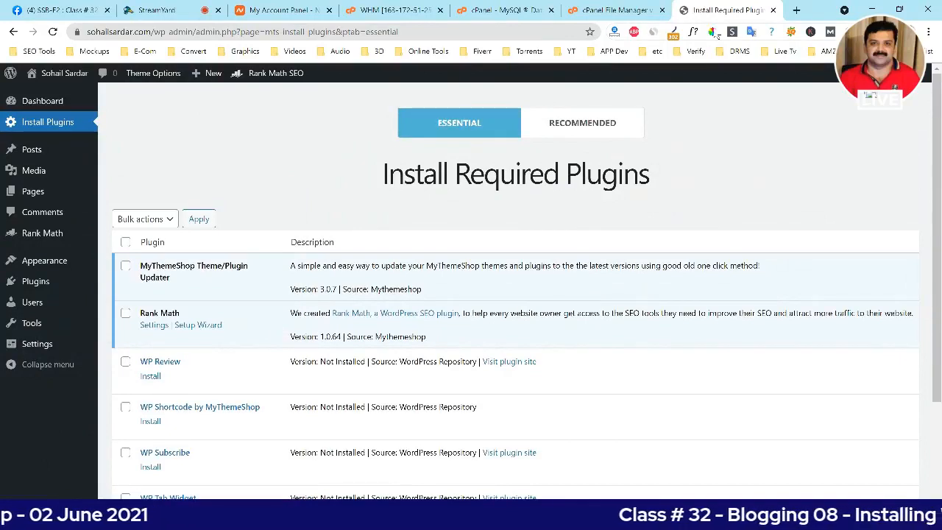
Load the site's home page in a new browser tab, using the domain copied from the admin address
{"action": "mouse_move", "coordinate": [63, 73]}
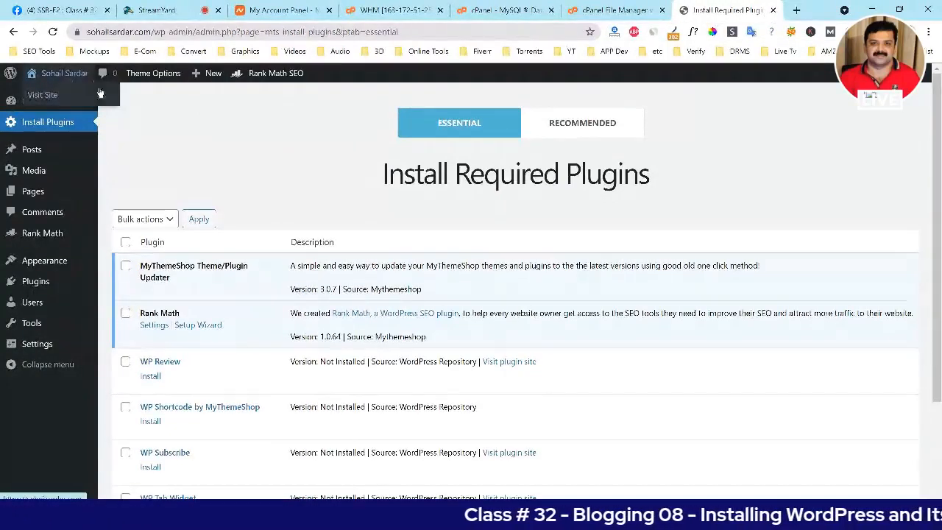
{"action": "left_click_drag", "start_coordinate": [152, 33], "coordinate": [51, 38]}
{"action": "key", "text": "ctrl+c"}
{"action": "left_click", "coordinate": [794, 10]}
{"action": "key", "text": "ctrl+v"}
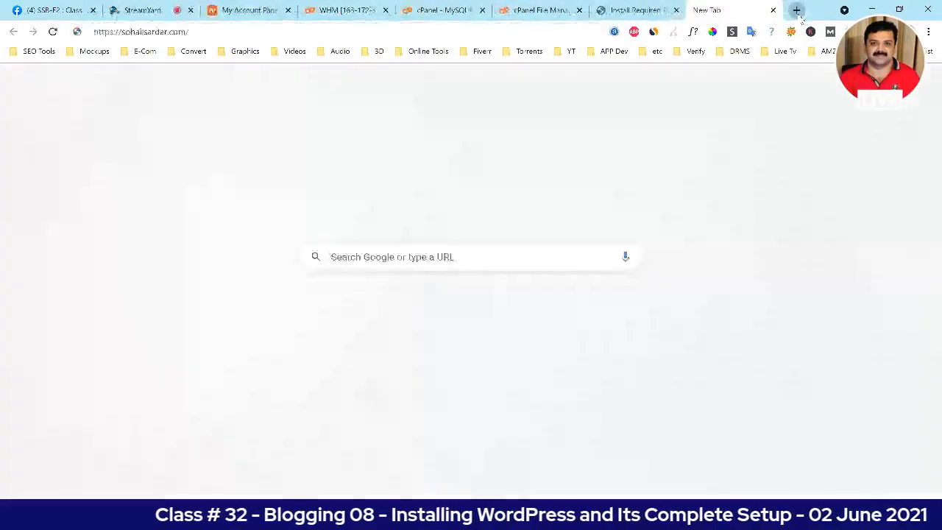
{"action": "key", "text": "Return"}
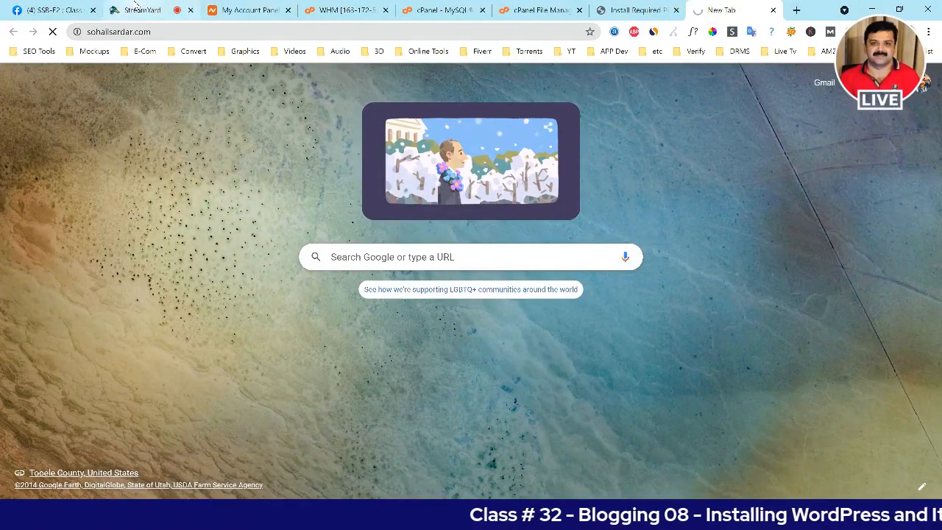
Show the viewer's question about sharing the website link and the one about launching a website on the StreamYard stream, hiding each again
{"action": "left_click", "coordinate": [136, 9]}
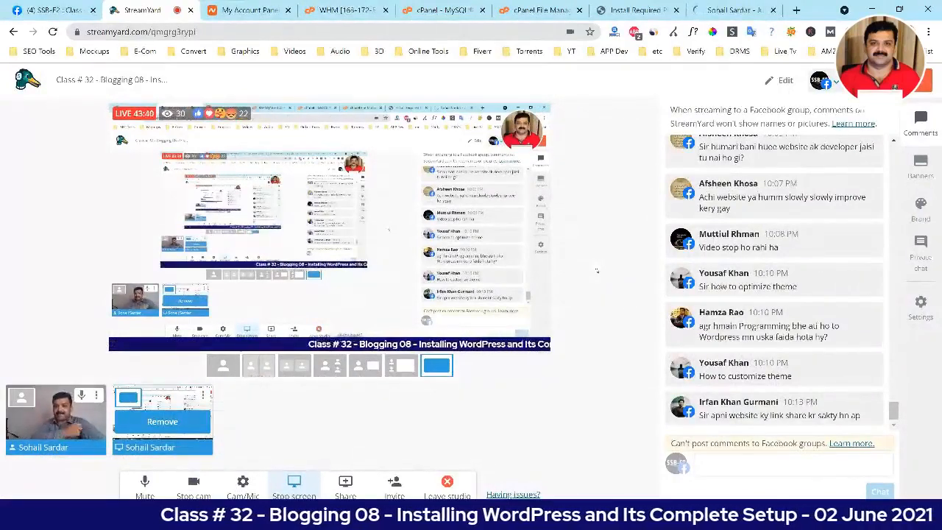
{"action": "left_click", "coordinate": [761, 400]}
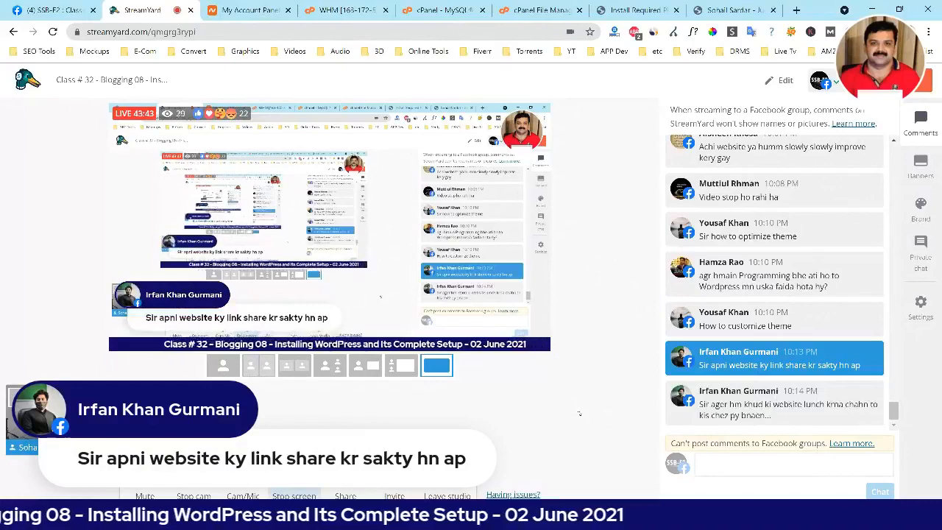
{"action": "left_click", "coordinate": [736, 365]}
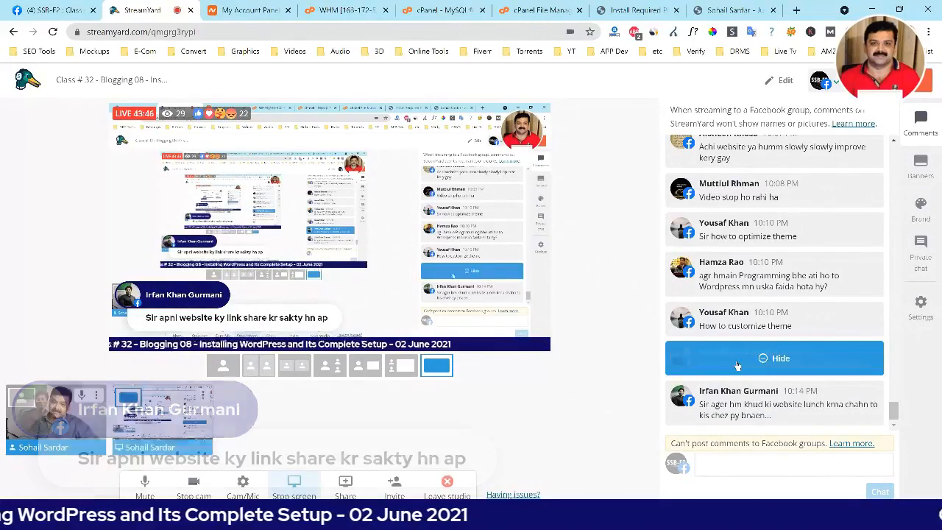
{"action": "left_click", "coordinate": [770, 402]}
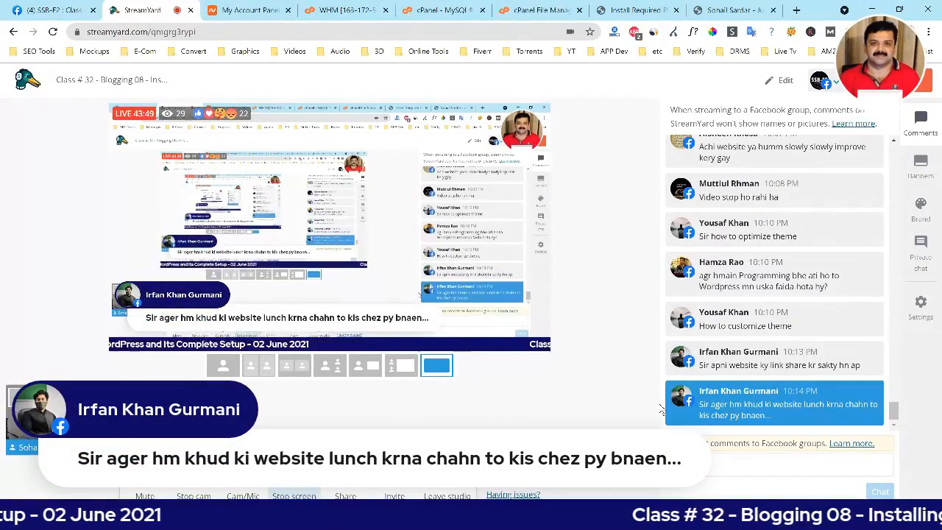
{"action": "left_click", "coordinate": [768, 402]}
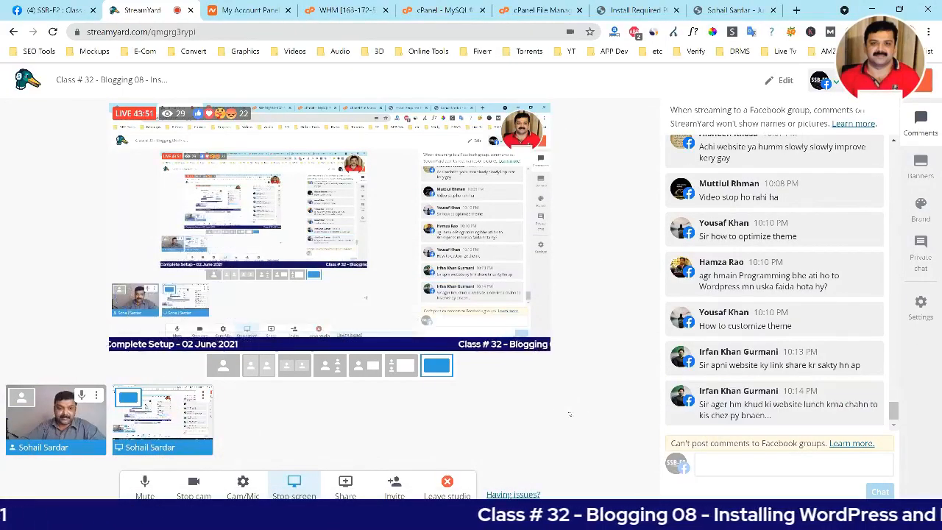
Examine the live home page in the MagXP theme, including its post list, sidebar and header search box
{"action": "left_click", "coordinate": [756, 10]}
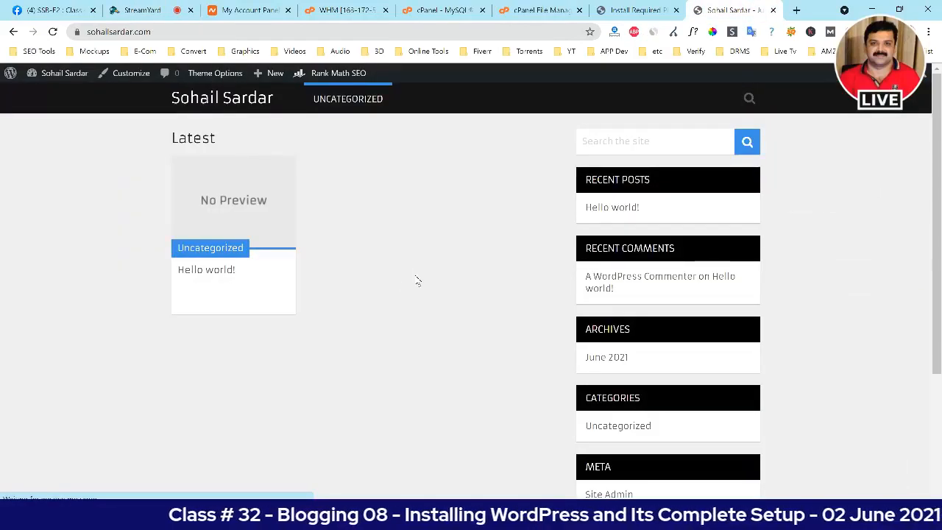
{"action": "scroll", "coordinate": [417, 280], "scroll_direction": "down", "scroll_amount": 3}
{"action": "scroll", "coordinate": [416, 280], "scroll_direction": "up", "scroll_amount": 3}
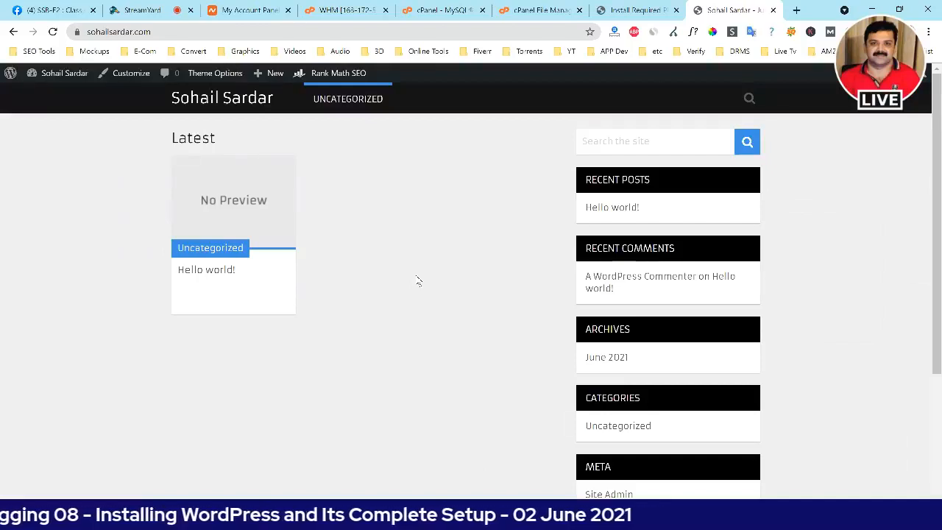
{"action": "scroll", "coordinate": [419, 294], "scroll_direction": "down", "scroll_amount": 3}
{"action": "scroll", "coordinate": [420, 305], "scroll_direction": "up", "scroll_amount": 3}
{"action": "left_click", "coordinate": [748, 99]}
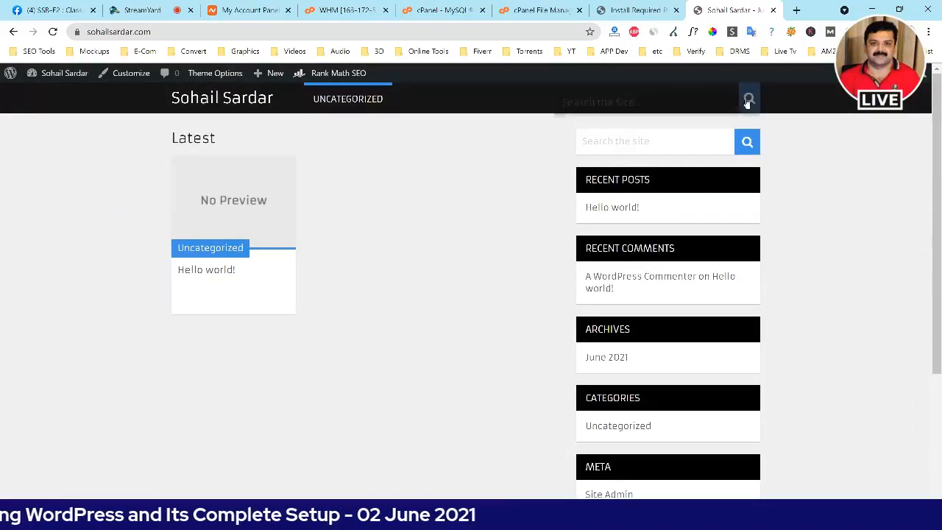
{"action": "left_click", "coordinate": [747, 103]}
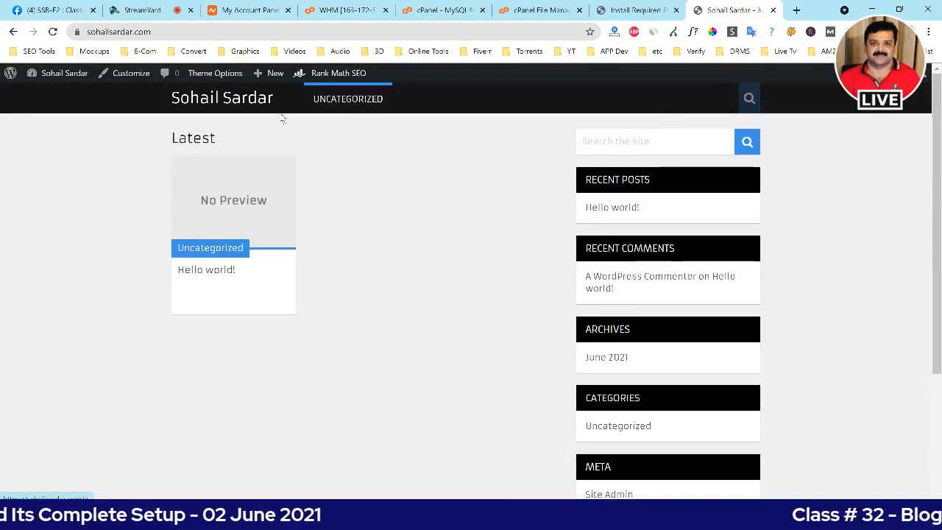
Frame the home page's header, sidebar and Hello world! post card in turn with screen-capture selections
{"action": "key", "text": "Print"}
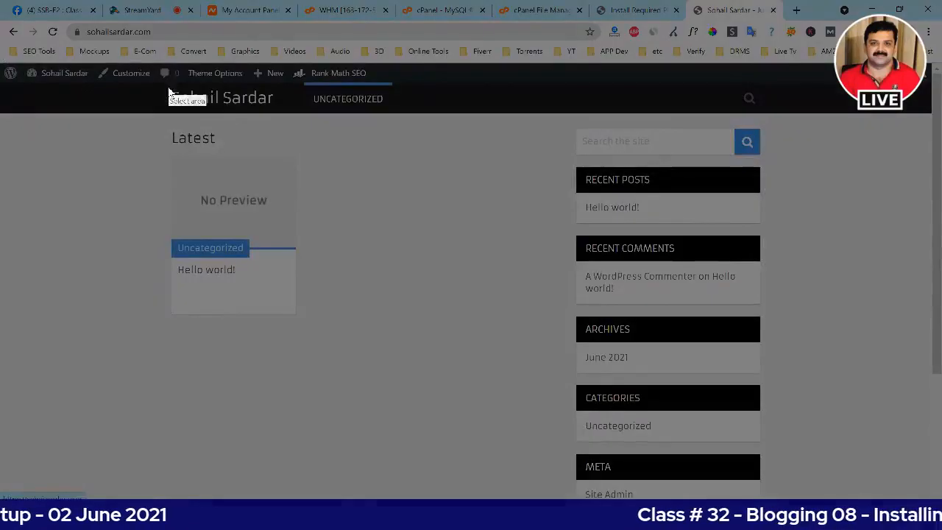
{"action": "left_click_drag", "start_coordinate": [169, 90], "coordinate": [734, 97]}
{"action": "key", "text": "Escape"}
{"action": "key", "text": "Print"}
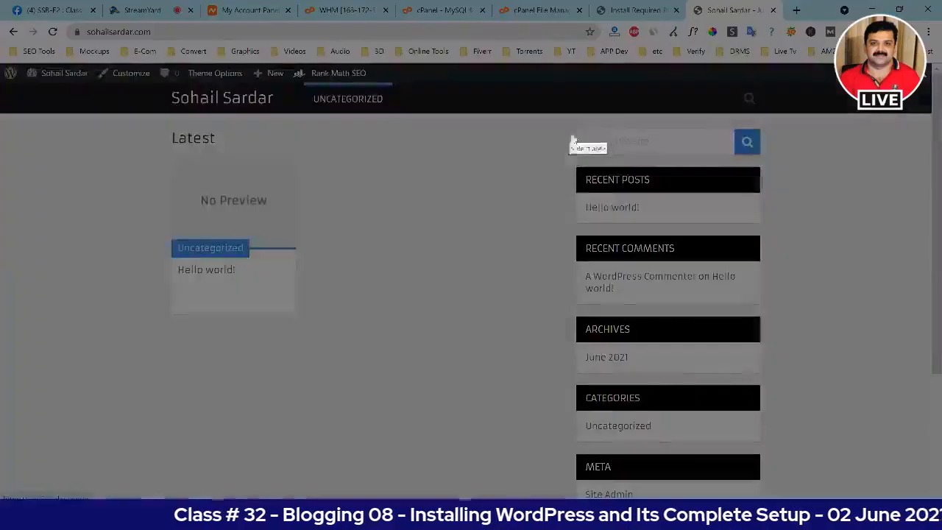
{"action": "left_click_drag", "start_coordinate": [575, 127], "coordinate": [763, 515]}
{"action": "key", "text": "Escape"}
{"action": "key", "text": "Print"}
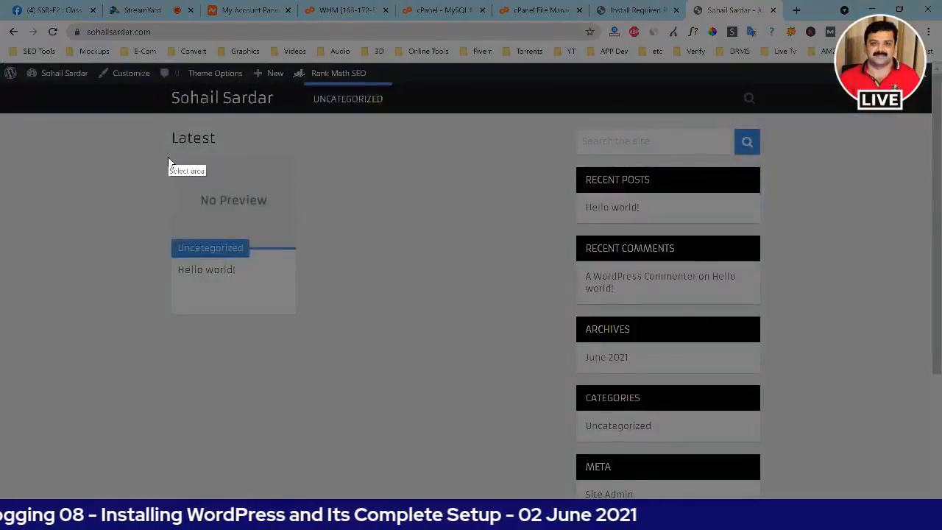
{"action": "left_click_drag", "start_coordinate": [167, 157], "coordinate": [298, 315]}
{"action": "key", "text": "ctrl+c"}
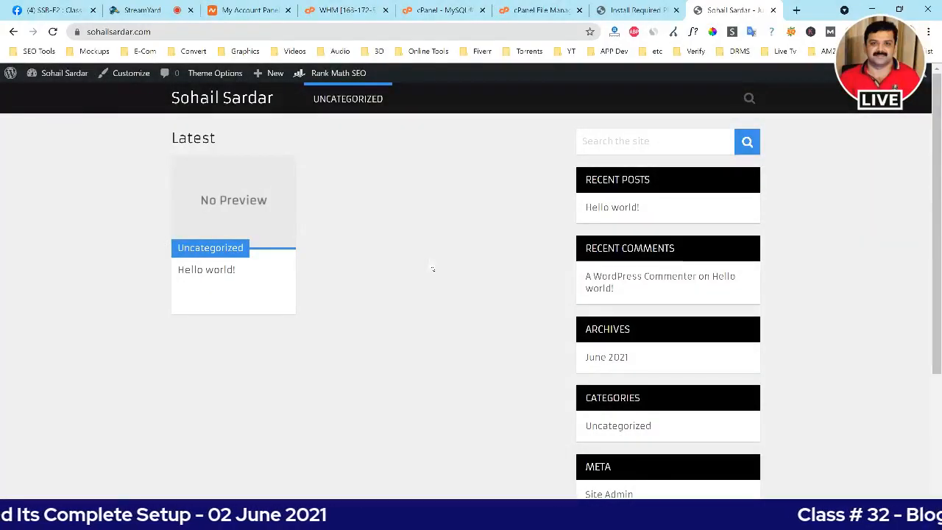
Check the required plugins page, return to the live home page and start adding a new page from it
{"action": "left_click", "coordinate": [637, 10]}
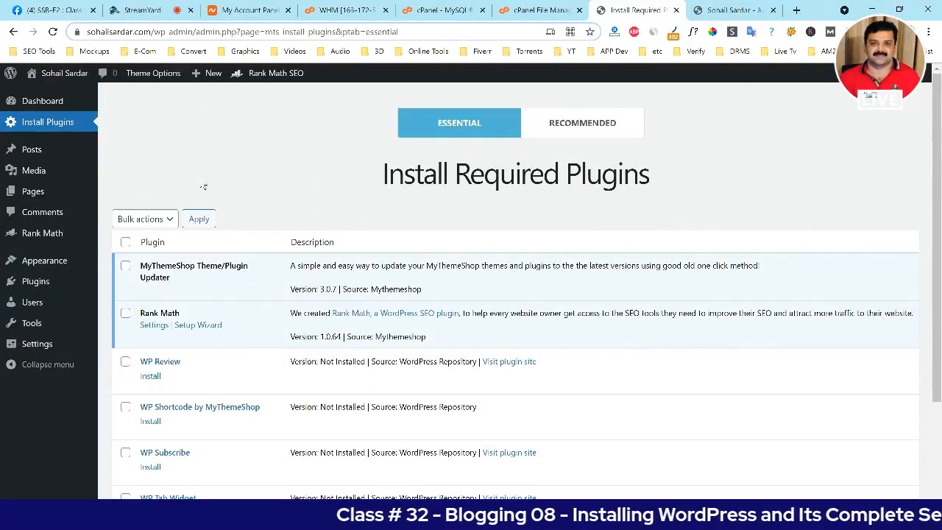
{"action": "key", "text": "ctrl+Tab"}
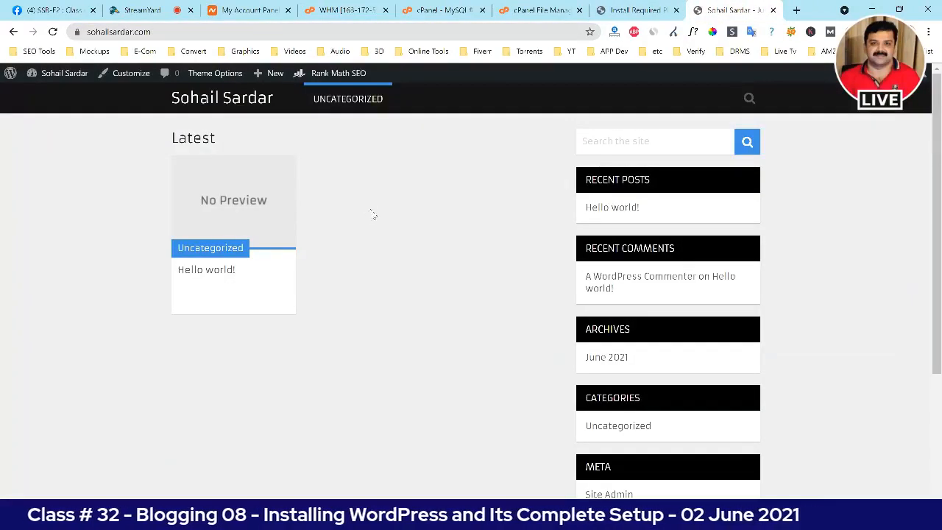
{"action": "mouse_move", "coordinate": [269, 74]}
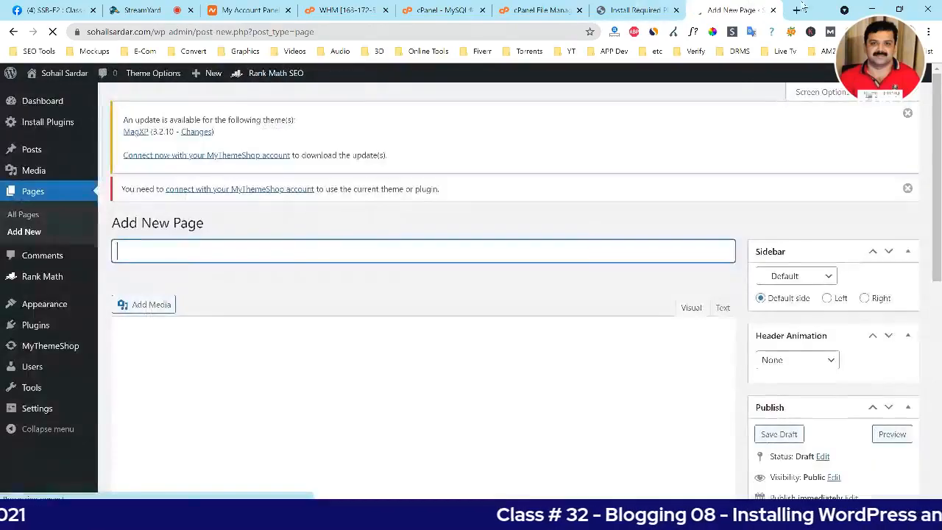
Open the vivo V21 article on propakistani.pk in a new browser tab and copy its headline
{"action": "left_click", "coordinate": [797, 10]}
{"action": "type", "text": "propakistani.pk"}
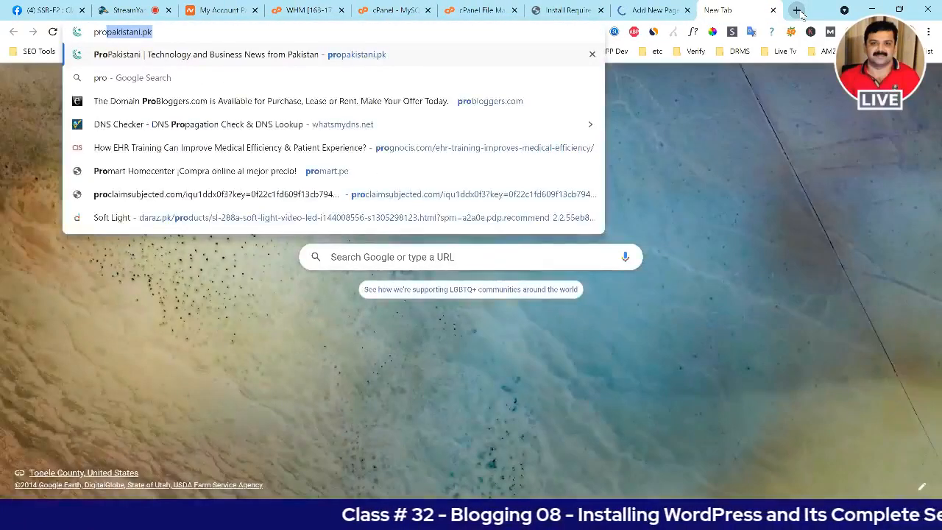
{"action": "key", "text": "Return"}
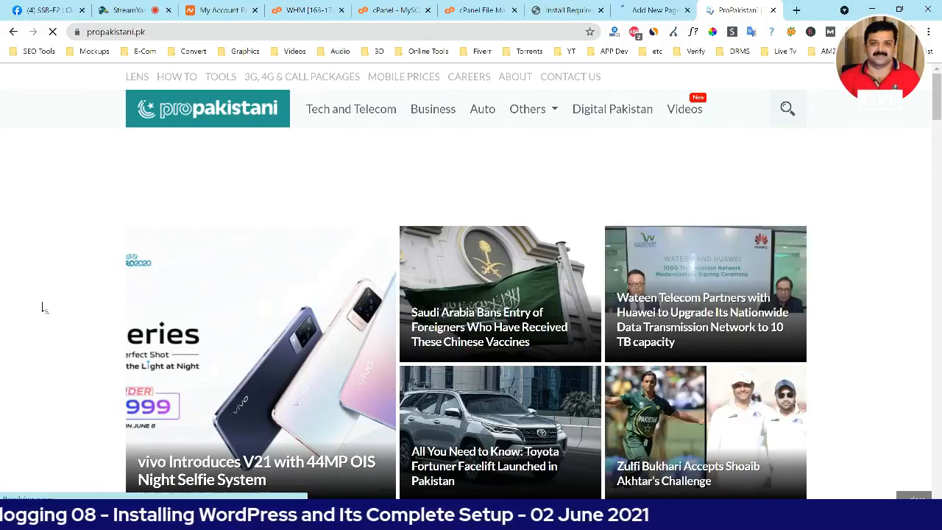
{"action": "left_click", "coordinate": [177, 298]}
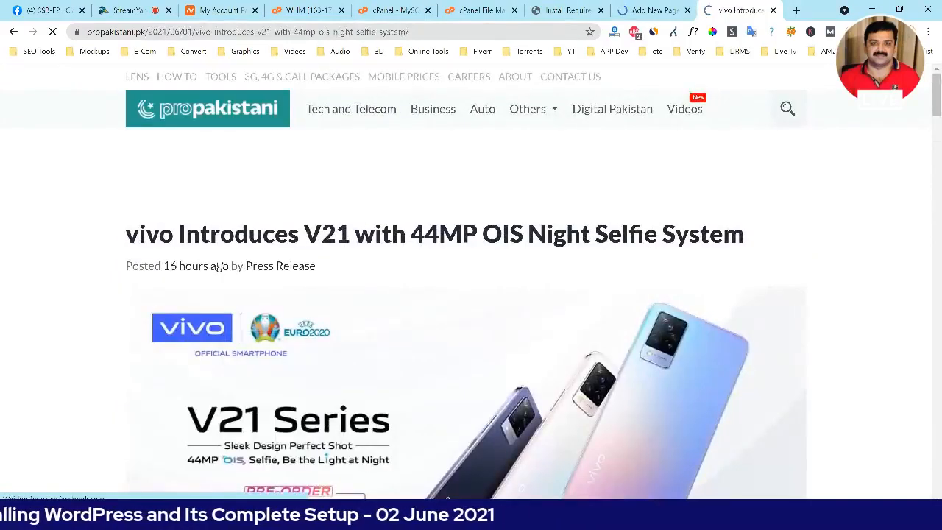
{"action": "left_click_drag", "start_coordinate": [125, 234], "coordinate": [740, 237]}
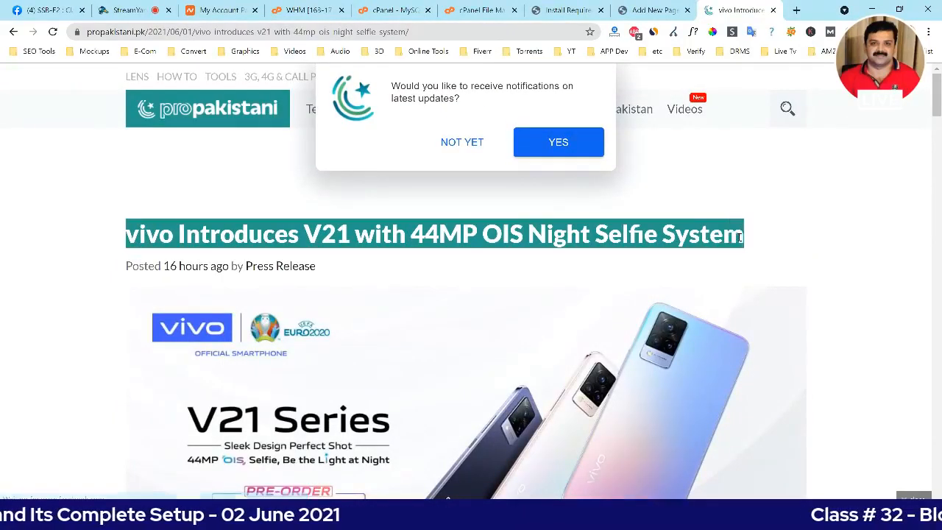
Postpone the MyThemeShop connection and title the new page "vivo Introduces V21 with 44MP OIS Night Selfie System"
{"action": "left_click", "coordinate": [653, 9]}
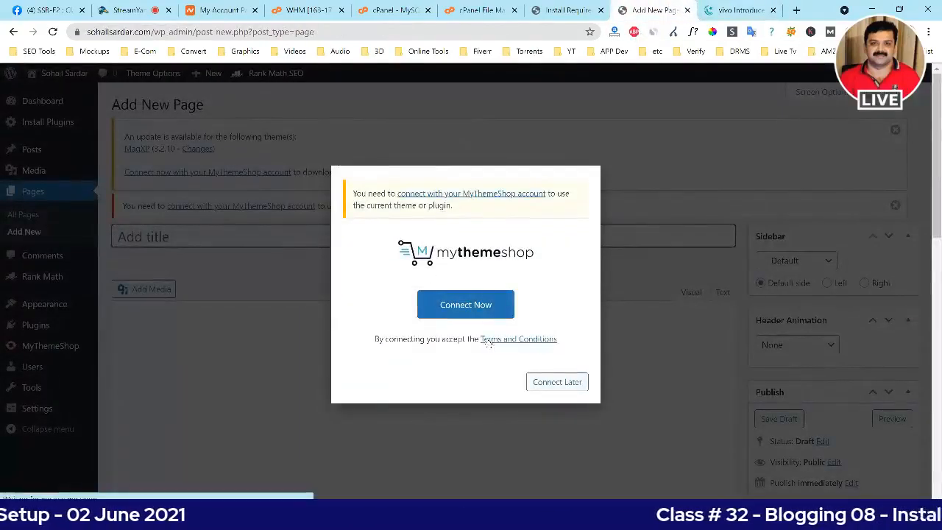
{"action": "left_click", "coordinate": [554, 384]}
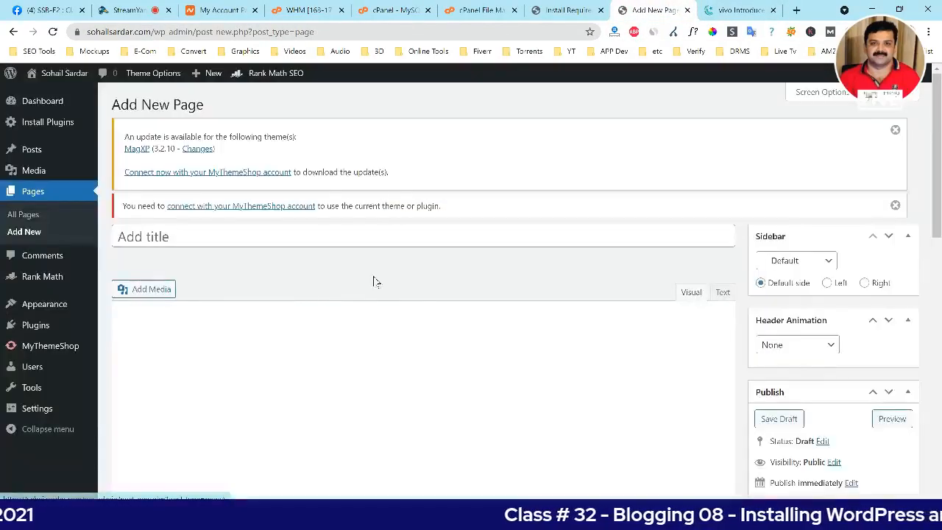
{"action": "left_click", "coordinate": [358, 234]}
{"action": "key", "text": "ctrl+v"}
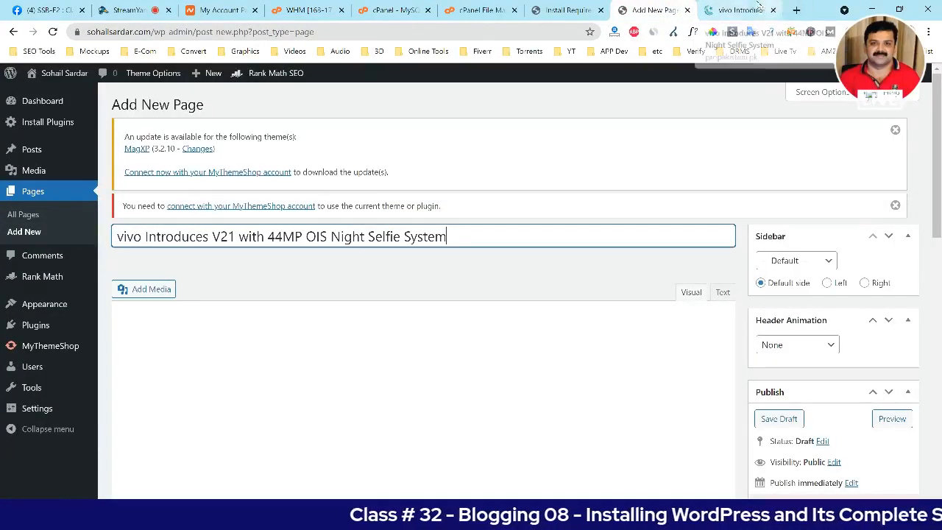
Frame the upper part of the page's empty content editor with a screen-capture selection and dismiss the capture
{"action": "scroll", "coordinate": [331, 383], "scroll_direction": "down", "scroll_amount": 1}
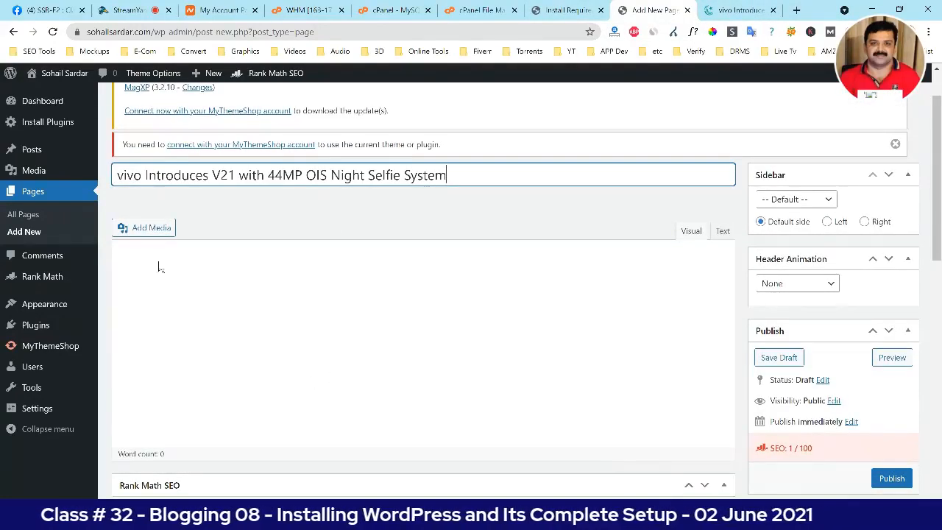
{"action": "key", "text": "Print"}
{"action": "left_click_drag", "start_coordinate": [112, 241], "coordinate": [735, 288]}
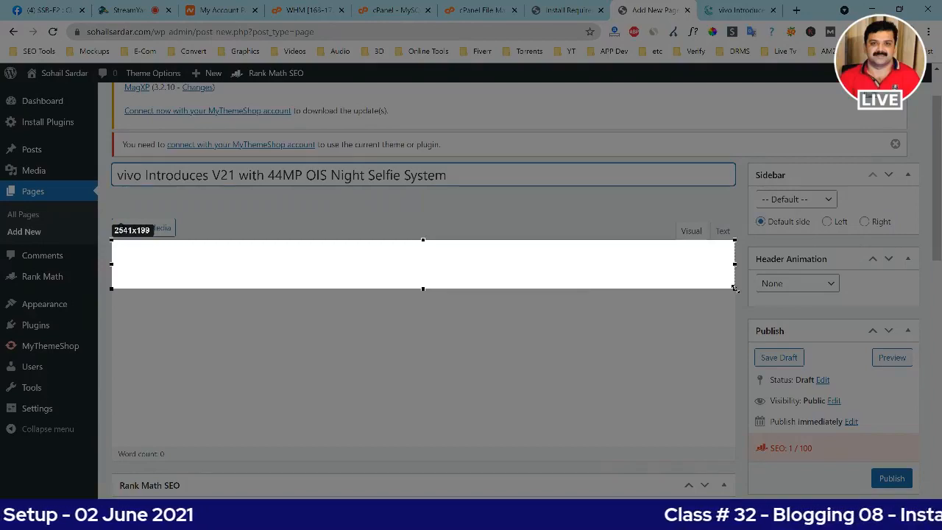
{"action": "left_click_drag", "start_coordinate": [736, 289], "coordinate": [735, 289]}
{"action": "left_click", "coordinate": [729, 296]}
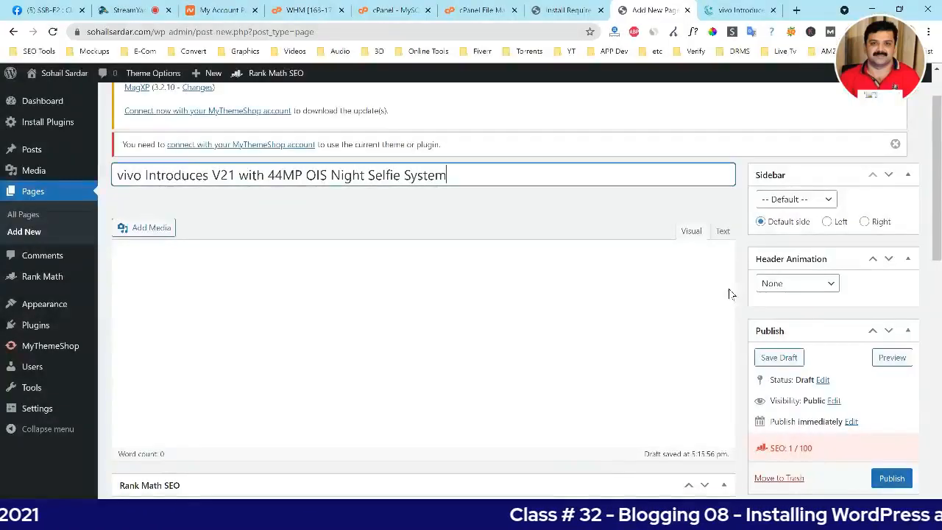
Open the Add Plugins page, checking the viewer comments in the StreamYard studio while it loads
{"action": "mouse_move", "coordinate": [64, 331]}
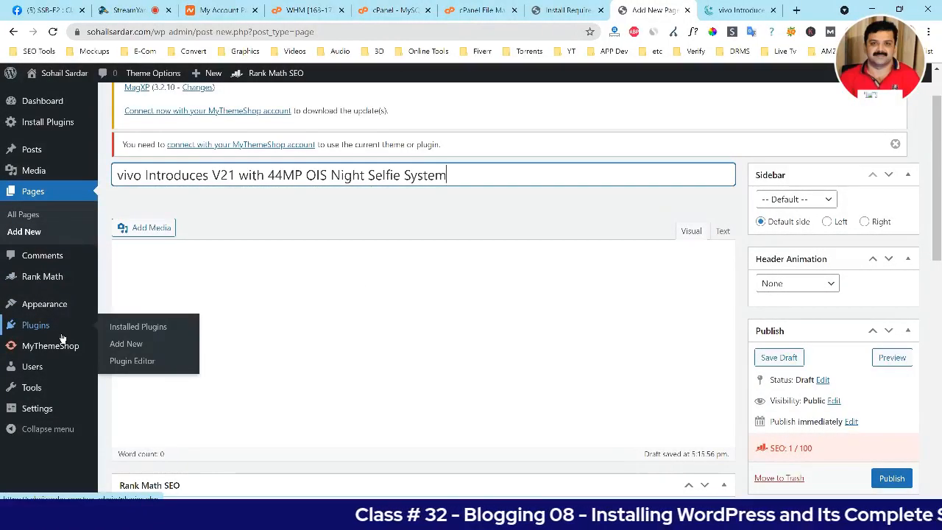
{"action": "left_click", "coordinate": [139, 343]}
{"action": "left_click", "coordinate": [541, 104]}
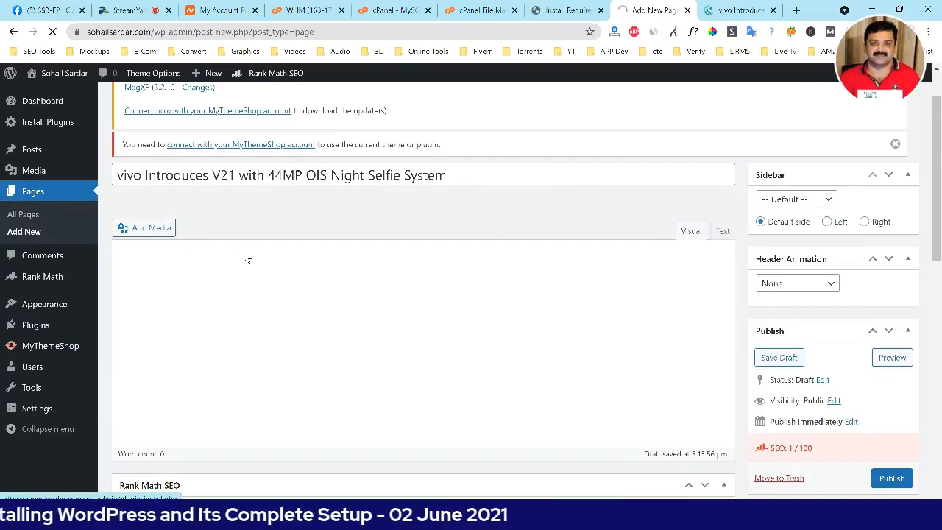
{"action": "left_click", "coordinate": [124, 9]}
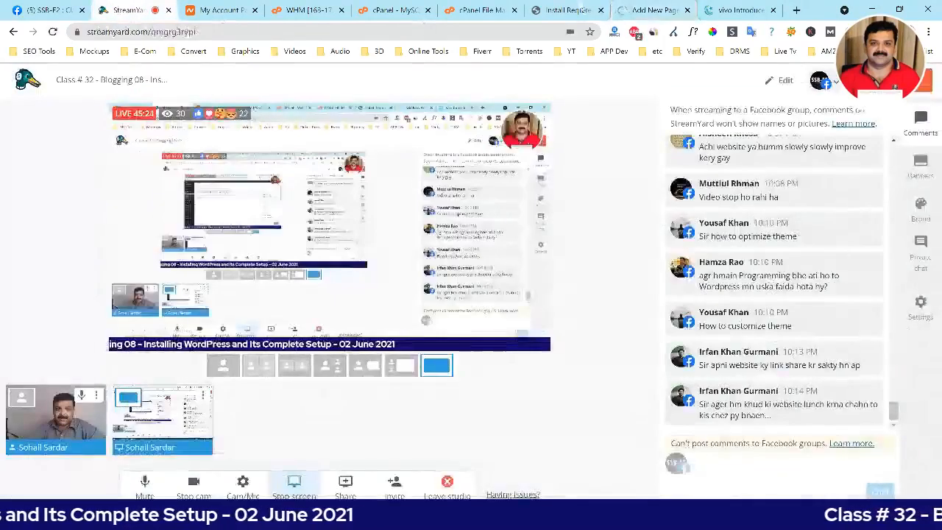
{"action": "left_click", "coordinate": [656, 9]}
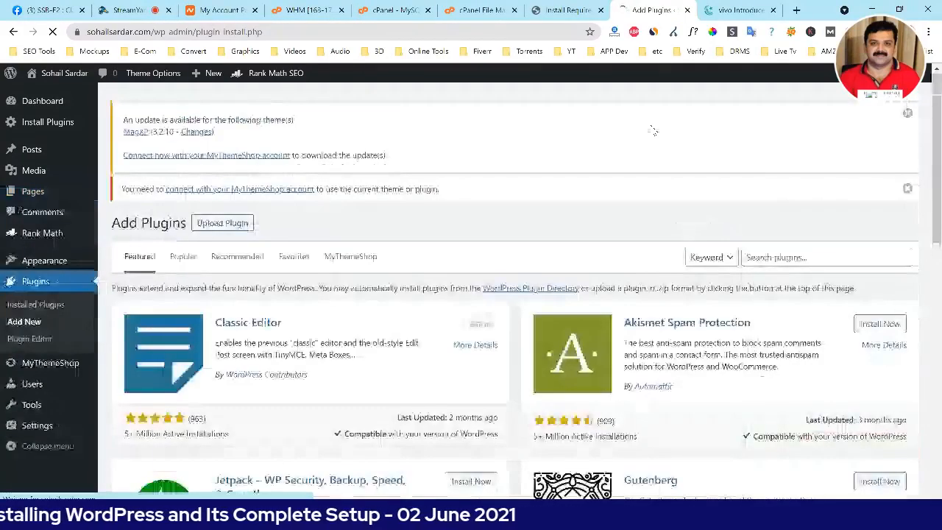
Search for "really simple ssl", install and activate the Really Simple SSL plugin, and postpone the MyThemeShop connection
{"action": "left_click", "coordinate": [756, 257]}
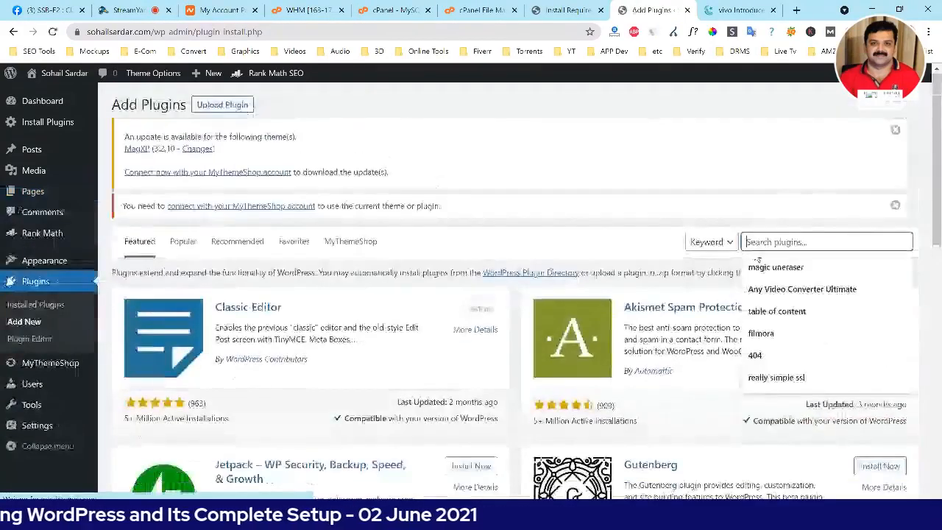
{"action": "left_click", "coordinate": [813, 376]}
{"action": "type", "text": "l"}
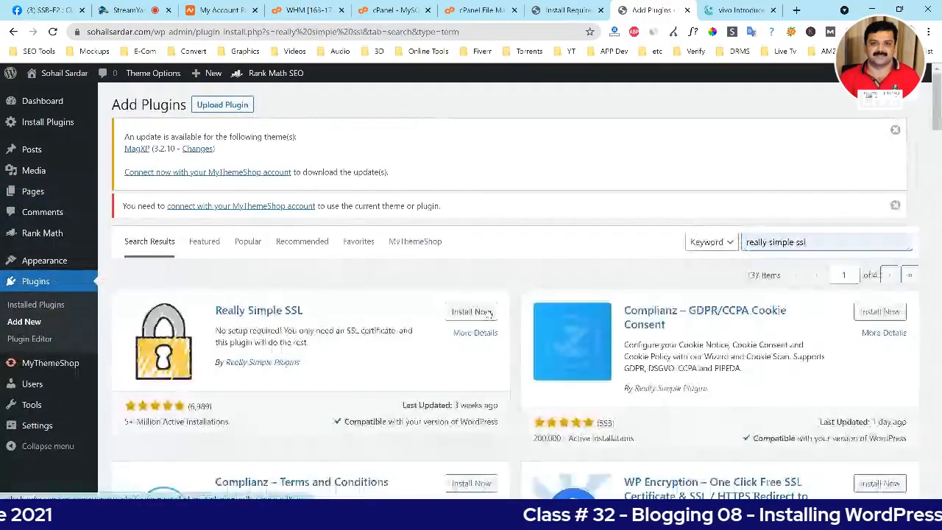
{"action": "left_click", "coordinate": [487, 312]}
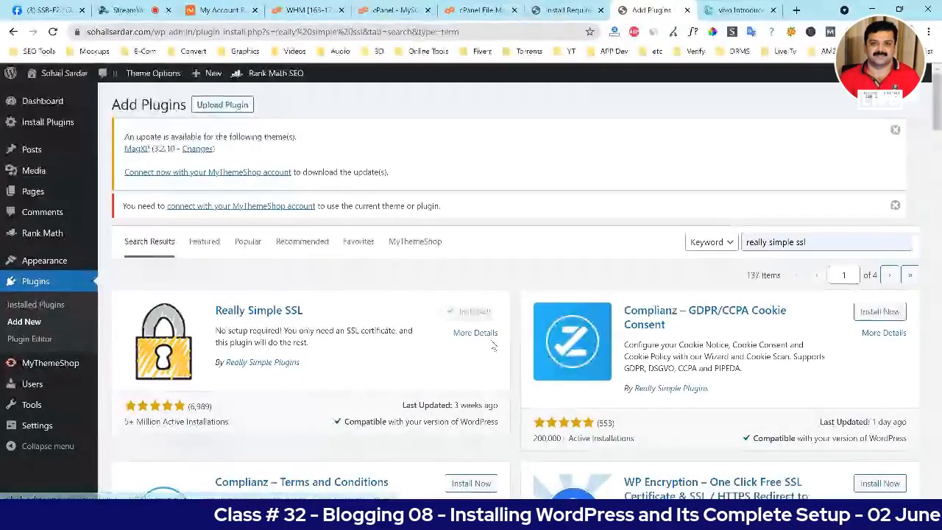
{"action": "left_click", "coordinate": [485, 315]}
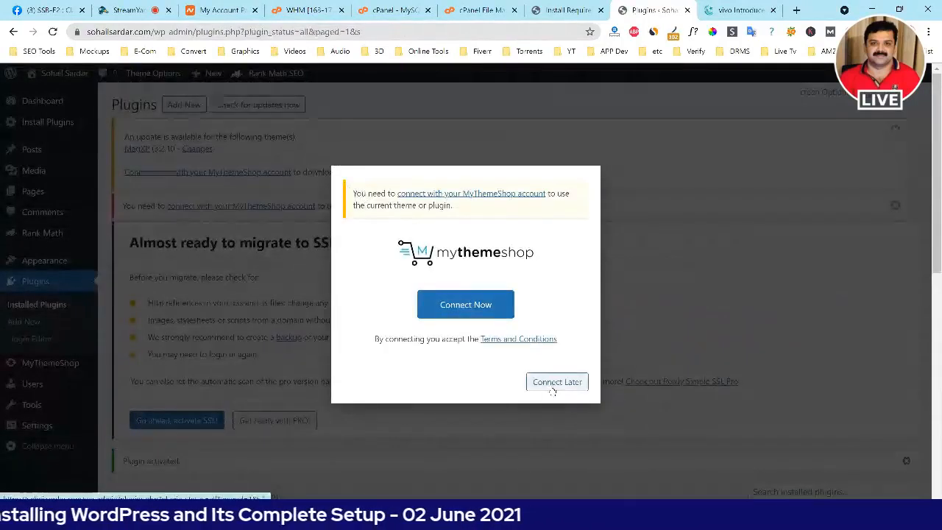
{"action": "left_click", "coordinate": [557, 382]}
Start a new page and postpone the MyThemeShop connection for it
{"action": "mouse_move", "coordinate": [208, 73]}
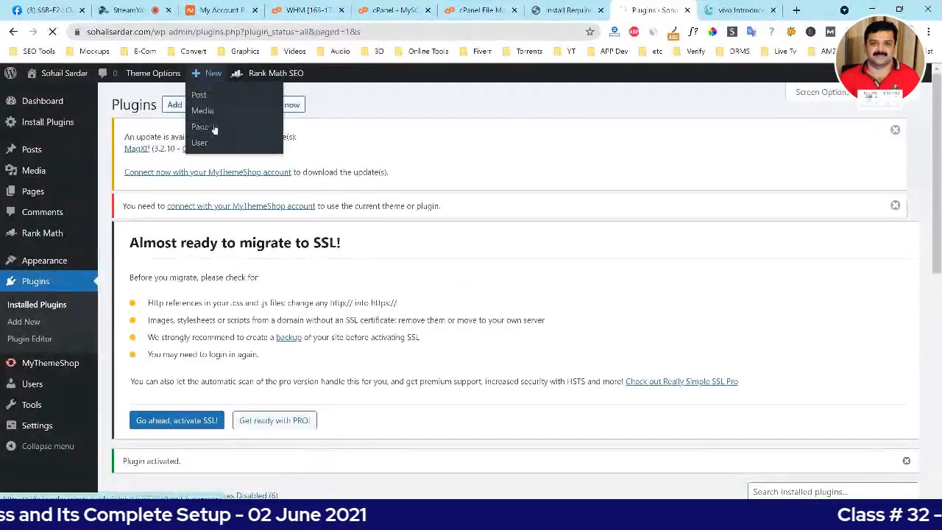
{"action": "left_click", "coordinate": [201, 127]}
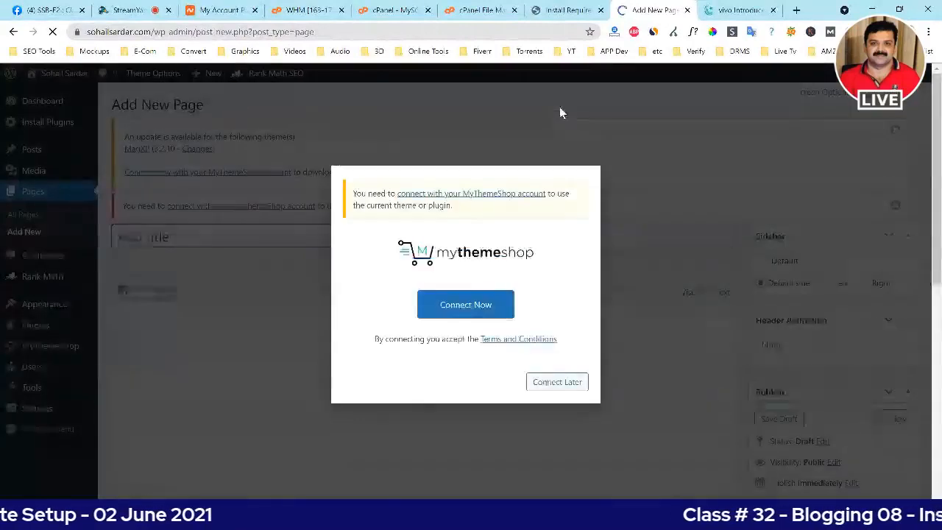
{"action": "left_click", "coordinate": [556, 380]}
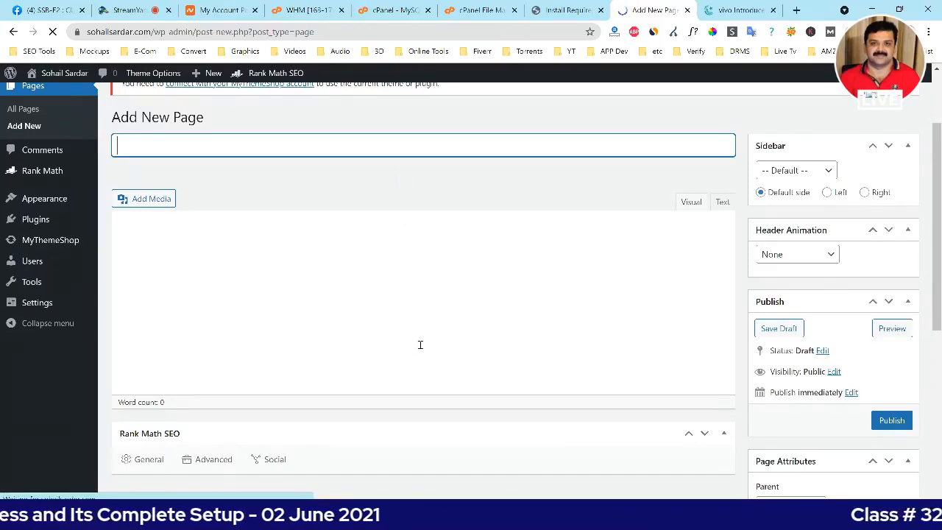
{"action": "left_click", "coordinate": [557, 28]}
{"action": "left_click", "coordinate": [566, 10]}
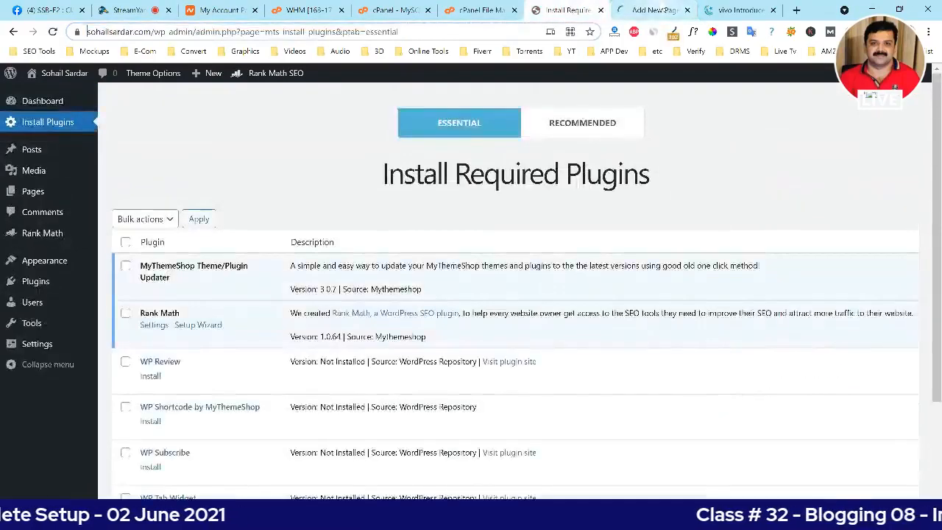
{"action": "left_click", "coordinate": [650, 10]}
{"action": "left_click", "coordinate": [558, 382]}
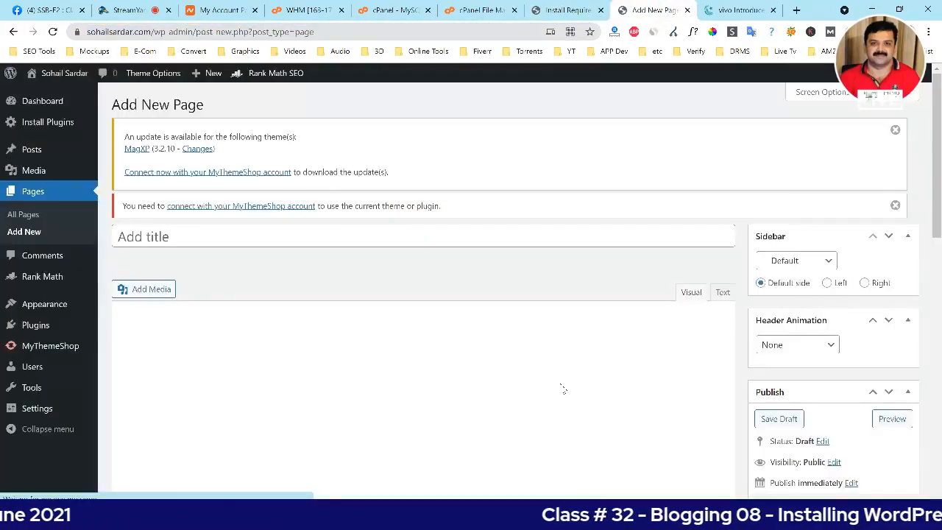
Examine the new page's title field and content editor for the formatting toolbar
{"action": "scroll", "coordinate": [557, 385], "scroll_direction": "down", "scroll_amount": 3}
{"action": "scroll", "coordinate": [422, 305], "scroll_direction": "up", "scroll_amount": 2}
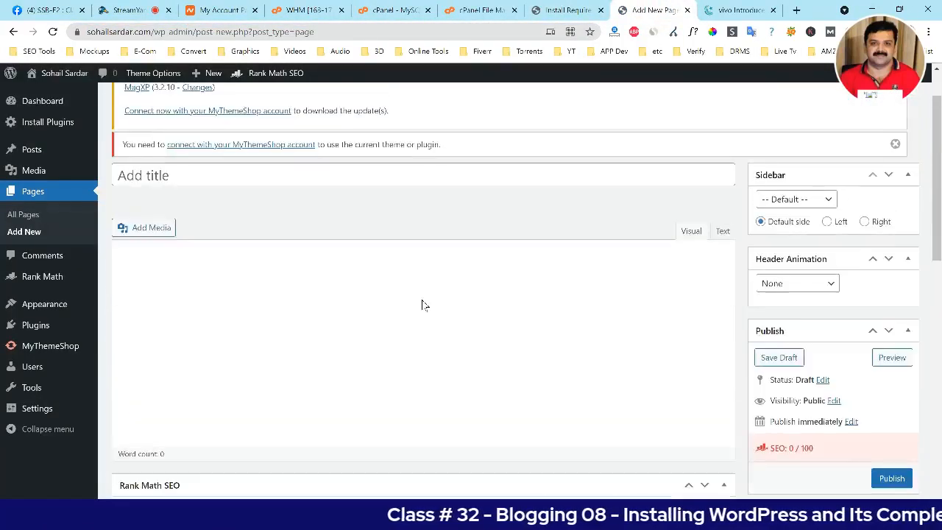
{"action": "left_click", "coordinate": [265, 171]}
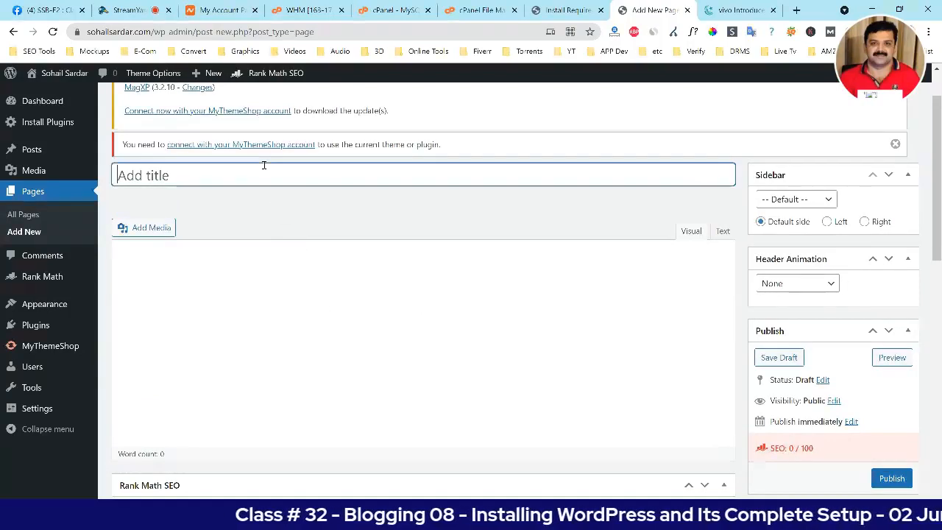
{"action": "triple_click", "coordinate": [273, 343]}
{"action": "left_click", "coordinate": [378, 361]}
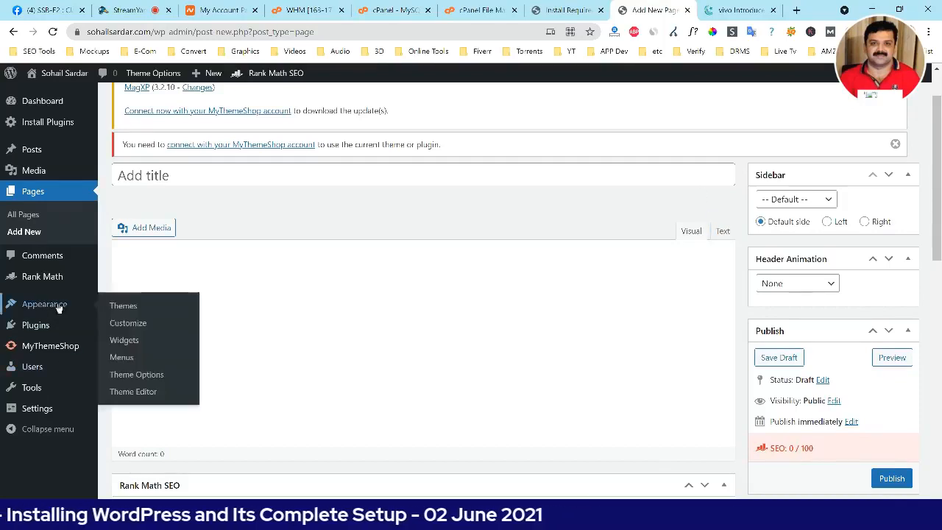
{"action": "scroll", "coordinate": [162, 188], "scroll_direction": "up", "scroll_amount": 2}
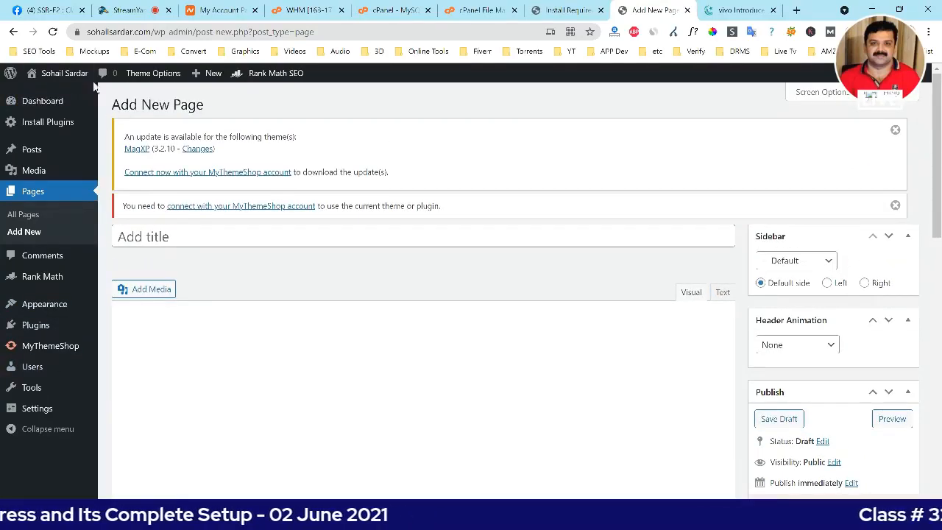
Open the WordPress dashboard and, while it loads, briefly show the viewer's page-builder question in the StreamYard studio
{"action": "left_click", "coordinate": [51, 103]}
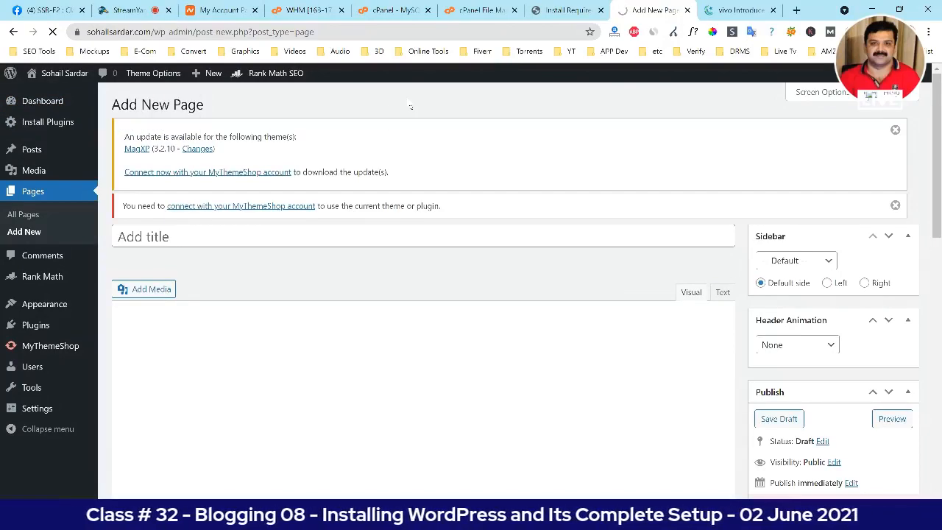
{"action": "left_click", "coordinate": [127, 9]}
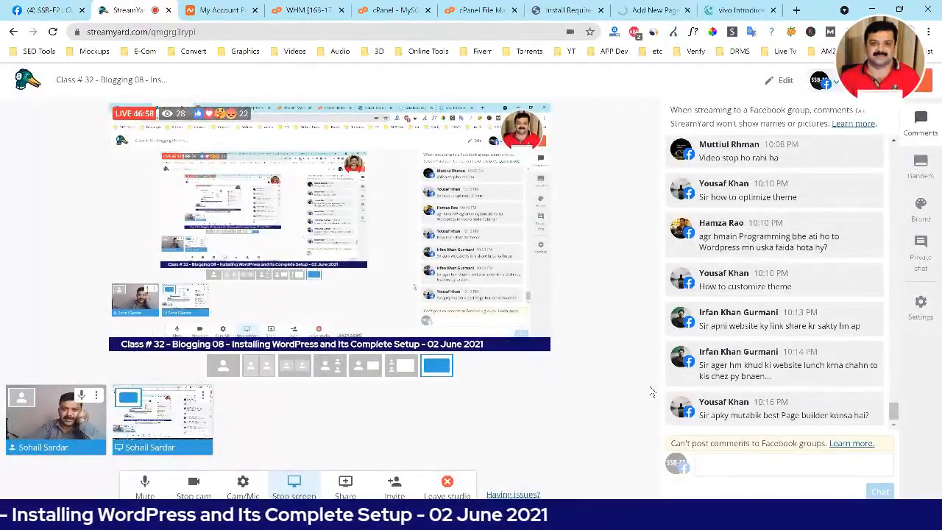
{"action": "left_click", "coordinate": [741, 407]}
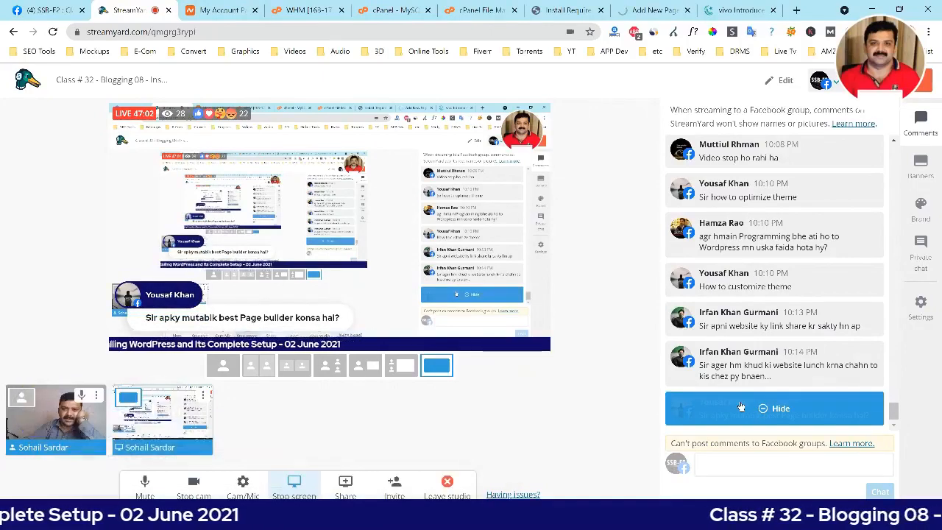
{"action": "left_click", "coordinate": [741, 406]}
{"action": "scroll", "coordinate": [774, 293], "scroll_direction": "up", "scroll_amount": 3}
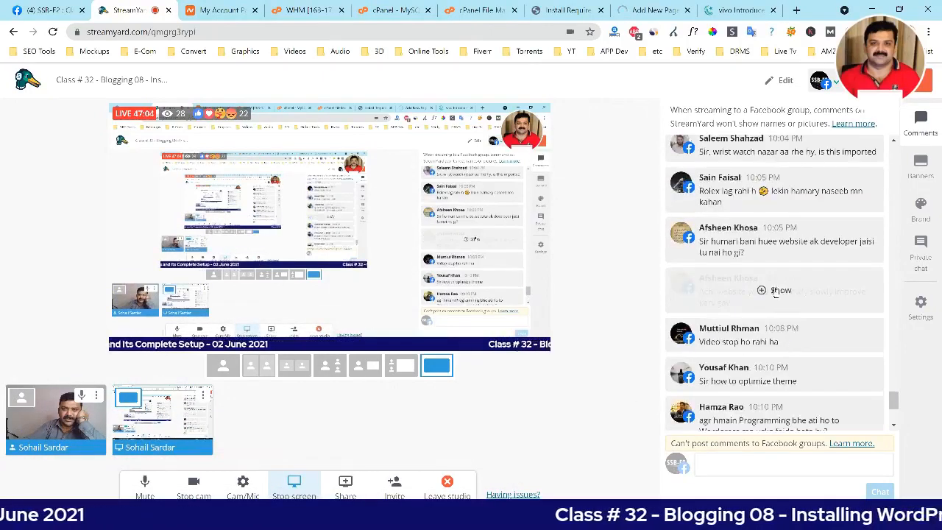
{"action": "scroll", "coordinate": [774, 309], "scroll_direction": "down", "scroll_amount": 5}
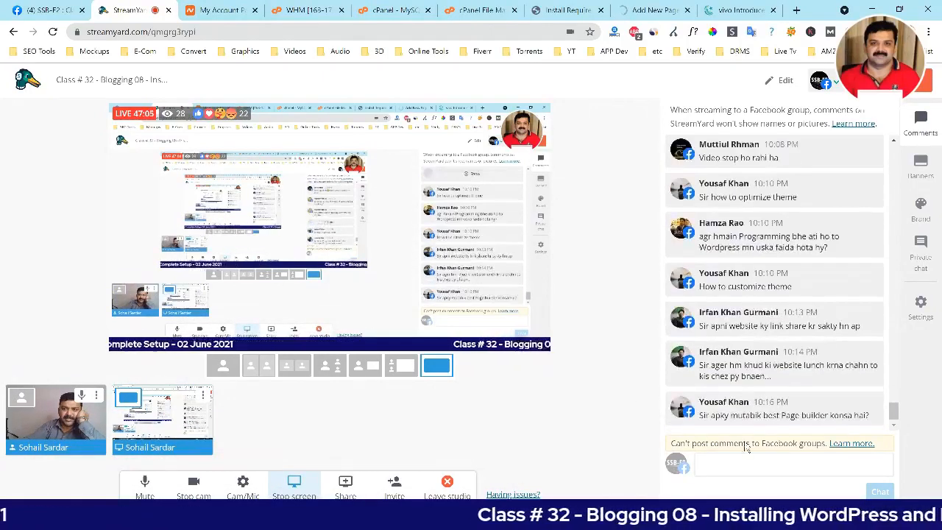
Activate SSL from the WordPress dashboard and log back in with the saved credentials, postponing the MyThemeShop connection
{"action": "left_click", "coordinate": [679, 7]}
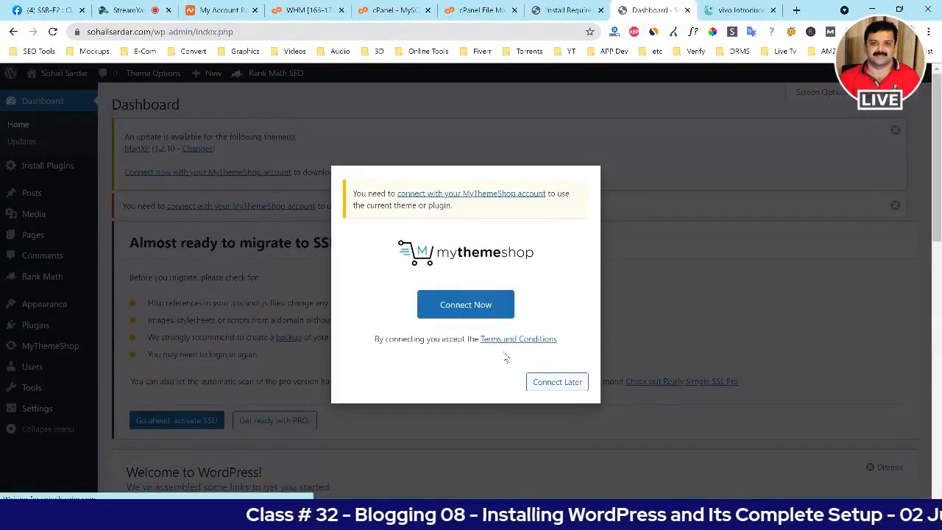
{"action": "left_click", "coordinate": [552, 384]}
{"action": "left_click", "coordinate": [159, 425]}
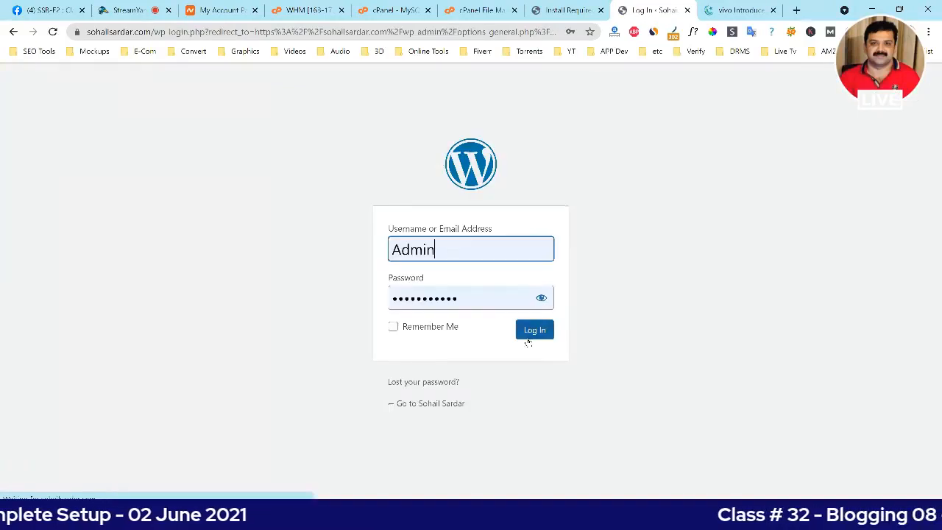
{"action": "left_click", "coordinate": [537, 332]}
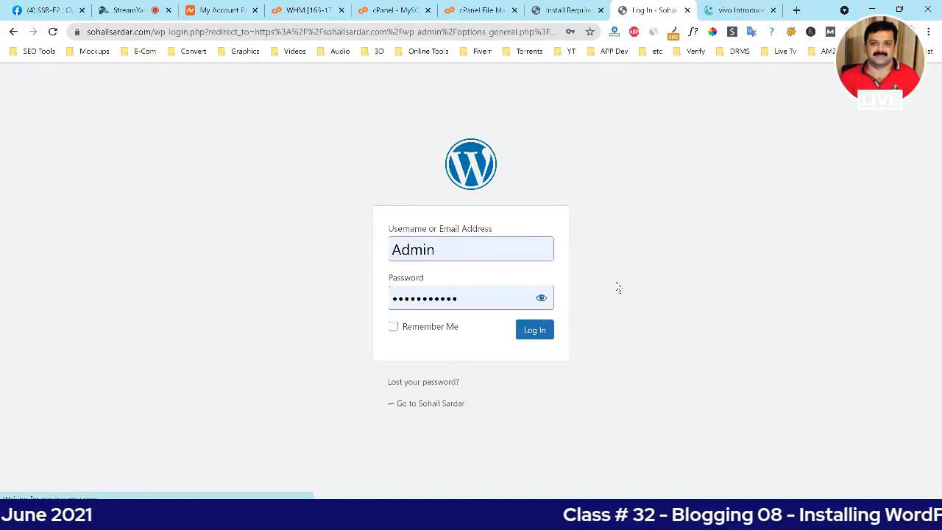
{"action": "left_click", "coordinate": [529, 332]}
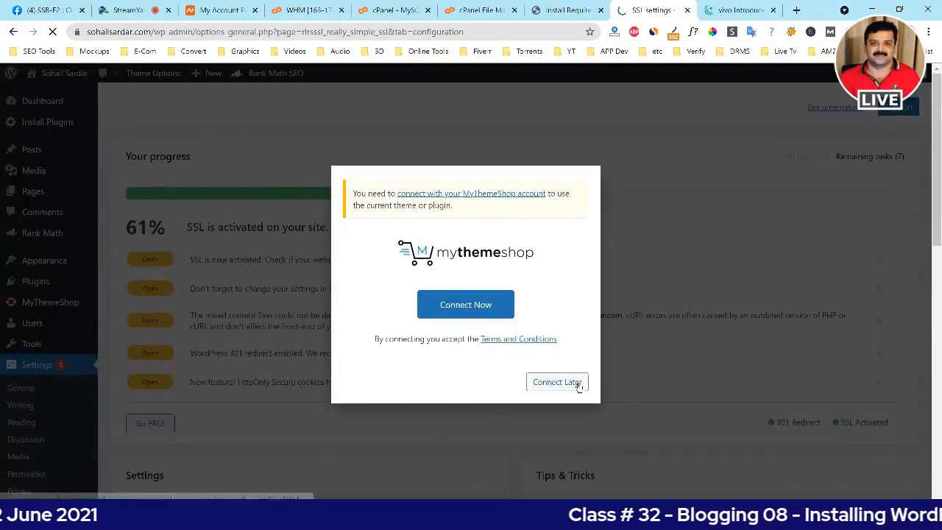
{"action": "left_click", "coordinate": [557, 382]}
Create a new page, postpone the MyThemeShop connection, and bring the content editor into view
{"action": "mouse_move", "coordinate": [209, 73]}
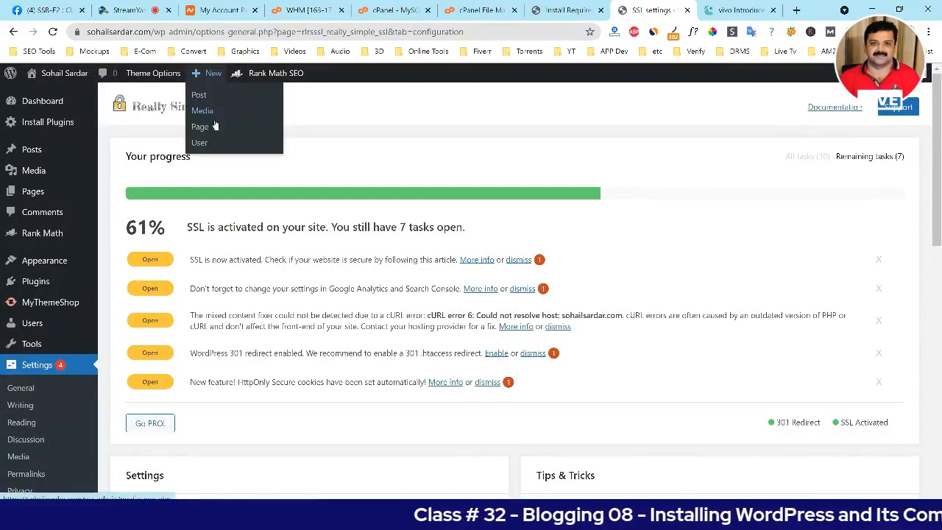
{"action": "left_click", "coordinate": [213, 126]}
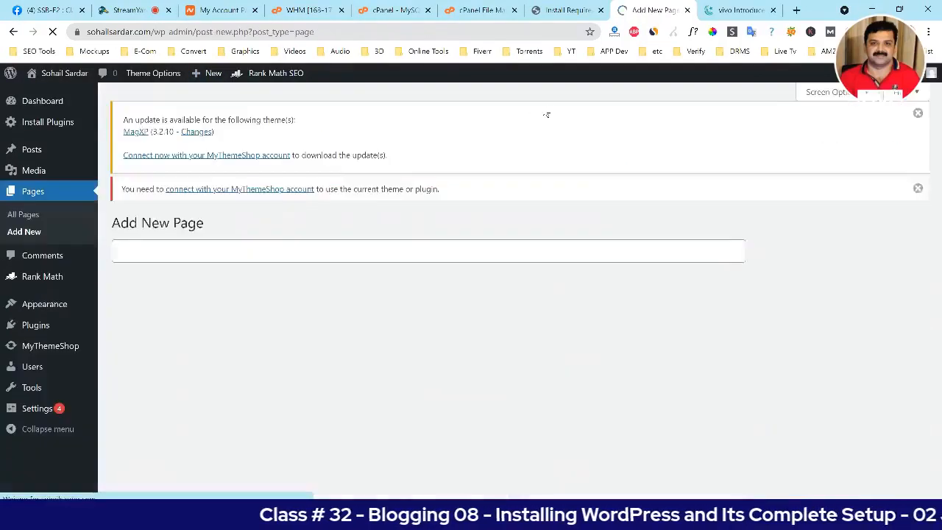
{"action": "scroll", "coordinate": [526, 262], "scroll_direction": "down", "scroll_amount": 2}
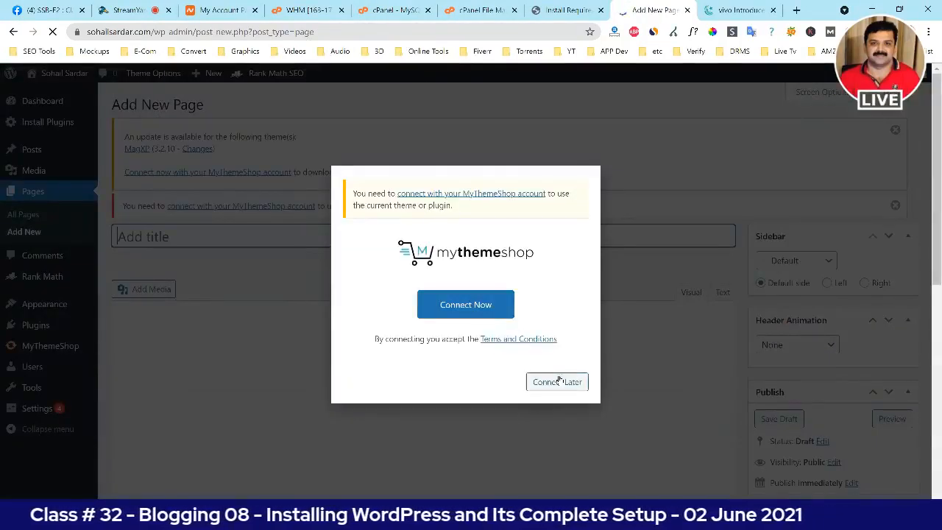
{"action": "left_click", "coordinate": [557, 382]}
{"action": "scroll", "coordinate": [509, 361], "scroll_direction": "down", "scroll_amount": 2}
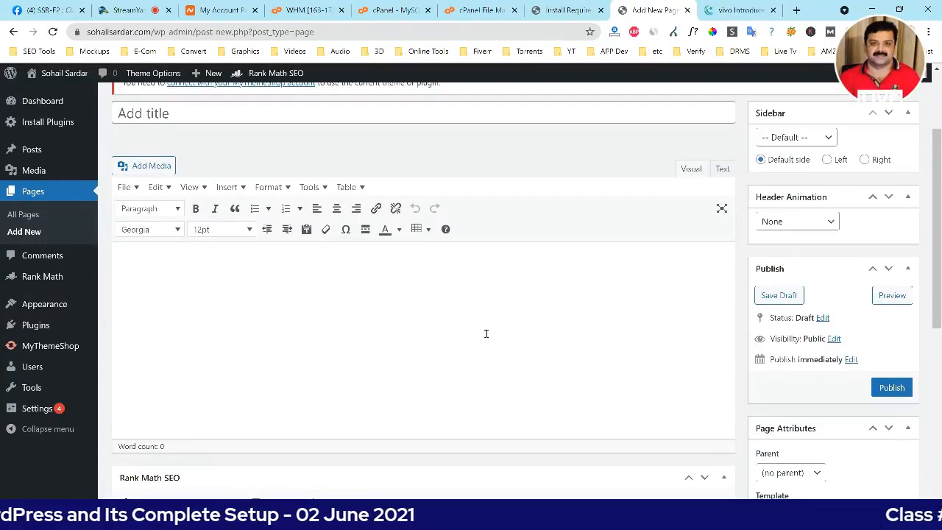
Frame the content editor's menu and formatting toolbar with a screen-capture selection and copy it
{"action": "key", "text": "Print"}
{"action": "left_click_drag", "start_coordinate": [111, 177], "coordinate": [735, 244]}
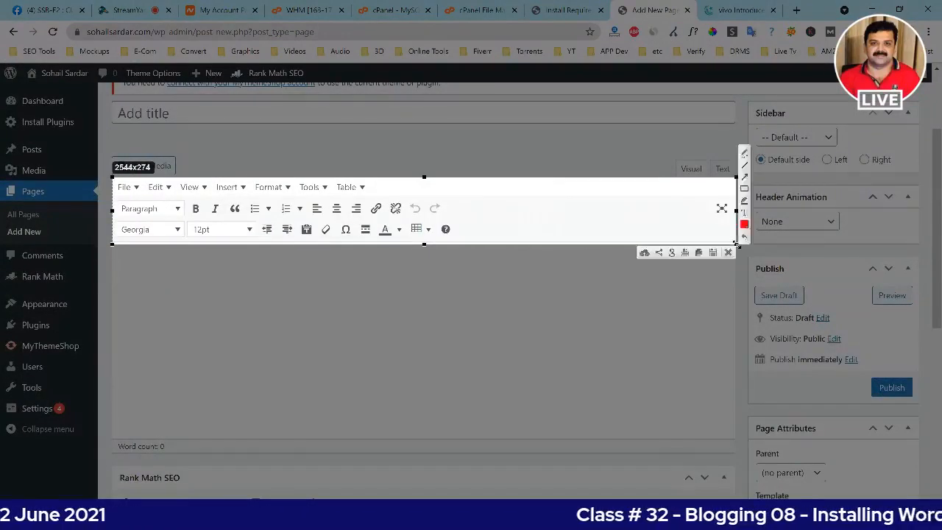
{"action": "key", "text": "ctrl+c"}
Copy the vivo V21 article's headline and title the new page "vivo Introduces V21 with 44MP OIS Night Selfie System"
{"action": "left_click", "coordinate": [736, 10]}
{"action": "right_click", "coordinate": [408, 234]}
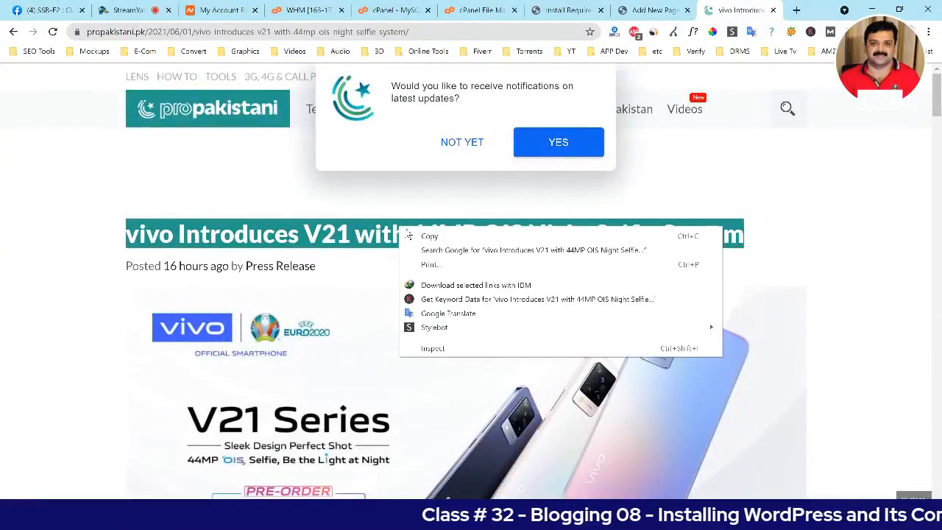
{"action": "left_click", "coordinate": [429, 236]}
{"action": "left_click", "coordinate": [651, 9]}
{"action": "left_click", "coordinate": [309, 119]}
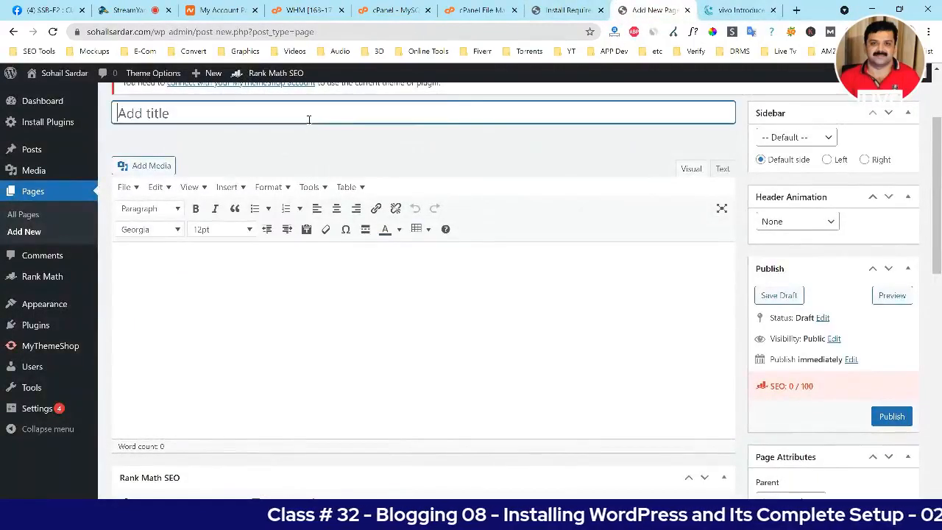
{"action": "key", "text": "ctrl+v"}
Decline the article site's notifications, save its V21 Series banner to the Desktop as v21launchPK in JPEG format, and return to the new page
{"action": "left_click", "coordinate": [735, 10]}
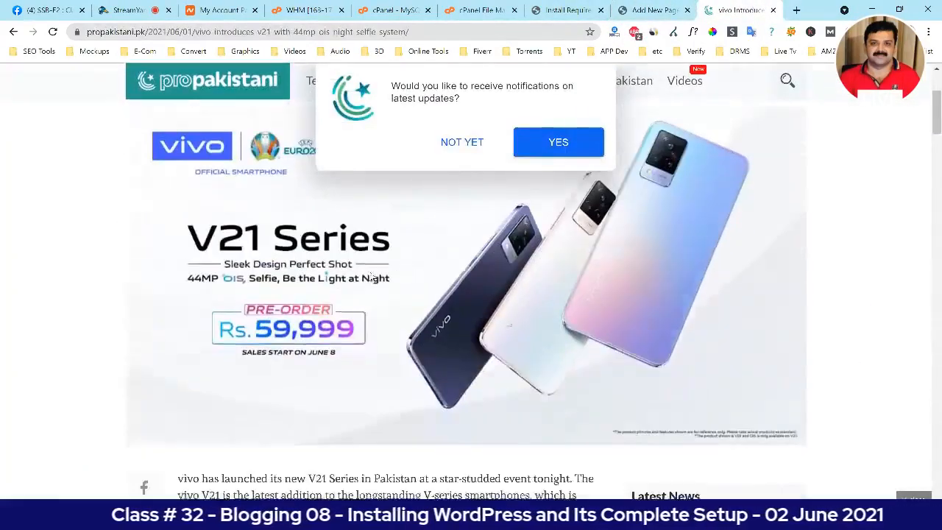
{"action": "left_click", "coordinate": [462, 142]}
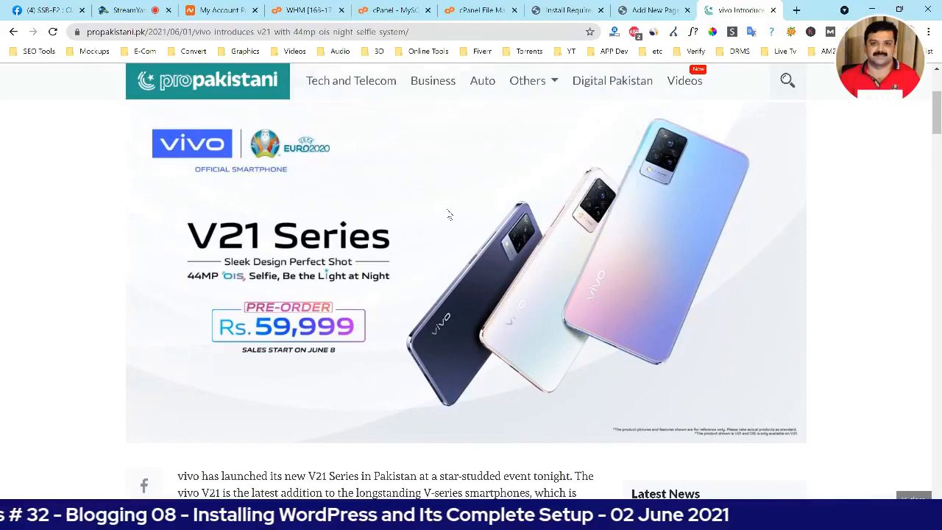
{"action": "right_click", "coordinate": [448, 215]}
{"action": "left_click", "coordinate": [478, 246]}
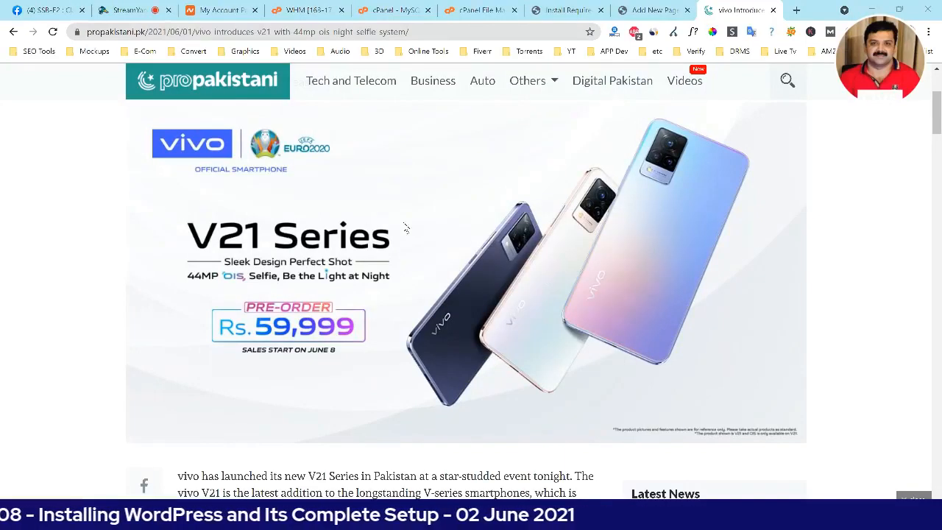
{"action": "scroll", "coordinate": [72, 103], "scroll_direction": "up", "scroll_amount": 1}
{"action": "scroll", "coordinate": [65, 97], "scroll_direction": "down", "scroll_amount": 1}
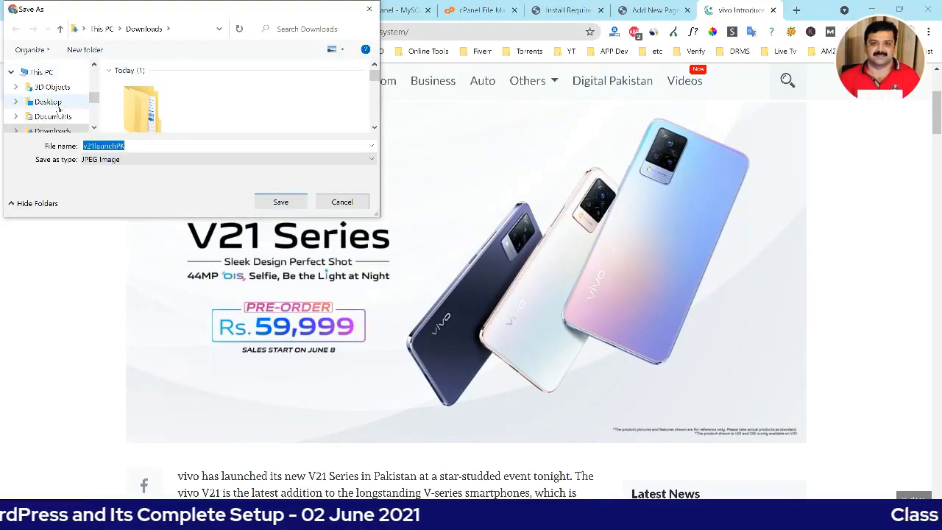
{"action": "left_click", "coordinate": [58, 106]}
{"action": "left_click", "coordinate": [283, 207]}
{"action": "left_click", "coordinate": [574, 10]}
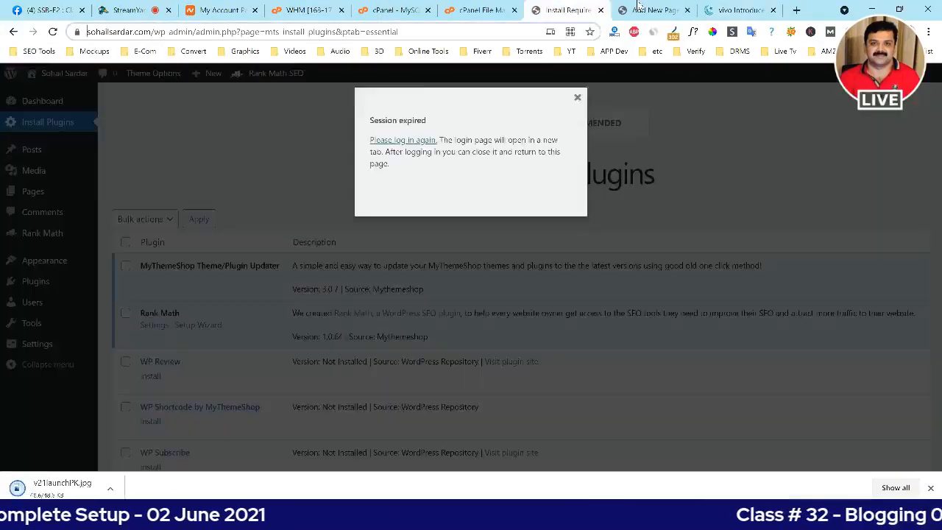
{"action": "left_click", "coordinate": [637, 5]}
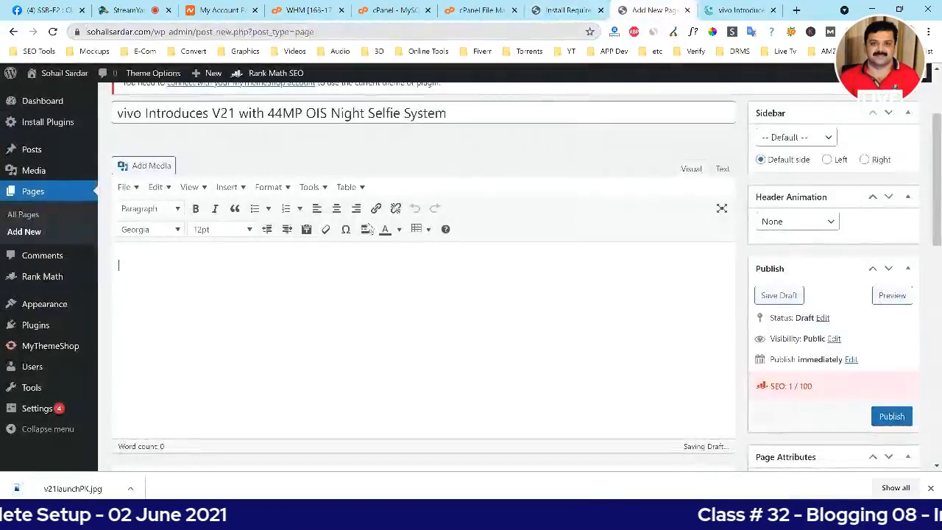
Upload the v21launchPK image from the Desktop as new media and insert it into the page body
{"action": "left_click", "coordinate": [758, 6]}
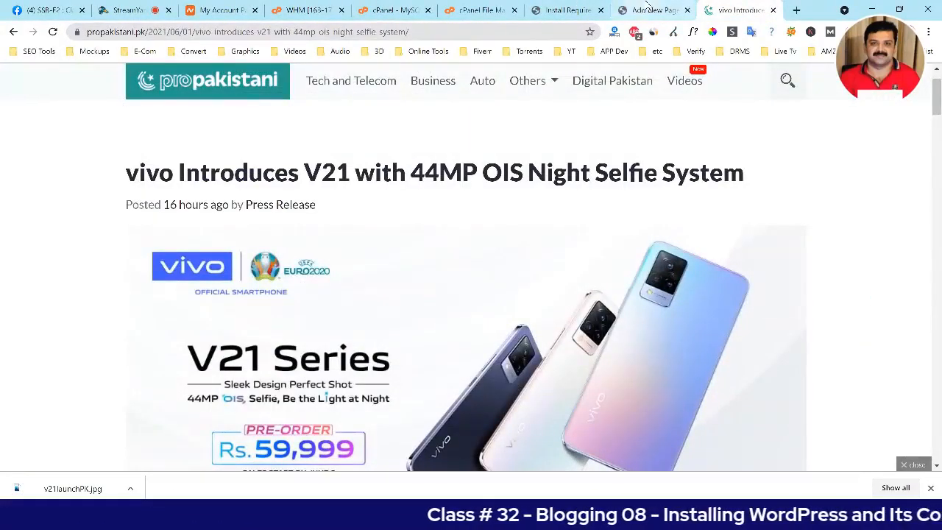
{"action": "left_click", "coordinate": [649, 9]}
{"action": "left_click", "coordinate": [153, 170]}
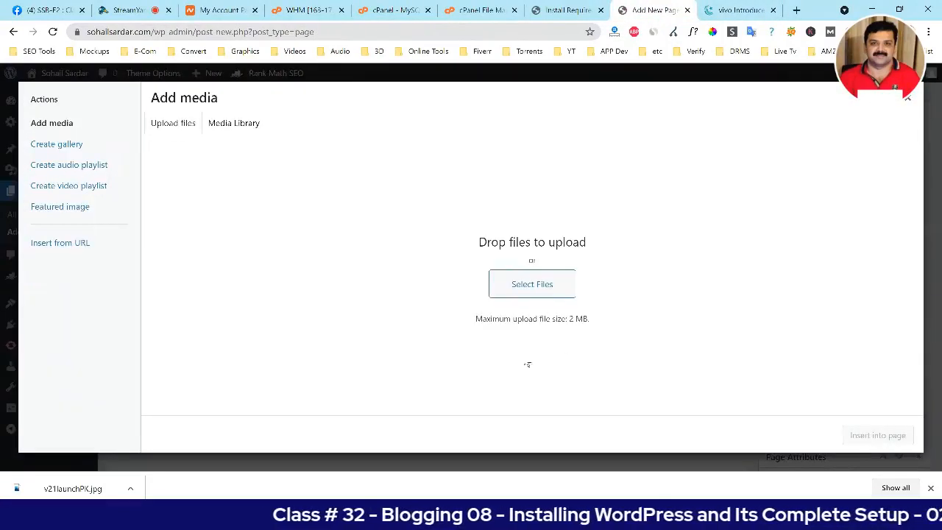
{"action": "left_click", "coordinate": [538, 292]}
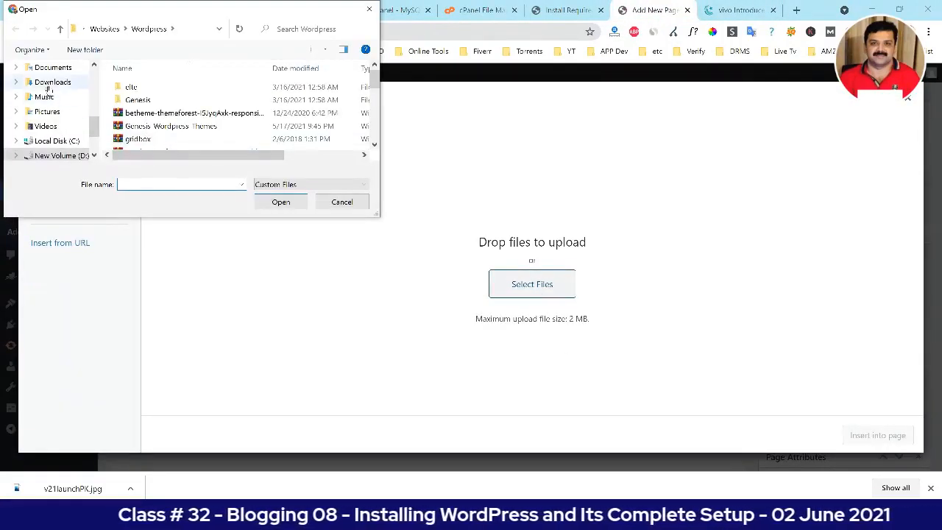
{"action": "scroll", "coordinate": [47, 88], "scroll_direction": "up", "scroll_amount": 1}
{"action": "left_click", "coordinate": [47, 82]}
{"action": "scroll", "coordinate": [212, 127], "scroll_direction": "down", "scroll_amount": 1}
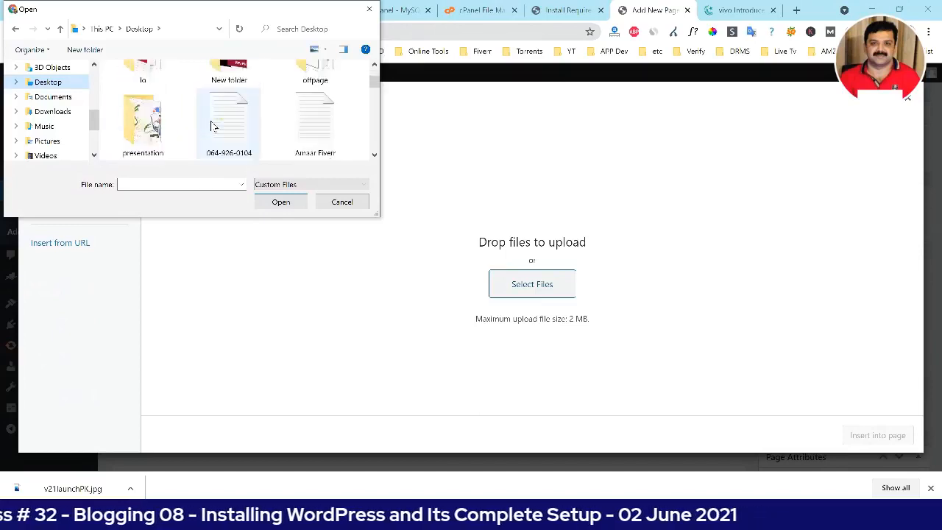
{"action": "scroll", "coordinate": [211, 126], "scroll_direction": "down", "scroll_amount": 5}
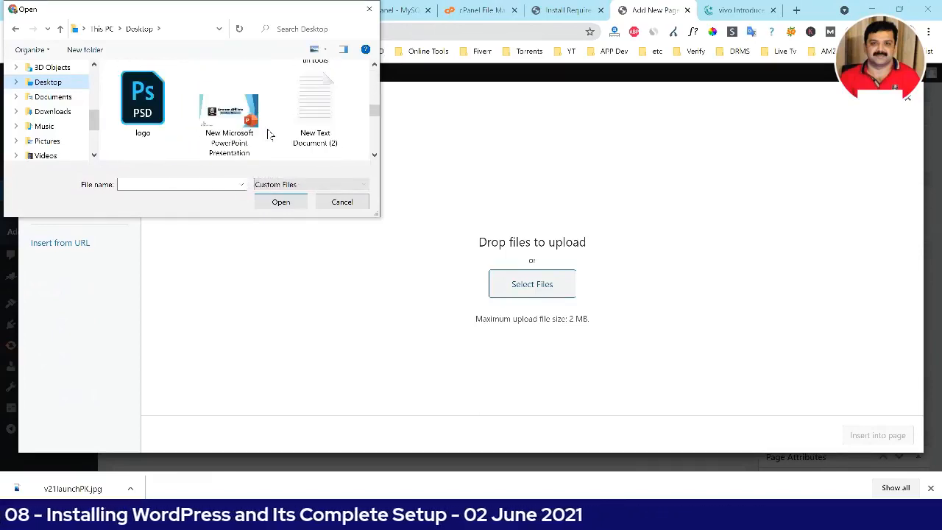
{"action": "scroll", "coordinate": [269, 135], "scroll_direction": "down", "scroll_amount": 1}
{"action": "scroll", "coordinate": [269, 135], "scroll_direction": "down", "scroll_amount": 2}
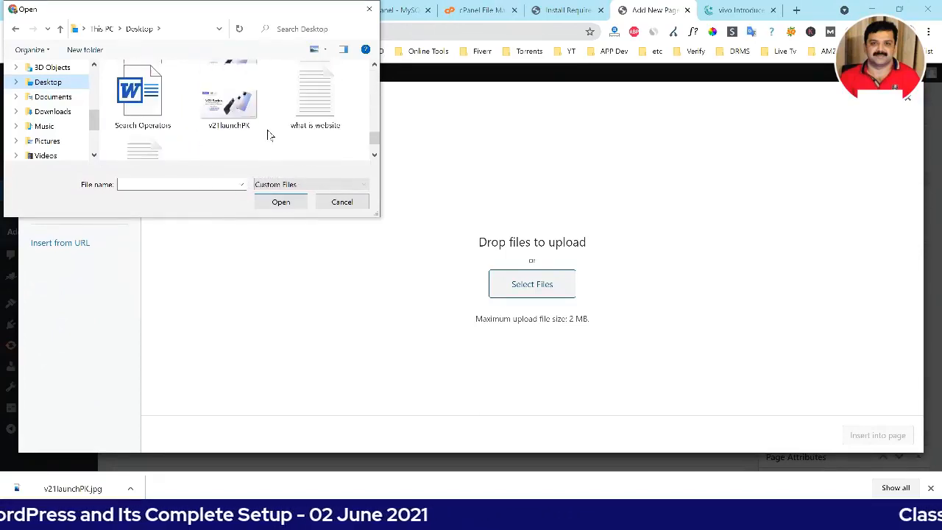
{"action": "left_click", "coordinate": [247, 117]}
{"action": "left_click", "coordinate": [286, 203]}
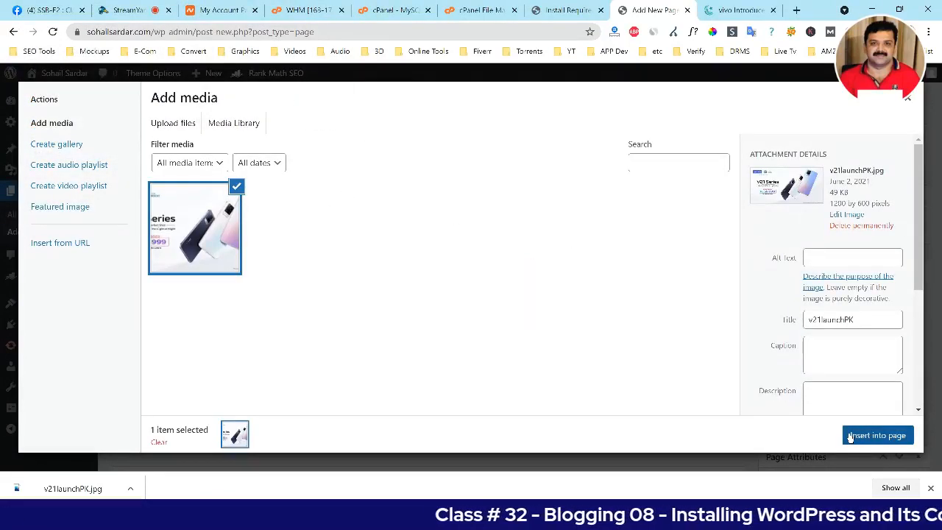
{"action": "left_click", "coordinate": [851, 437]}
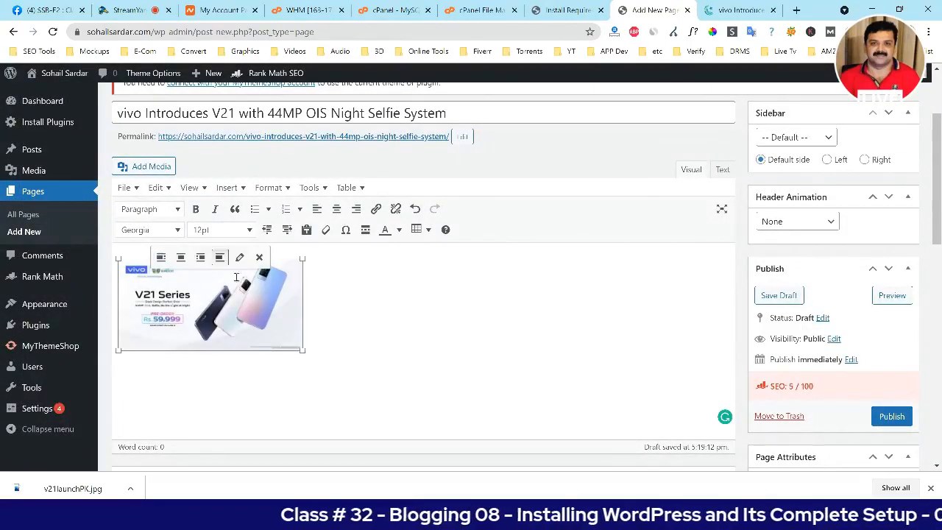
Centre the inserted V21 Series banner and set its size to Full Size – 1200 × 600
{"action": "left_click", "coordinate": [240, 258]}
{"action": "left_click", "coordinate": [248, 248]}
{"action": "left_click", "coordinate": [255, 273]}
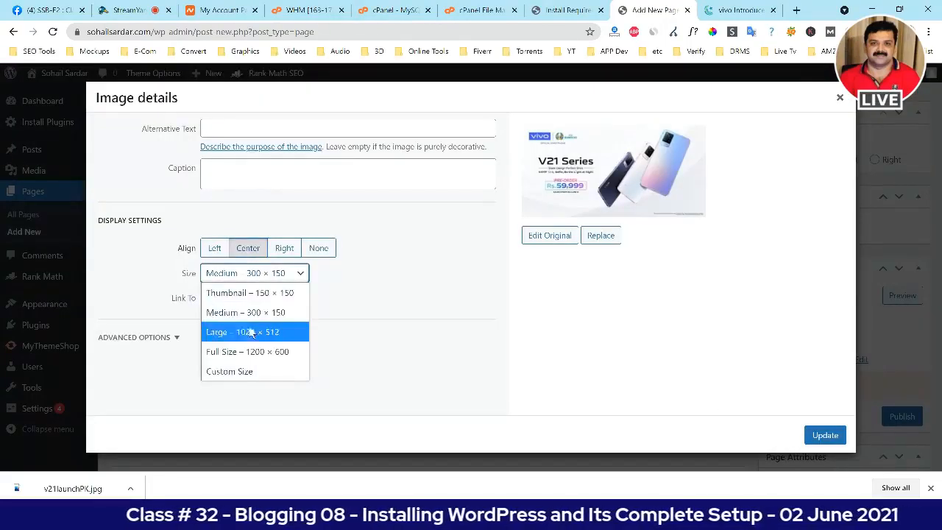
{"action": "left_click", "coordinate": [253, 349]}
{"action": "left_click", "coordinate": [822, 435]}
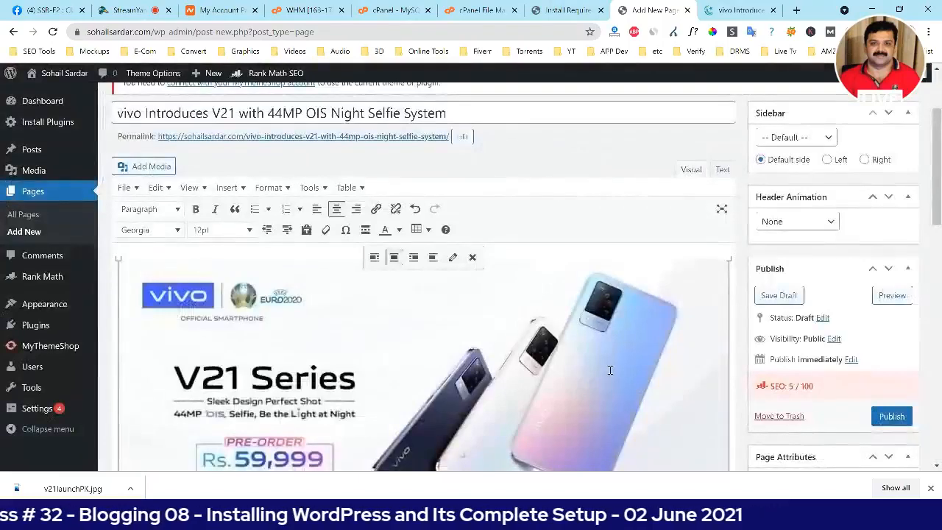
Copy the article's first two paragraphs, about the V21 launch and the launch event, and paste them below the banner
{"action": "scroll", "coordinate": [731, 335], "scroll_direction": "down", "scroll_amount": 3}
{"action": "left_click", "coordinate": [734, 332]}
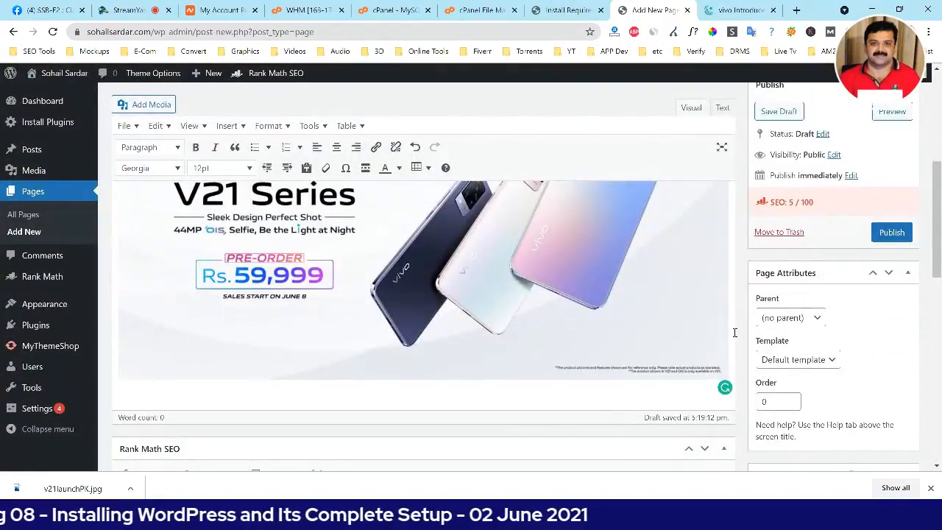
{"action": "left_click", "coordinate": [736, 10]}
{"action": "scroll", "coordinate": [471, 294], "scroll_direction": "down", "scroll_amount": 2}
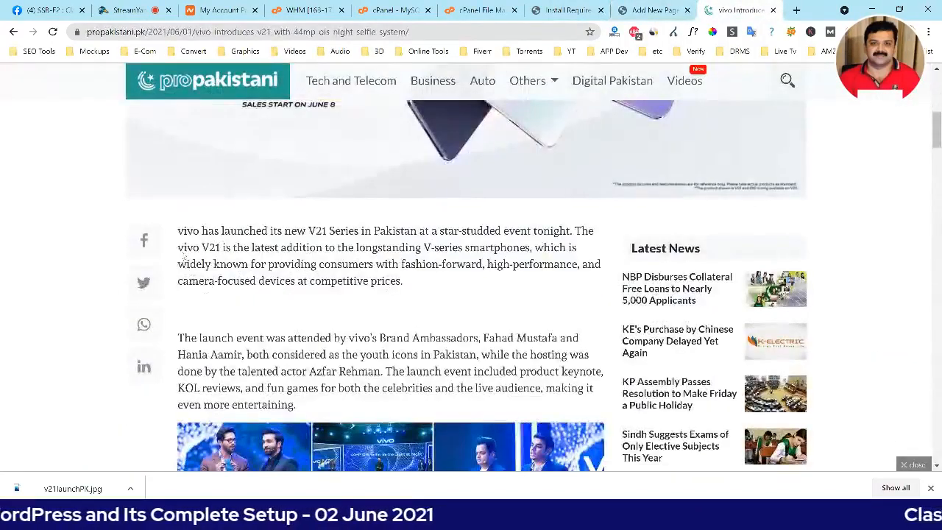
{"action": "left_click_drag", "start_coordinate": [178, 230], "coordinate": [296, 406]}
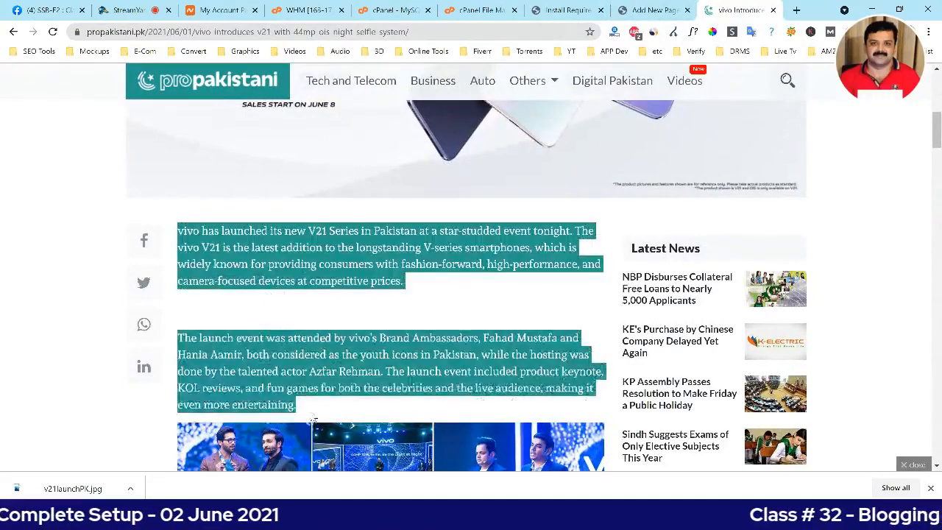
{"action": "left_click", "coordinate": [652, 10]}
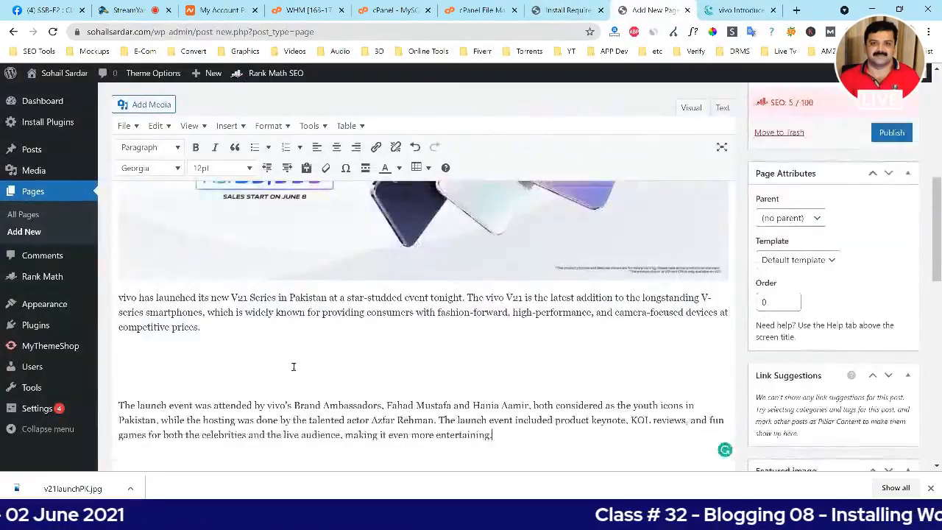
{"action": "key", "text": "ctrl+v"}
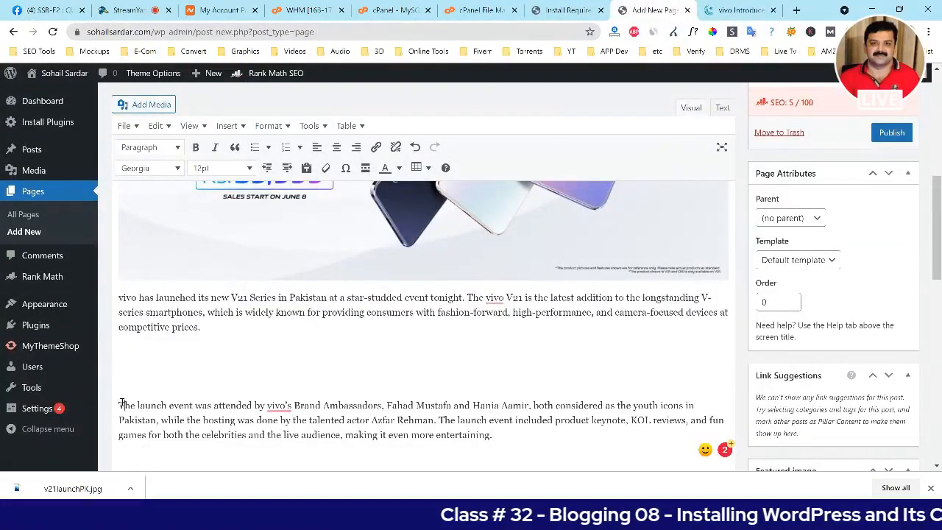
Remove the extra blank lines between the two pasted paragraphs, keeping the launch event text as its own paragraph
{"action": "key", "text": "BackSpace"}
{"action": "key", "text": "BackSpace"}
{"action": "key", "text": "BackSpace"}
{"action": "key", "text": "BackSpace"}
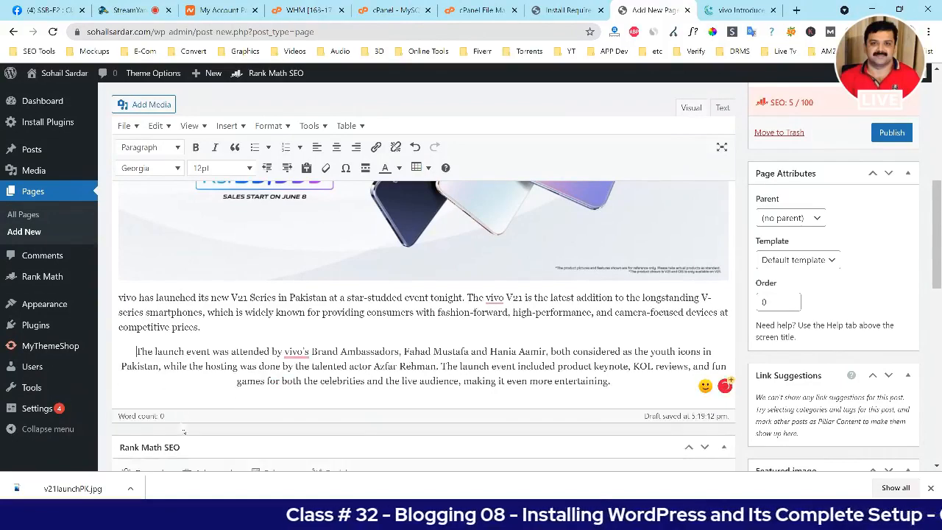
{"action": "key", "text": "Return"}
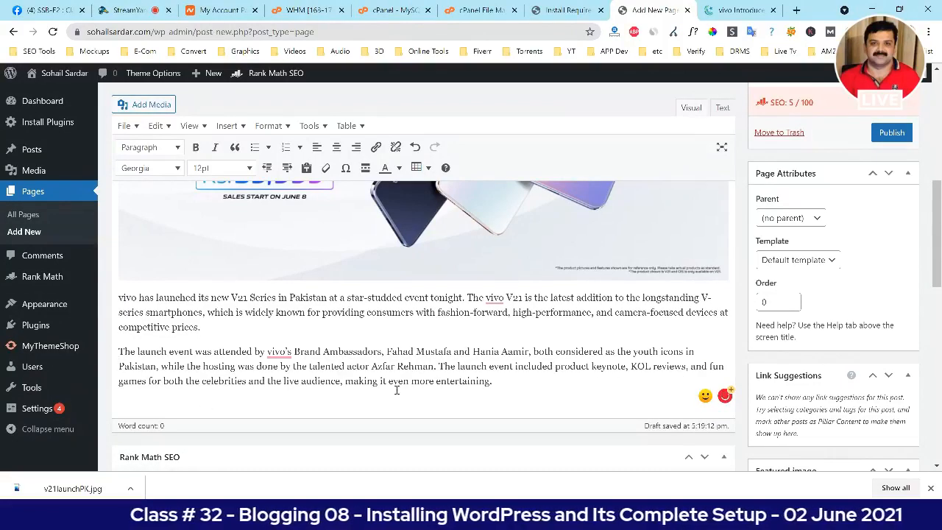
Save the article's launch event photo collage to the Desktop in GIF format under its suggested file name
{"action": "left_click", "coordinate": [736, 9]}
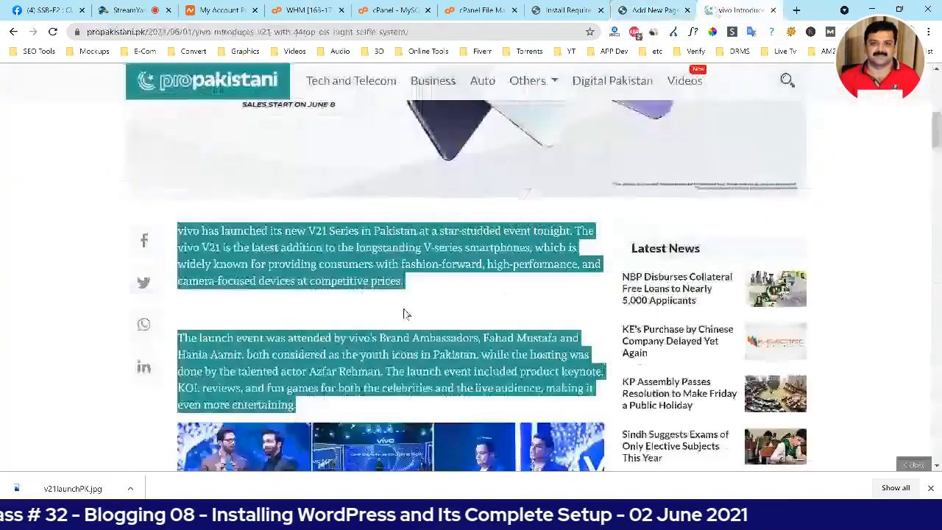
{"action": "scroll", "coordinate": [343, 361], "scroll_direction": "down", "scroll_amount": 3}
{"action": "scroll", "coordinate": [343, 361], "scroll_direction": "down", "scroll_amount": 1}
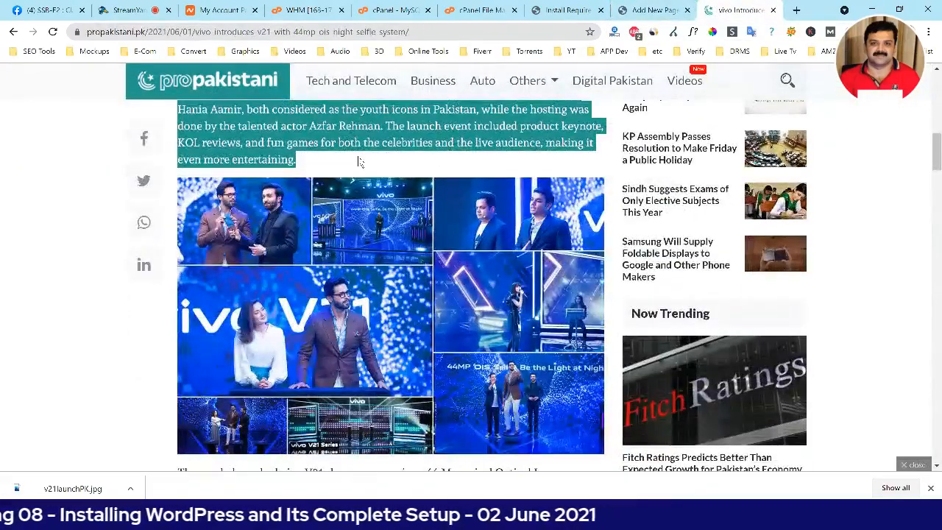
{"action": "left_click", "coordinate": [286, 220]}
{"action": "right_click", "coordinate": [286, 220]}
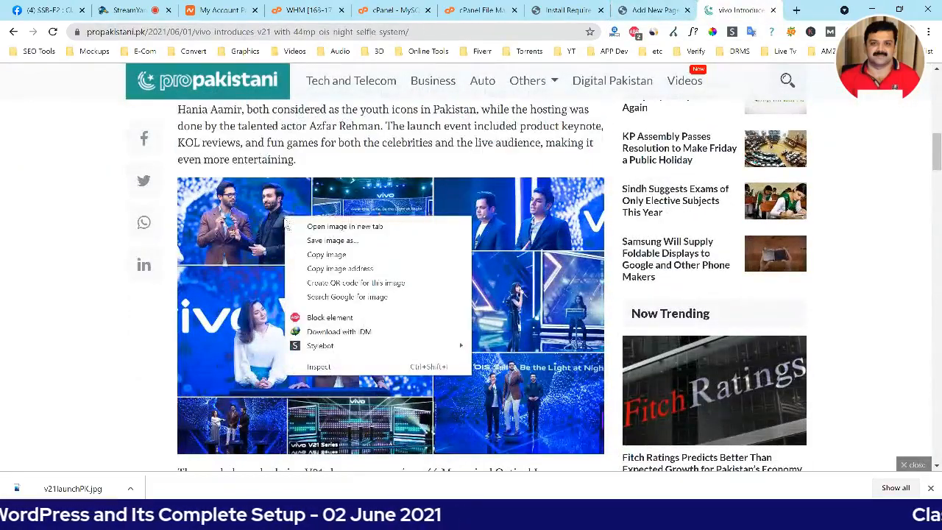
{"action": "left_click", "coordinate": [312, 240]}
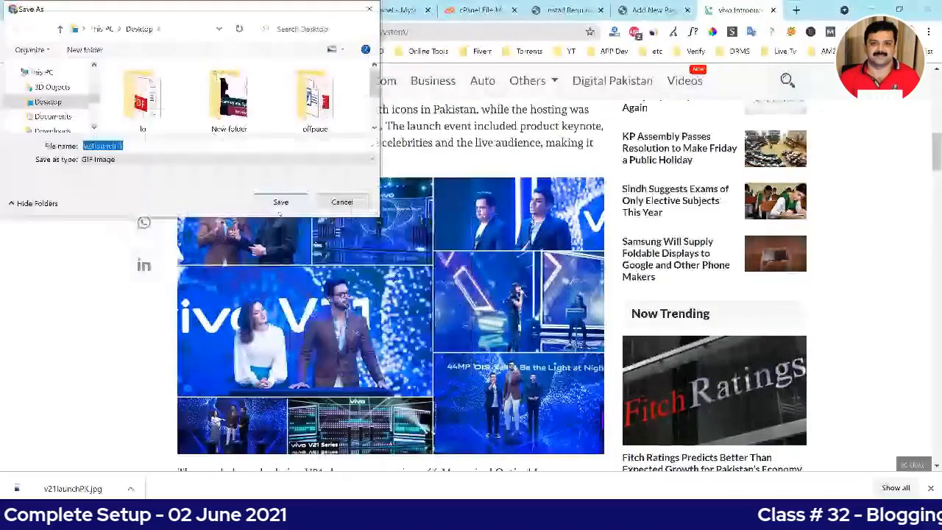
{"action": "left_click", "coordinate": [279, 203]}
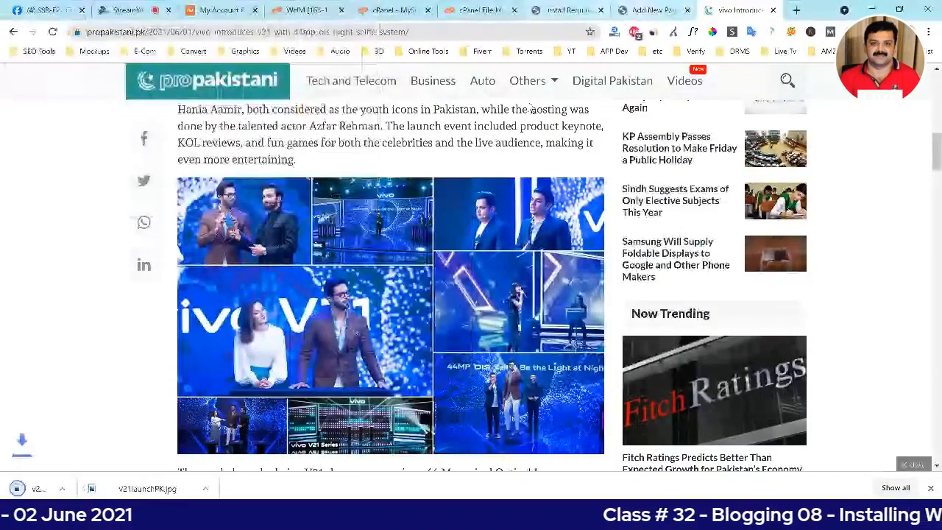
Upload the v21launch-1 collage from the Desktop to the page's media
{"action": "left_click", "coordinate": [651, 10]}
{"action": "left_click", "coordinate": [154, 164]}
{"action": "left_click", "coordinate": [172, 123]}
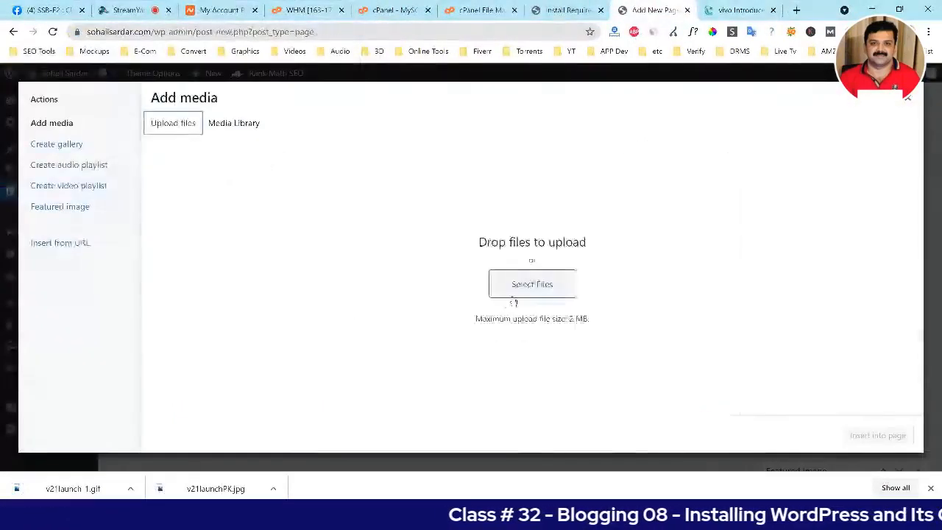
{"action": "left_click", "coordinate": [531, 284]}
{"action": "scroll", "coordinate": [255, 149], "scroll_direction": "down", "scroll_amount": 5}
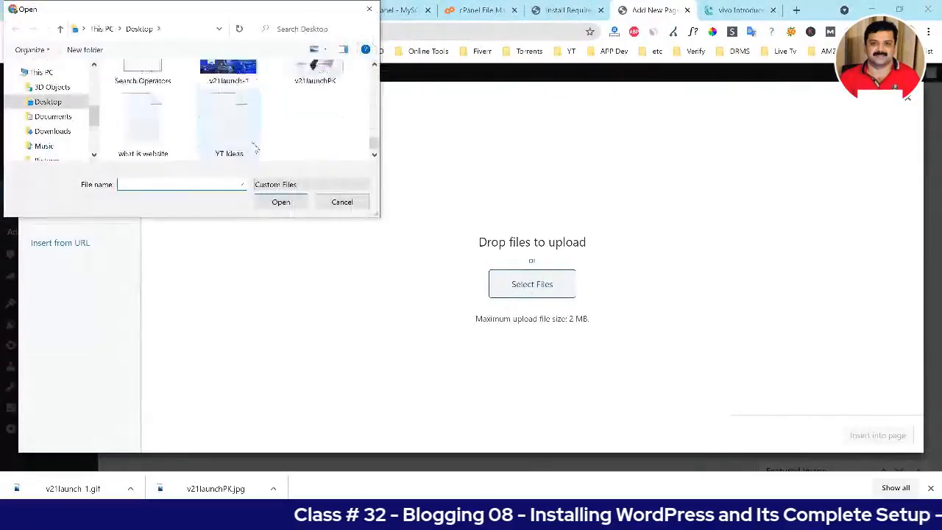
{"action": "scroll", "coordinate": [255, 148], "scroll_direction": "up", "scroll_amount": 2}
{"action": "double_click", "coordinate": [228, 103]}
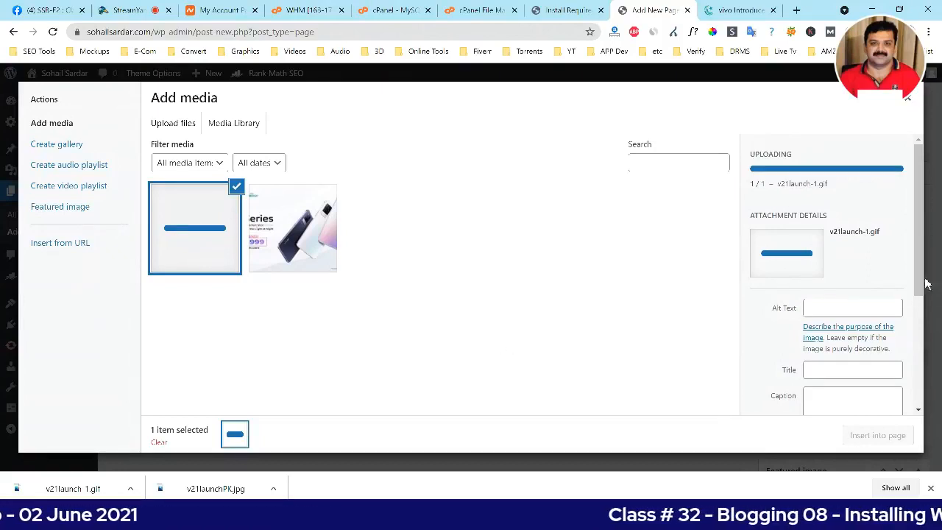
Set the collage's alignment to Center and its size to Full Size – 1280 × 832, and insert it into the page
{"action": "scroll", "coordinate": [912, 332], "scroll_direction": "down", "scroll_amount": 2}
{"action": "scroll", "coordinate": [909, 341], "scroll_direction": "down", "scroll_amount": 3}
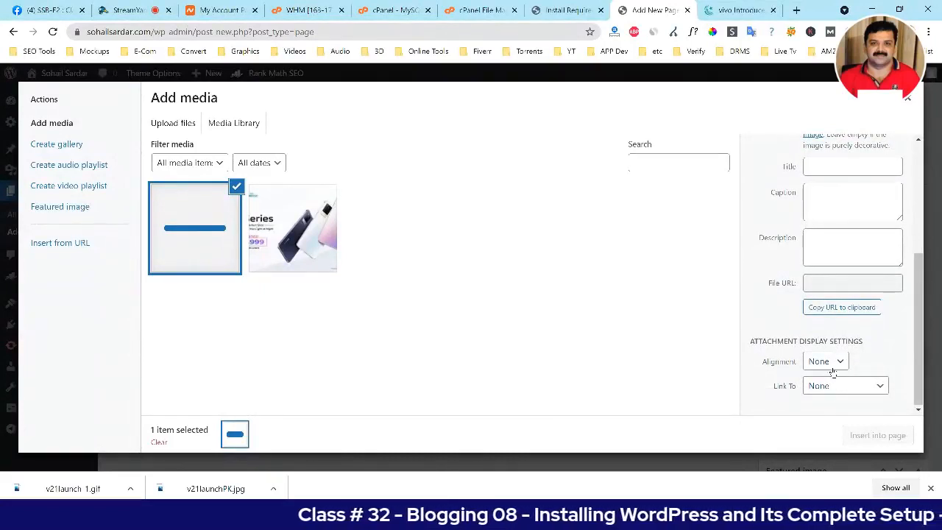
{"action": "left_click", "coordinate": [832, 361]}
{"action": "left_click", "coordinate": [823, 399]}
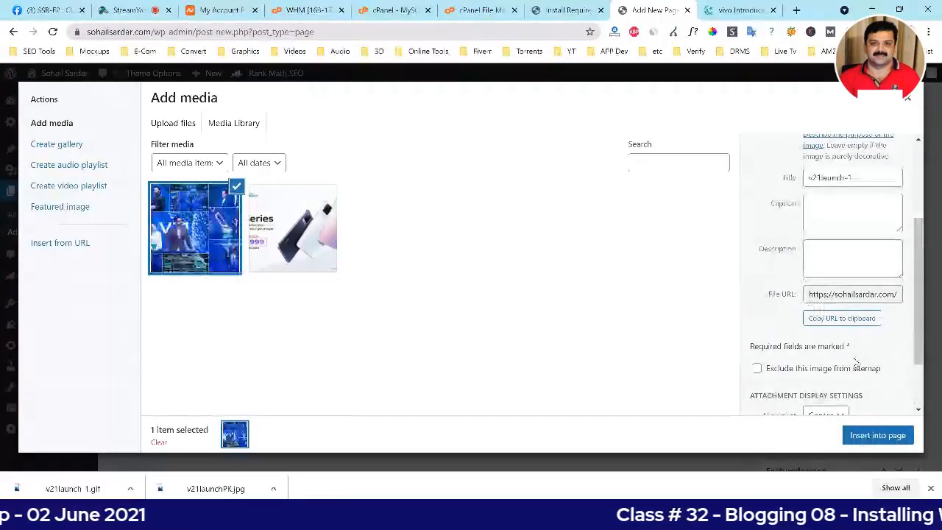
{"action": "scroll", "coordinate": [856, 360], "scroll_direction": "down", "scroll_amount": 1}
{"action": "left_click", "coordinate": [835, 386]}
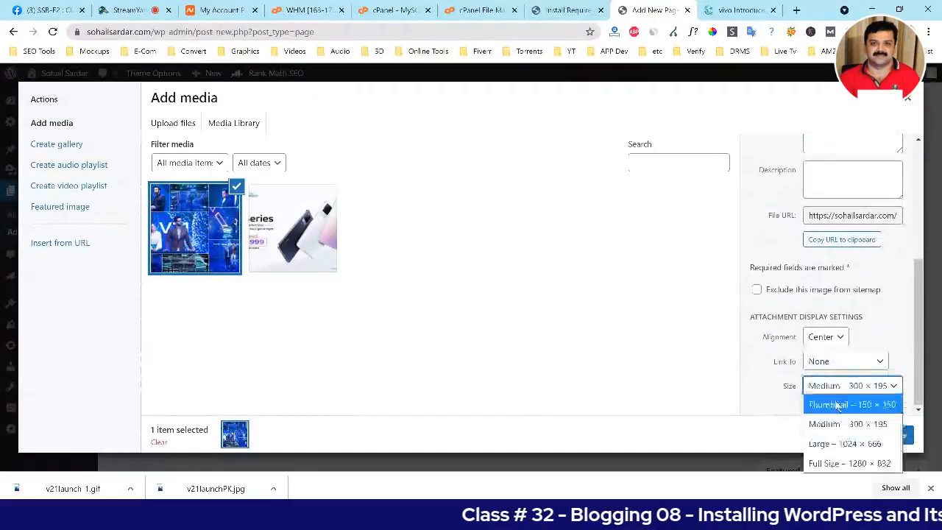
{"action": "left_click", "coordinate": [828, 462]}
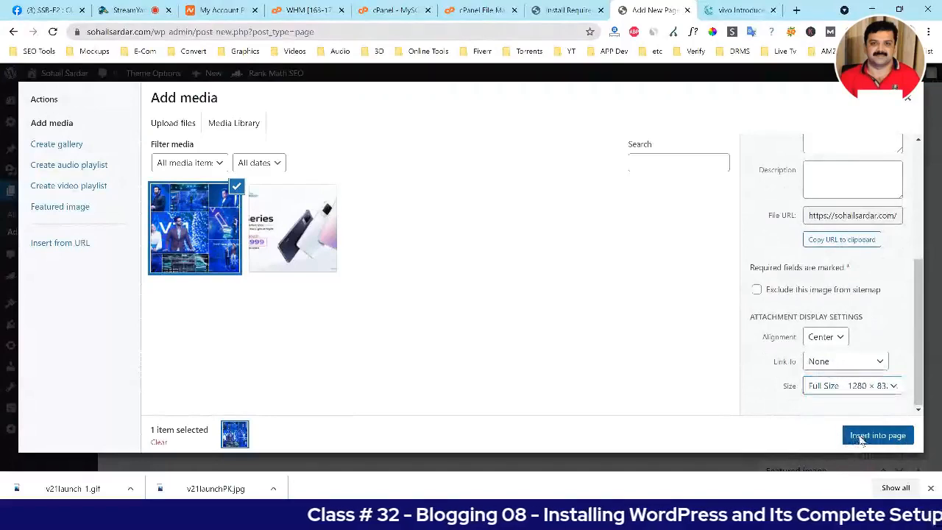
{"action": "left_click", "coordinate": [861, 439]}
Copy the article's four paragraphs between the collage and the Optical Image Stabilization heading, and paste them below the page's collage
{"action": "scroll", "coordinate": [612, 371], "scroll_direction": "down", "scroll_amount": 4}
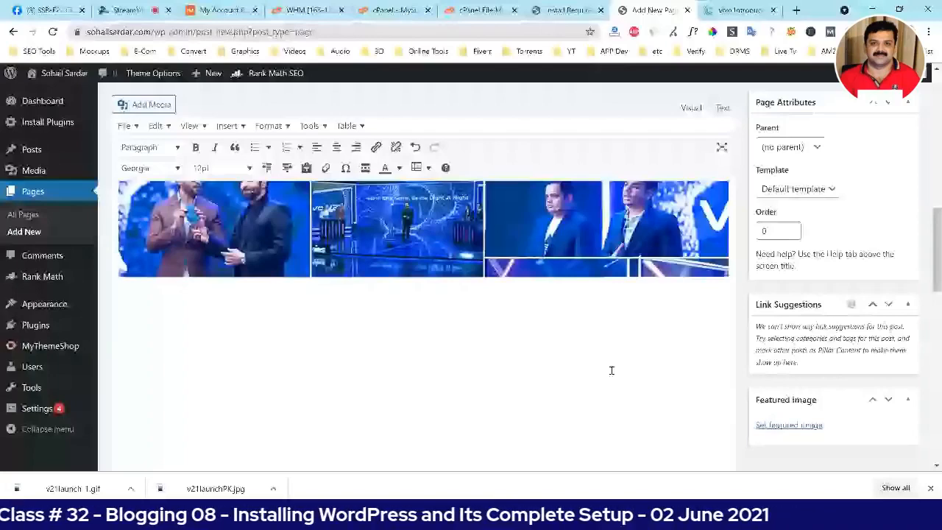
{"action": "key", "text": "ctrl+Tab"}
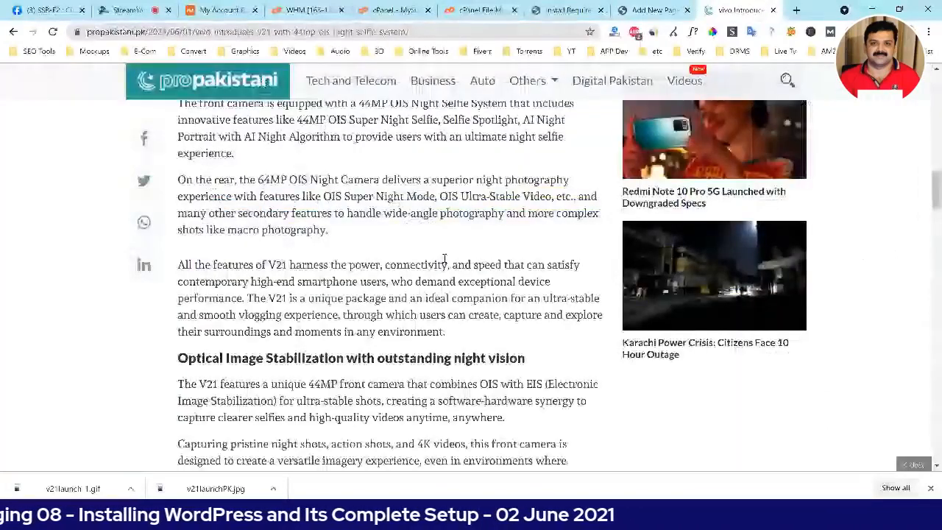
{"action": "scroll", "coordinate": [444, 258], "scroll_direction": "up", "scroll_amount": 2}
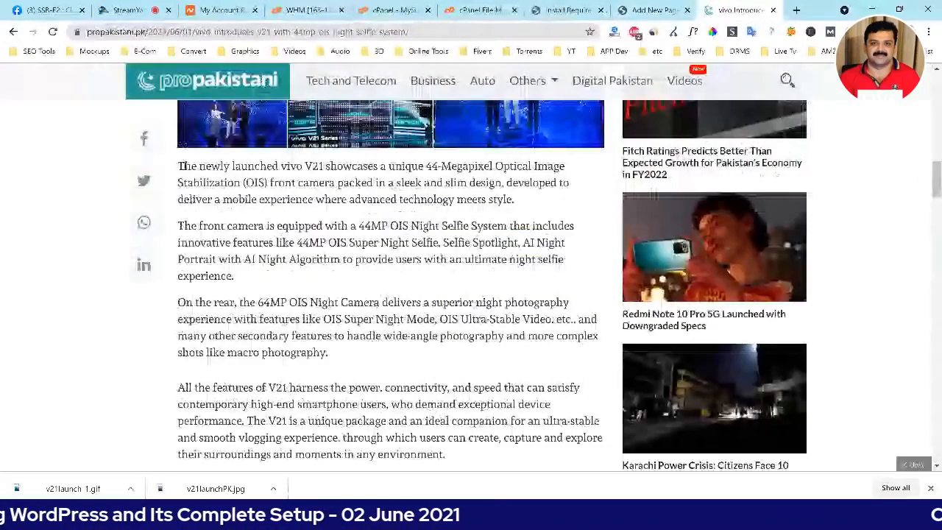
{"action": "left_click_drag", "start_coordinate": [179, 166], "coordinate": [445, 270]}
{"action": "key", "text": "ctrl+c"}
{"action": "scroll", "coordinate": [446, 295], "scroll_direction": "down", "scroll_amount": 3}
{"action": "key", "text": "ctrl+shift+Tab"}
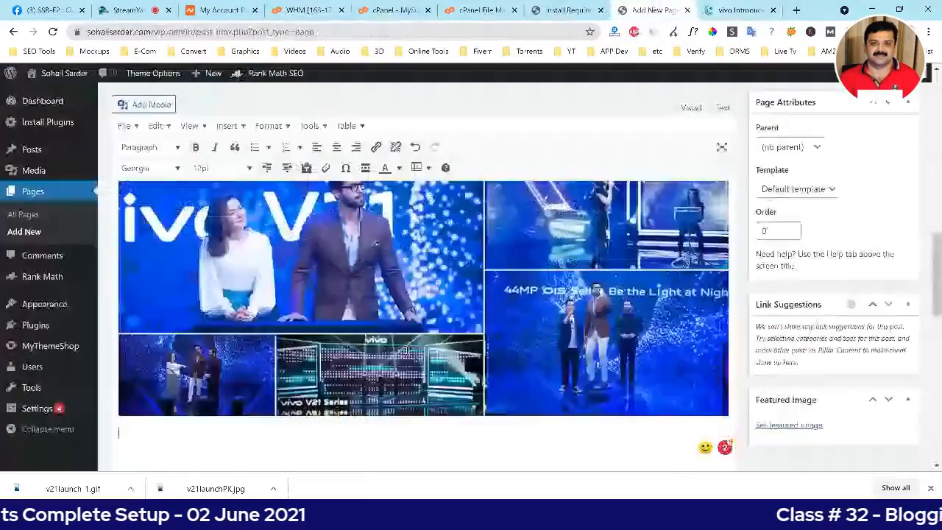
{"action": "key", "text": "ctrl+v"}
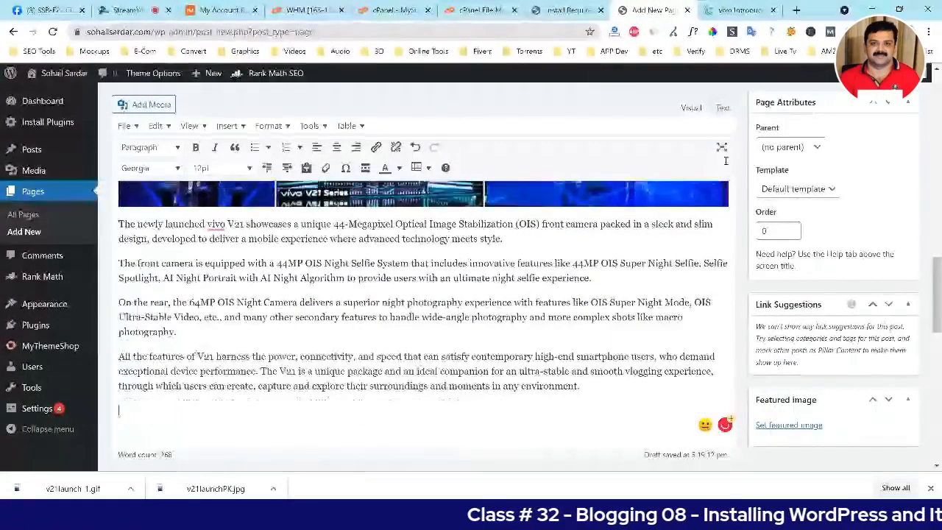
Copy the article's "Optical Image Stabilization with outstanding night vision" heading and paste it below the page's last paragraph
{"action": "key", "text": "ctrl+Tab"}
{"action": "scroll", "coordinate": [444, 322], "scroll_direction": "down", "scroll_amount": 1}
{"action": "left_click_drag", "start_coordinate": [524, 235], "coordinate": [177, 236]}
{"action": "key", "text": "ctrl+c"}
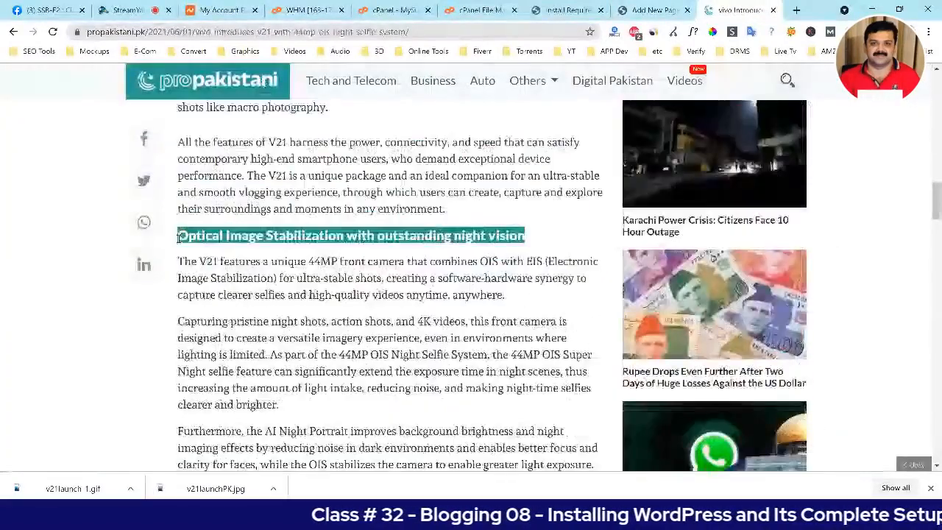
{"action": "left_click", "coordinate": [640, 11]}
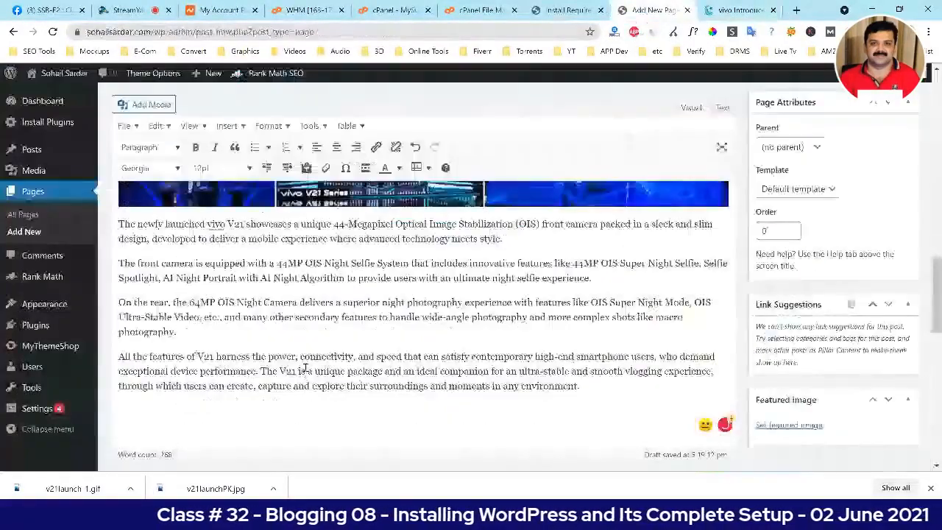
{"action": "key", "text": "ctrl+v"}
Format the pasted Optical Image Stabilization heading as Heading 2
{"action": "left_click_drag", "start_coordinate": [357, 413], "coordinate": [118, 413]}
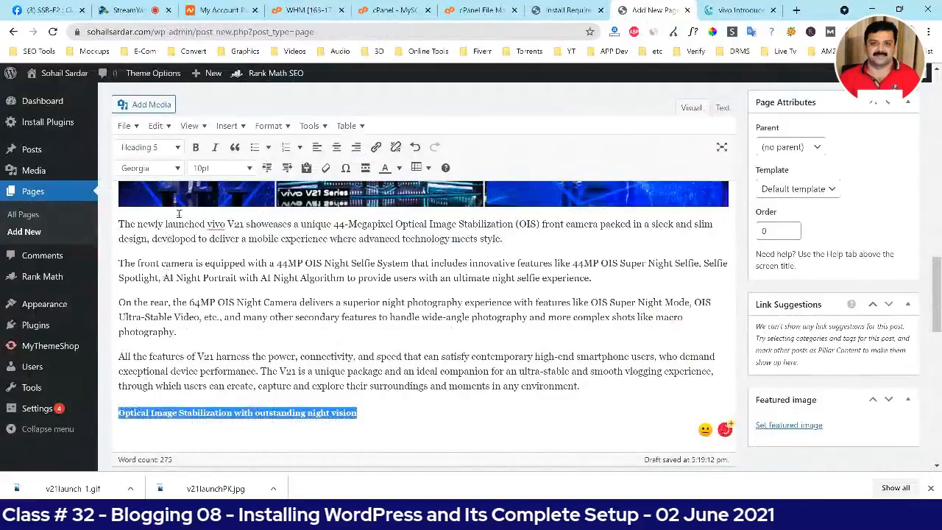
{"action": "left_click", "coordinate": [175, 148]}
{"action": "left_click", "coordinate": [175, 220]}
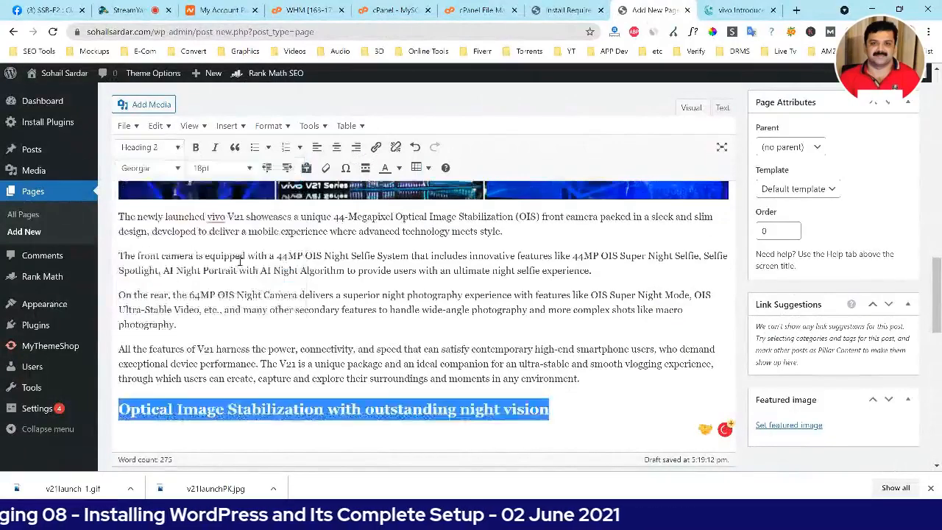
{"action": "left_click", "coordinate": [549, 378]}
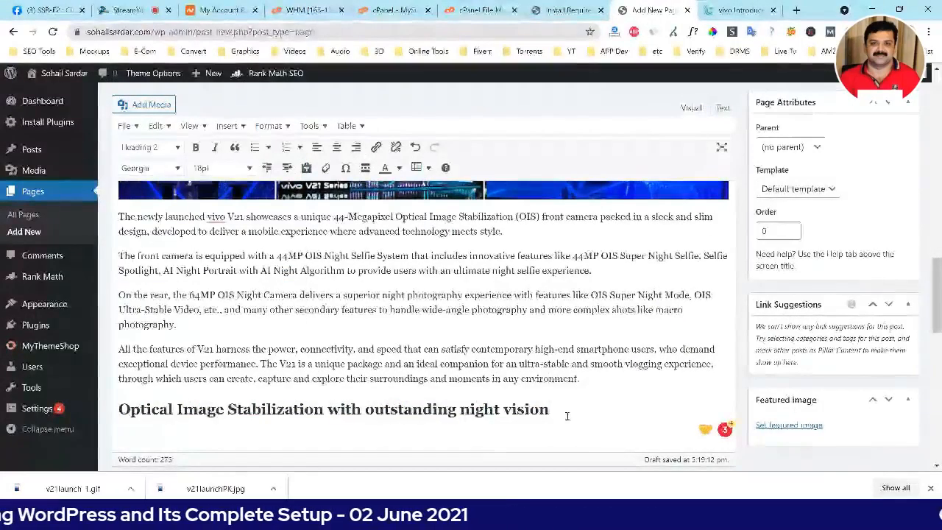
Copy the three article paragraphs following the Optical Image Stabilization heading and paste them on a new line below the page's heading
{"action": "left_click", "coordinate": [568, 415]}
{"action": "key", "text": "Return"}
{"action": "left_click", "coordinate": [712, 6]}
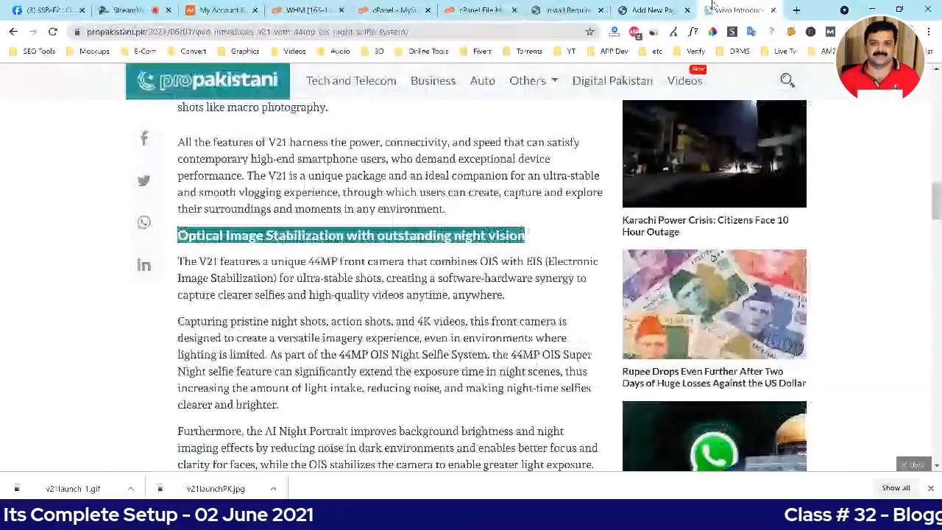
{"action": "scroll", "coordinate": [390, 280], "scroll_direction": "down", "scroll_amount": 1}
{"action": "left_click_drag", "start_coordinate": [178, 199], "coordinate": [228, 452]}
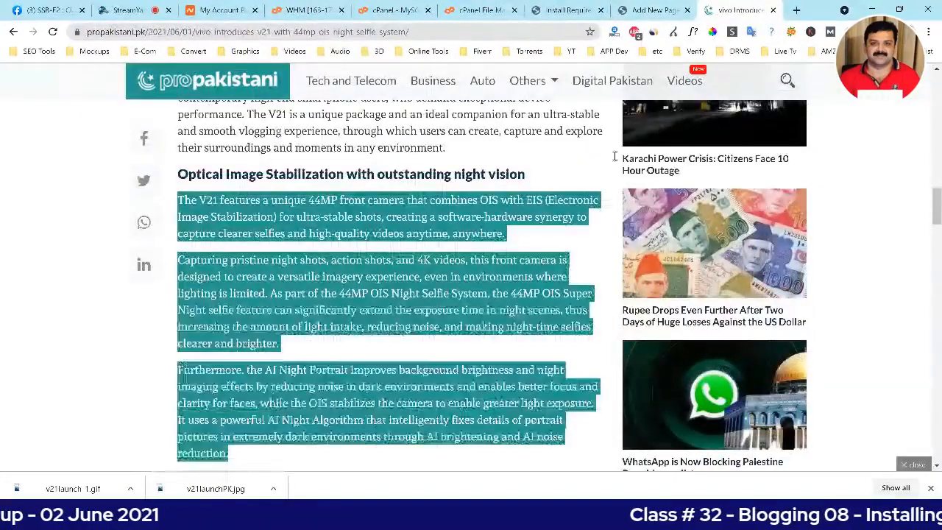
{"action": "left_click", "coordinate": [646, 8]}
{"action": "scroll", "coordinate": [486, 403], "scroll_direction": "down", "scroll_amount": 2}
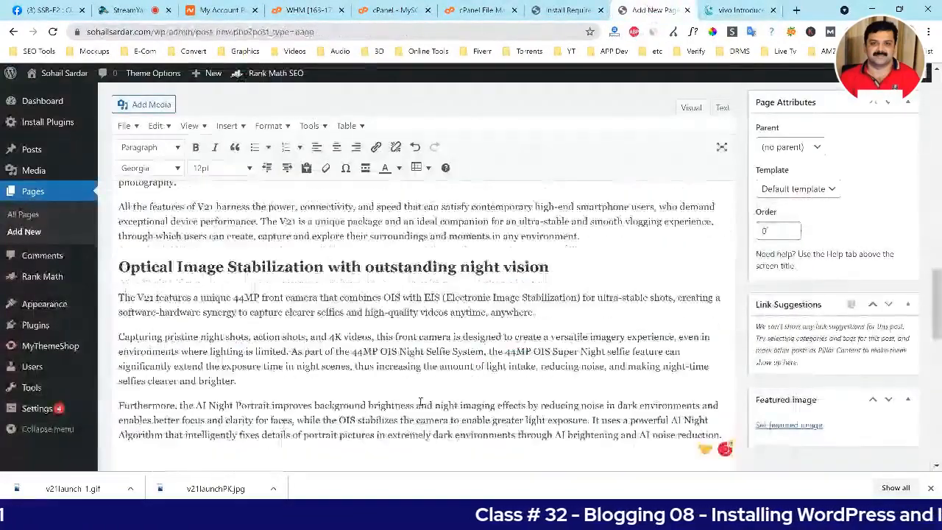
{"action": "scroll", "coordinate": [486, 403], "scroll_direction": "down", "scroll_amount": 1}
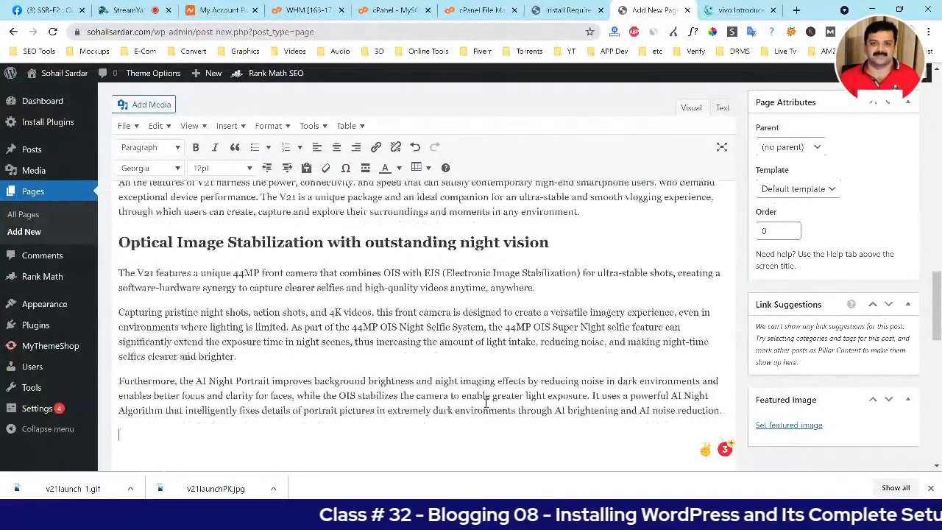
Save the article's camera features image below those paragraphs to the computer under its suggested file name
{"action": "left_click", "coordinate": [738, 9]}
{"action": "scroll", "coordinate": [321, 230], "scroll_direction": "down", "scroll_amount": 3}
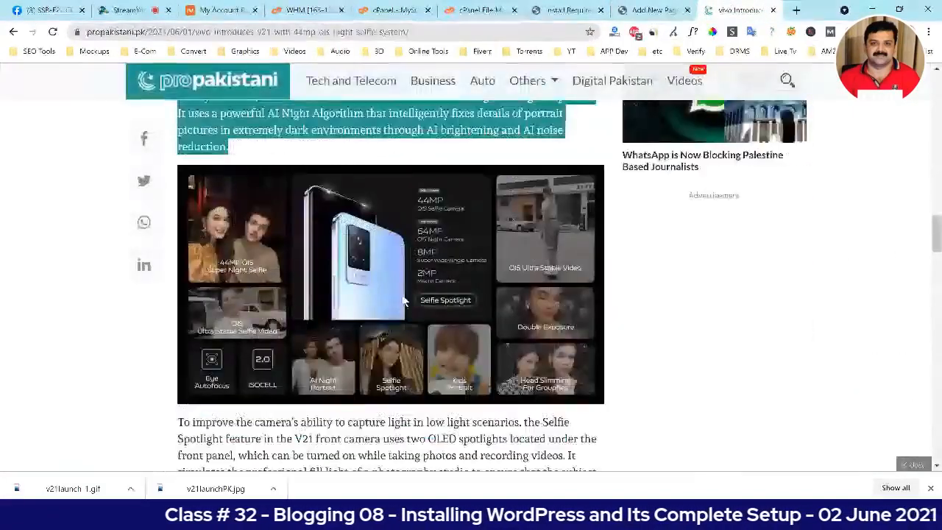
{"action": "left_click", "coordinate": [321, 229]}
{"action": "right_click", "coordinate": [322, 228]}
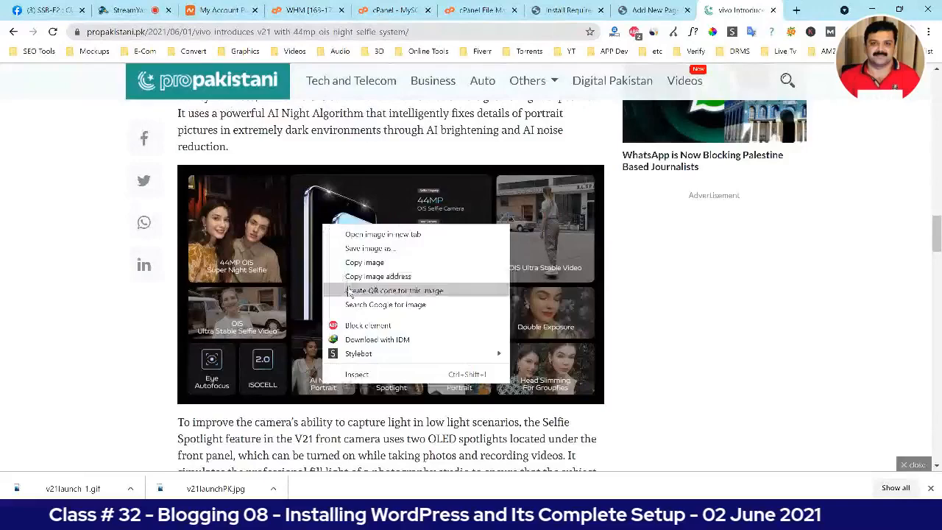
{"action": "left_click", "coordinate": [370, 248]}
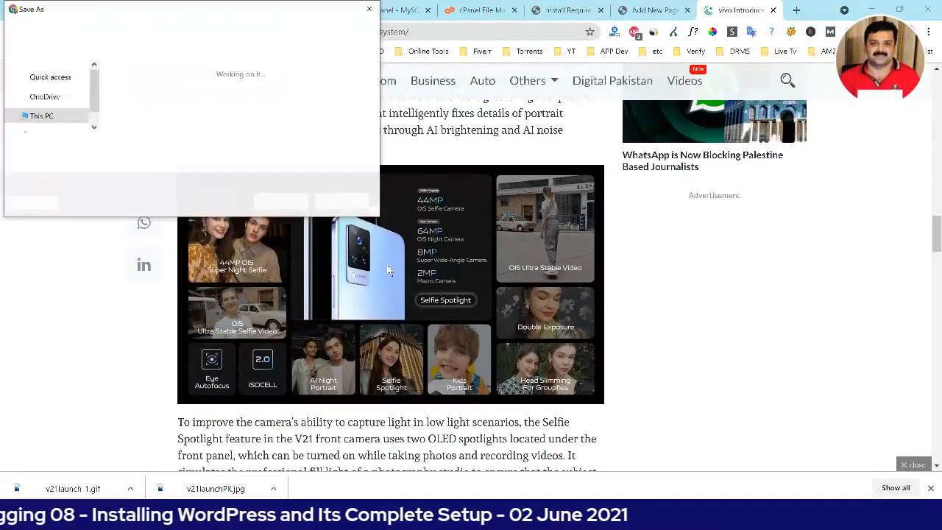
{"action": "left_click", "coordinate": [274, 201]}
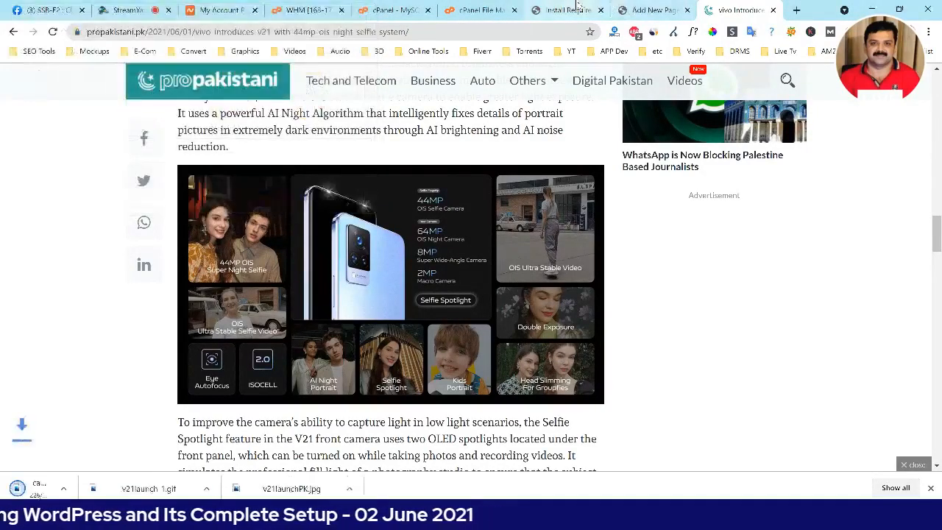
Upload the camerav21-1 image from the Desktop to the page's media
{"action": "key", "text": "ctrl+shift+Tab"}
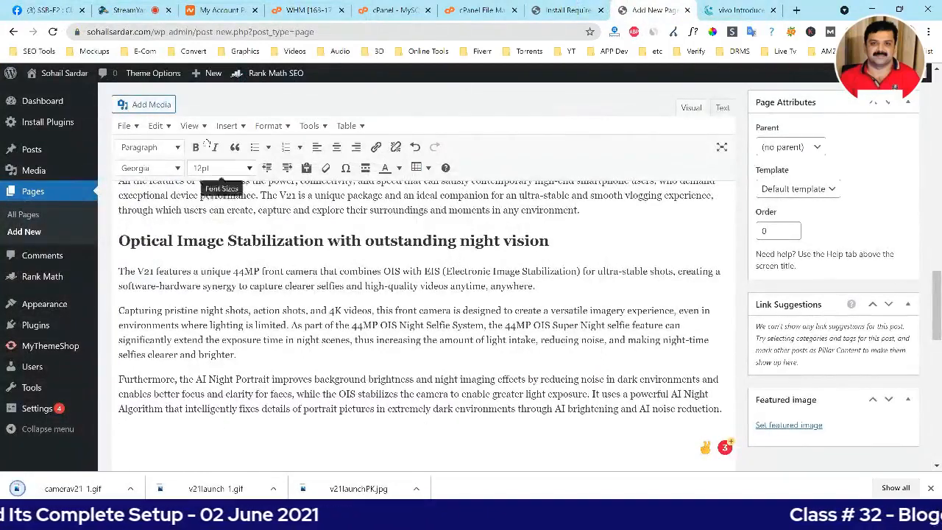
{"action": "left_click", "coordinate": [140, 104]}
{"action": "left_click", "coordinate": [190, 124]}
{"action": "left_click", "coordinate": [508, 284]}
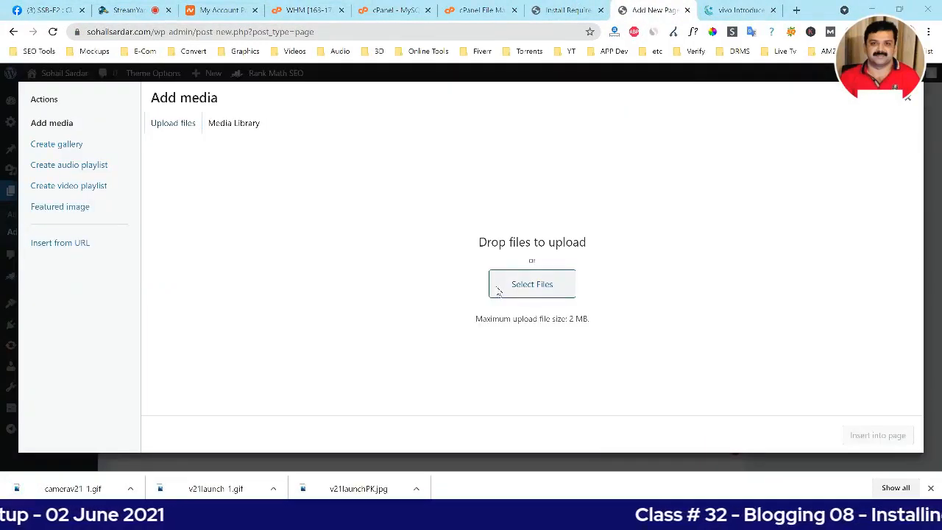
{"action": "scroll", "coordinate": [273, 143], "scroll_direction": "down", "scroll_amount": 6}
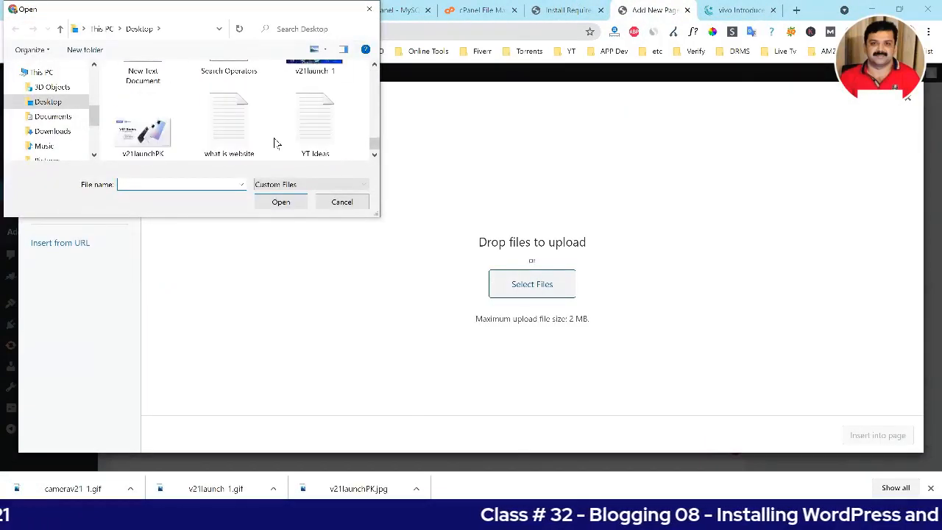
{"action": "scroll", "coordinate": [302, 148], "scroll_direction": "up", "scroll_amount": 3}
{"action": "scroll", "coordinate": [298, 143], "scroll_direction": "up", "scroll_amount": 3}
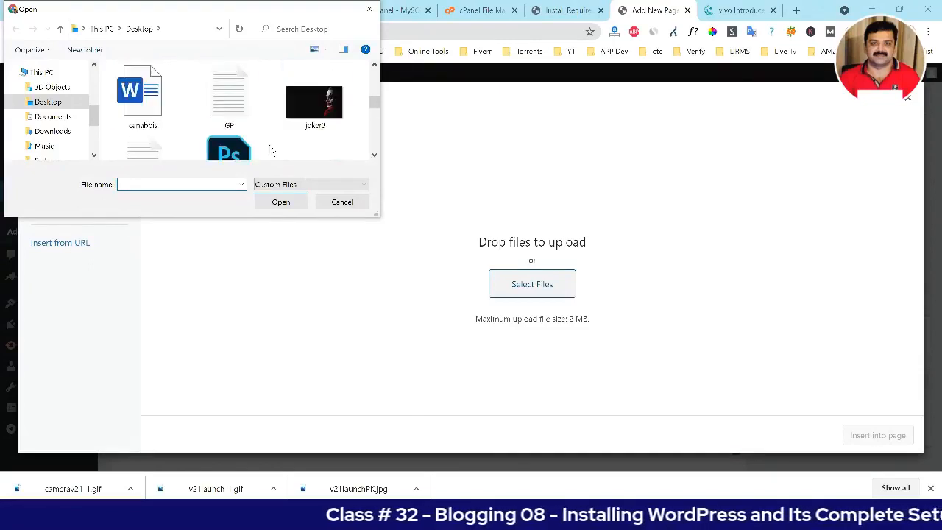
{"action": "double_click", "coordinate": [342, 103]}
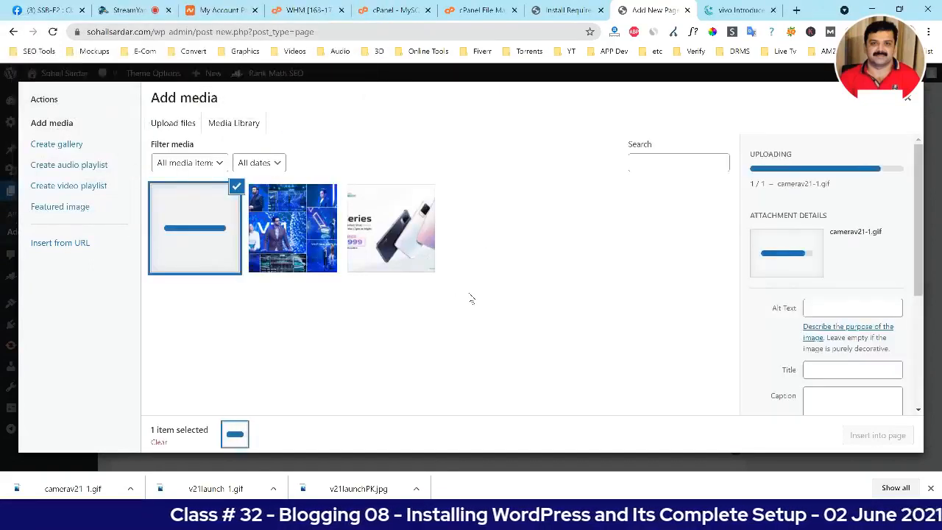
Wait for the camerav21-1 upload to complete and insert the image into the page with Center alignment, no link and Full Size
{"action": "scroll", "coordinate": [874, 350], "scroll_direction": "down", "scroll_amount": 3}
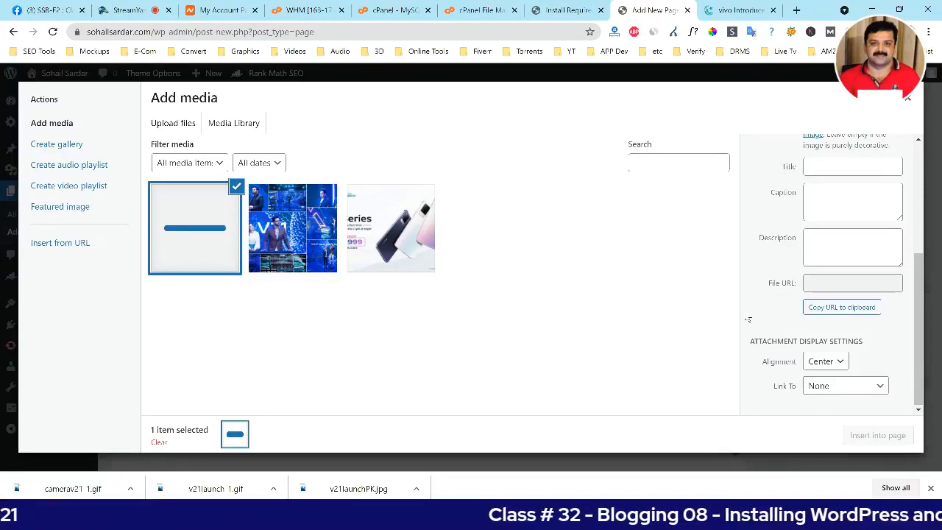
{"action": "left_click", "coordinate": [156, 6]}
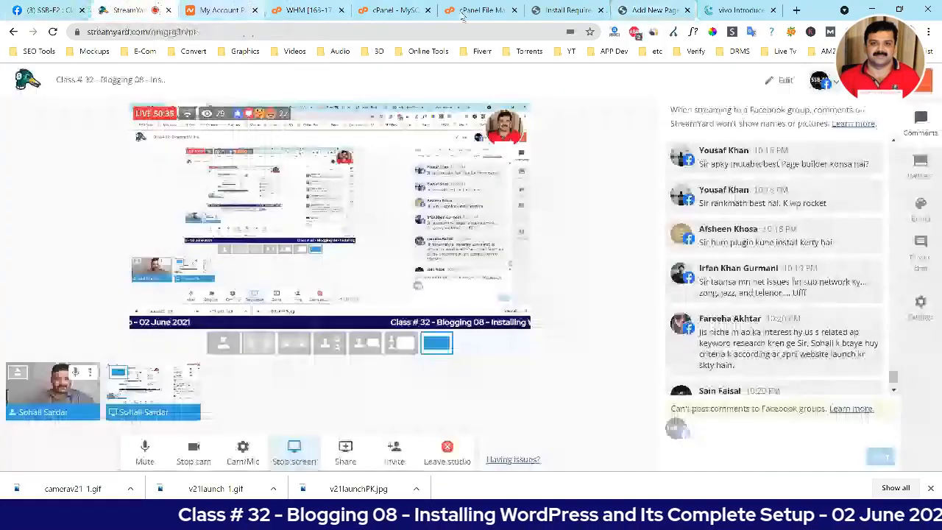
{"action": "left_click", "coordinate": [651, 9]}
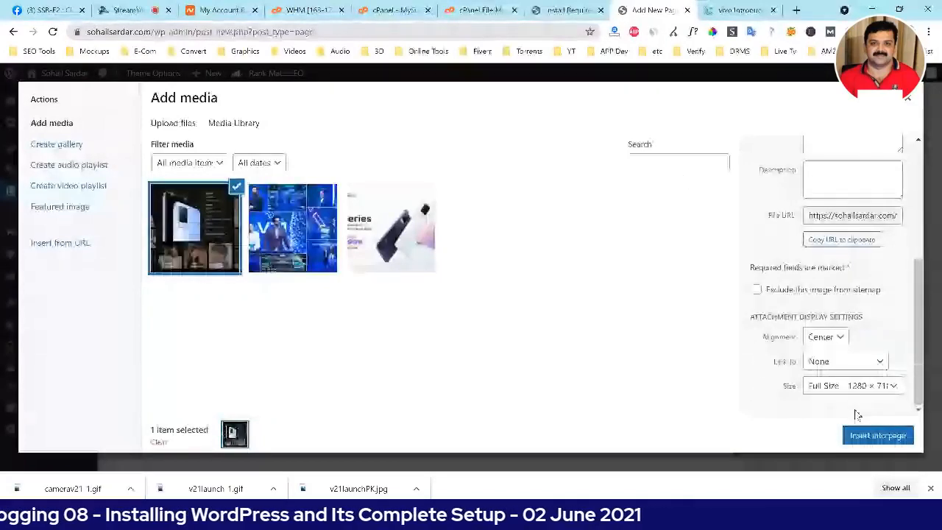
{"action": "left_click", "coordinate": [862, 433]}
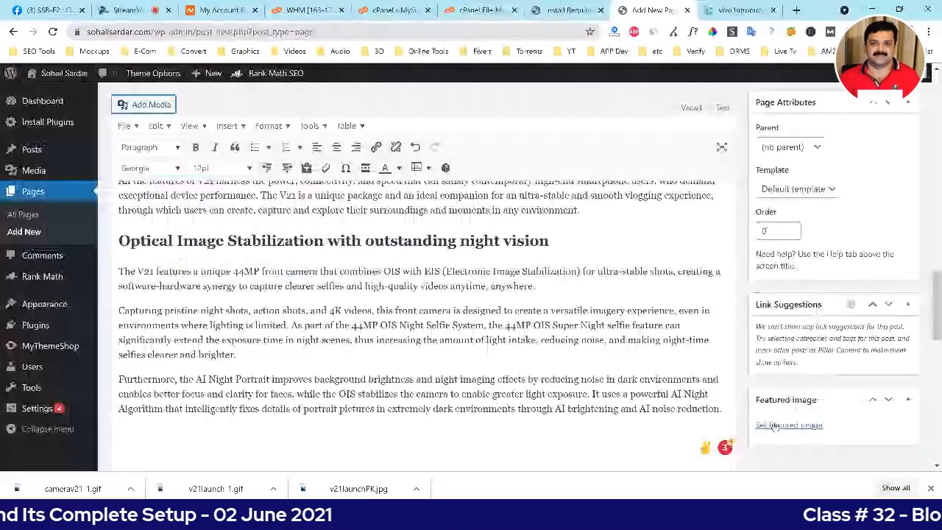
Copy the article text from below the camera image through the 7.29mm Ultra Slim section's paragraph, and paste it under the page's camera image
{"action": "key", "text": "ctrl+Tab"}
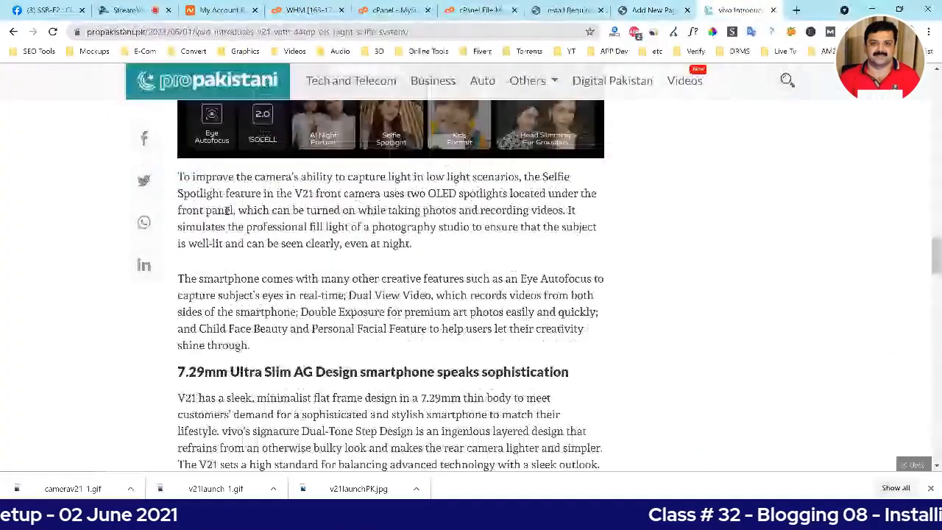
{"action": "scroll", "coordinate": [620, 446], "scroll_direction": "down", "scroll_amount": 3}
{"action": "left_click_drag", "start_coordinate": [616, 340], "coordinate": [621, 35]}
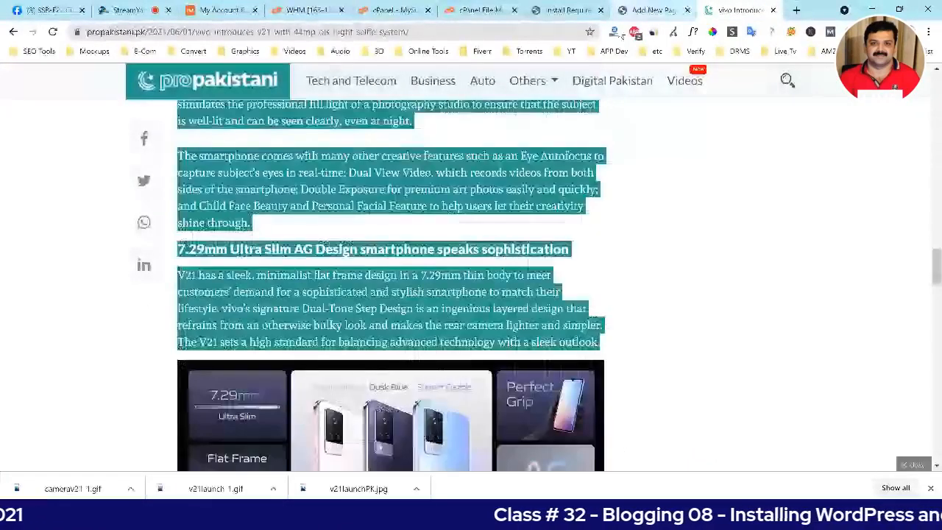
{"action": "key", "text": "ctrl+shift+Tab"}
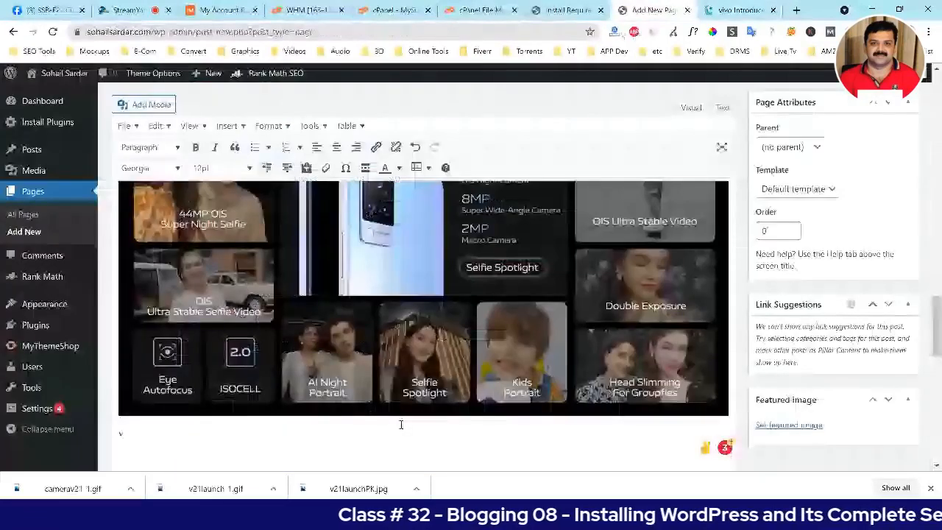
{"action": "key", "text": "ctrl+v"}
{"action": "scroll", "coordinate": [402, 326], "scroll_direction": "down", "scroll_amount": 4}
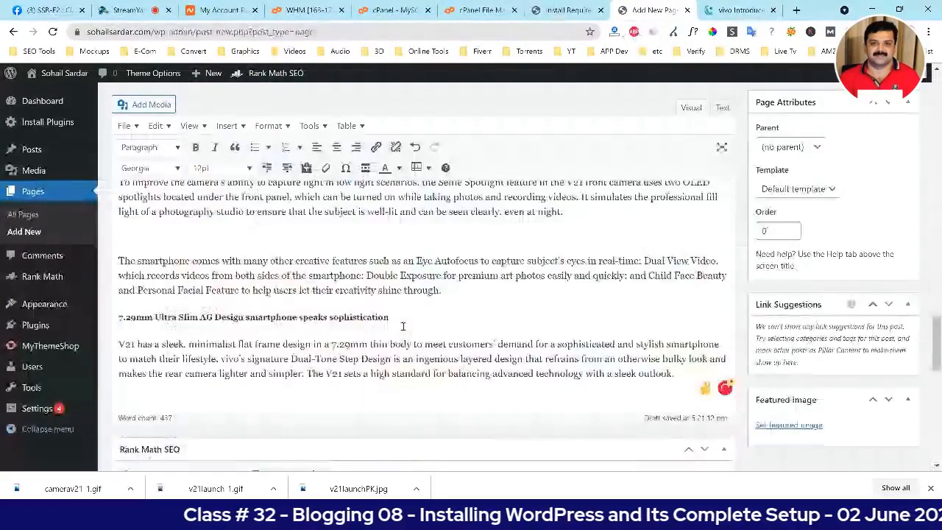
Format the "7.29mm Ultra Slim AG Design smartphone speaks sophistication" line as Heading 2
{"action": "left_click_drag", "start_coordinate": [402, 326], "coordinate": [118, 317]}
{"action": "left_click", "coordinate": [151, 147]}
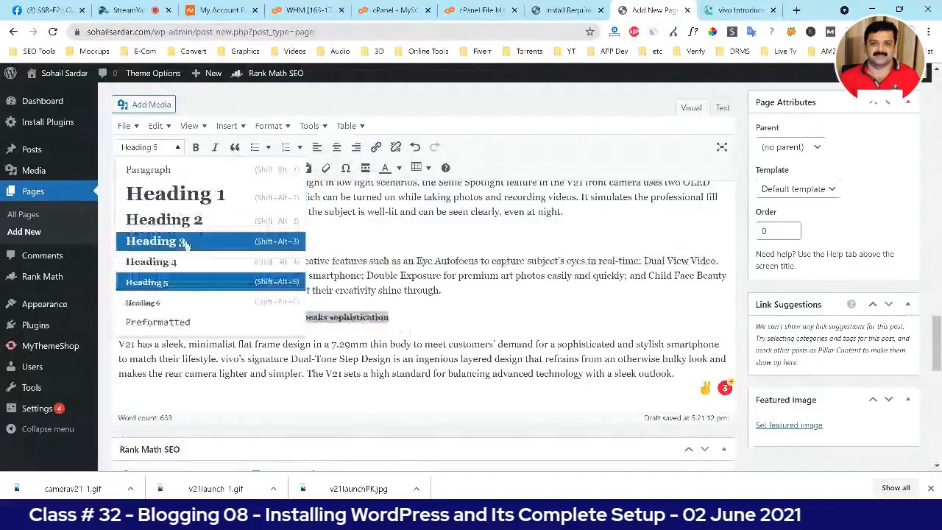
{"action": "left_click", "coordinate": [163, 219]}
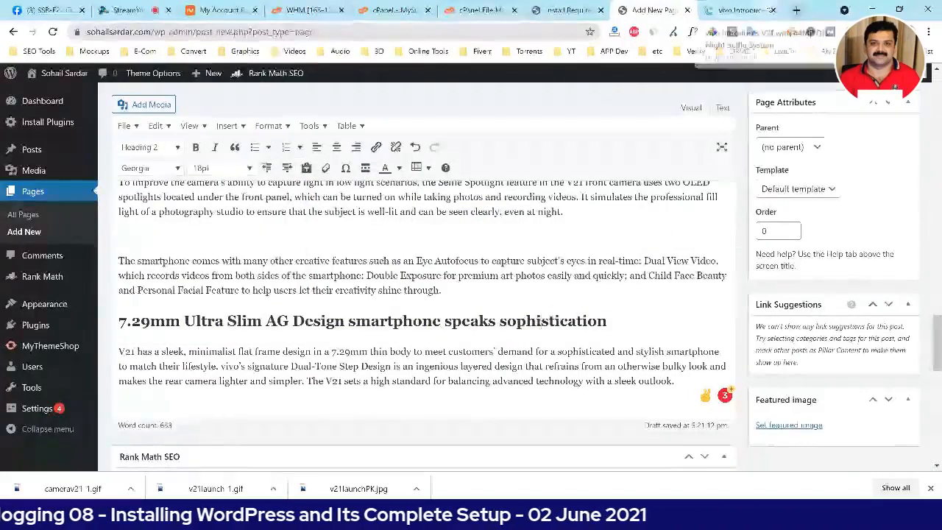
{"action": "key", "text": "ctrl+Tab"}
{"action": "scroll", "coordinate": [566, 346], "scroll_direction": "down", "scroll_amount": 6}
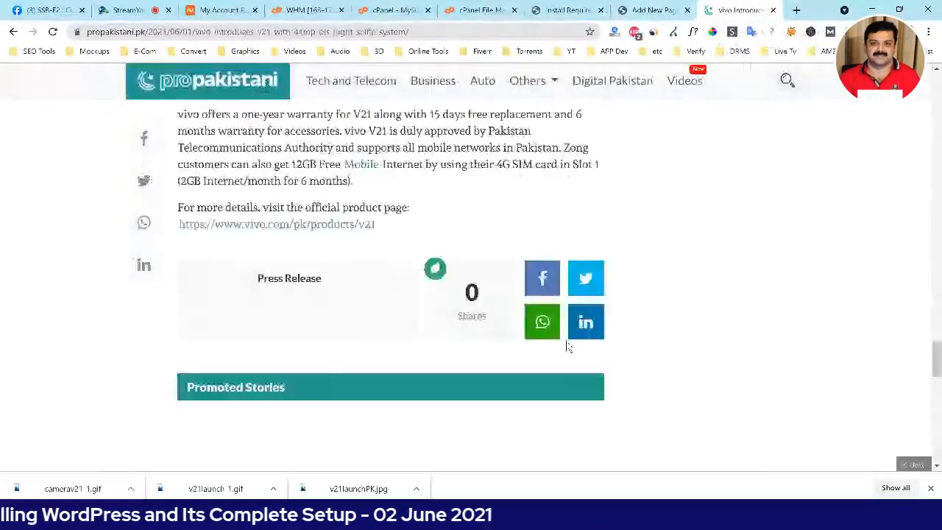
{"action": "scroll", "coordinate": [565, 346], "scroll_direction": "down", "scroll_amount": 5}
{"action": "scroll", "coordinate": [567, 344], "scroll_direction": "up", "scroll_amount": 5}
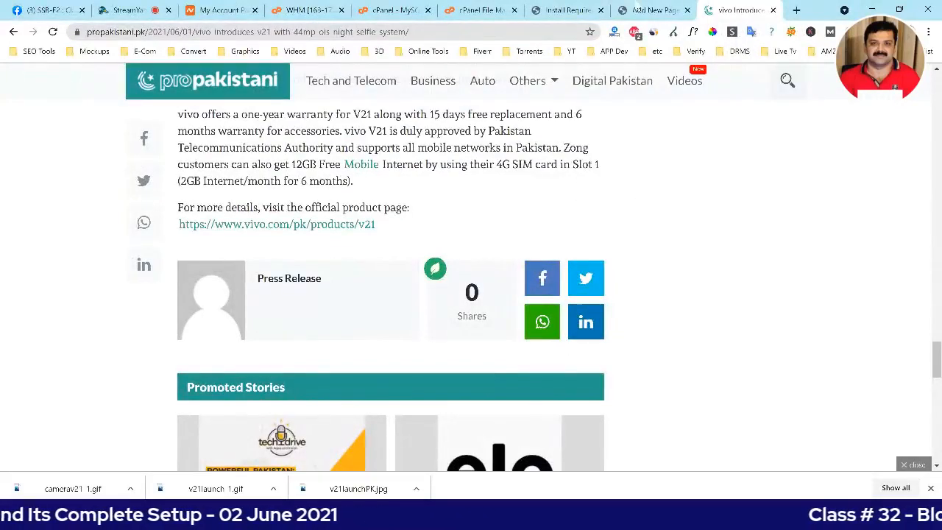
Set the page's Sidebar option to No sidebar
{"action": "left_click", "coordinate": [653, 10]}
{"action": "scroll", "coordinate": [691, 293], "scroll_direction": "up", "scroll_amount": 10}
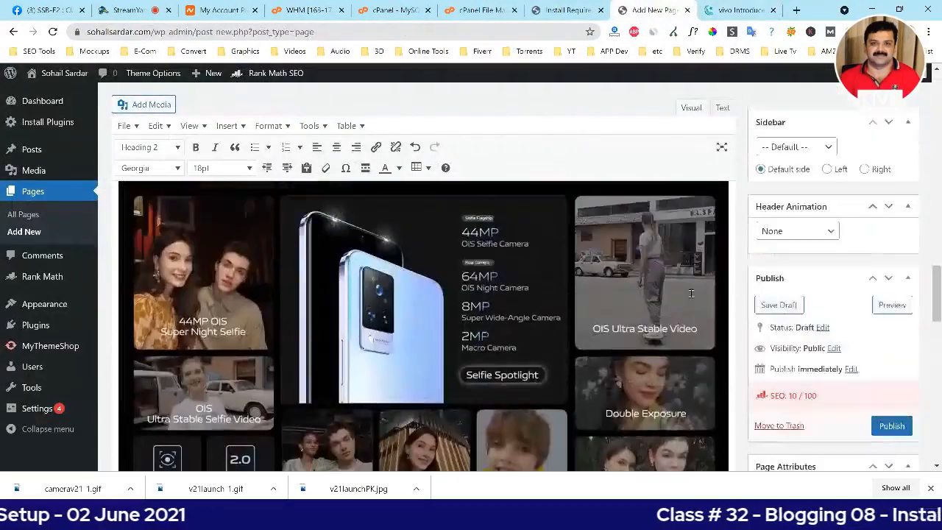
{"action": "left_click", "coordinate": [795, 134]}
{"action": "left_click", "coordinate": [793, 170]}
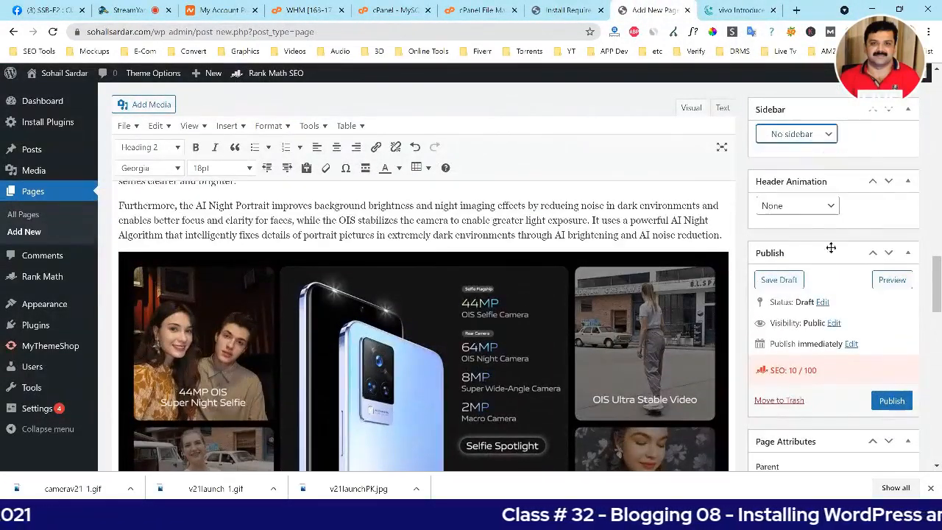
Publish the vivo V21 article page
{"action": "scroll", "coordinate": [834, 342], "scroll_direction": "down", "scroll_amount": 3}
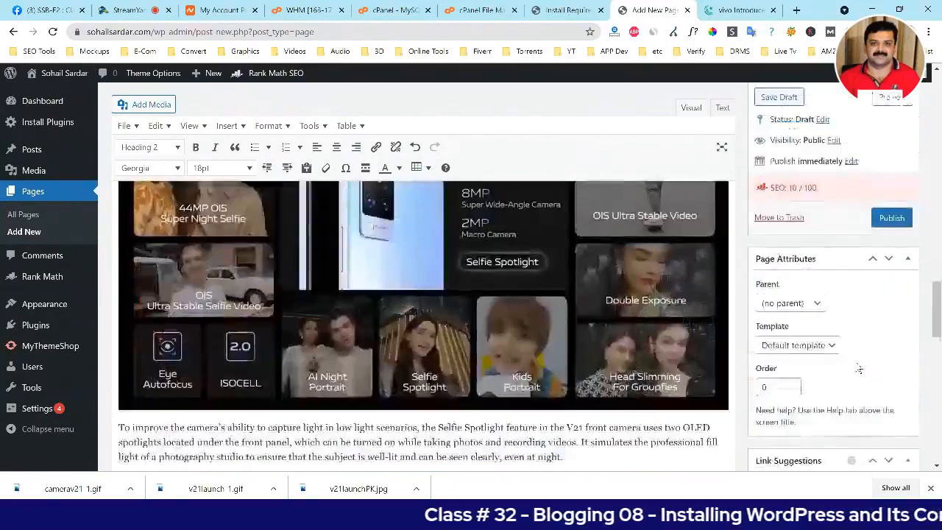
{"action": "left_click", "coordinate": [889, 219]}
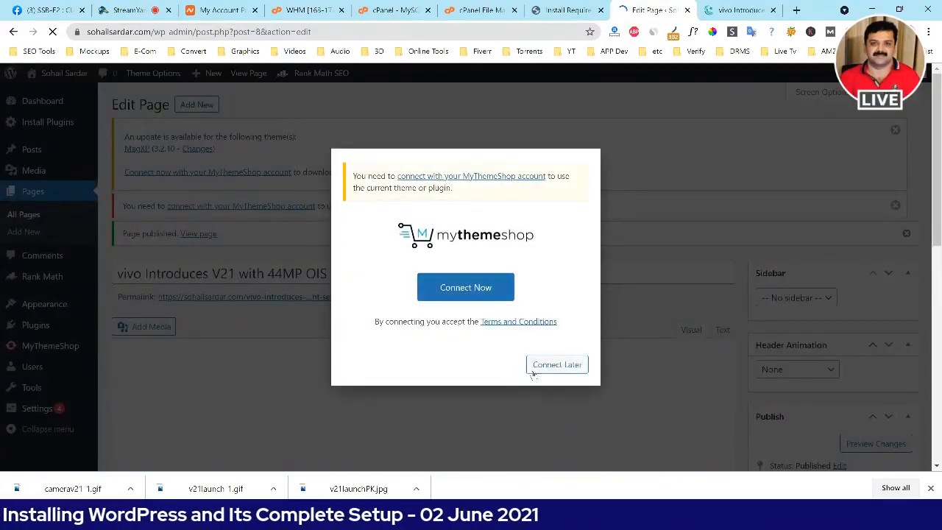
{"action": "left_click", "coordinate": [534, 371]}
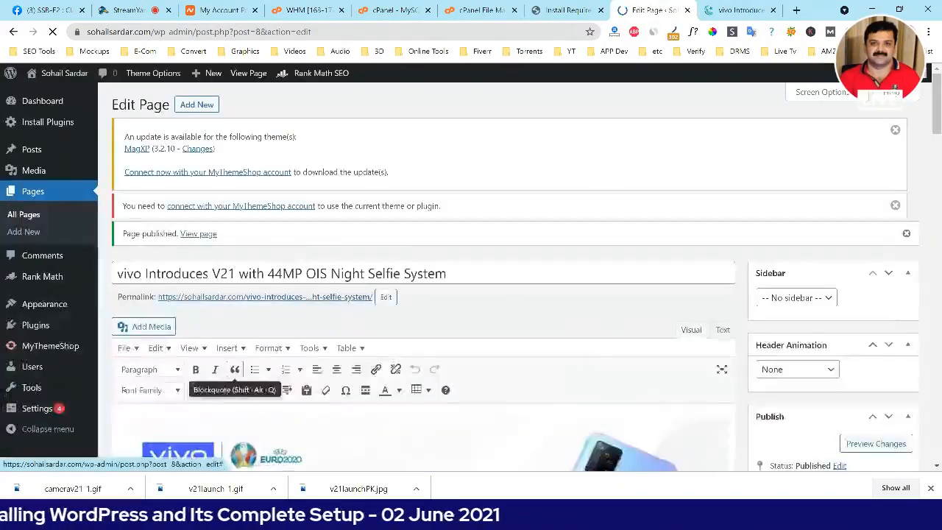
Open the site's Reading Settings in a new browser tab and postpone the MyThemeShop account connection
{"action": "mouse_move", "coordinate": [36, 407]}
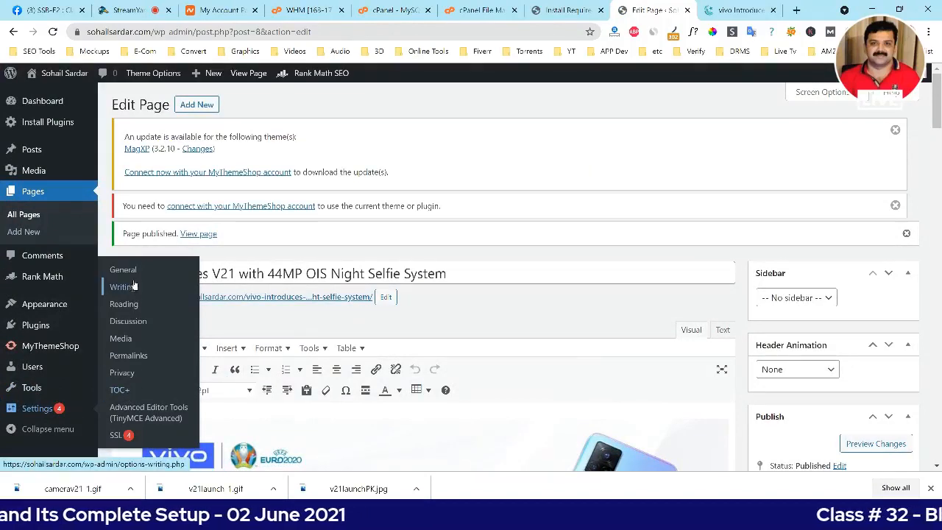
{"action": "middle_click", "coordinate": [124, 304]}
{"action": "left_click", "coordinate": [677, 11]}
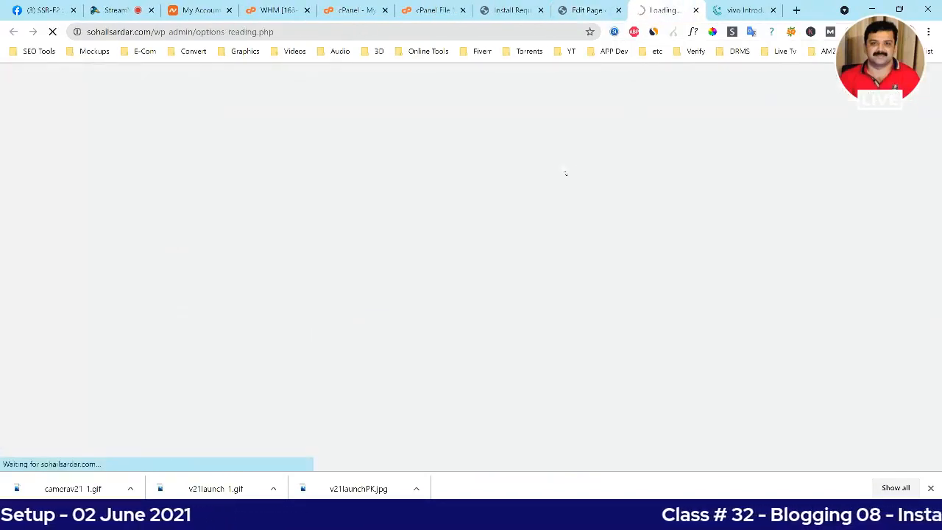
{"action": "left_click", "coordinate": [930, 489]}
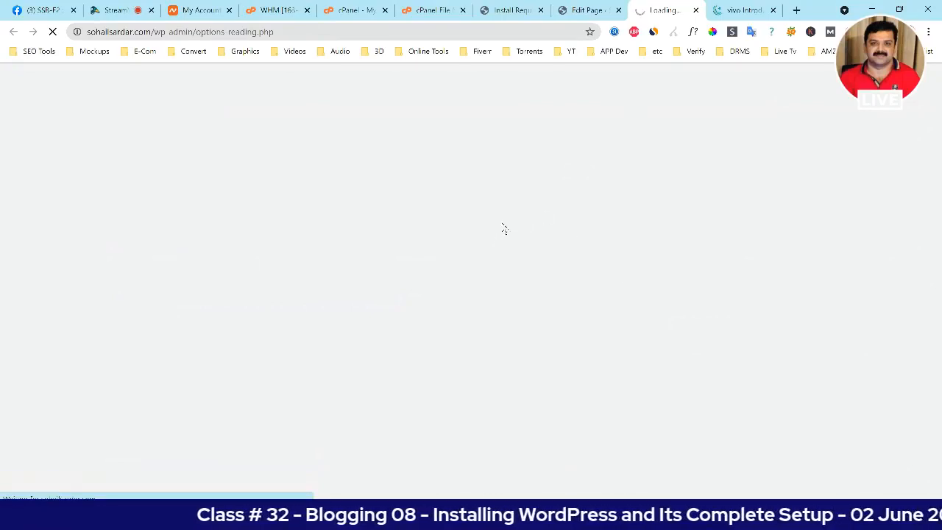
{"action": "left_click", "coordinate": [587, 9]}
{"action": "left_click", "coordinate": [662, 9]}
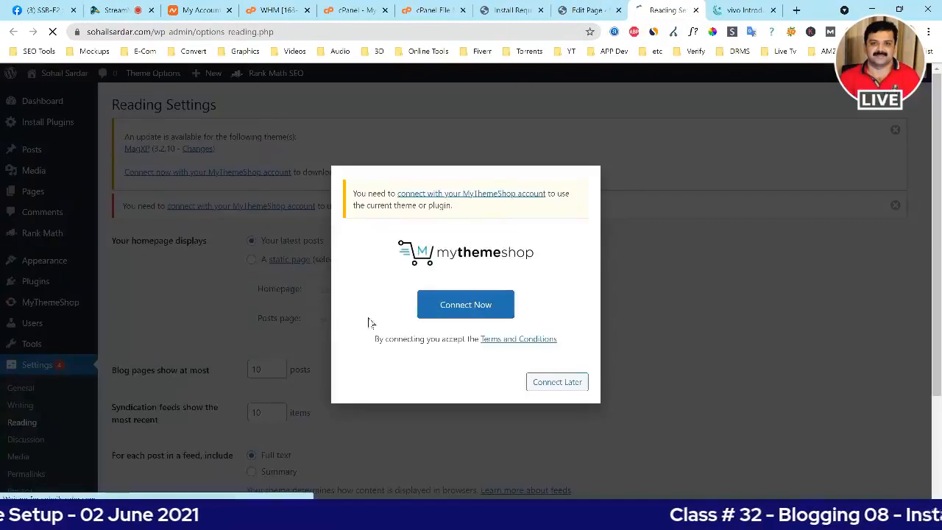
{"action": "left_click", "coordinate": [571, 384]}
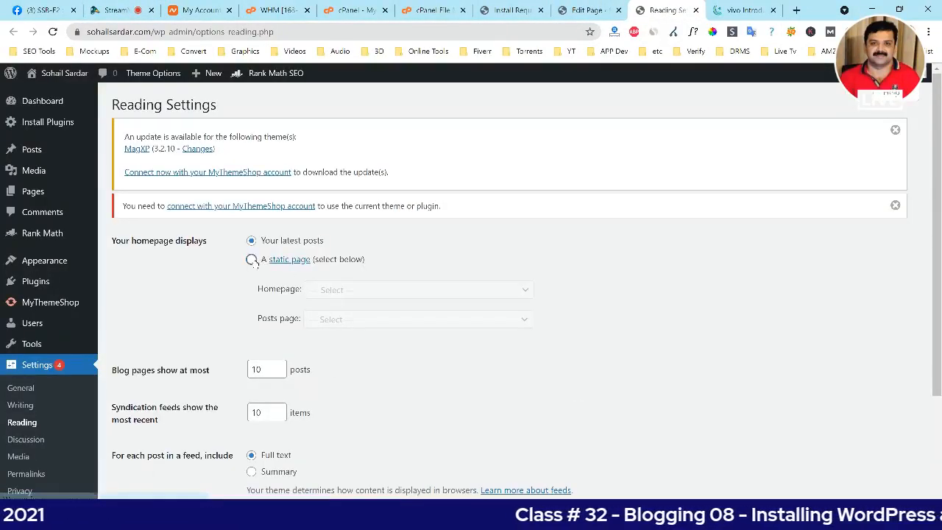
Set "vivo Introduces V21 with 44MP OIS Night Selfie System" as the static homepage, save the settings and visit the site
{"action": "left_click", "coordinate": [251, 260]}
{"action": "left_click", "coordinate": [416, 289]}
{"action": "left_click", "coordinate": [412, 347]}
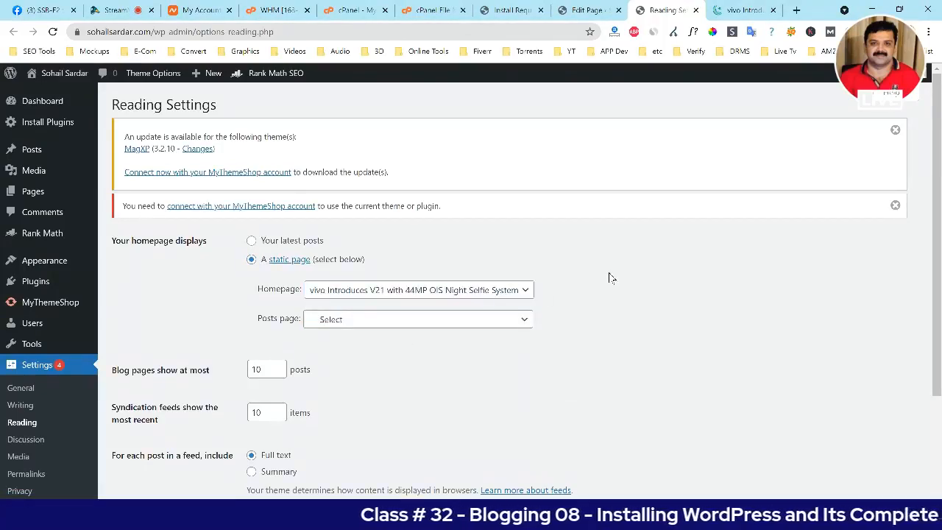
{"action": "scroll", "coordinate": [557, 343], "scroll_direction": "down", "scroll_amount": 2}
{"action": "left_click", "coordinate": [166, 442]}
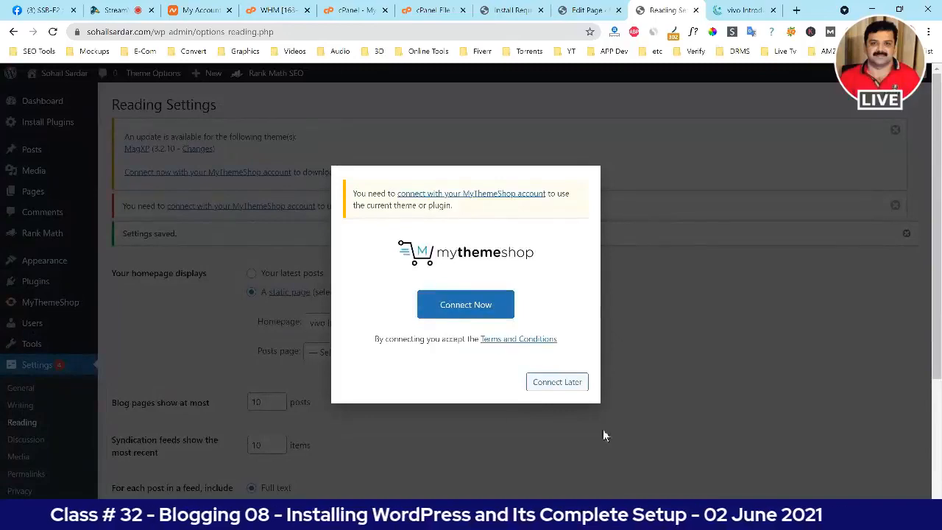
{"action": "left_click", "coordinate": [556, 382]}
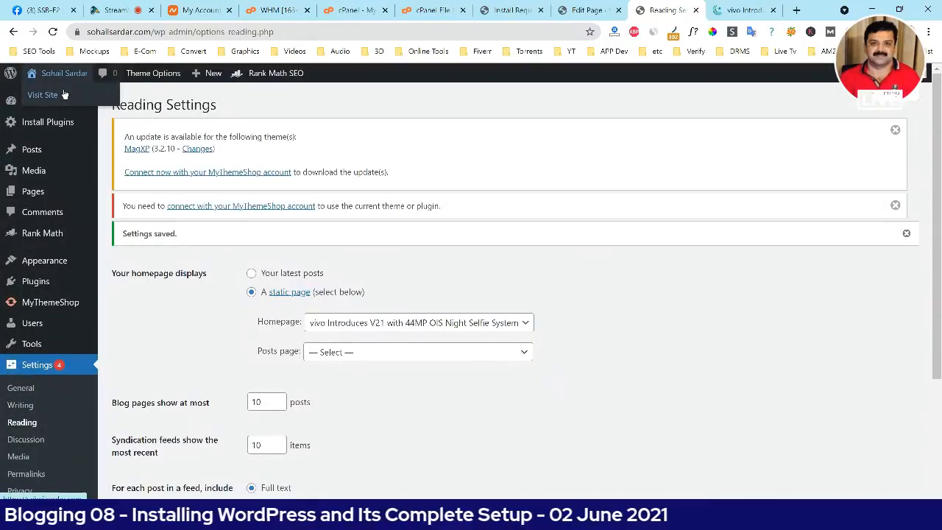
{"action": "left_click", "coordinate": [64, 94]}
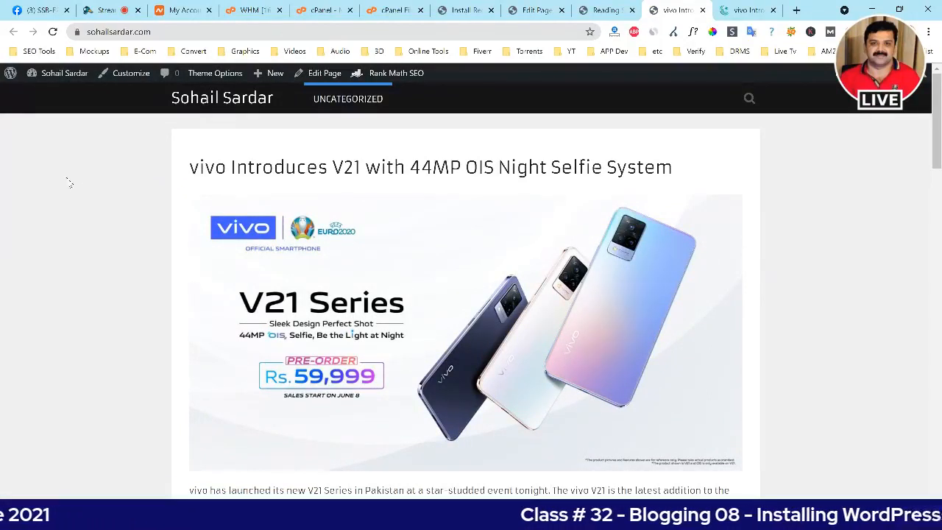
Try to copy a screenshot of the live homepage's banner area to the clipboard
{"action": "key", "text": "Print"}
{"action": "left_click_drag", "start_coordinate": [0, 112], "coordinate": [97, 138]}
{"action": "key", "text": "ctrl+c"}
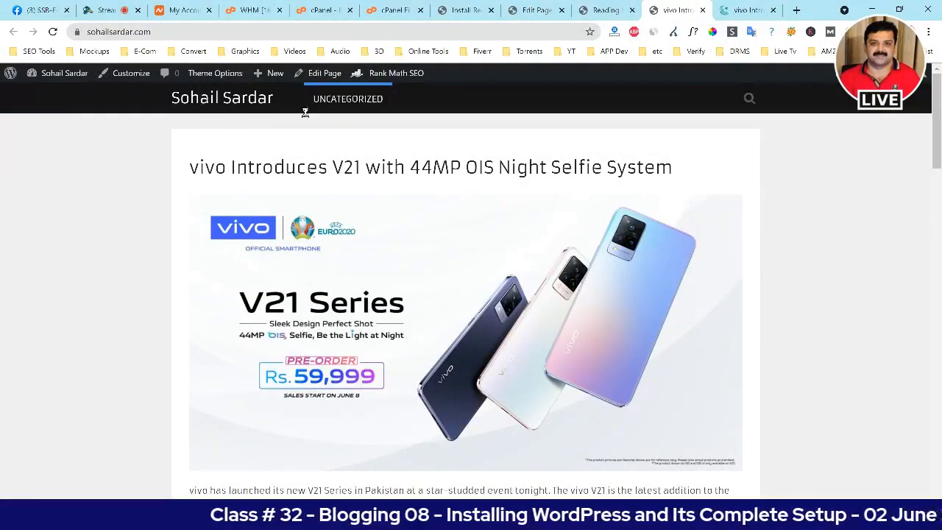
{"action": "left_click_drag", "start_coordinate": [339, 94], "coordinate": [545, 498]}
{"action": "key", "text": "ctrl+c"}
{"action": "key", "text": "Print"}
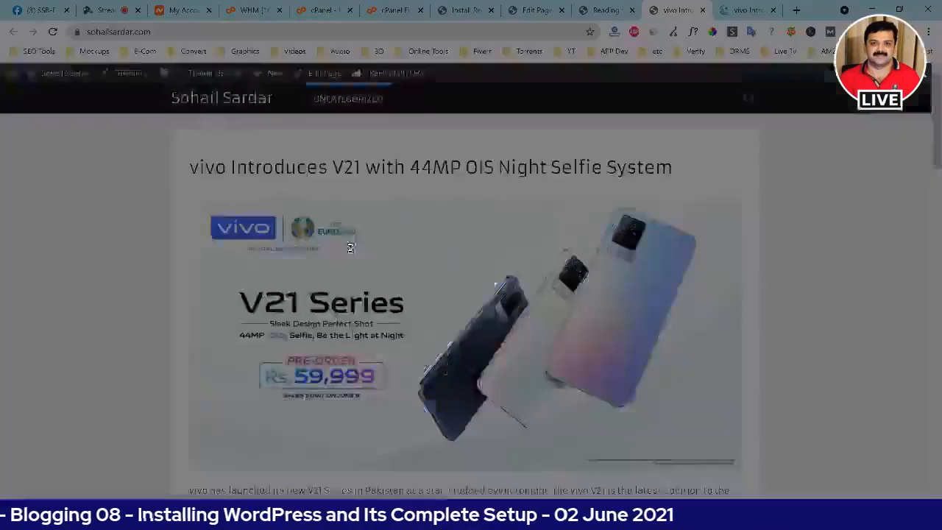
{"action": "left_click_drag", "start_coordinate": [289, 212], "coordinate": [620, 408]}
{"action": "key", "text": "ctrl+c"}
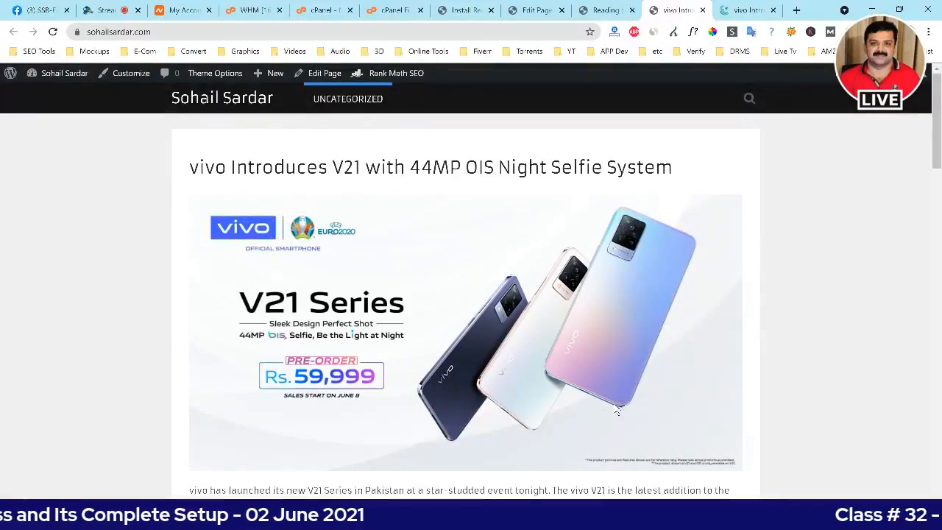
Copy a screenshot of the homepage's header, article title and V21 banner image to the clipboard
{"action": "key", "text": "Print"}
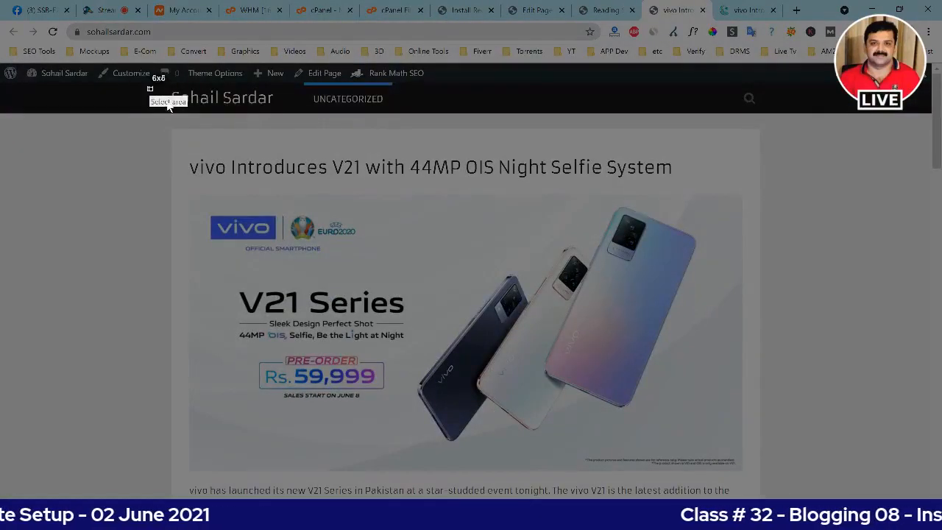
{"action": "left_click_drag", "start_coordinate": [149, 88], "coordinate": [830, 483]}
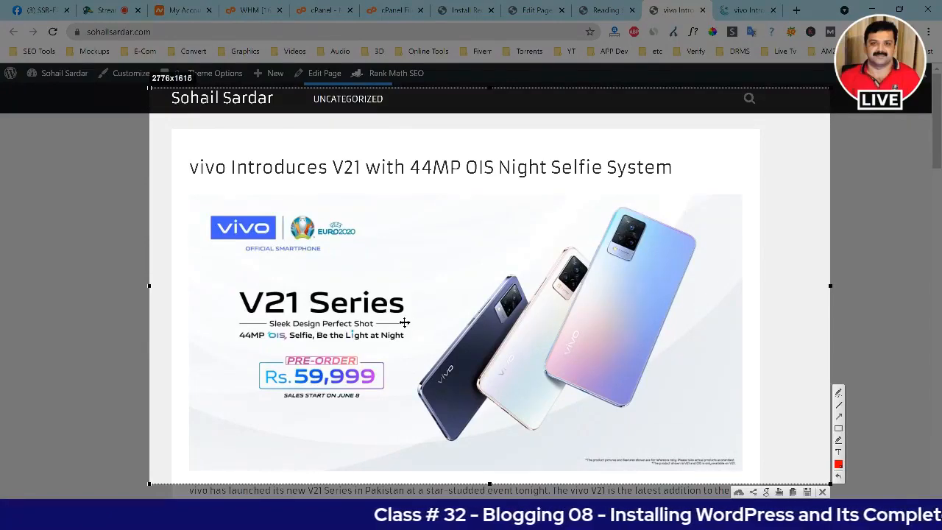
{"action": "key", "text": "ctrl+c"}
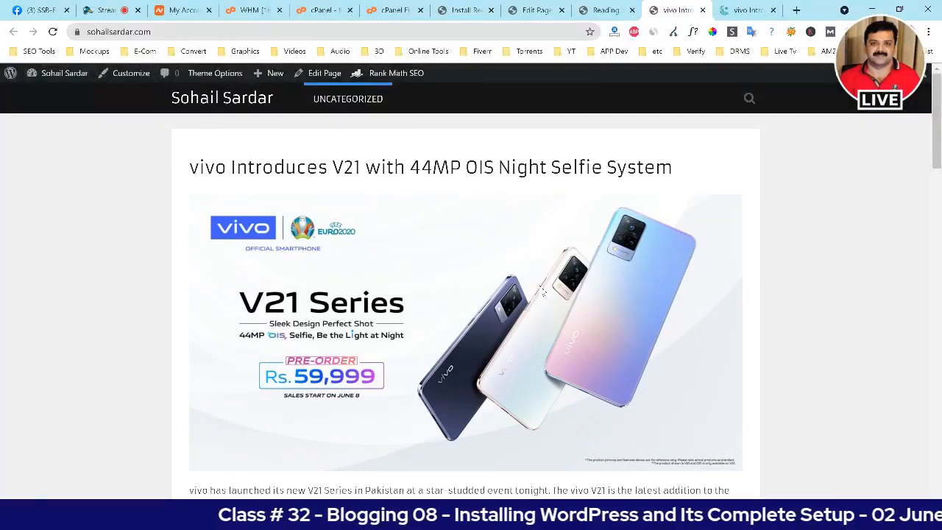
{"action": "key", "text": "Print"}
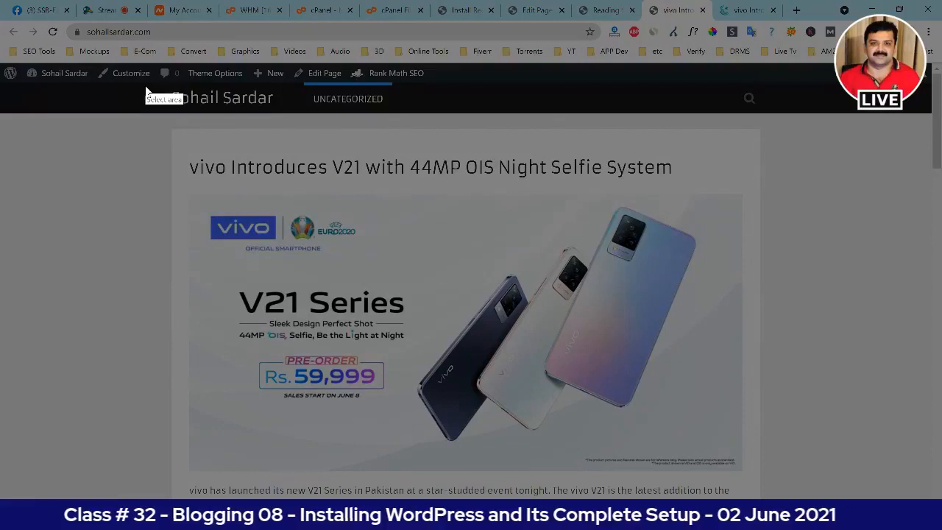
{"action": "left_click_drag", "start_coordinate": [146, 90], "coordinate": [780, 459]}
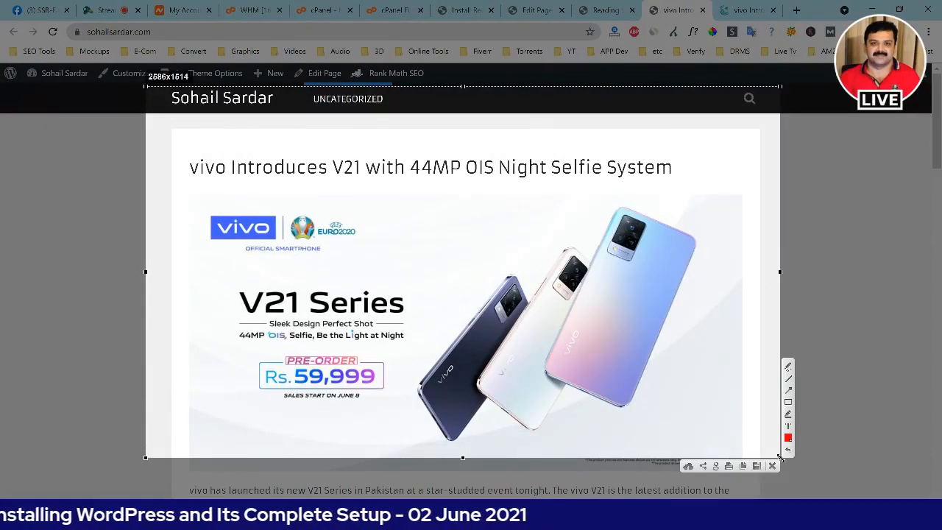
{"action": "key", "text": "ctrl+c"}
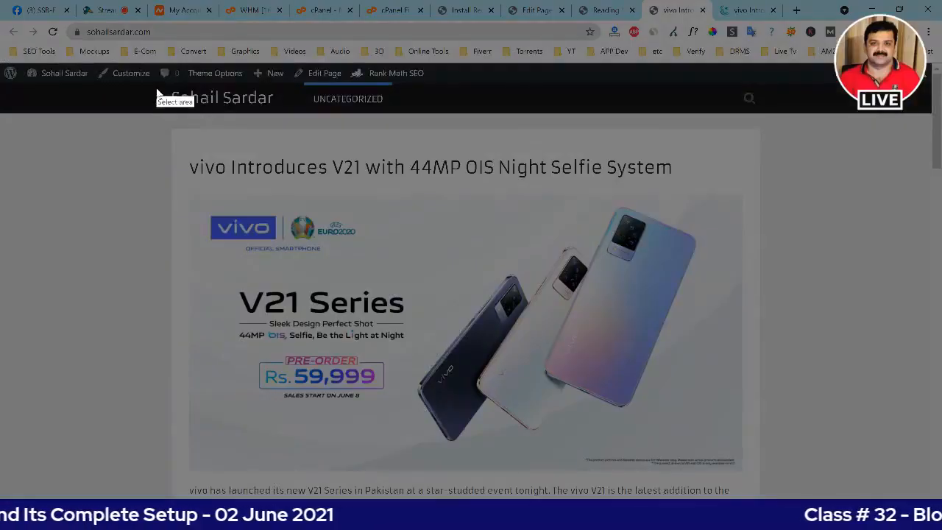
{"action": "left_click_drag", "start_coordinate": [157, 87], "coordinate": [788, 468]}
{"action": "key", "text": "ctrl+c"}
Look through the article on the live homepage and open the site's Menus management page
{"action": "scroll", "coordinate": [773, 352], "scroll_direction": "down", "scroll_amount": 3}
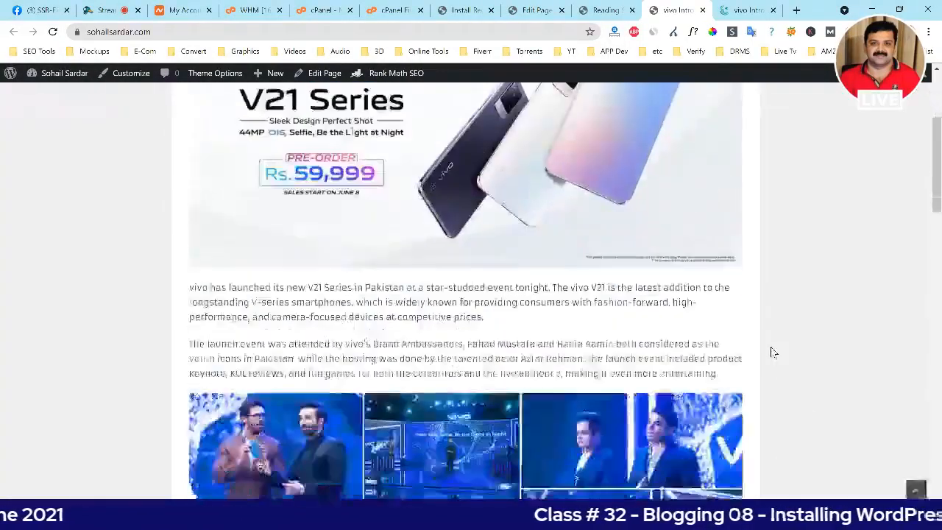
{"action": "scroll", "coordinate": [773, 353], "scroll_direction": "down", "scroll_amount": 10}
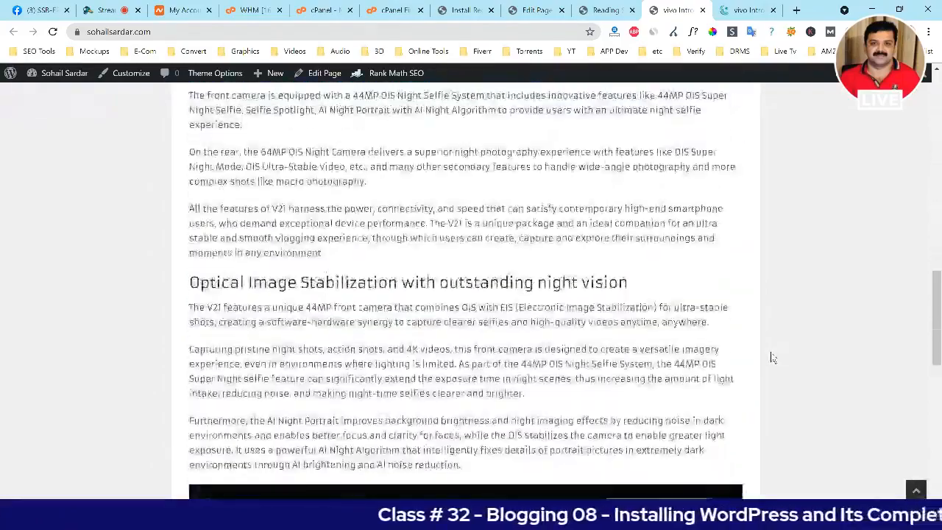
{"action": "scroll", "coordinate": [772, 356], "scroll_direction": "down", "scroll_amount": 8}
{"action": "scroll", "coordinate": [769, 360], "scroll_direction": "up", "scroll_amount": 8}
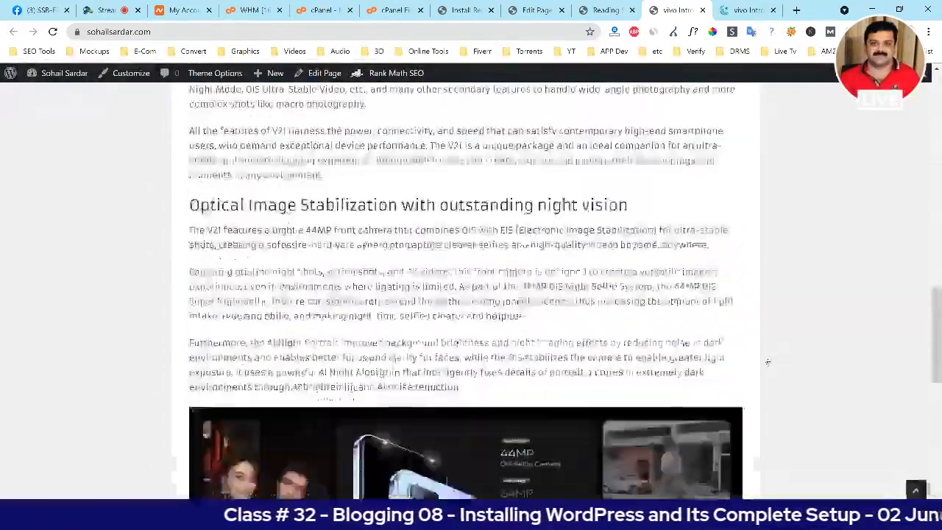
{"action": "scroll", "coordinate": [766, 359], "scroll_direction": "up", "scroll_amount": 10}
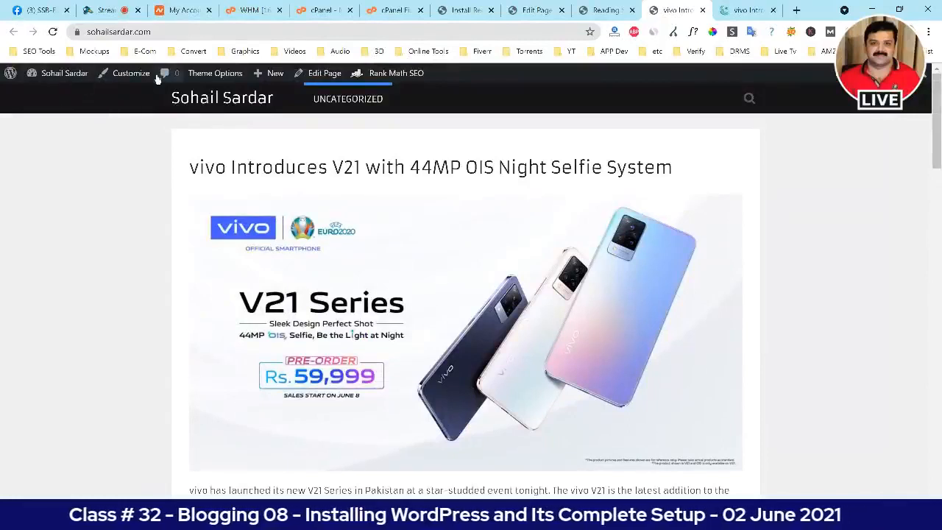
{"action": "mouse_move", "coordinate": [64, 73]}
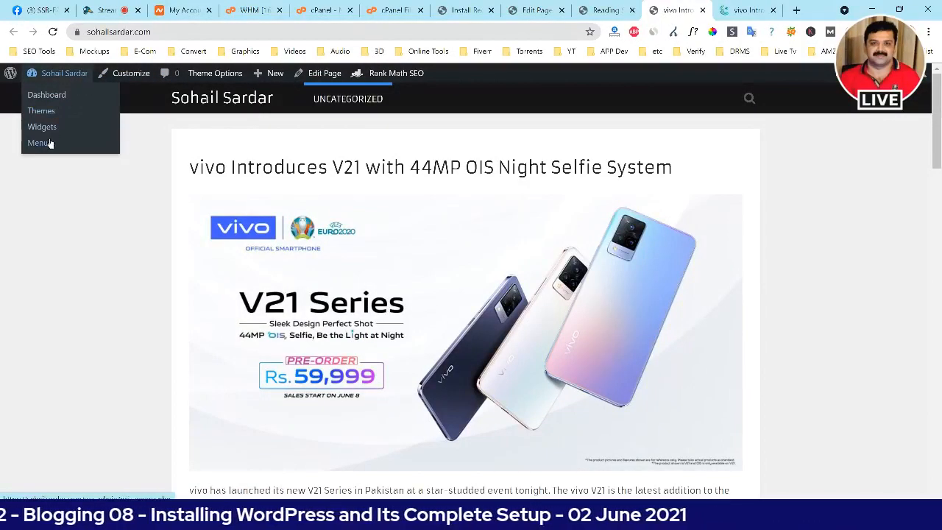
{"action": "left_click", "coordinate": [50, 143]}
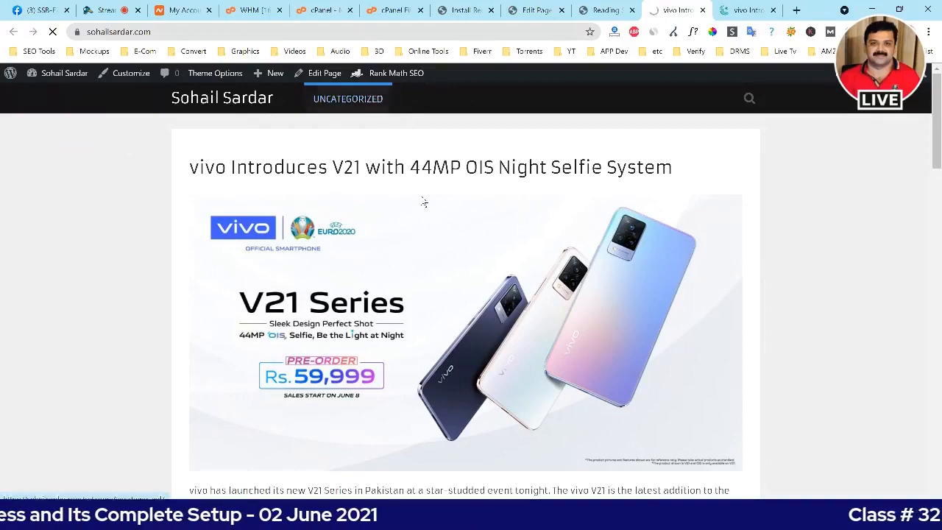
Examine the navigation categories on the ProPakistani article page and return to the site's Menus page
{"action": "left_click", "coordinate": [744, 10]}
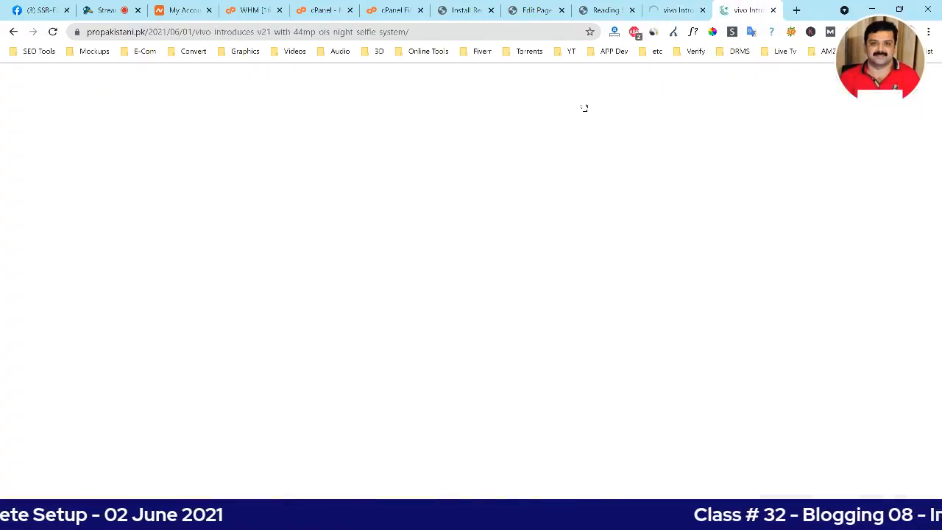
{"action": "scroll", "coordinate": [375, 252], "scroll_direction": "up", "scroll_amount": 14}
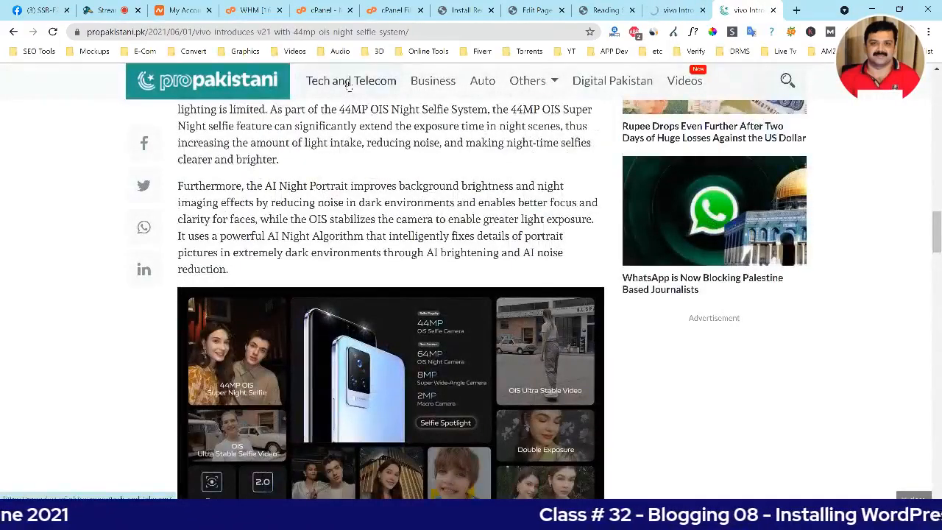
{"action": "scroll", "coordinate": [360, 87], "scroll_direction": "up", "scroll_amount": 5}
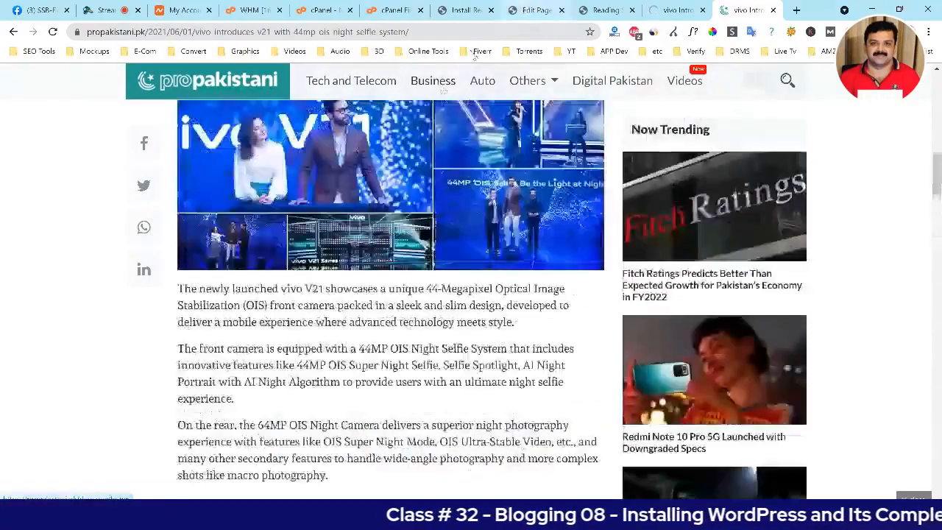
{"action": "left_click", "coordinate": [666, 11]}
Switch to the StreamYard studio and check the viewers' comments on the live stream
{"action": "left_click", "coordinate": [106, 10]}
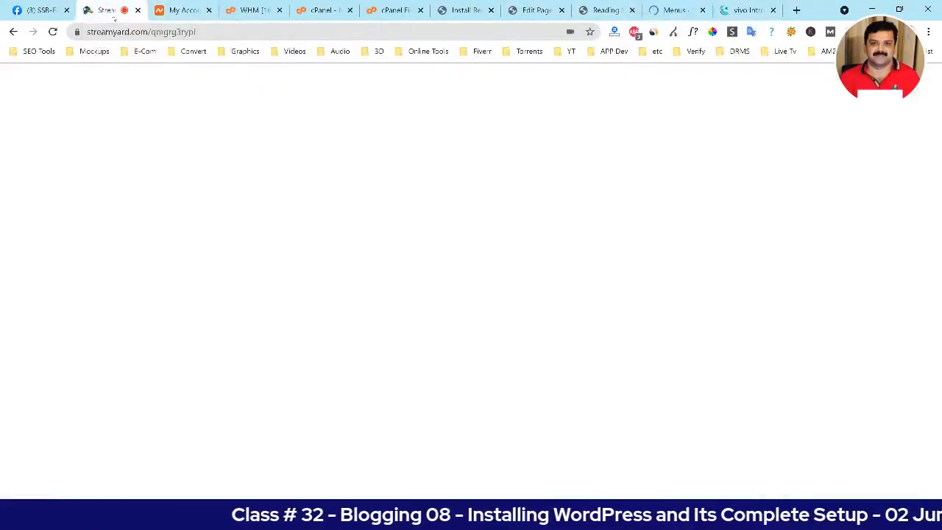
{"action": "mouse_move", "coordinate": [179, 440]}
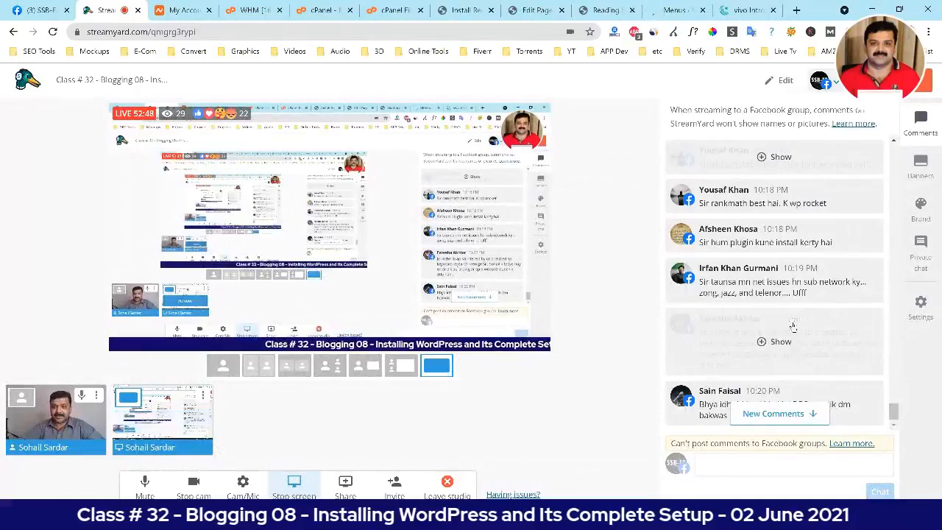